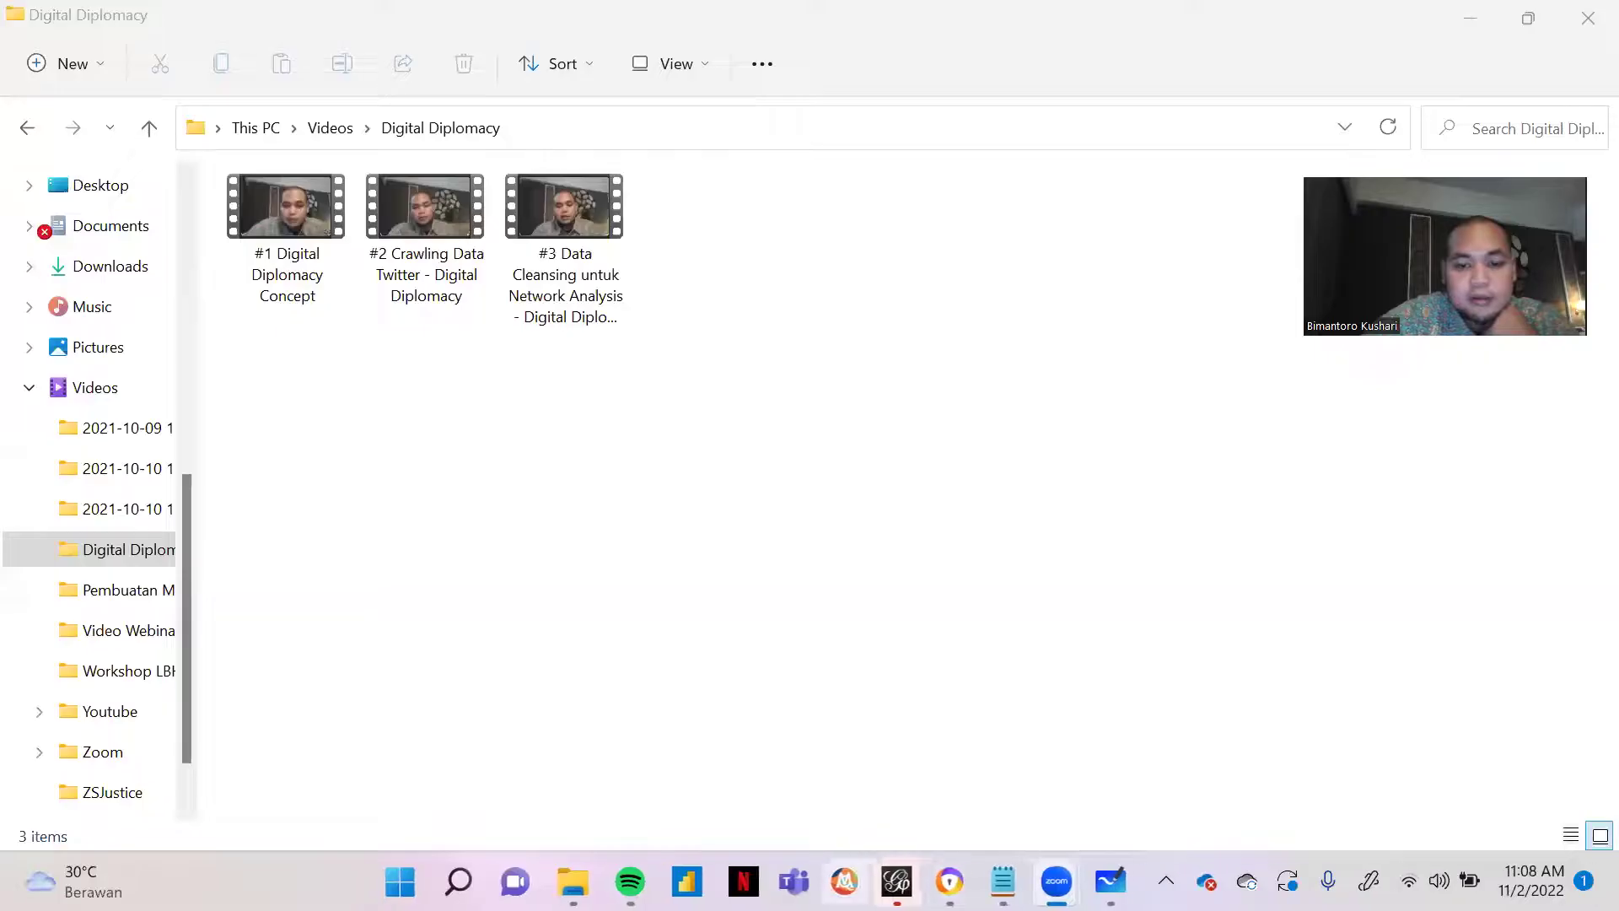
# Step: Switch to Gephi and look through the available plugins and the list of network statistics
pyautogui.click(880, 881)
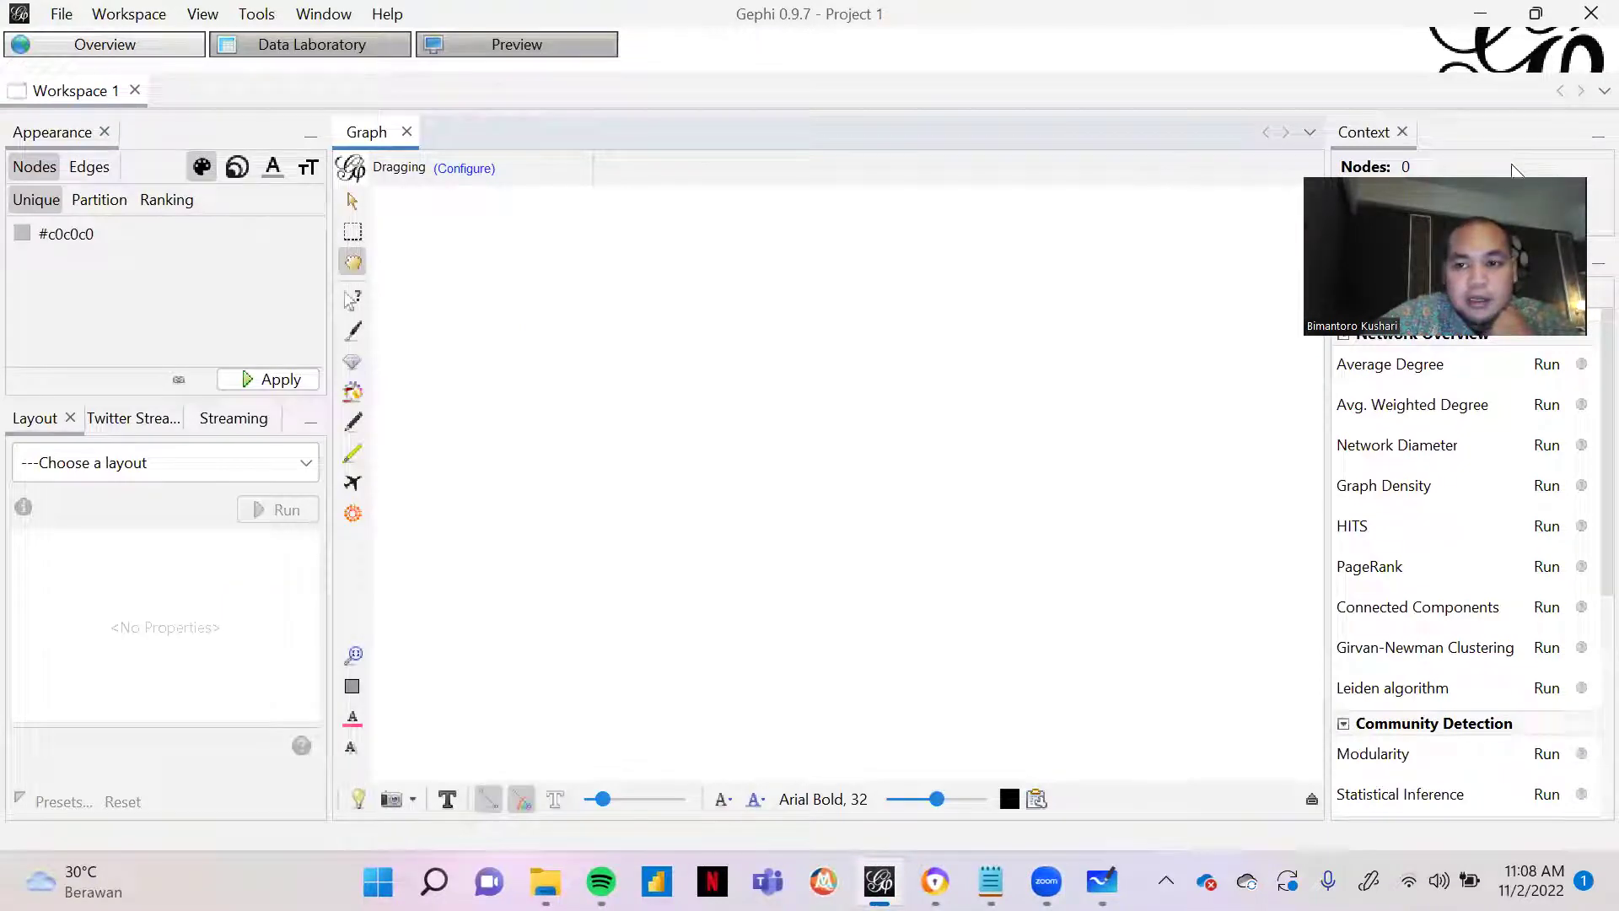
pyautogui.moveTo(1489, 169); pyautogui.dragTo(1489, 55)
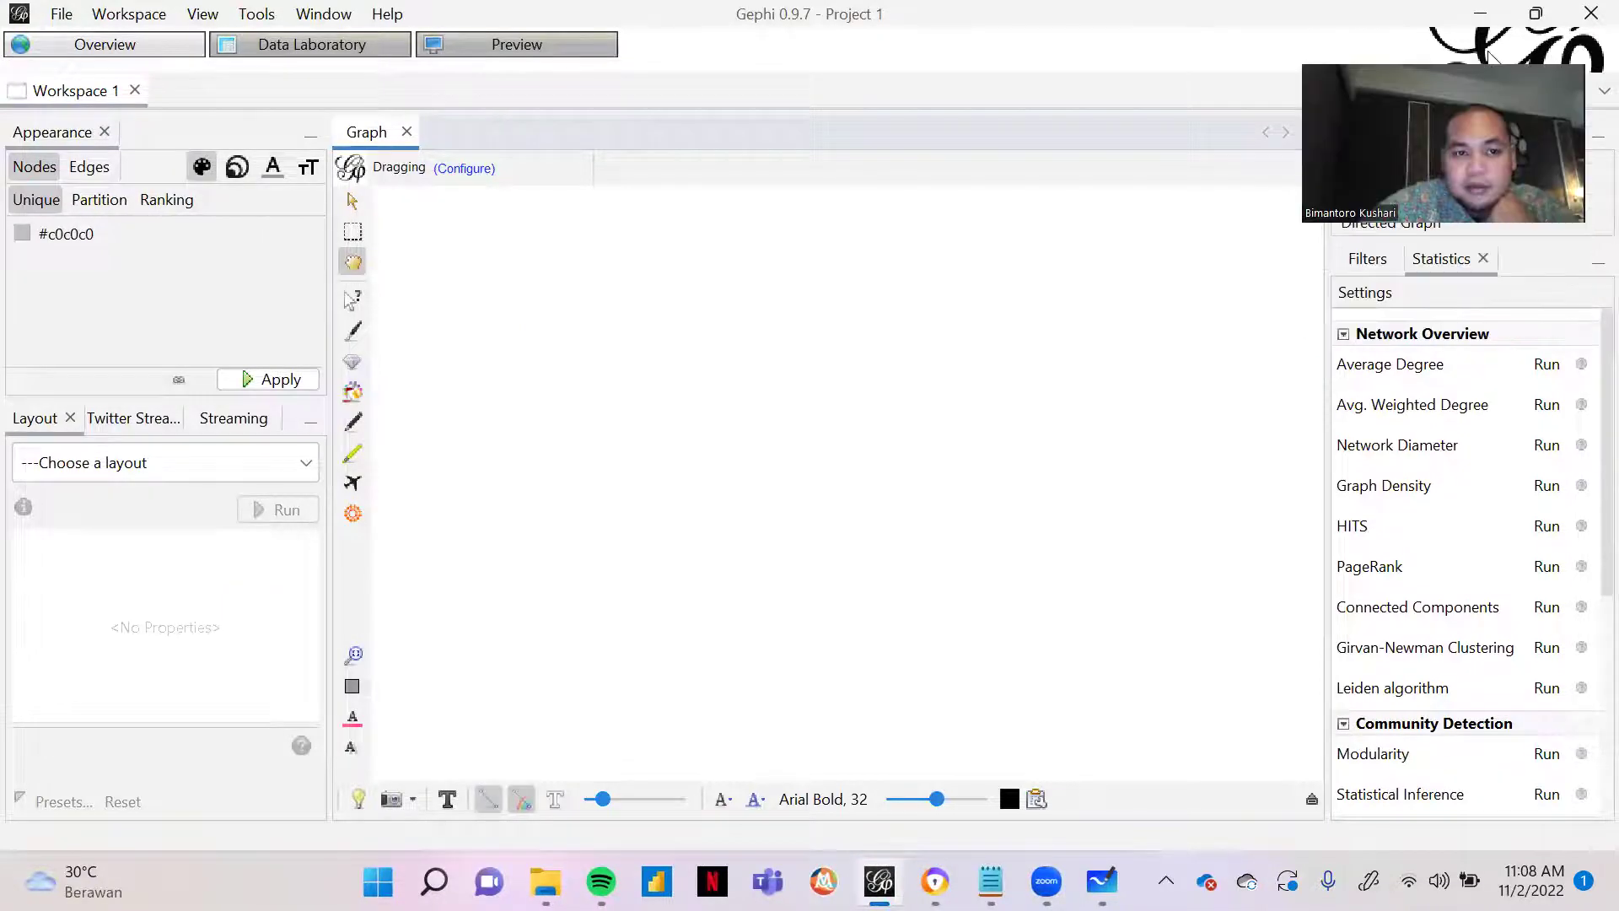
pyautogui.click(256, 14)
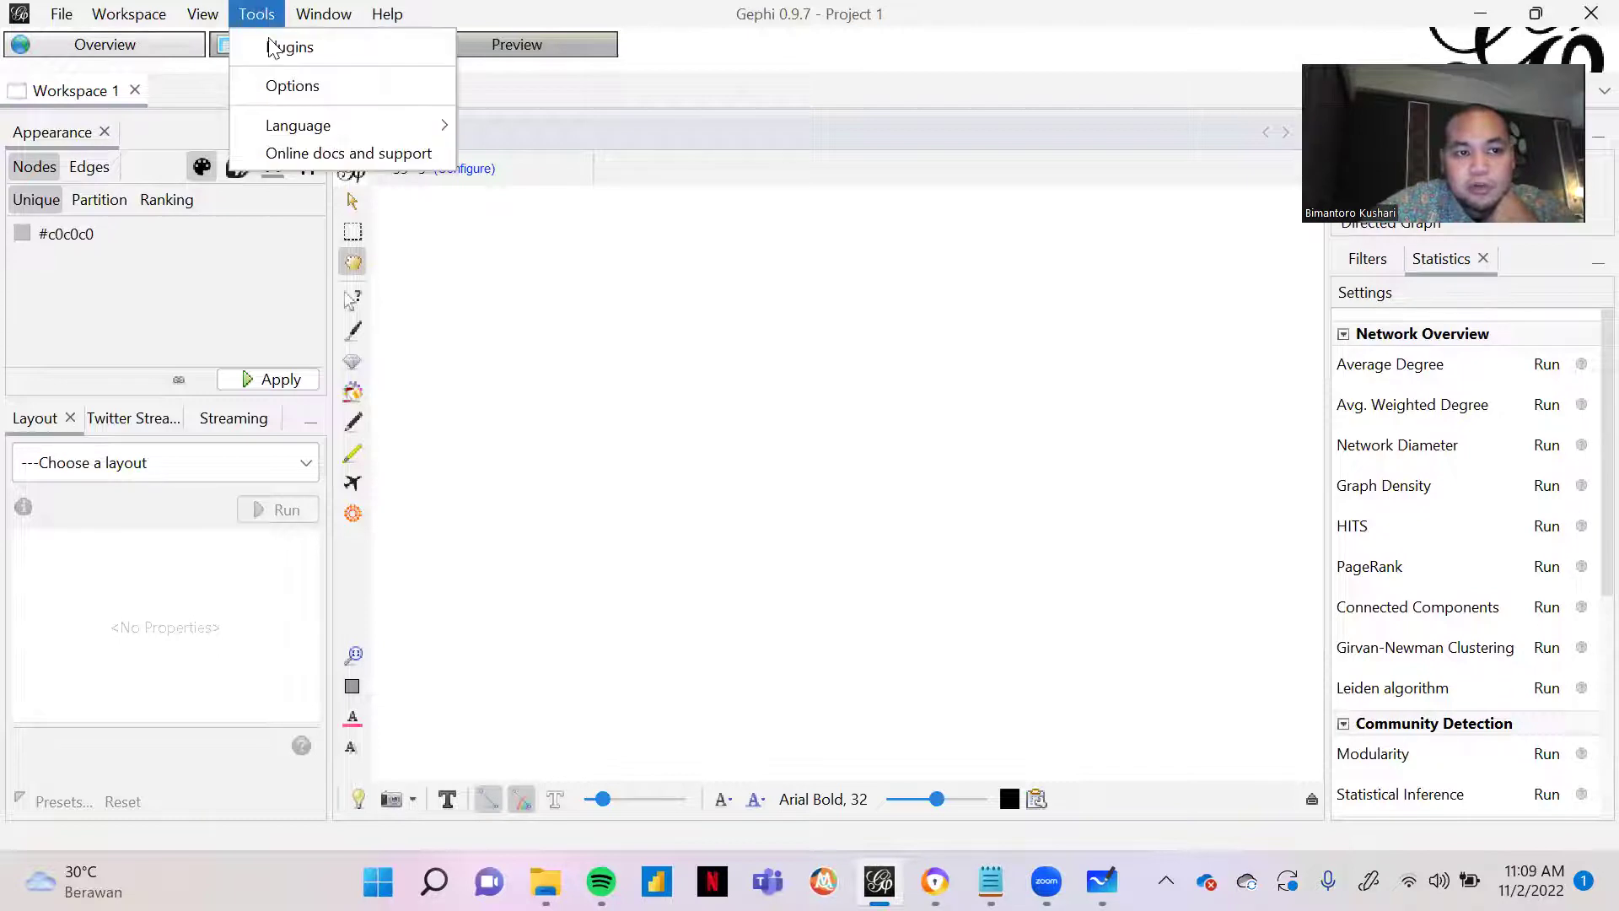
pyautogui.click(270, 48)
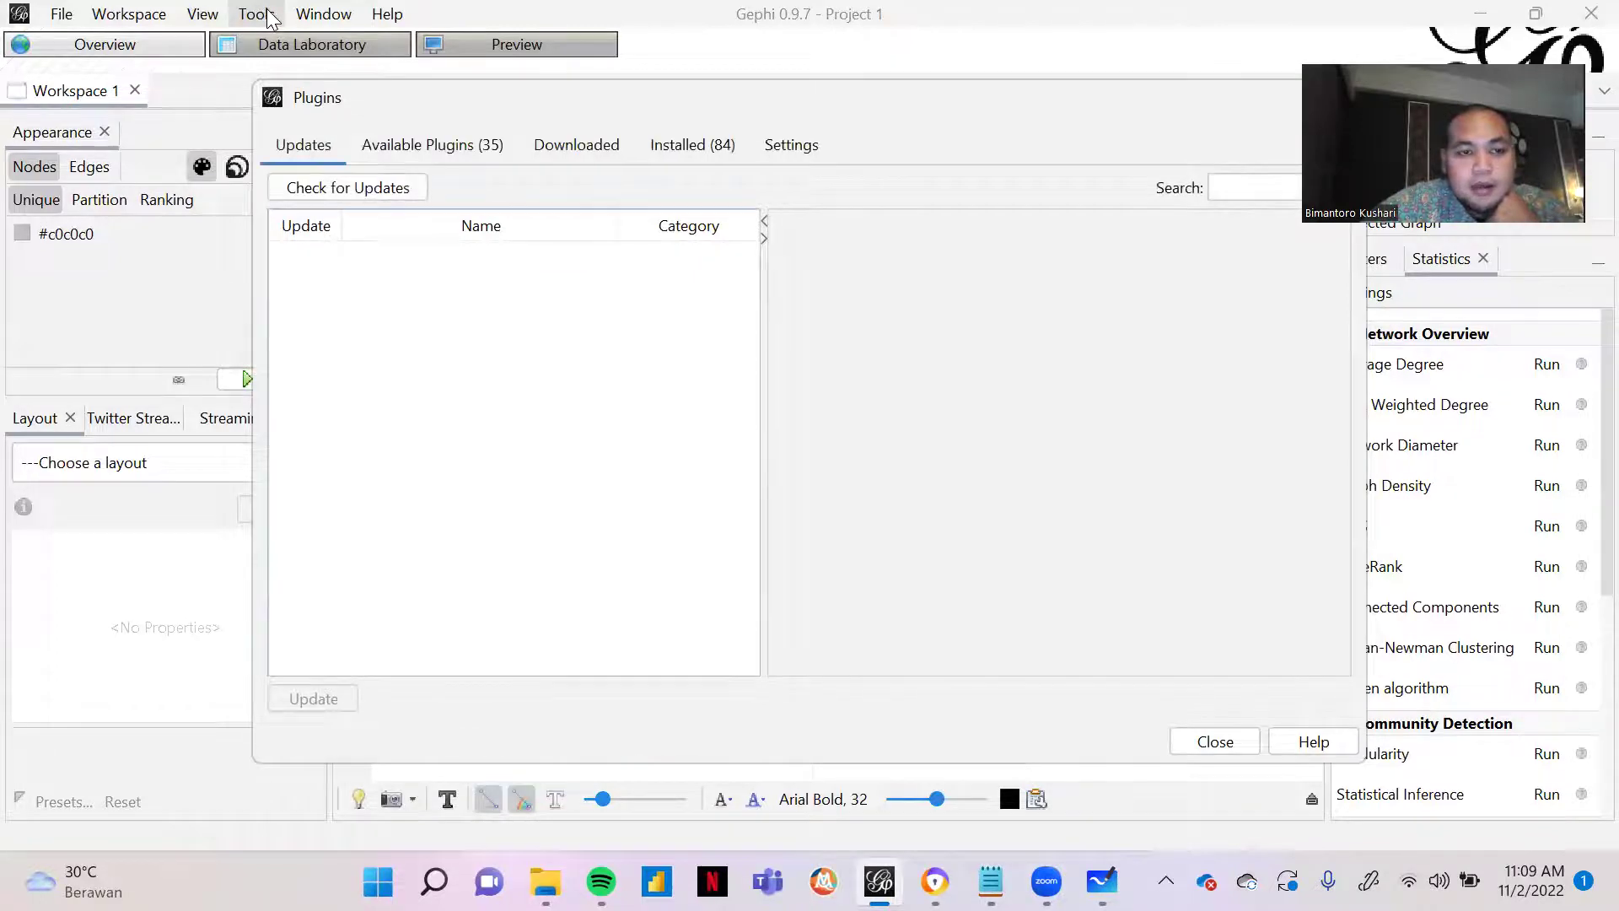
pyautogui.click(434, 148)
pyautogui.scroll(-2, 365, 329)
pyautogui.scroll(-4, 364, 328)
pyautogui.scroll(6, 346, 278)
pyautogui.scroll(-6, 346, 279)
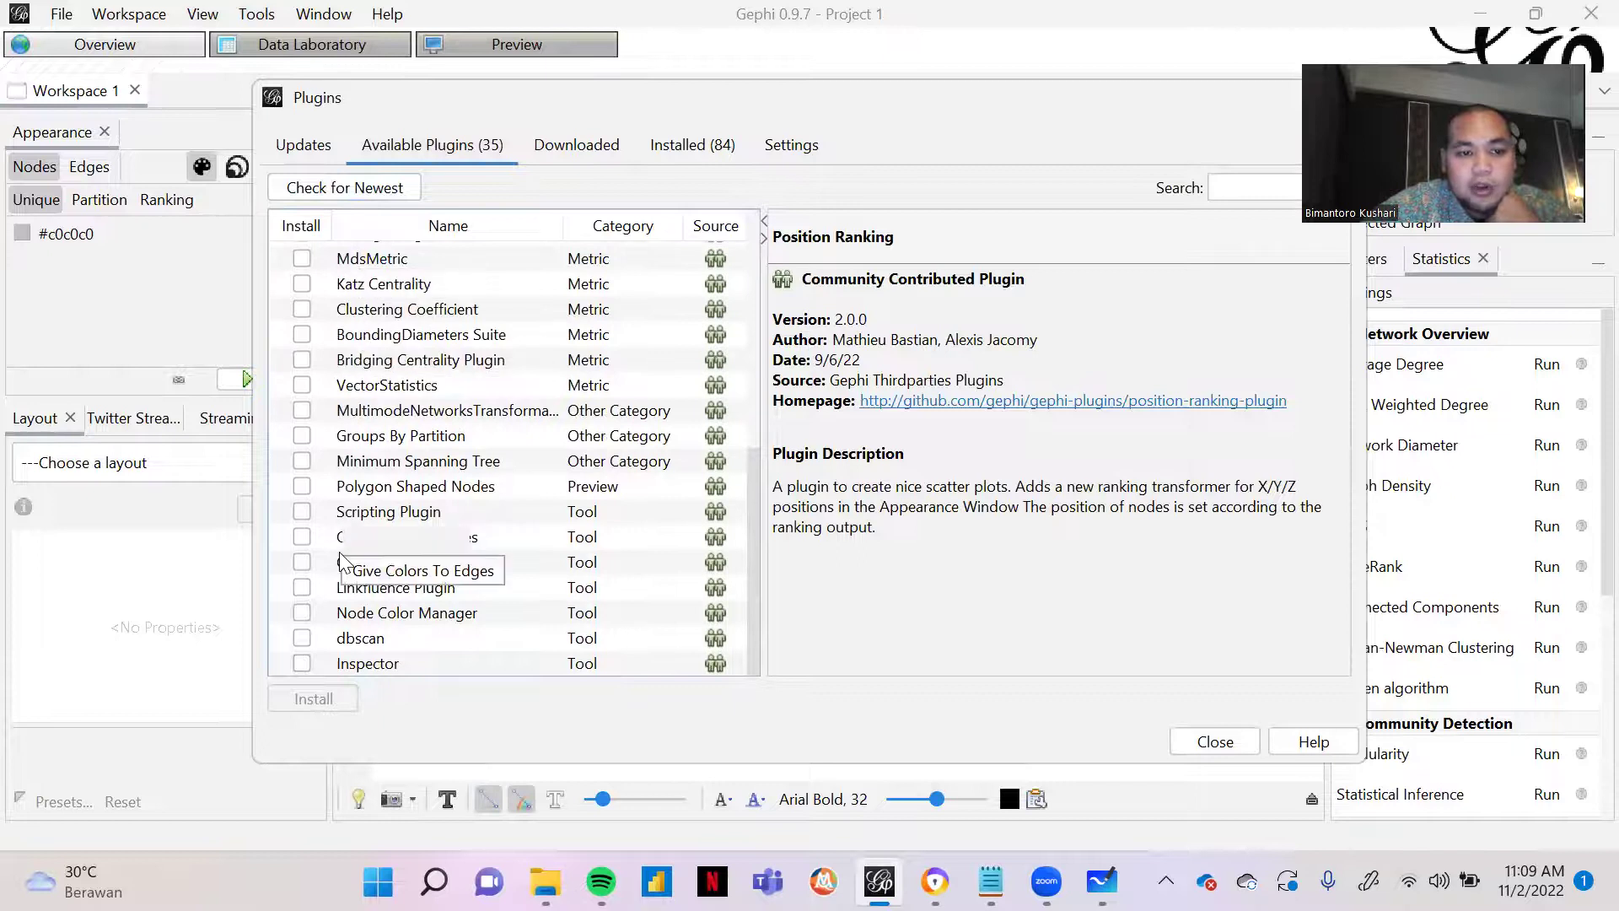
pyautogui.scroll(6, 430, 418)
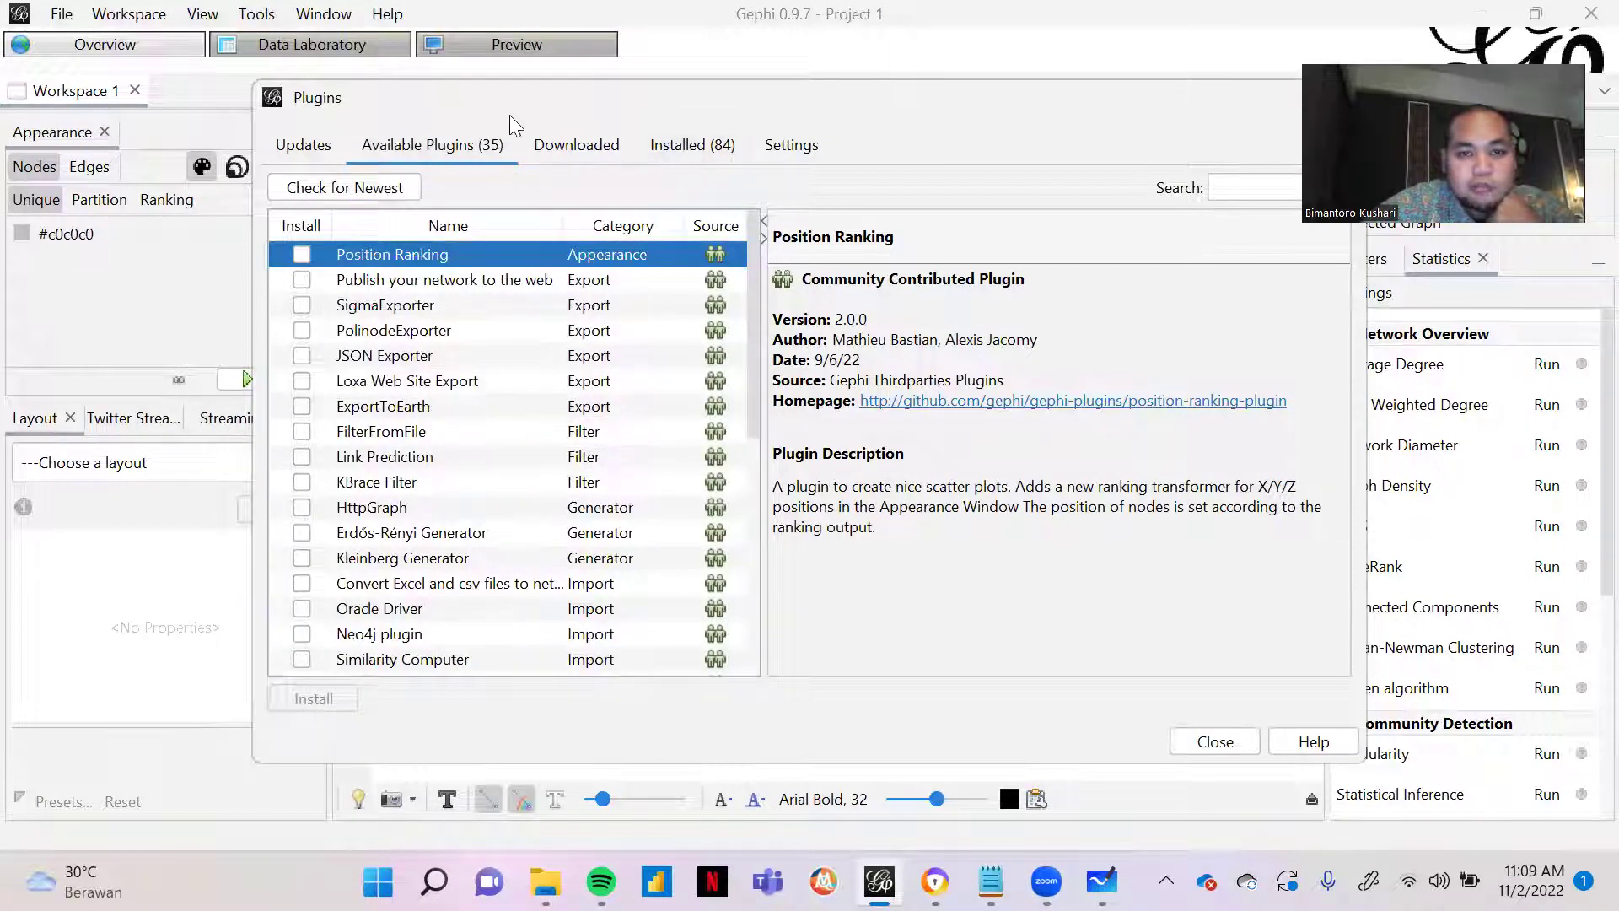
pyautogui.moveTo(1245, 113); pyautogui.dragTo(987, 142)
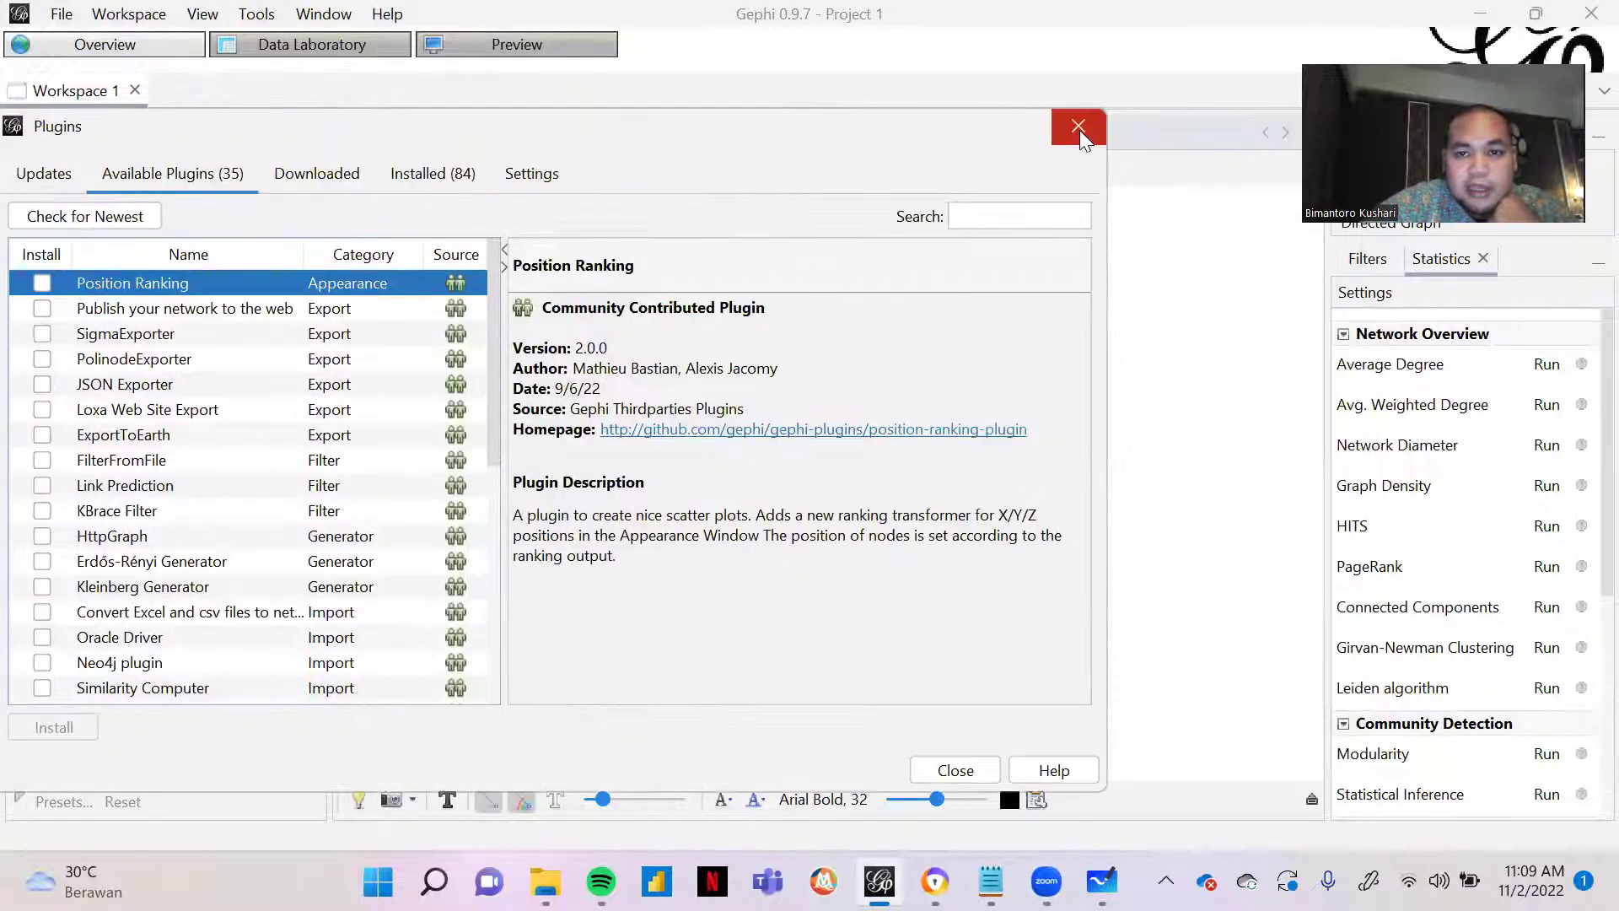
pyautogui.click(1080, 132)
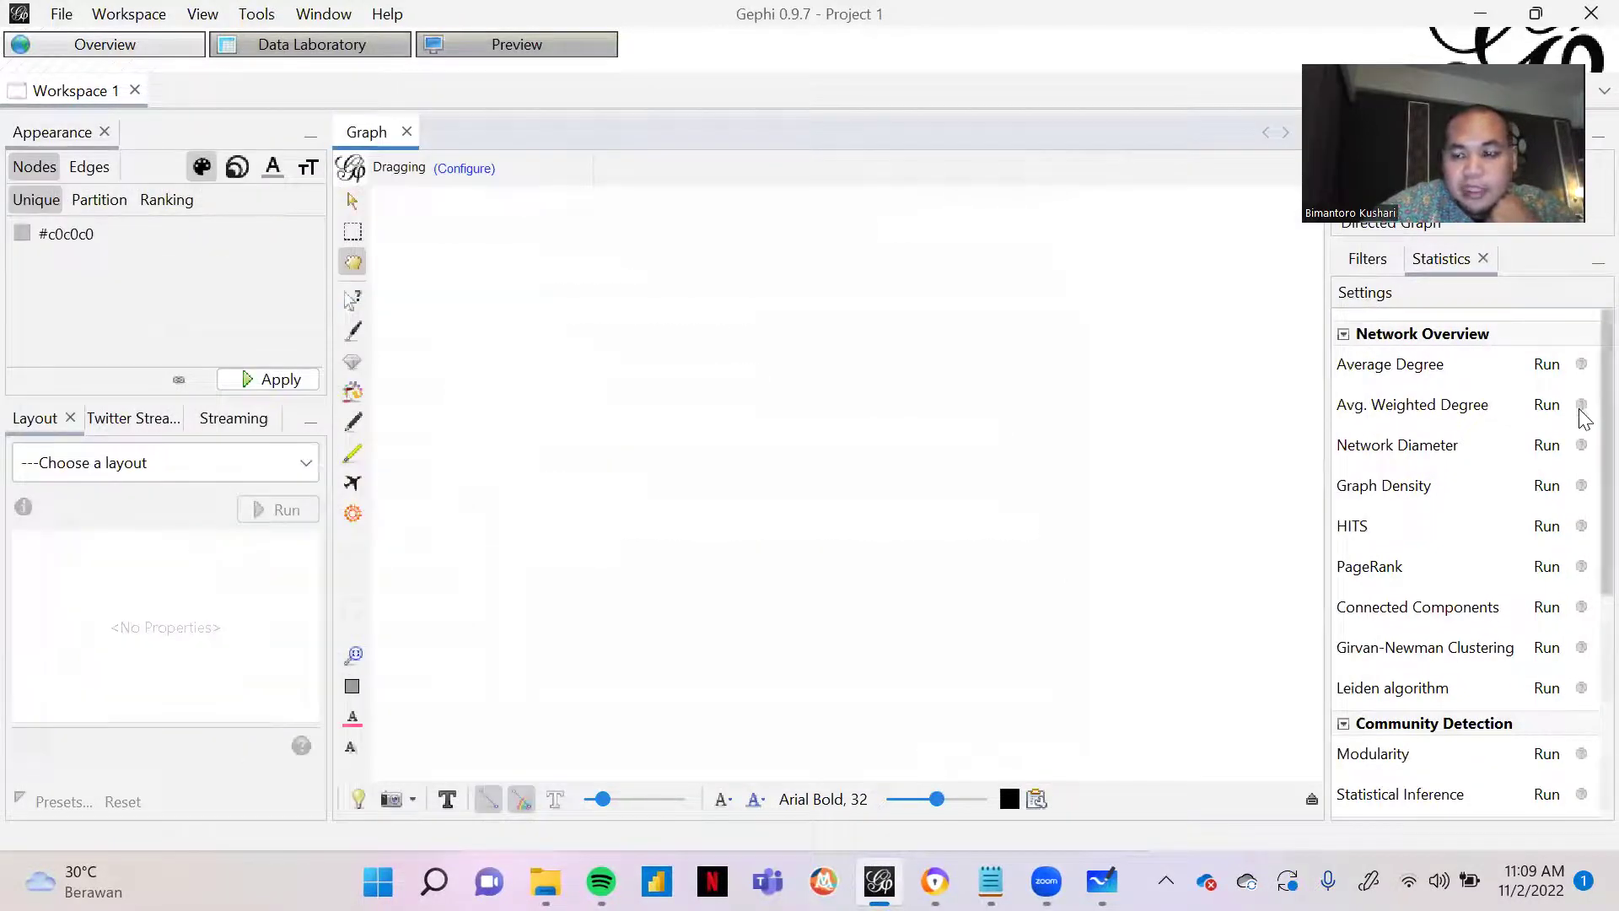
pyautogui.scroll(-3, 1581, 404)
pyautogui.scroll(3, 1581, 405)
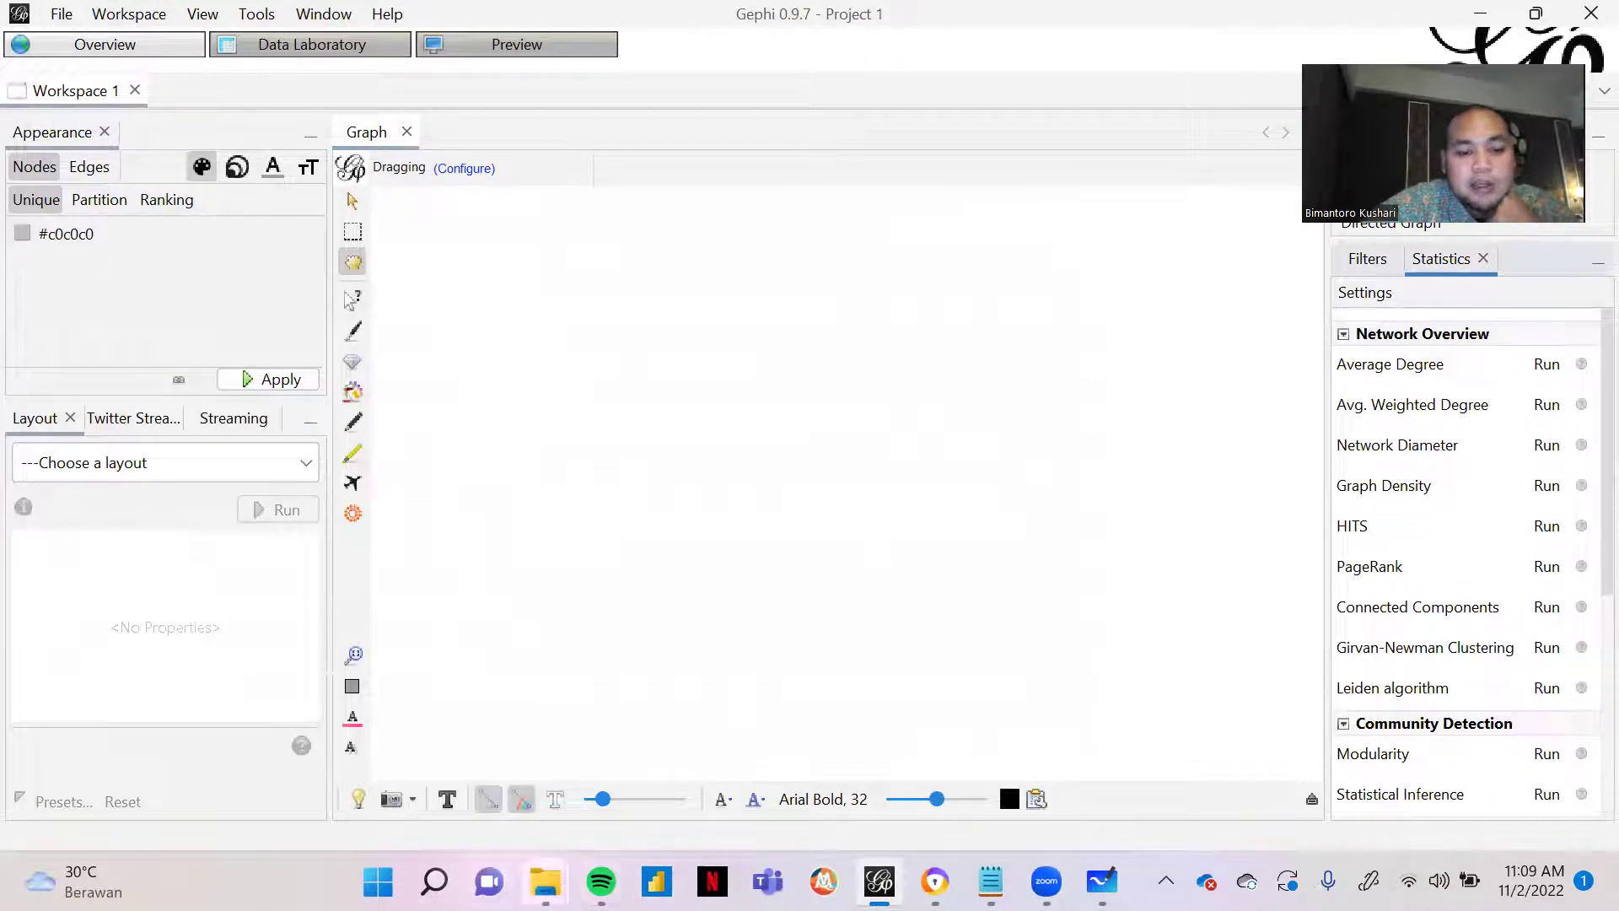
# Step: Switch to File Explorer's Data Processing window and go to the Daily > Research > China Digital Diplomacy on Xi Jinping folder
pyautogui.moveTo(546, 881)
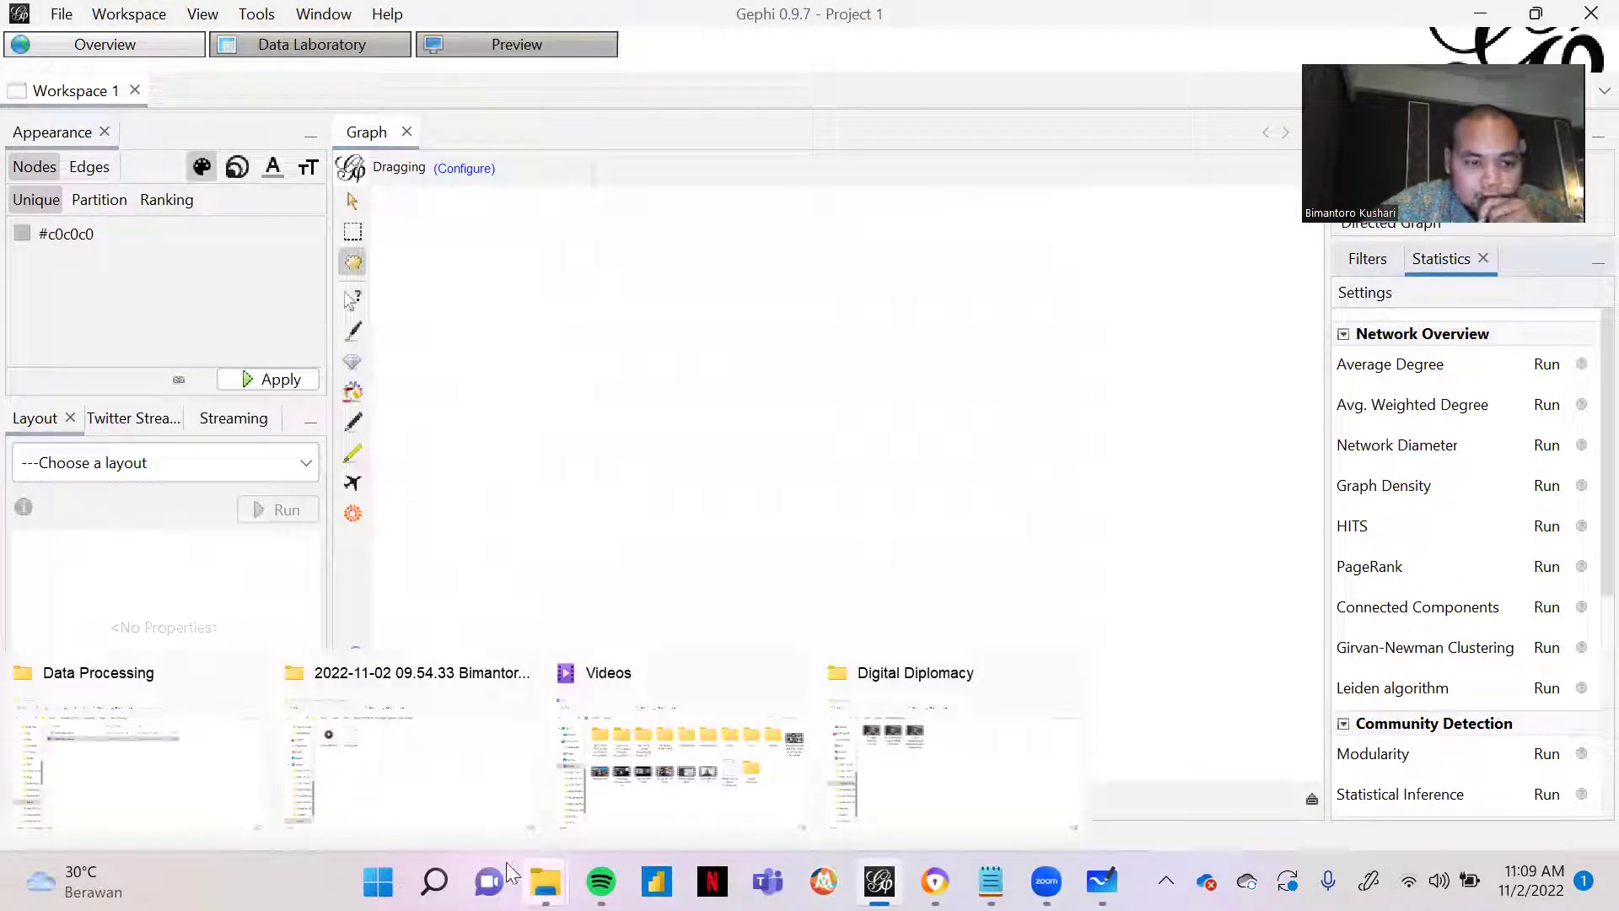
pyautogui.click(173, 743)
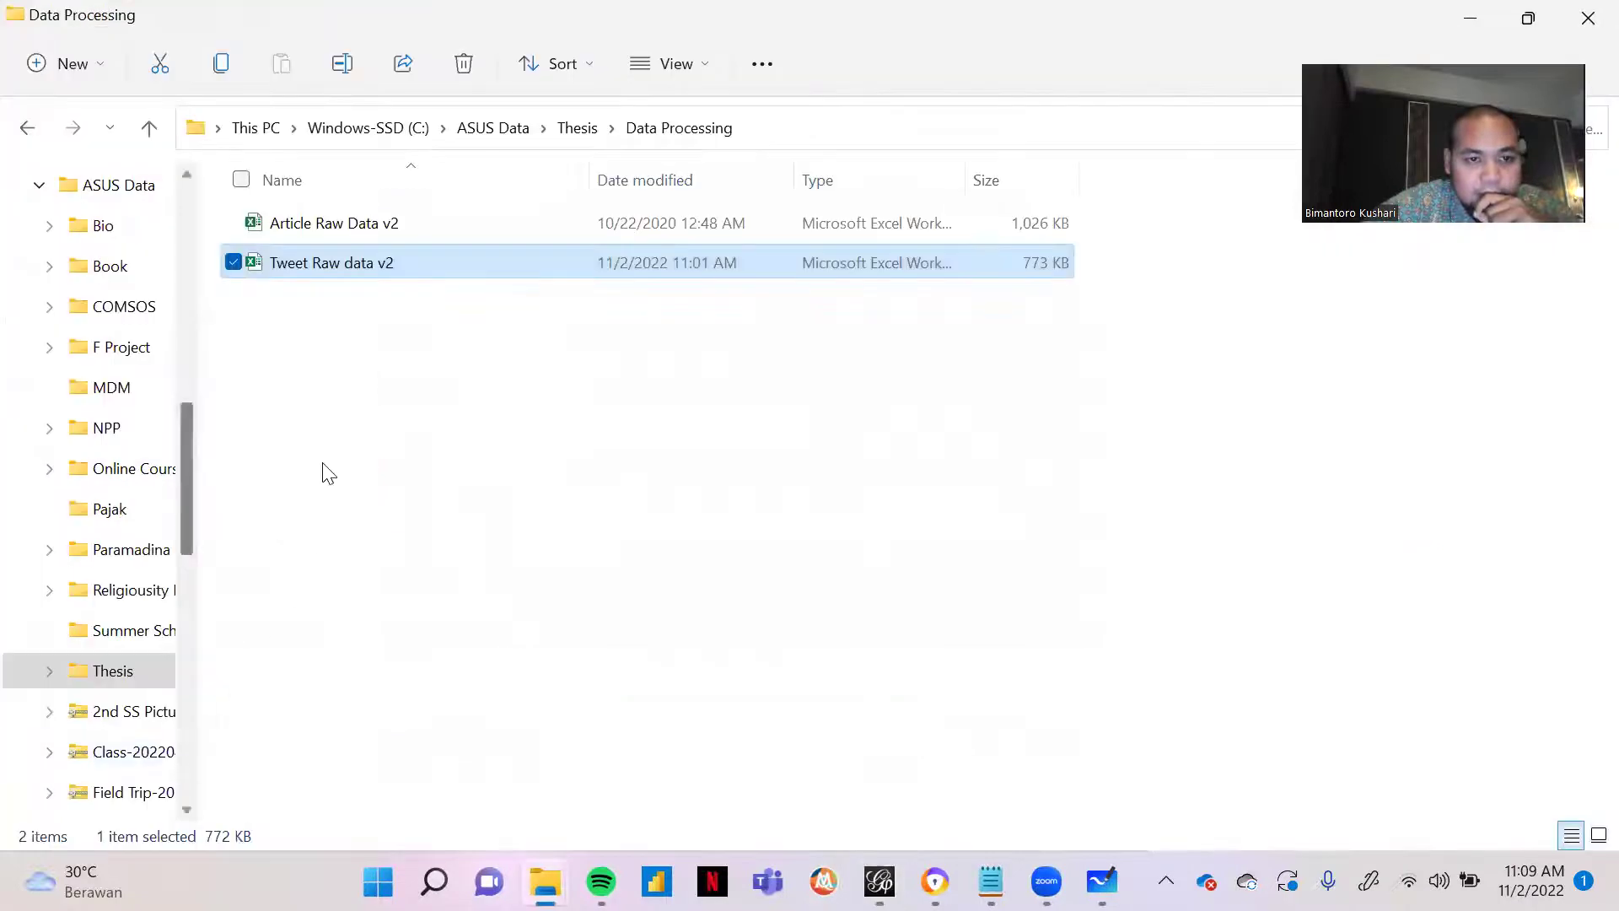
pyautogui.scroll(2, 93, 658)
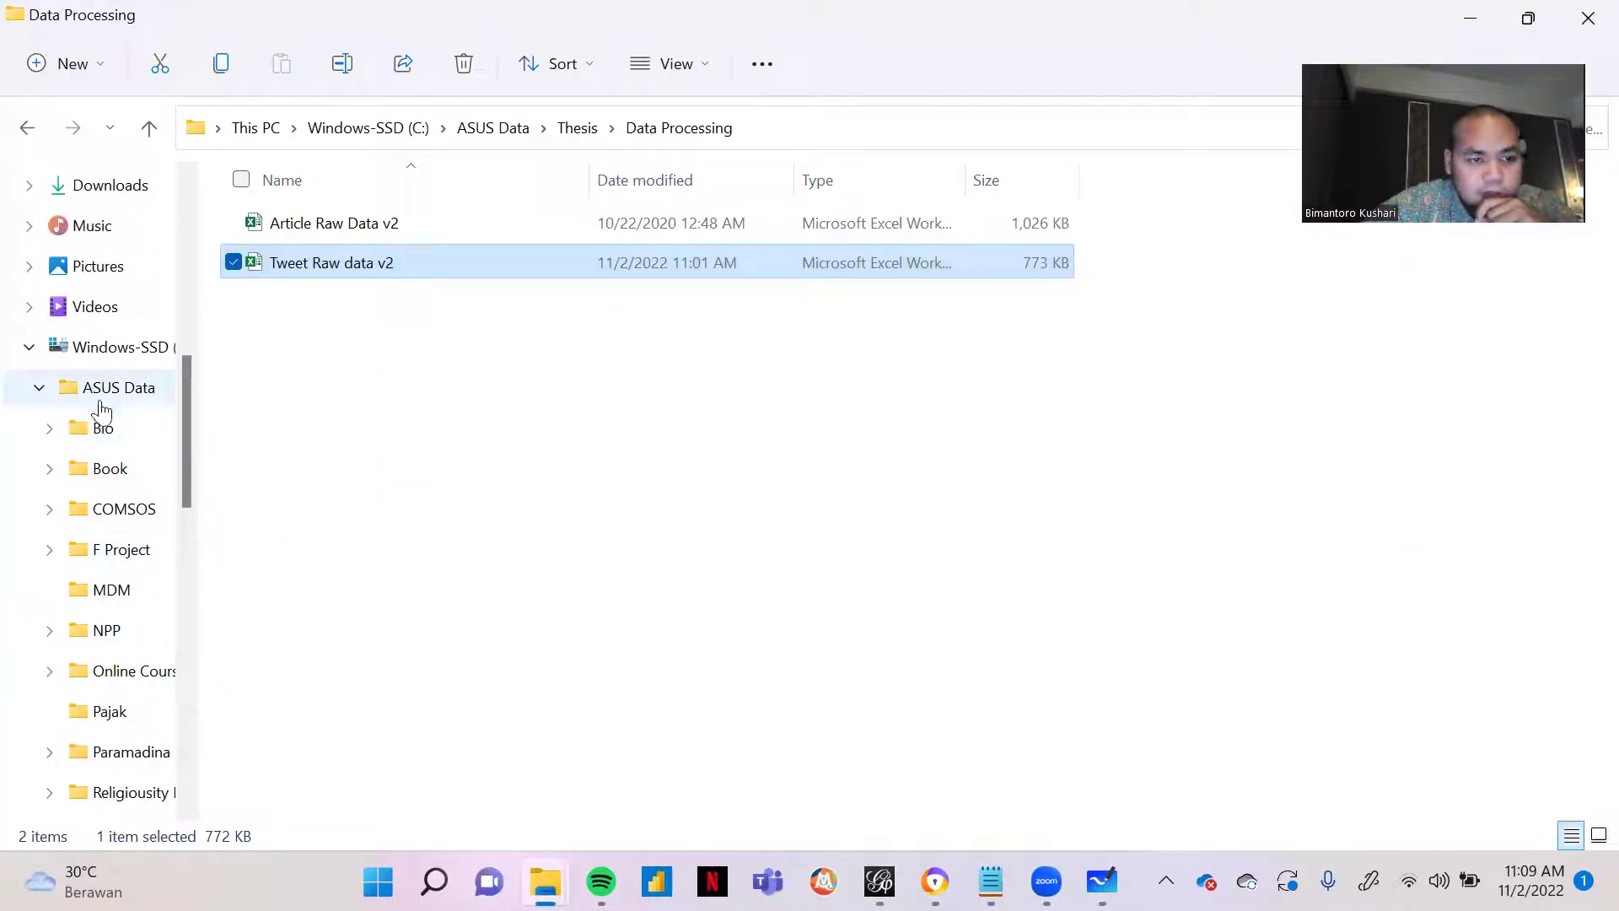
pyautogui.click(38, 388)
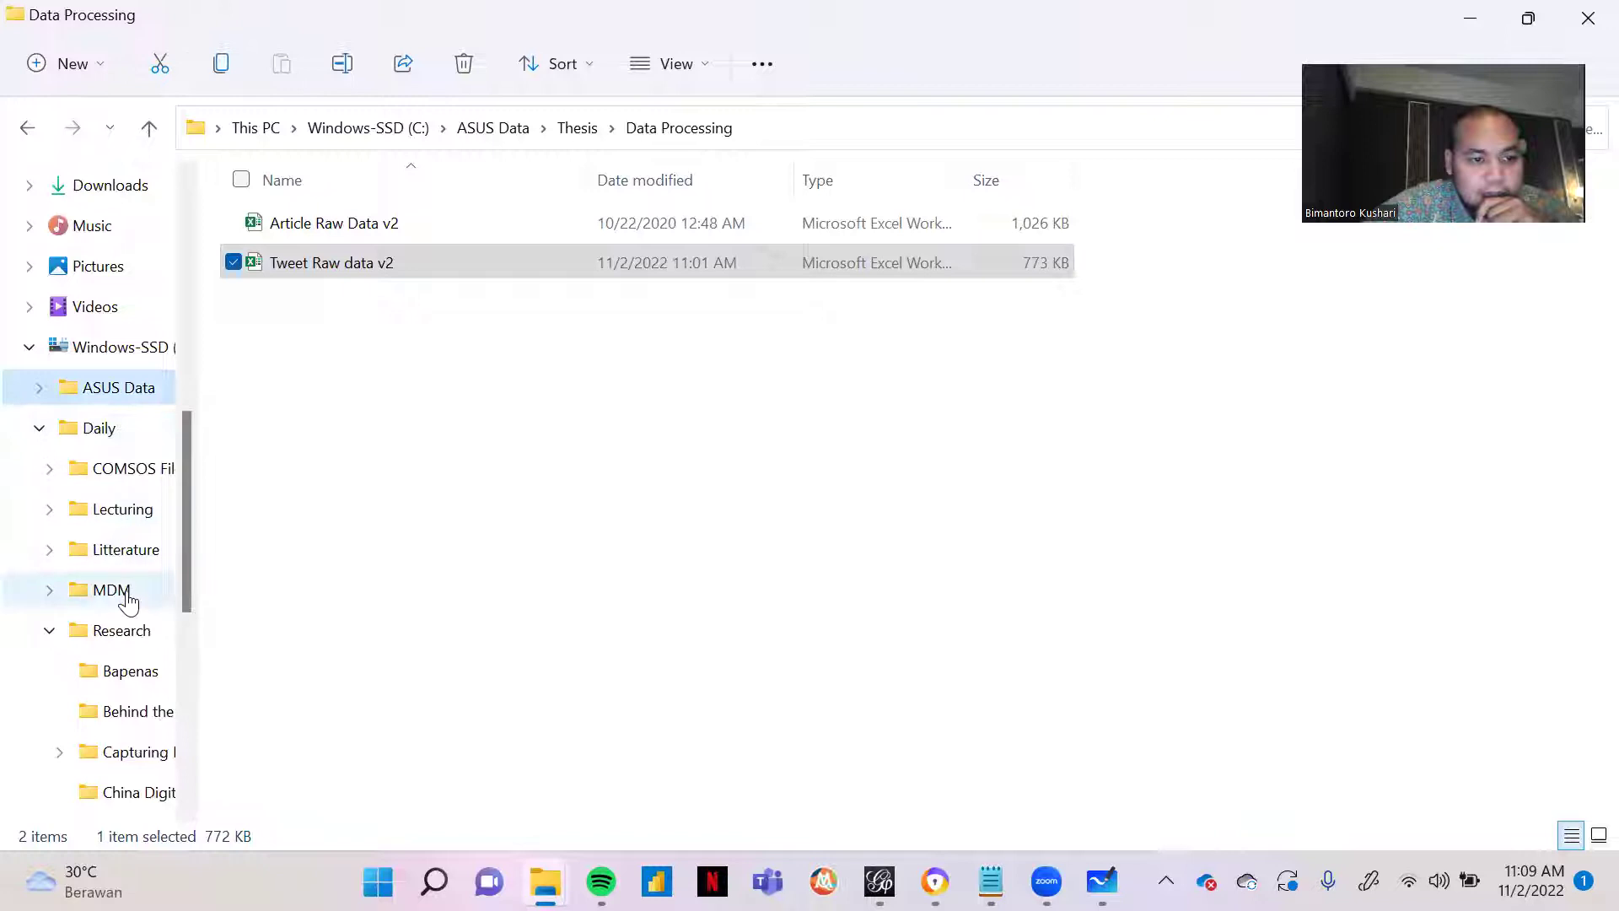
pyautogui.scroll(-1, 109, 704)
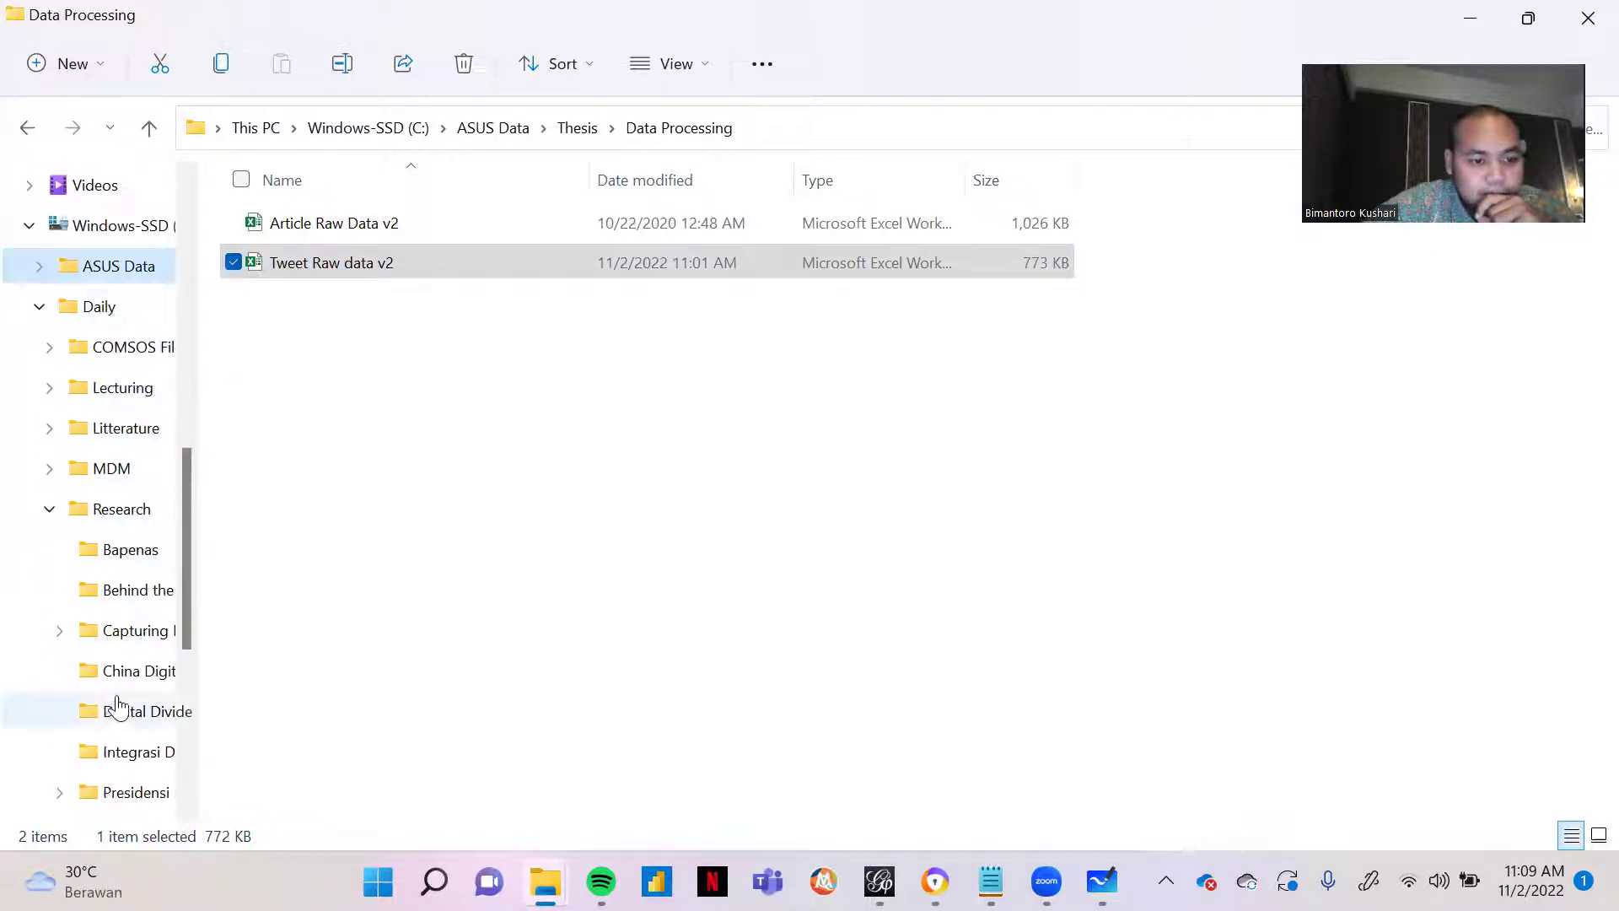
pyautogui.click(124, 675)
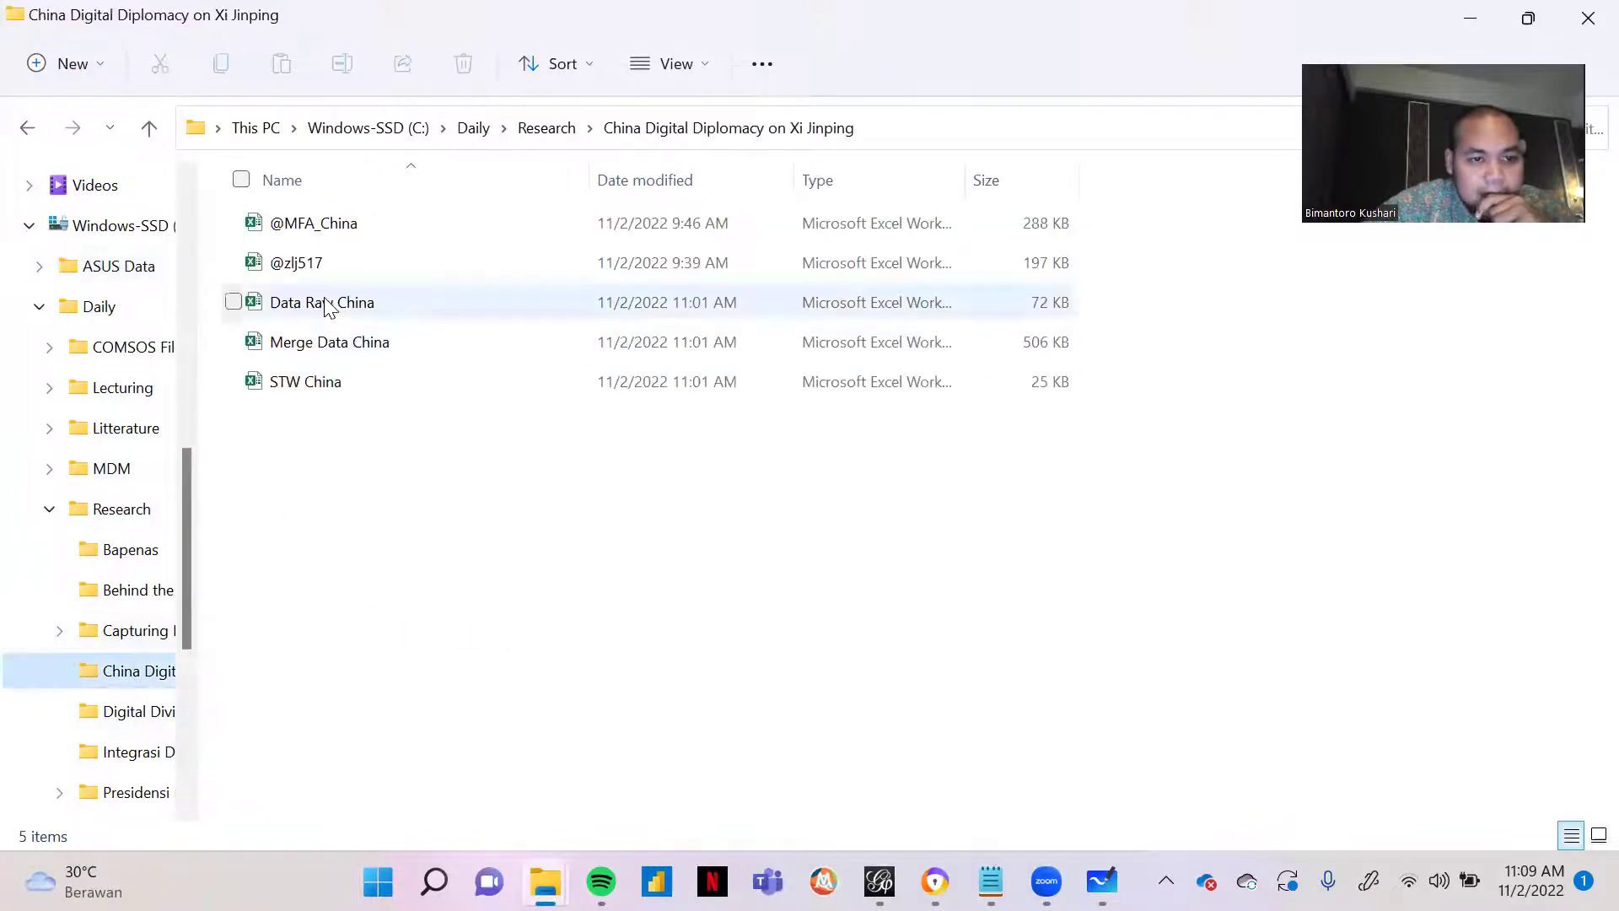
# Step: Inspect both sheets of the Data Raw China workbook and the Source, Target and Weight table in the STW China workbook
pyautogui.click(346, 307)
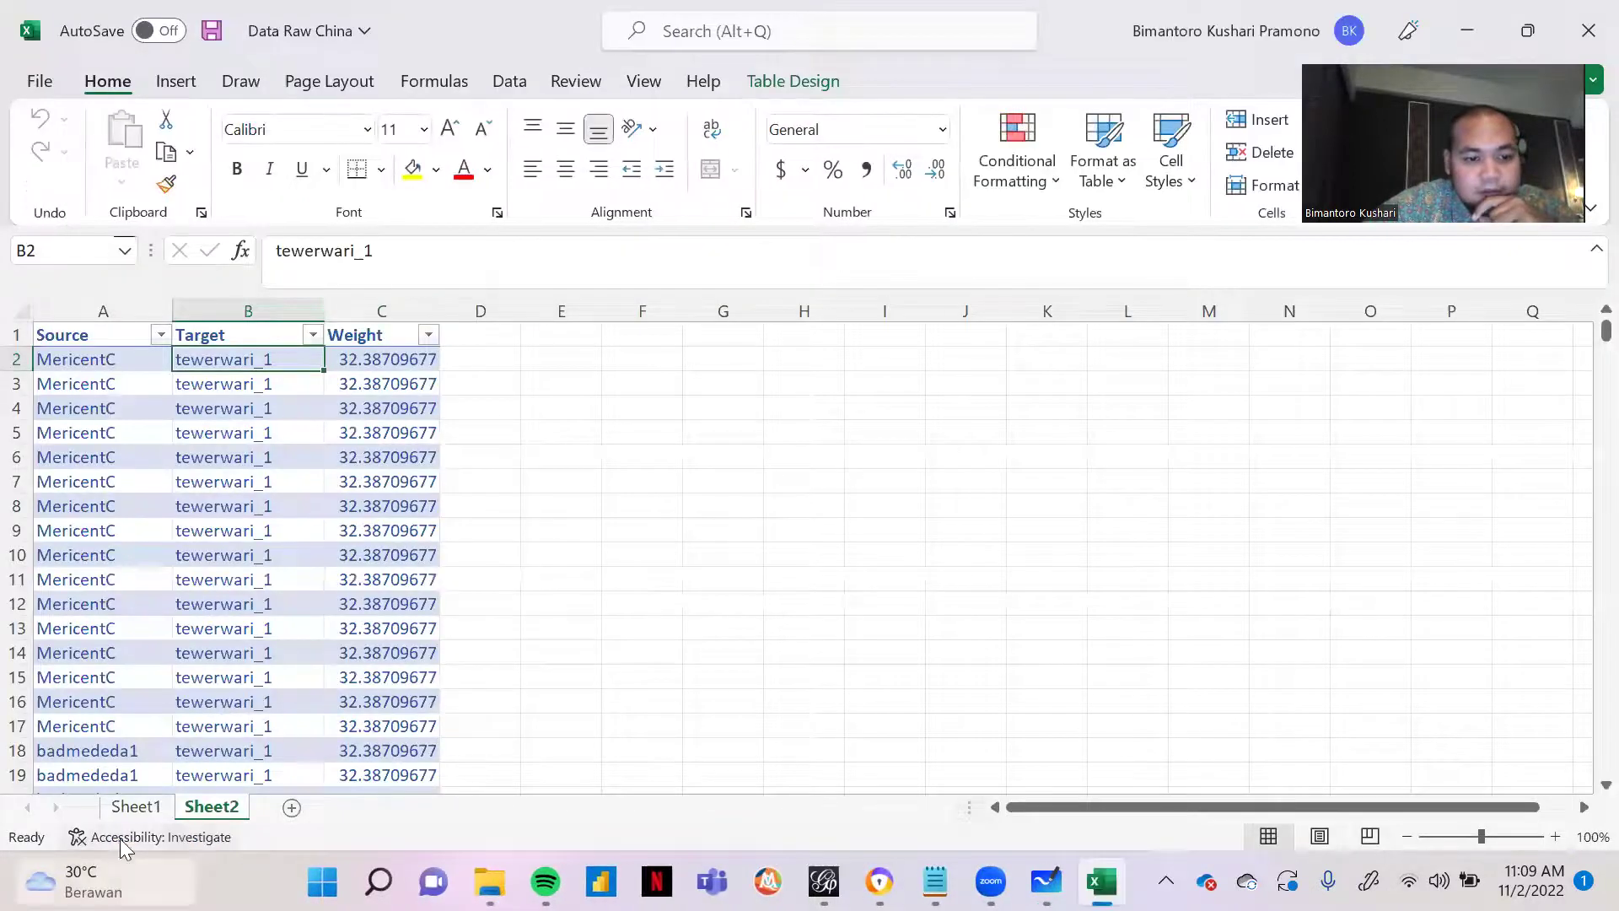
pyautogui.click(135, 808)
pyautogui.click(210, 808)
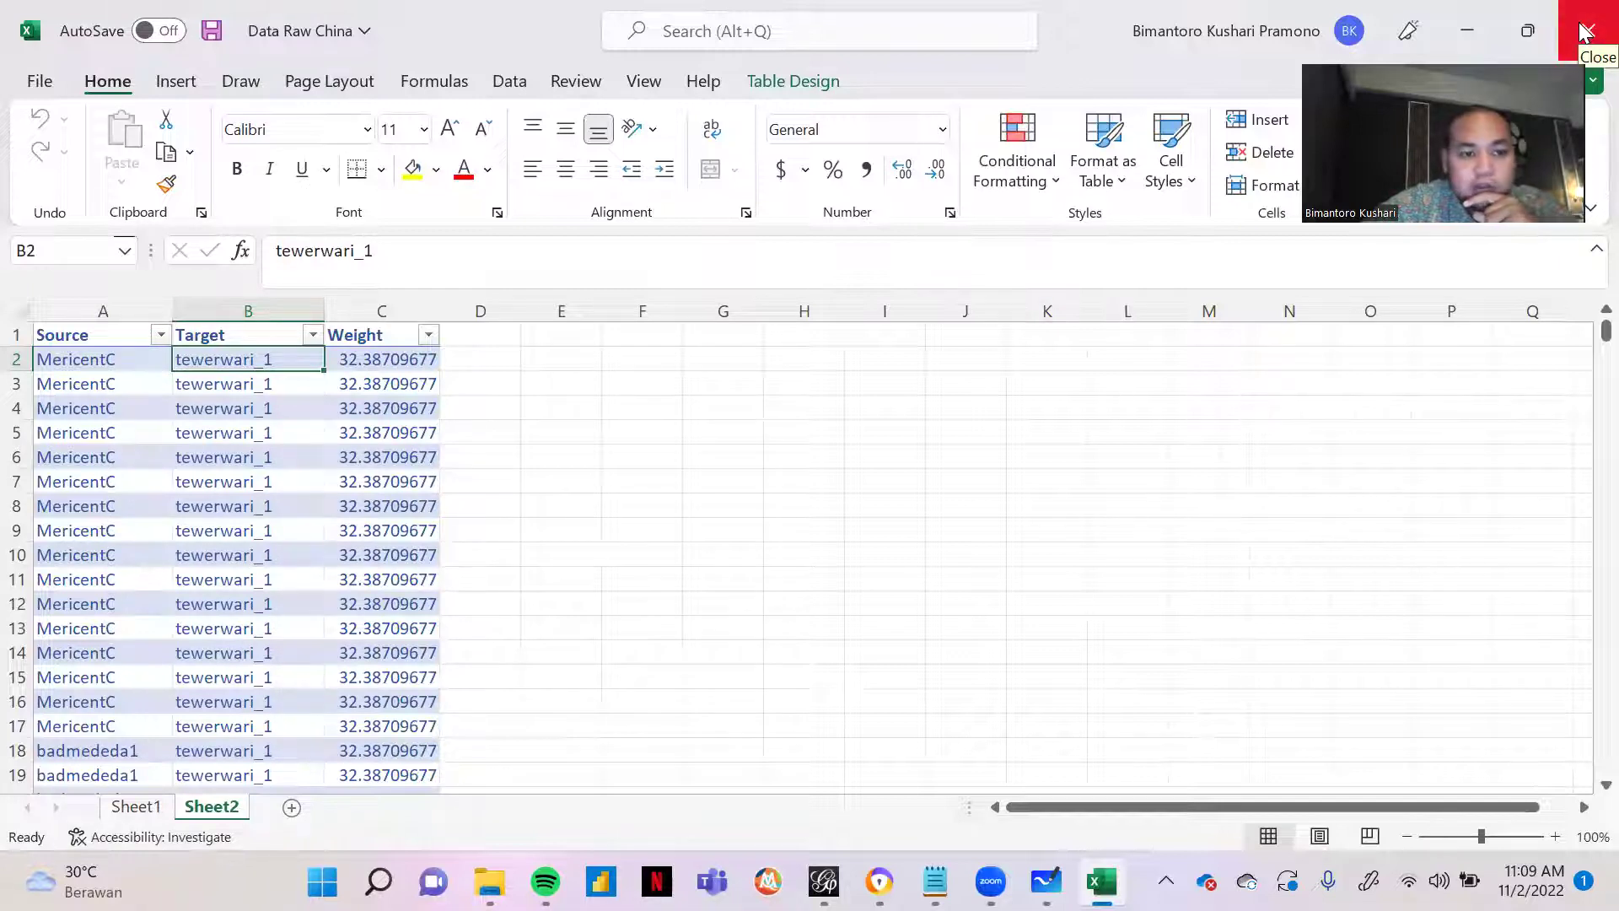
pyautogui.doubleClick(297, 371)
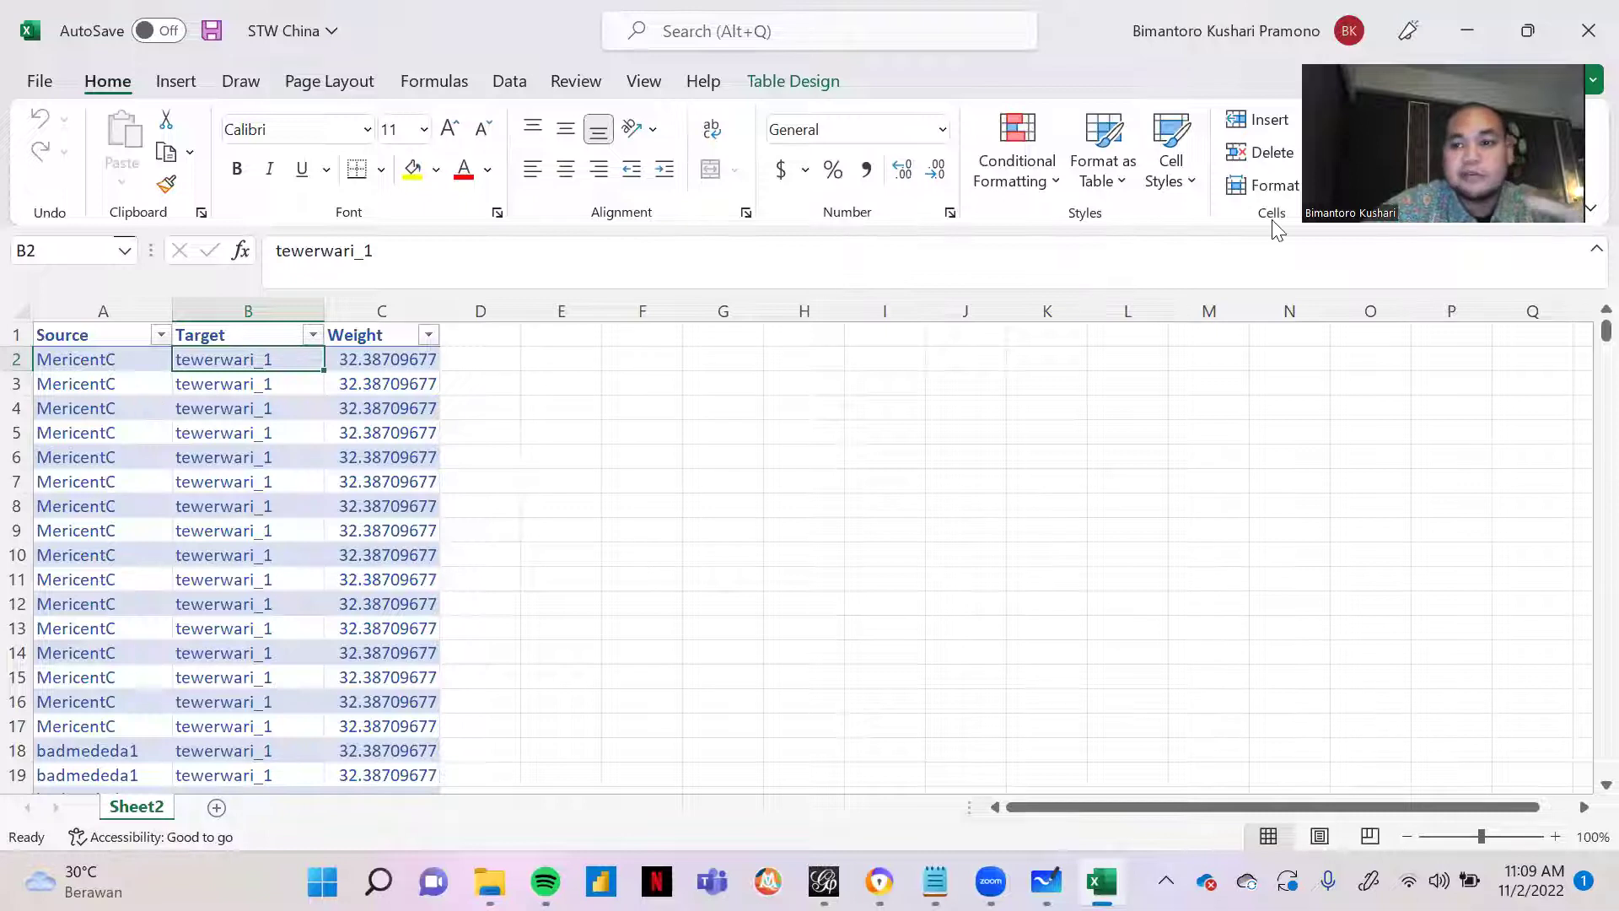
pyautogui.click(1583, 28)
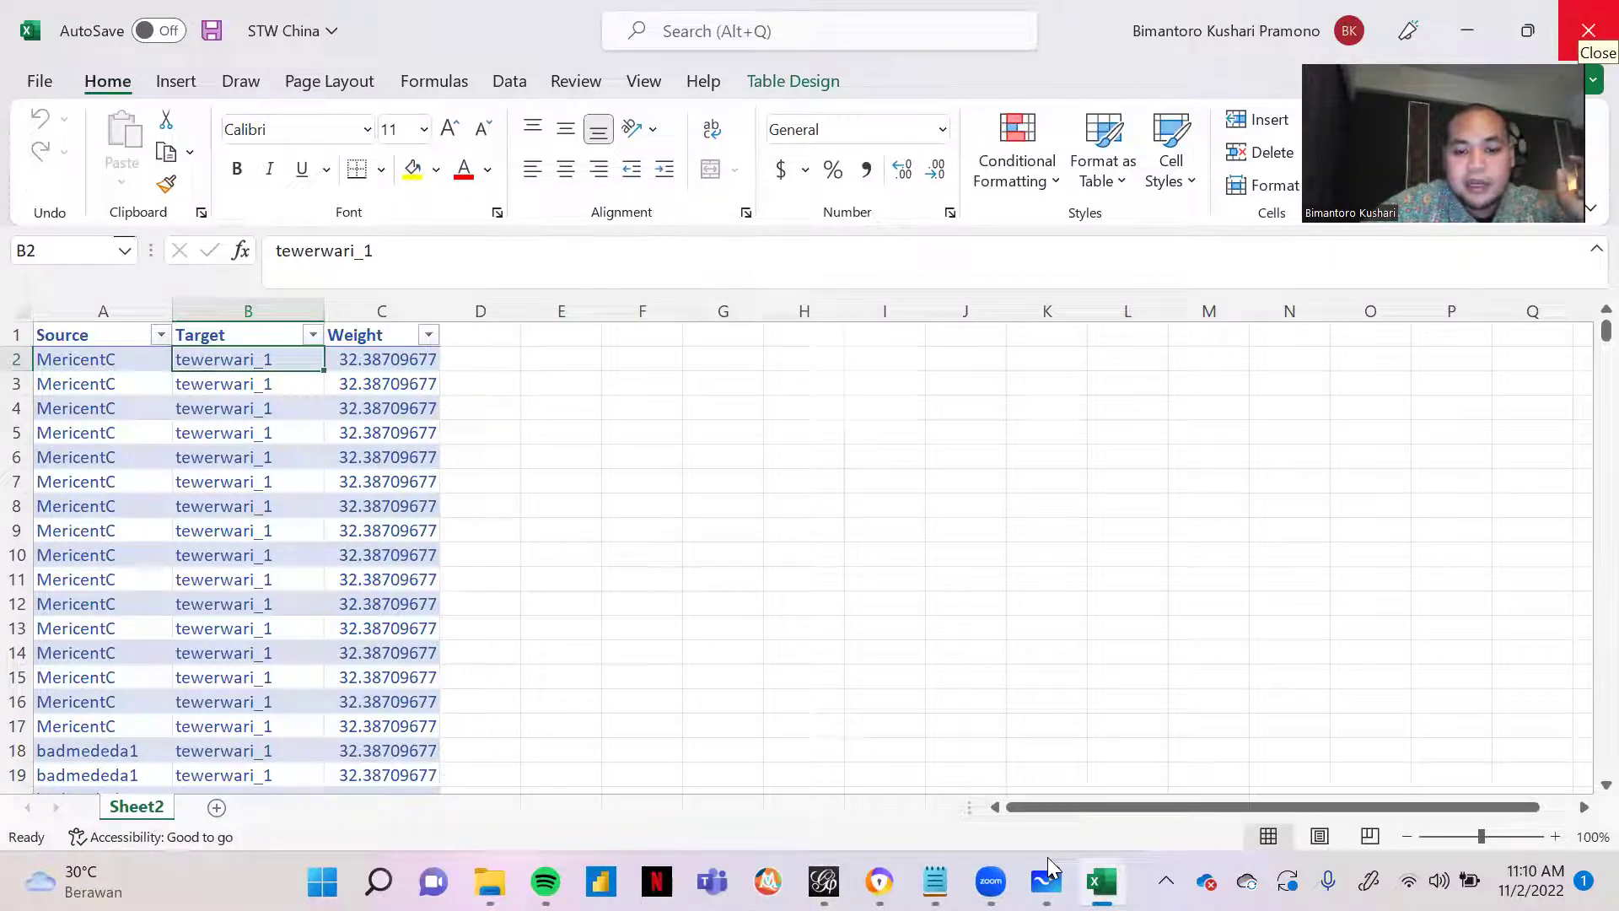
# Step: Return to Gephi and start a spreadsheet import of STW China.xlsx from the Research > China Digital Diplomacy on Xi Jinping folder
pyautogui.moveTo(823, 881)
pyautogui.click(833, 811)
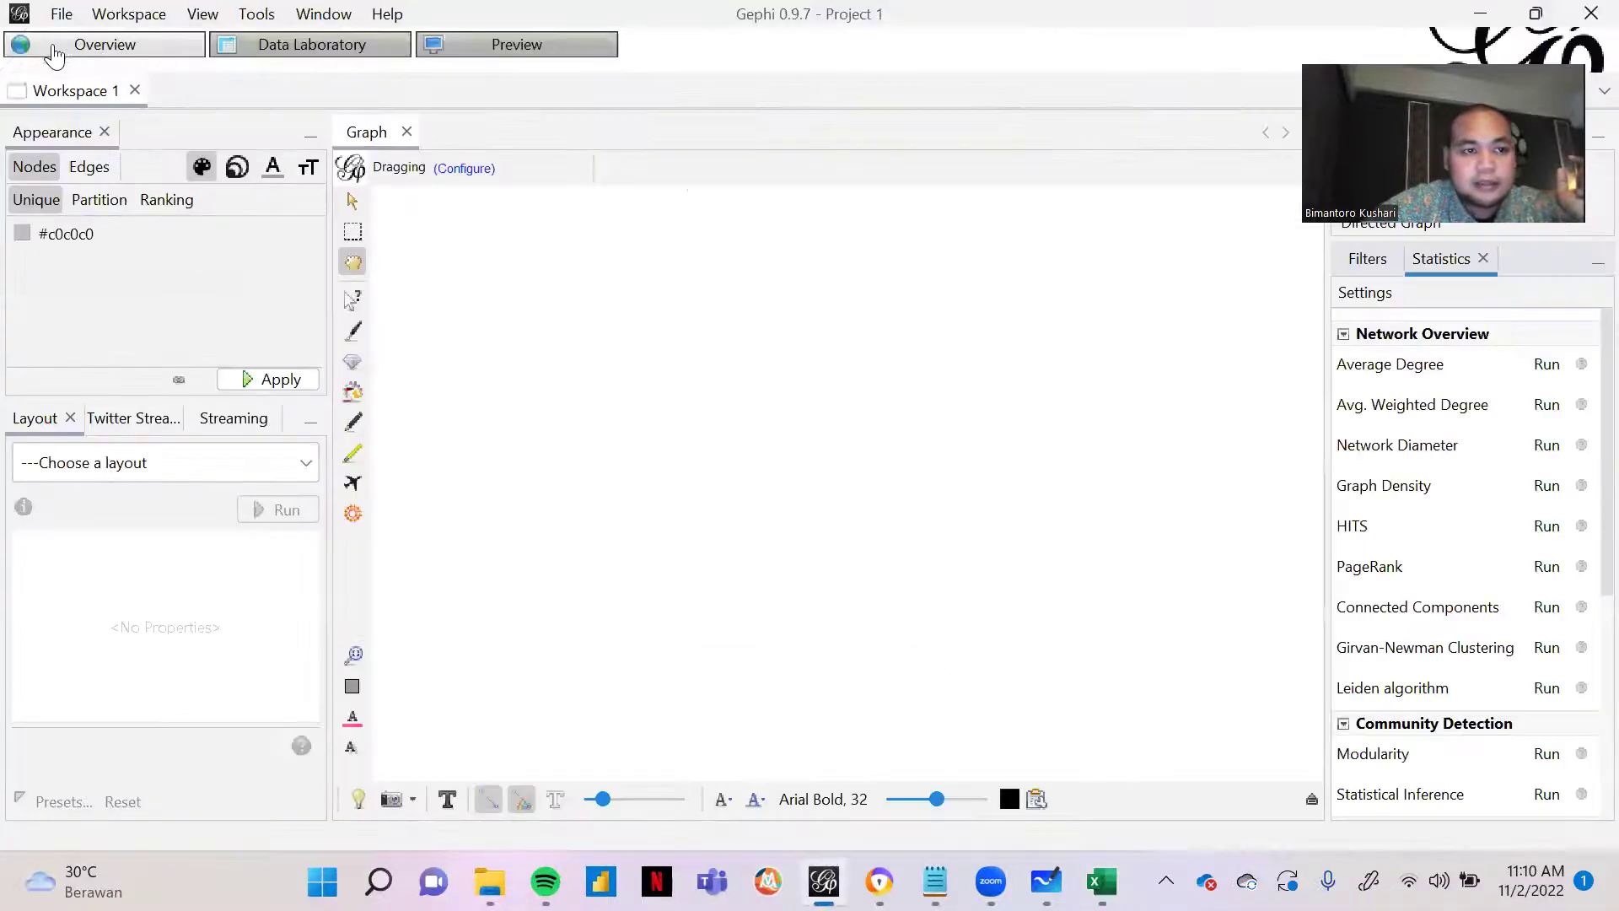
pyautogui.click(62, 14)
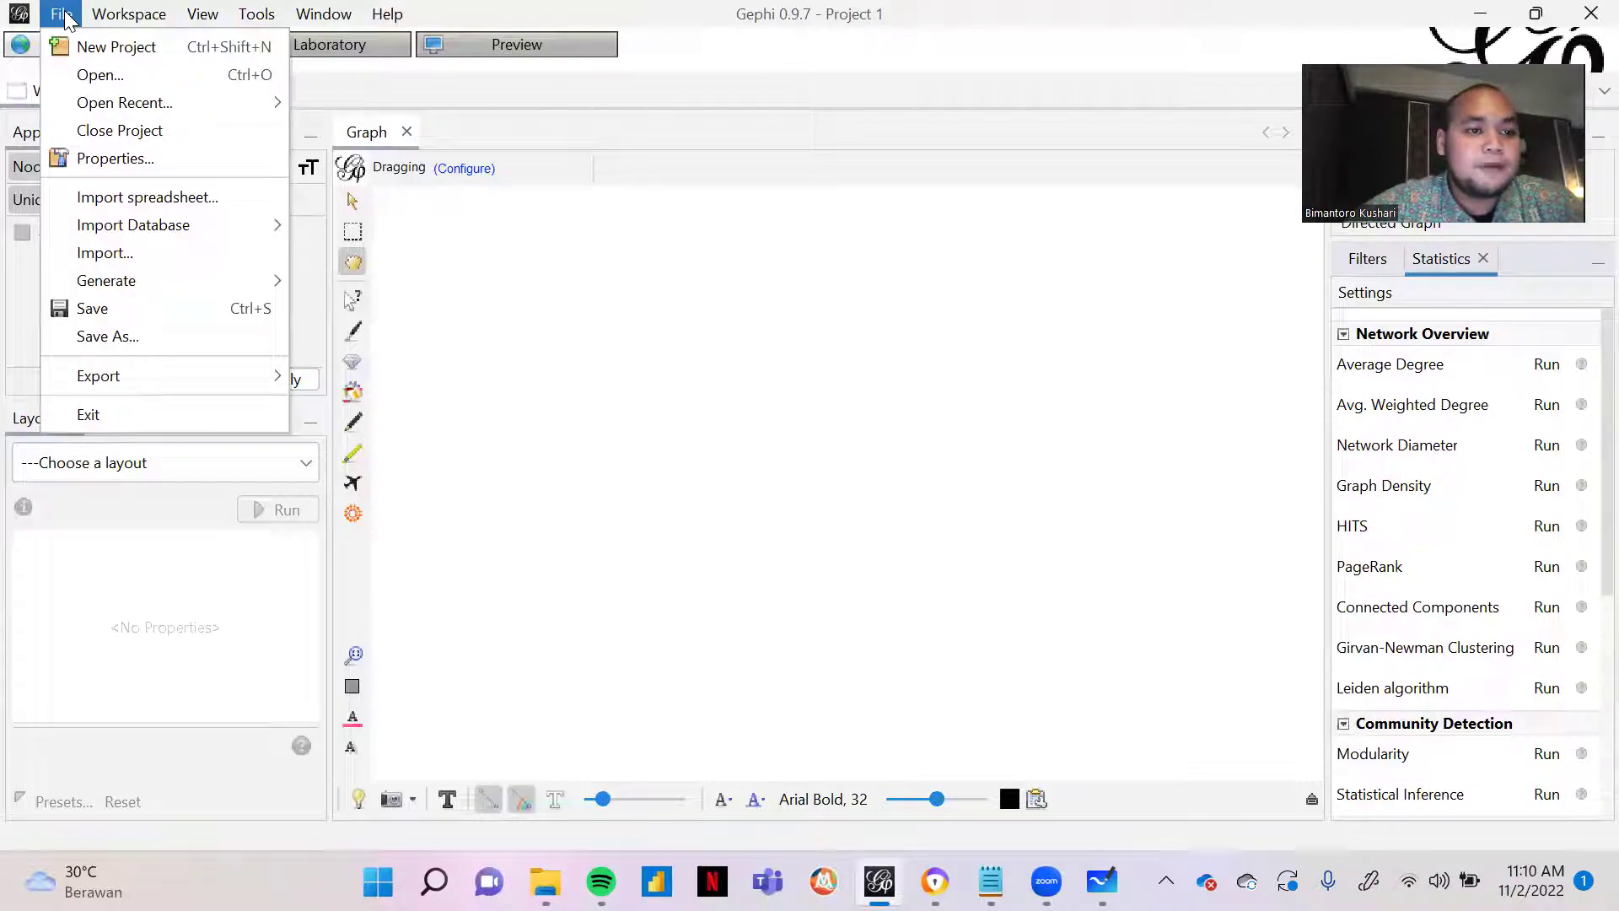
pyautogui.click(165, 197)
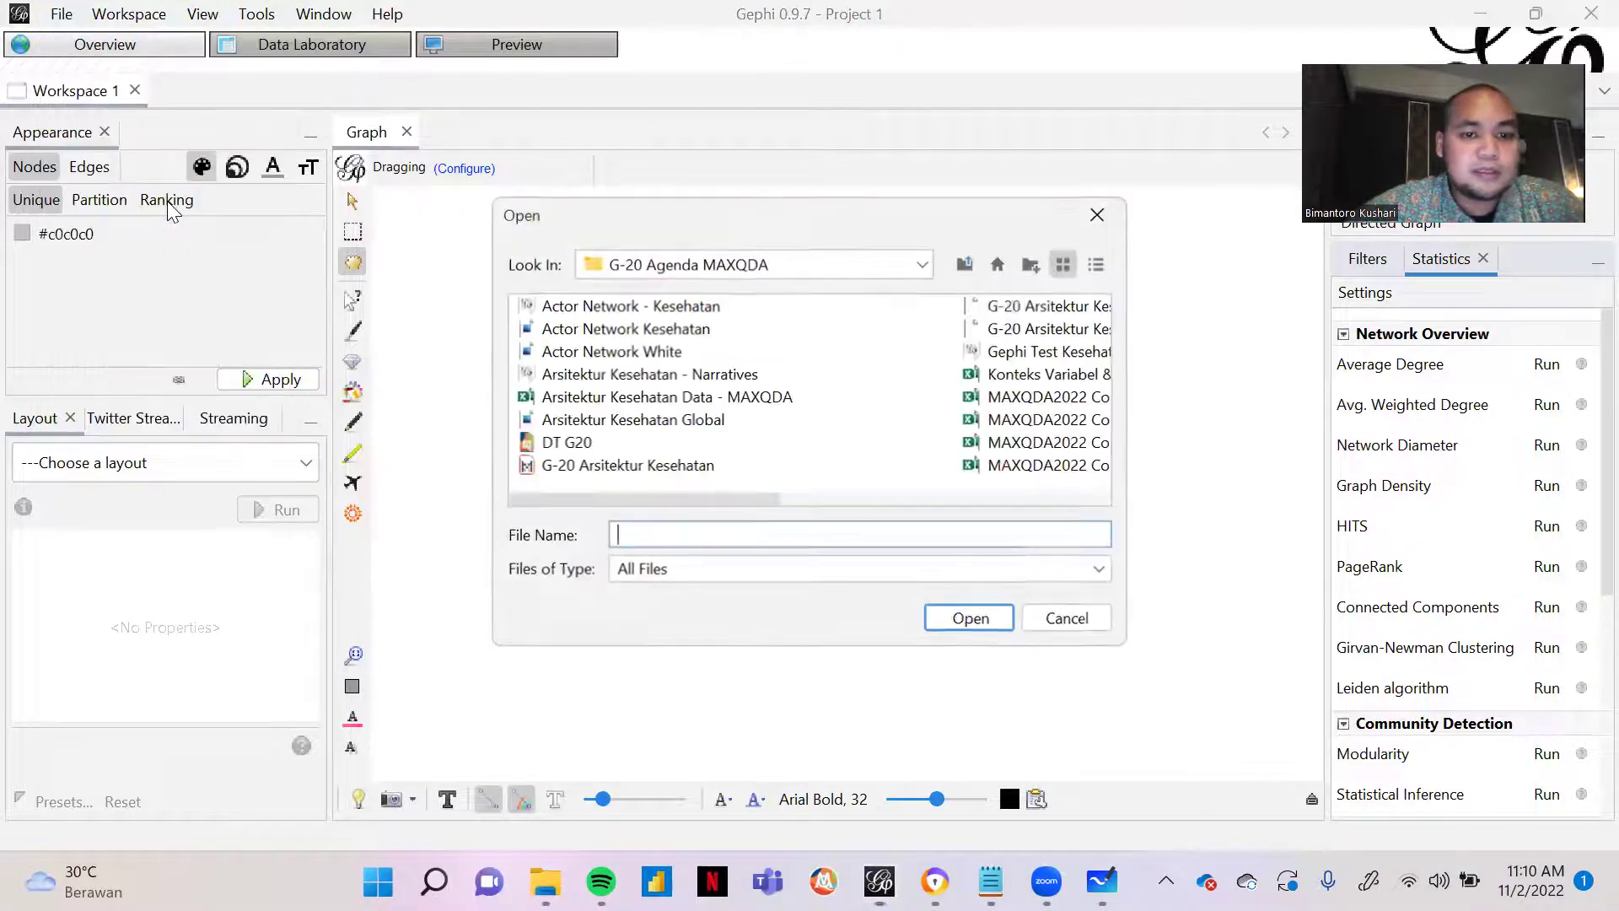
pyautogui.click(687, 274)
pyautogui.click(675, 418)
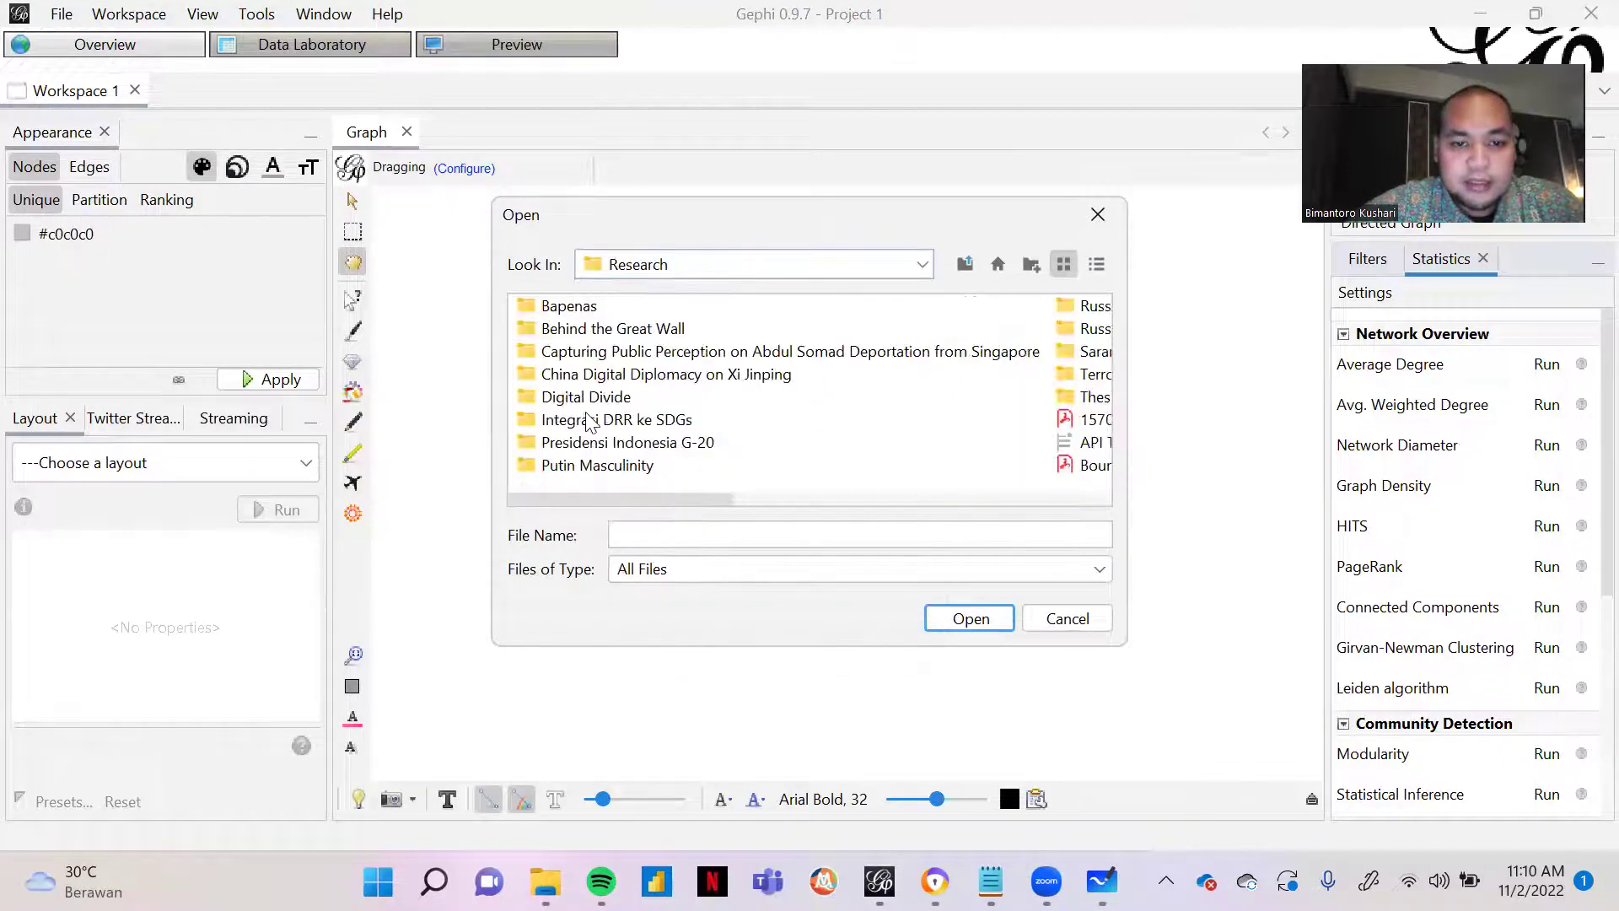
pyautogui.click(619, 375)
pyautogui.click(955, 618)
pyautogui.click(575, 398)
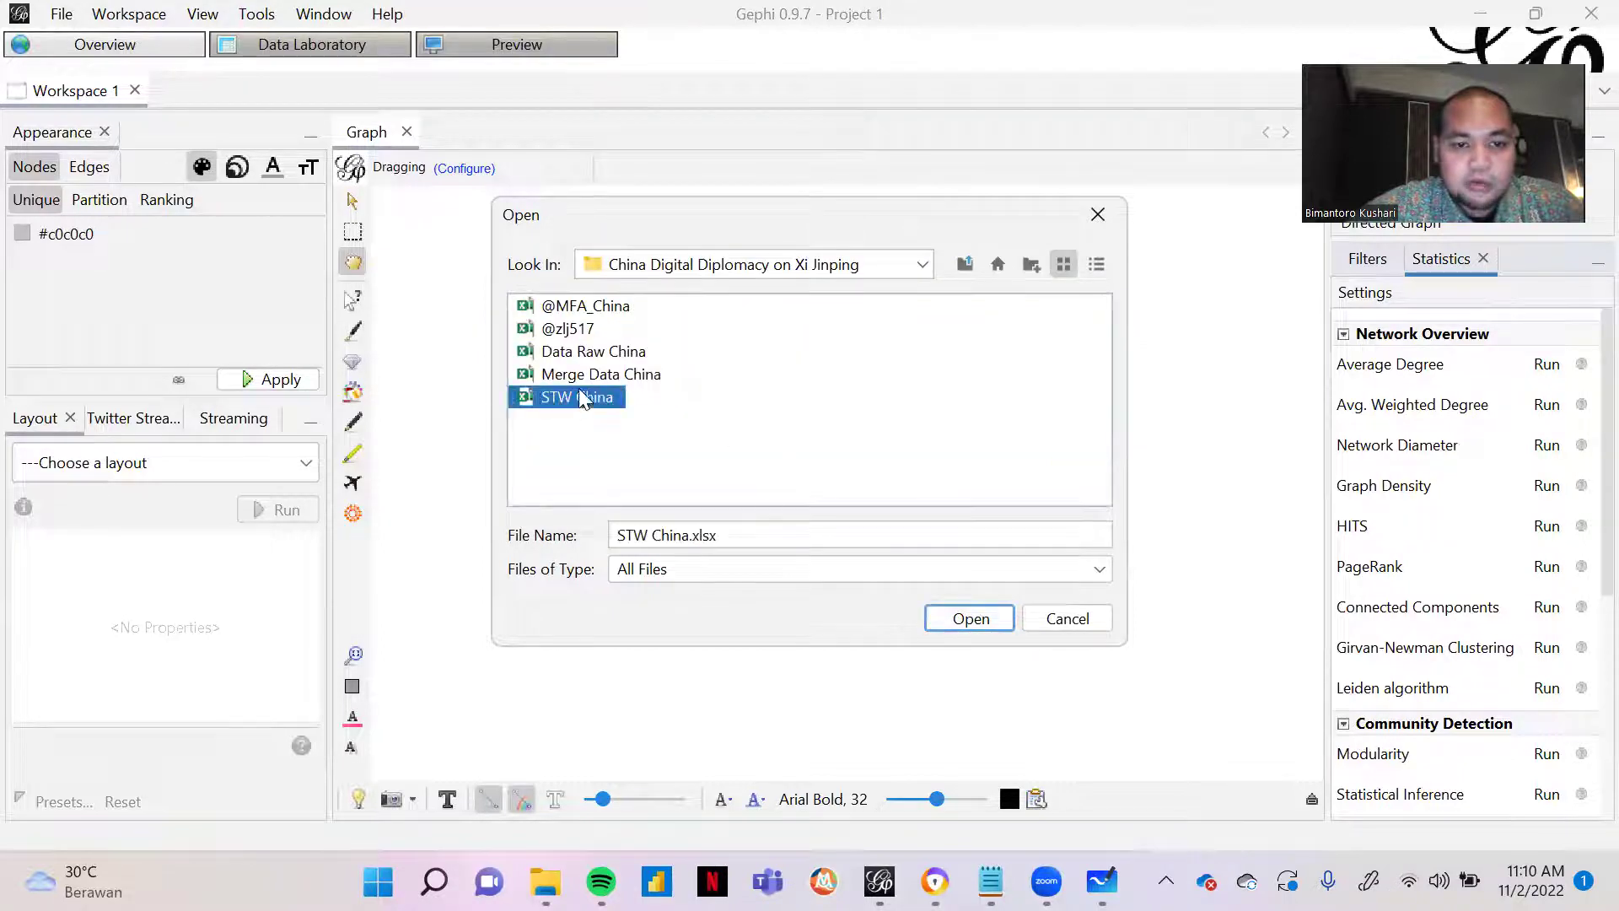
pyautogui.click(970, 619)
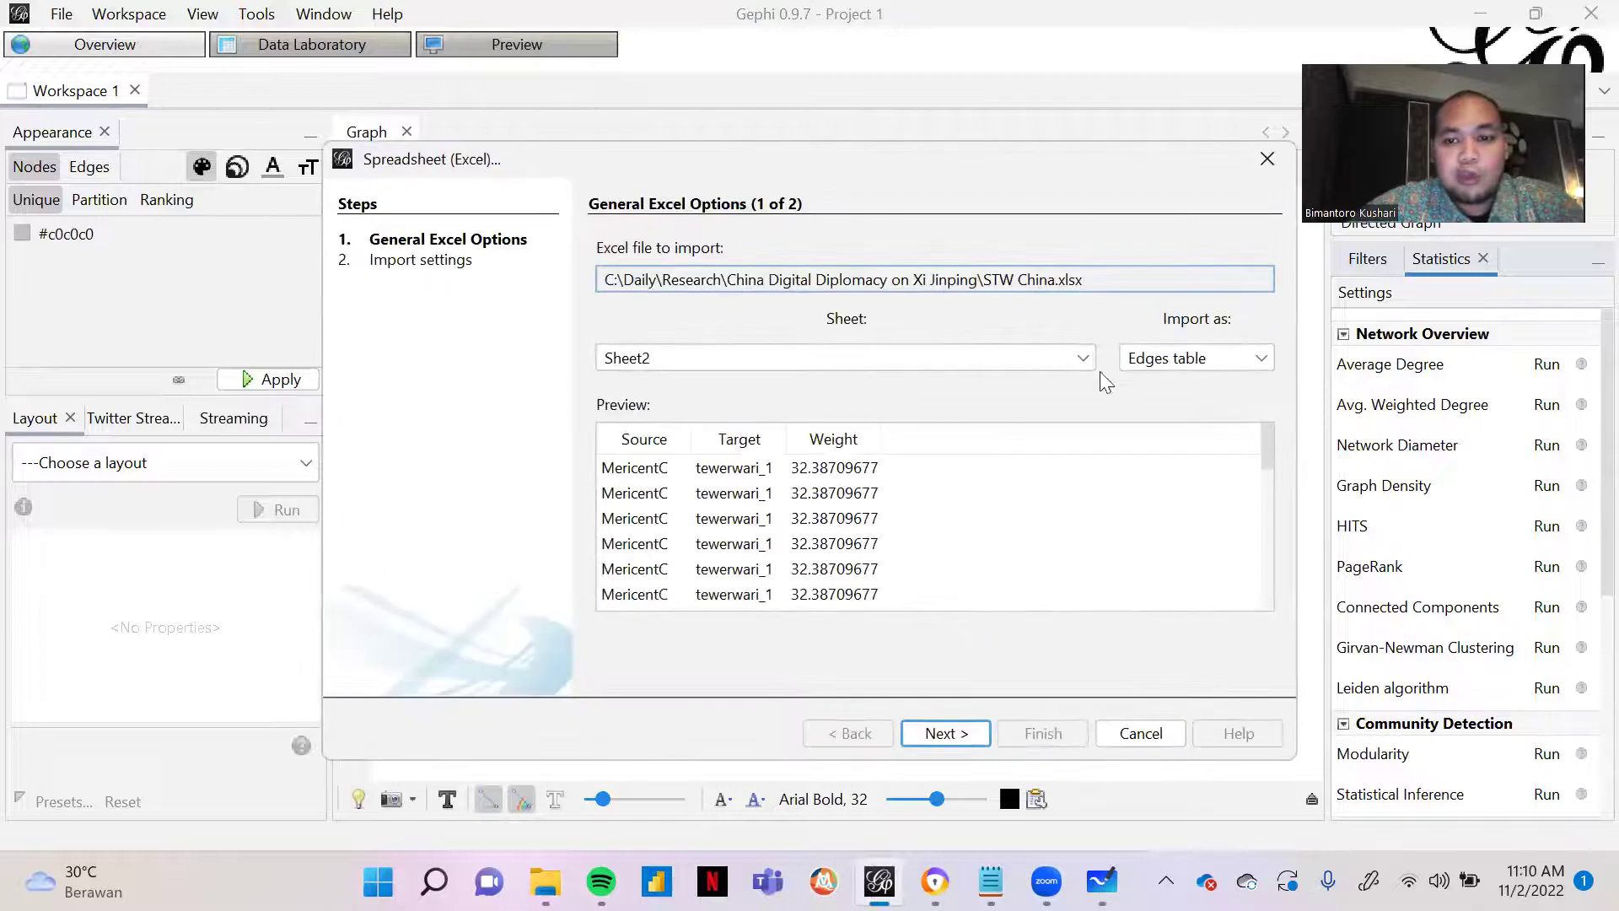
# Step: Import Sheet2 as an edges table with intervals and Weight as Double, creating a directed graph in a new workspace
pyautogui.click(930, 728)
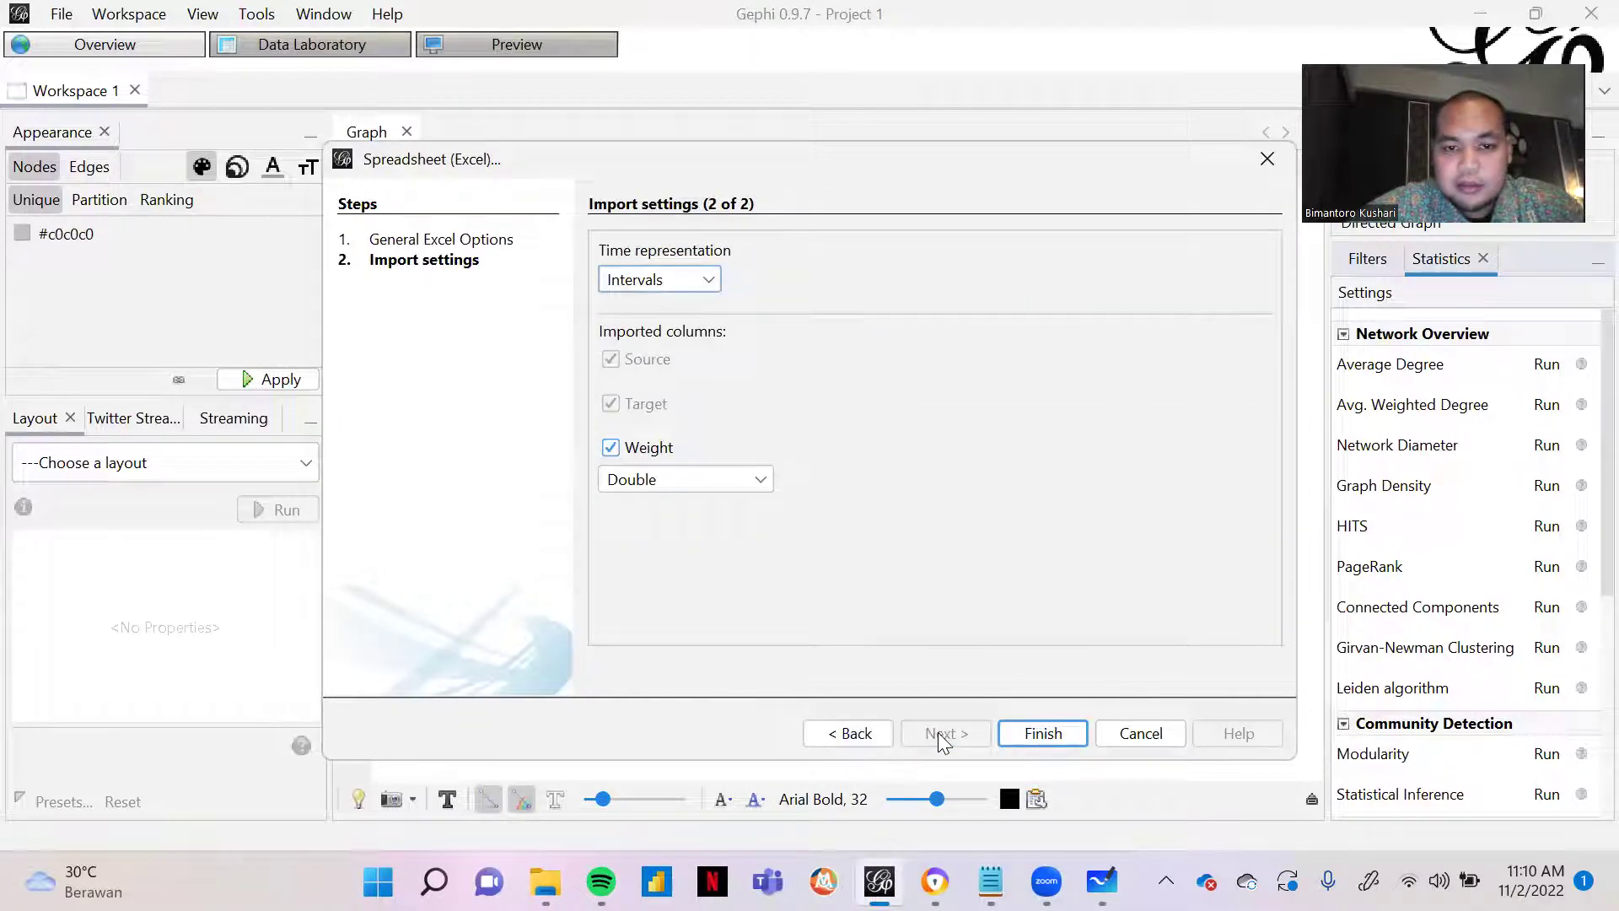
pyautogui.moveTo(1047, 881)
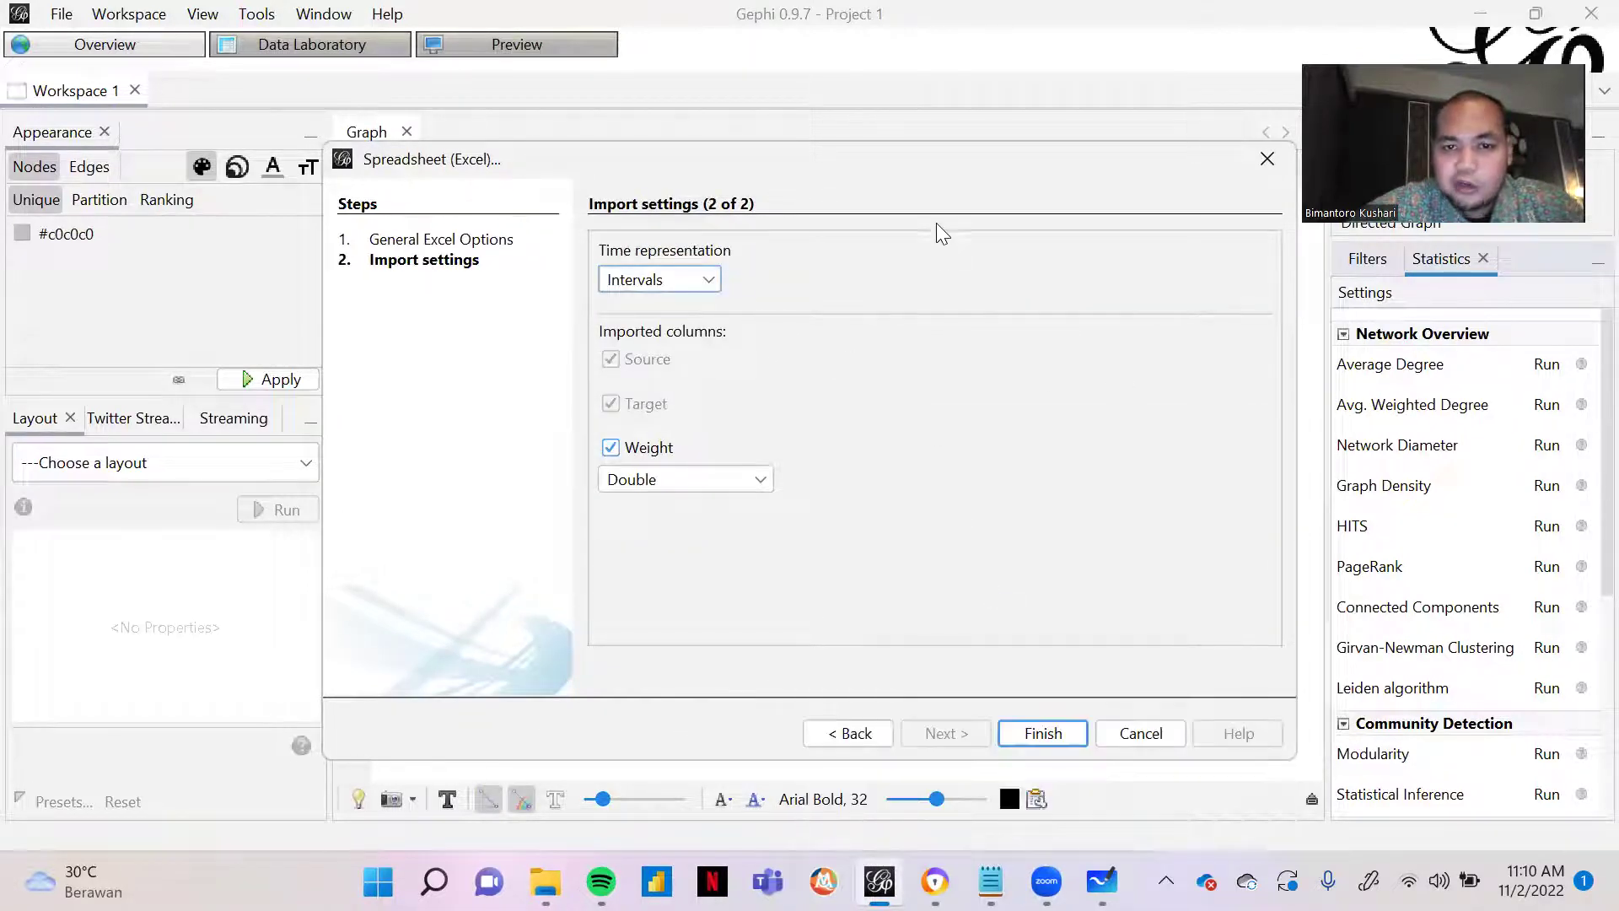
pyautogui.click(1055, 727)
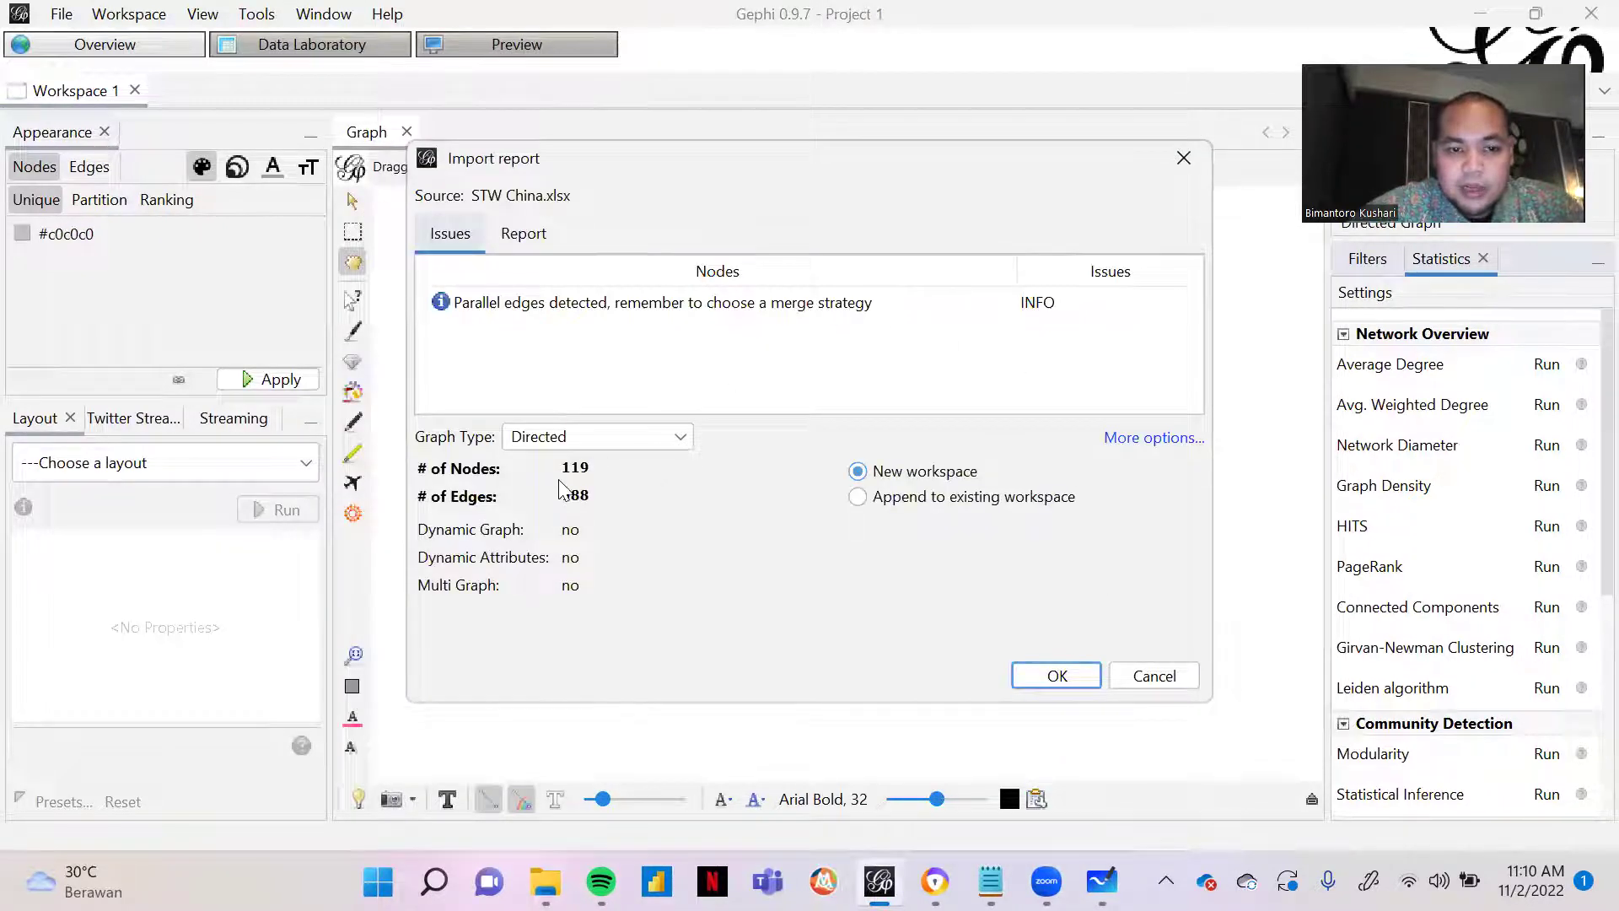
pyautogui.click(595, 436)
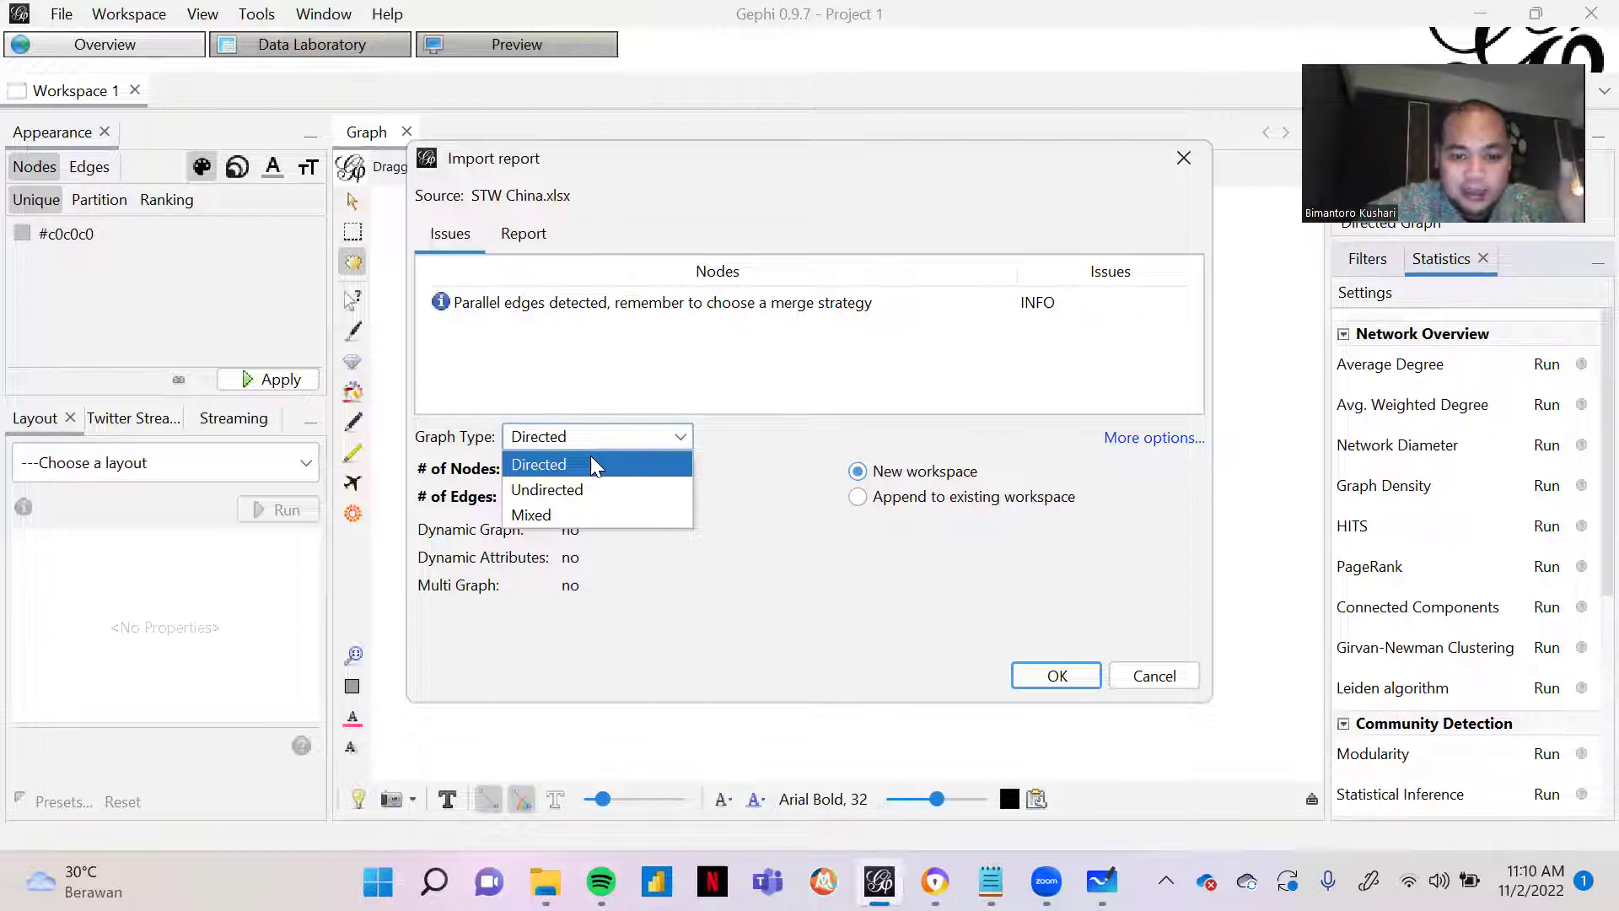
pyautogui.click(594, 465)
pyautogui.click(1070, 681)
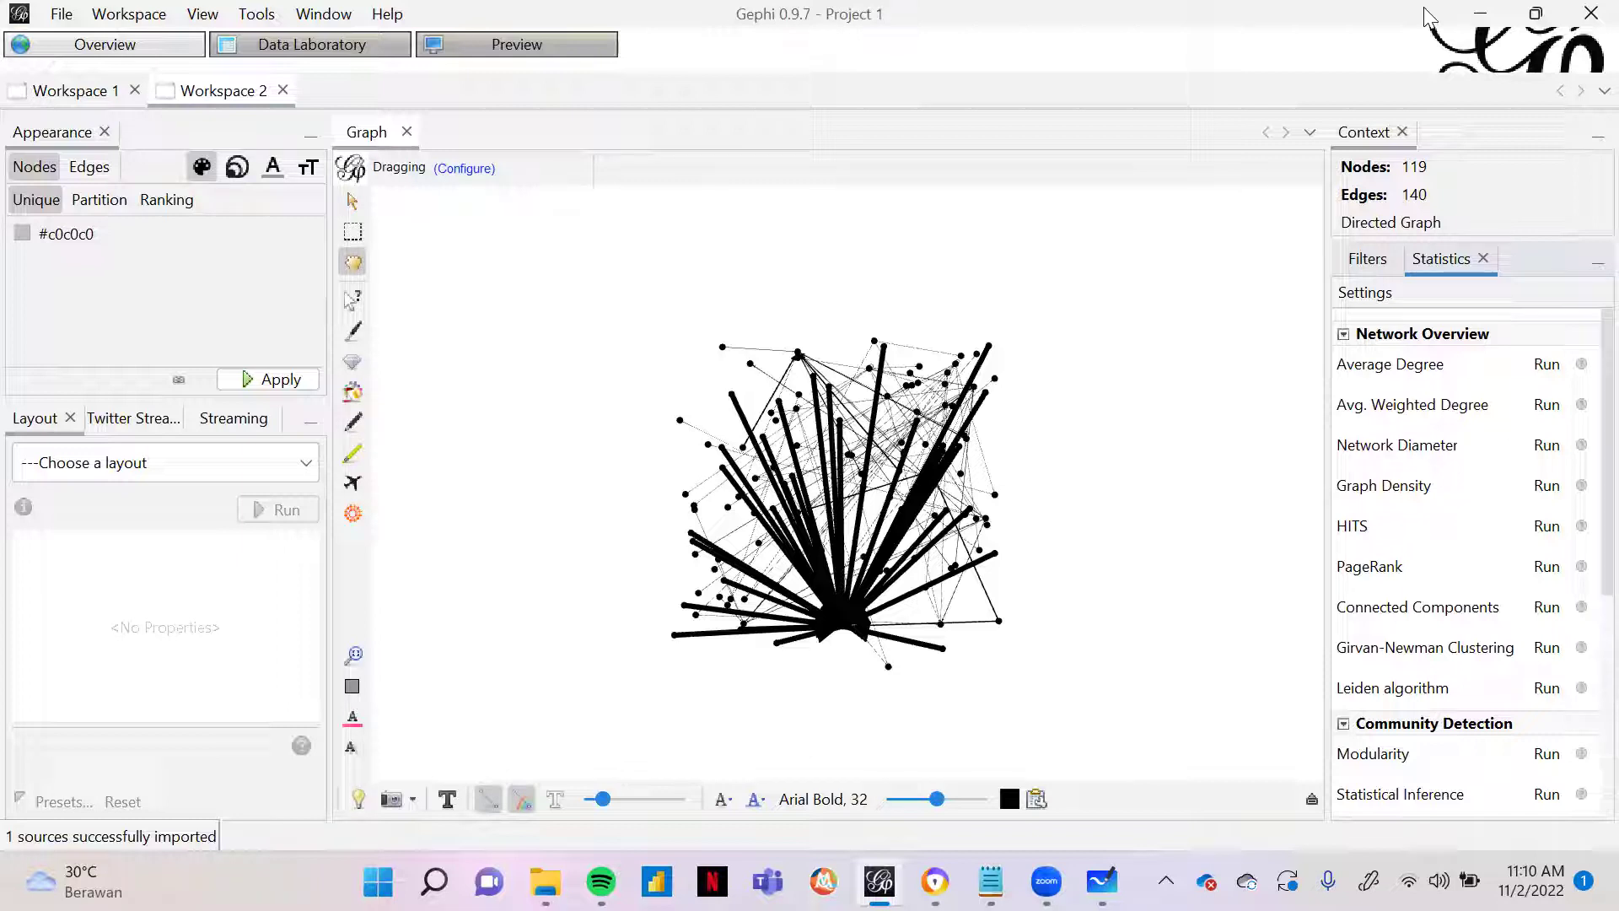
# Step: Run the Average Degree and Avg. Weighted Degree statistics on the imported graph and close their reports
pyautogui.scroll(2, 898, 597)
pyautogui.scroll(1, 948, 567)
pyautogui.scroll(-3, 945, 569)
pyautogui.moveTo(1165, 417); pyautogui.dragTo(1152, 410)
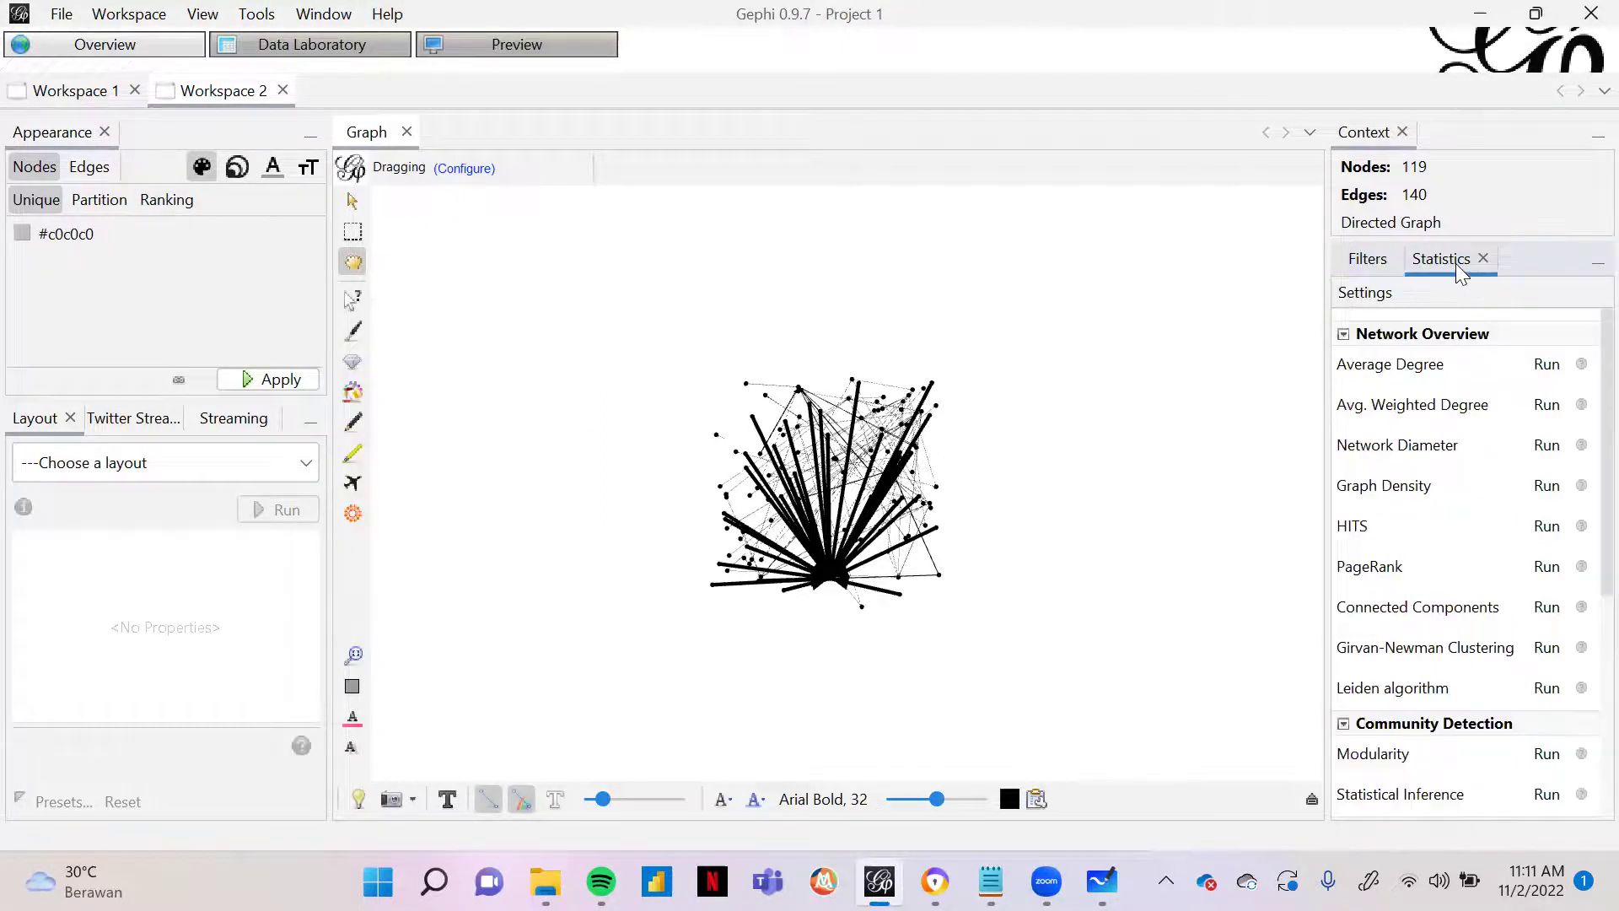
pyautogui.click(1548, 365)
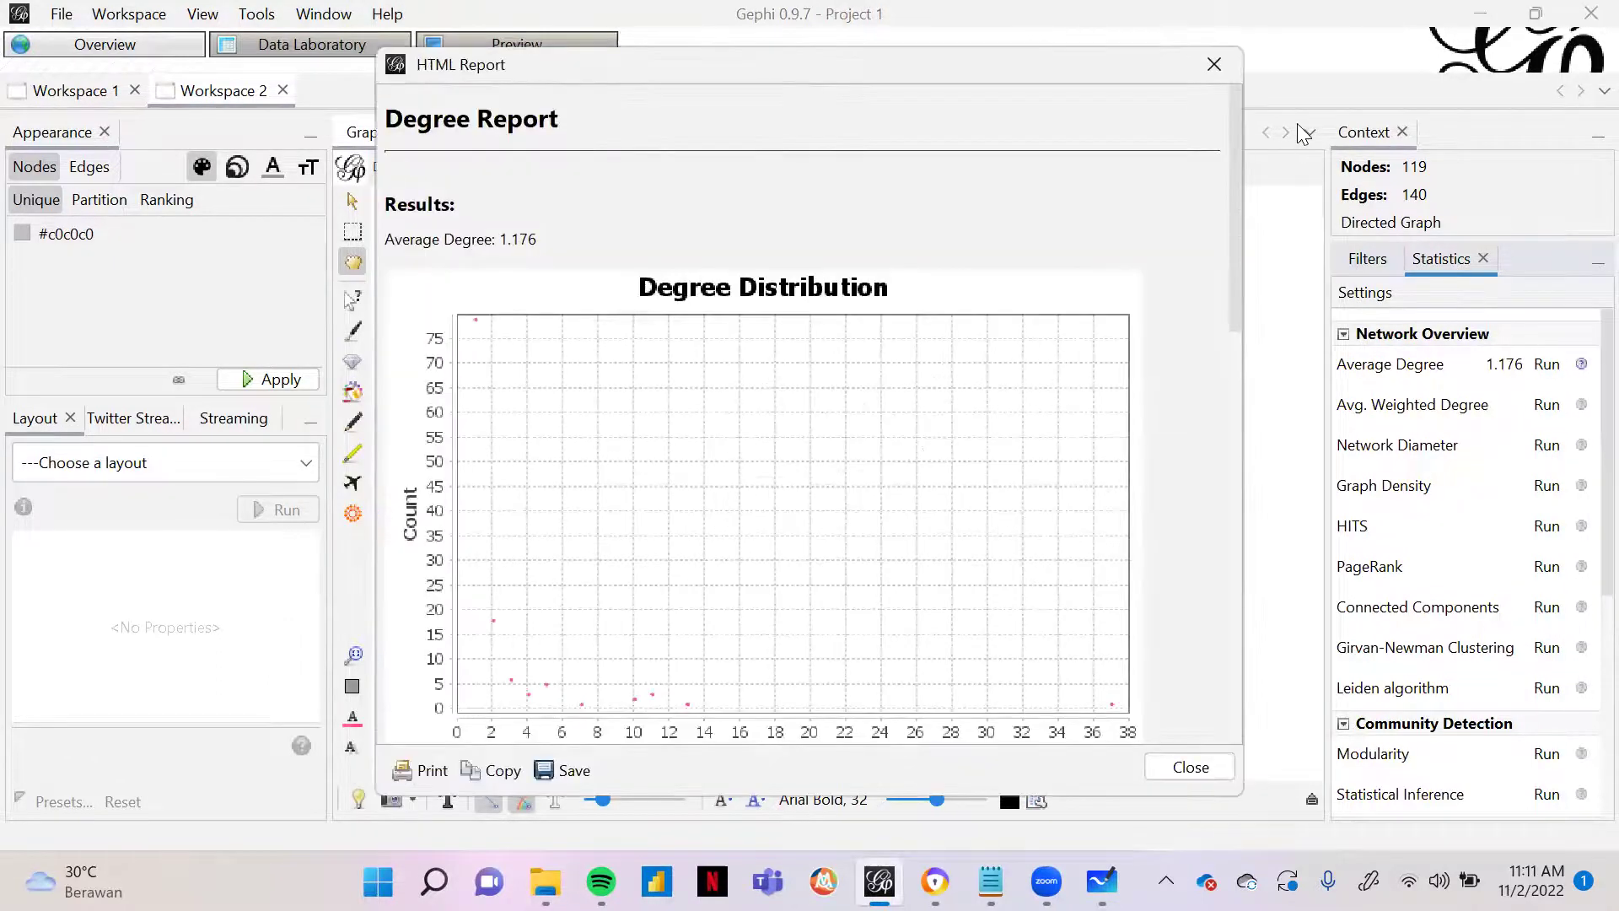
pyautogui.press('Escape')
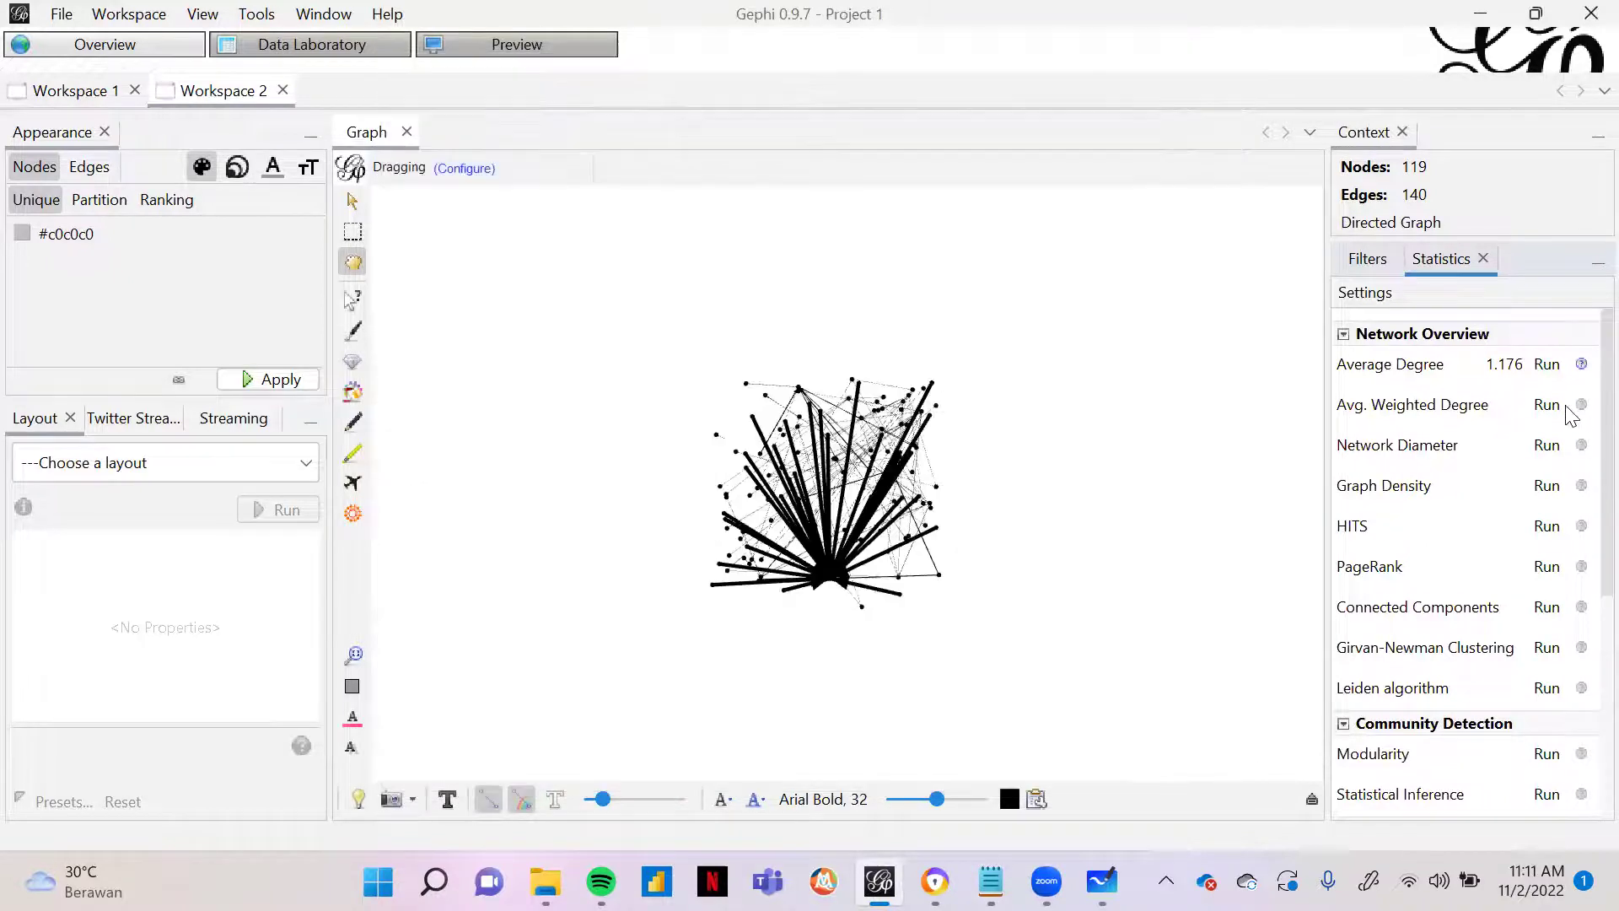
pyautogui.click(1548, 409)
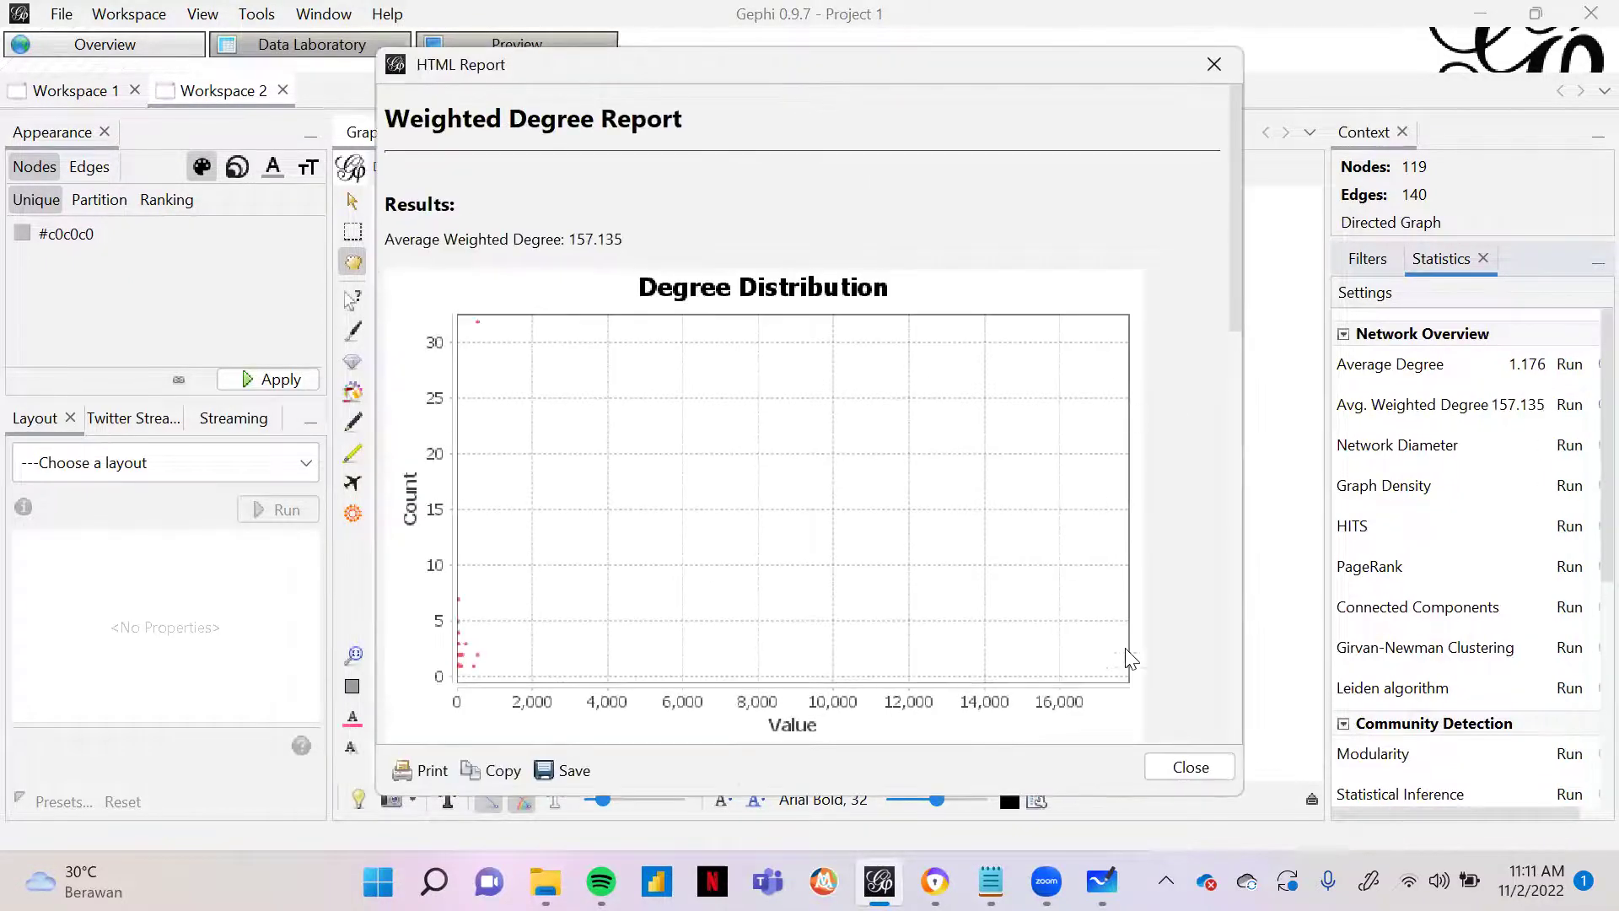
pyautogui.click(1204, 771)
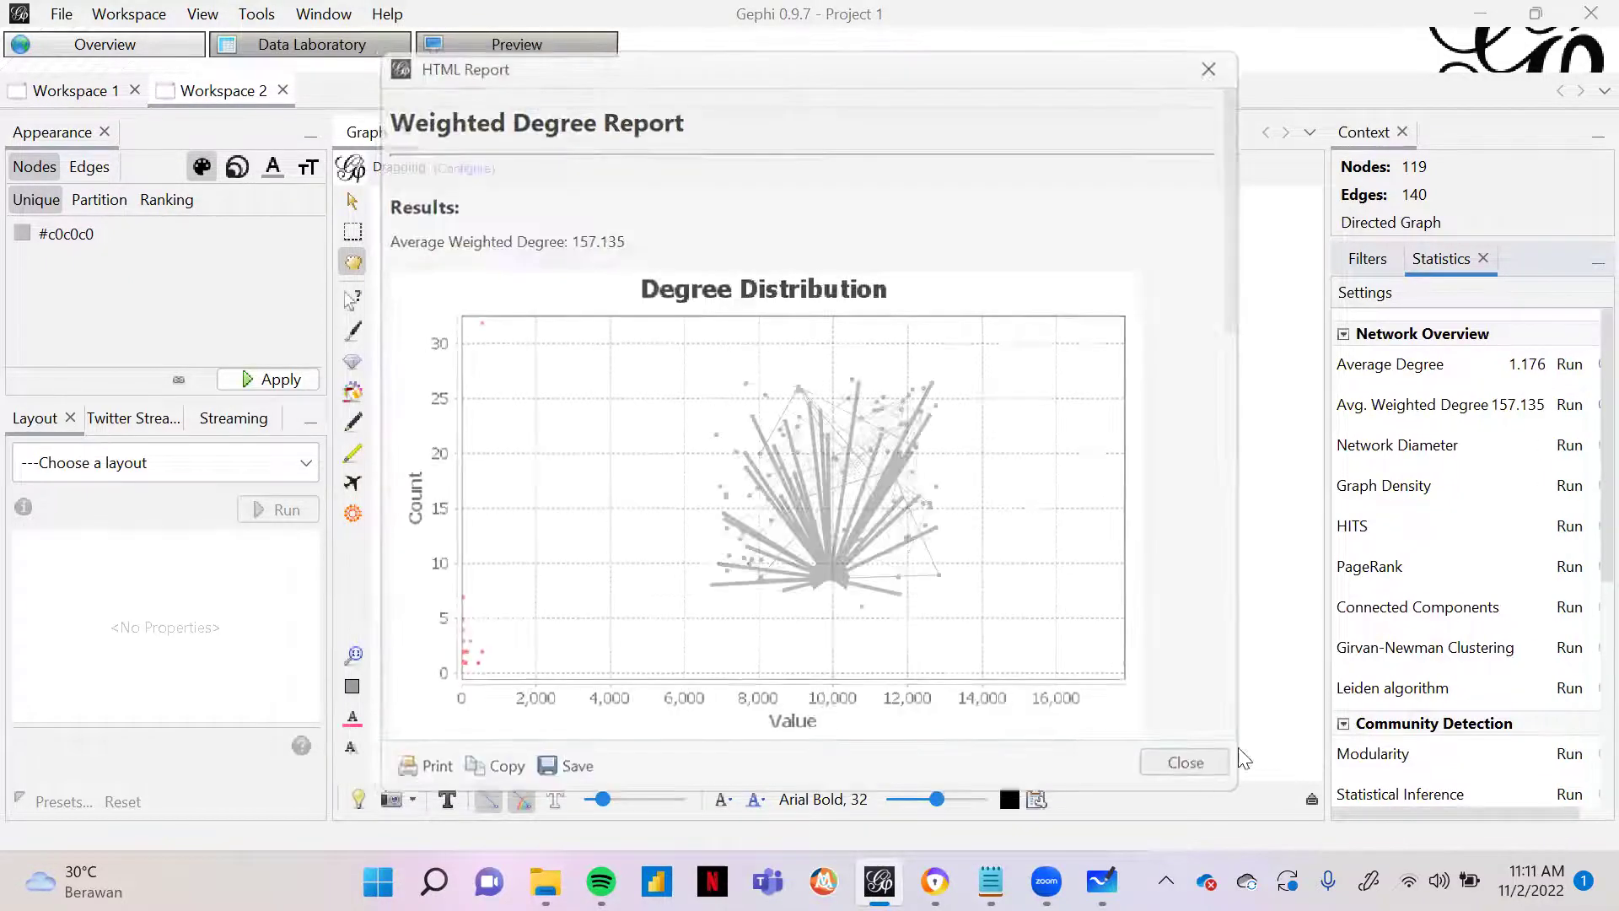
# Step: Run the Network Diameter and Graph Density statistics as directed, with centralities normalized for the diameter, and close both reports
pyautogui.click(1570, 446)
pyautogui.click(809, 398)
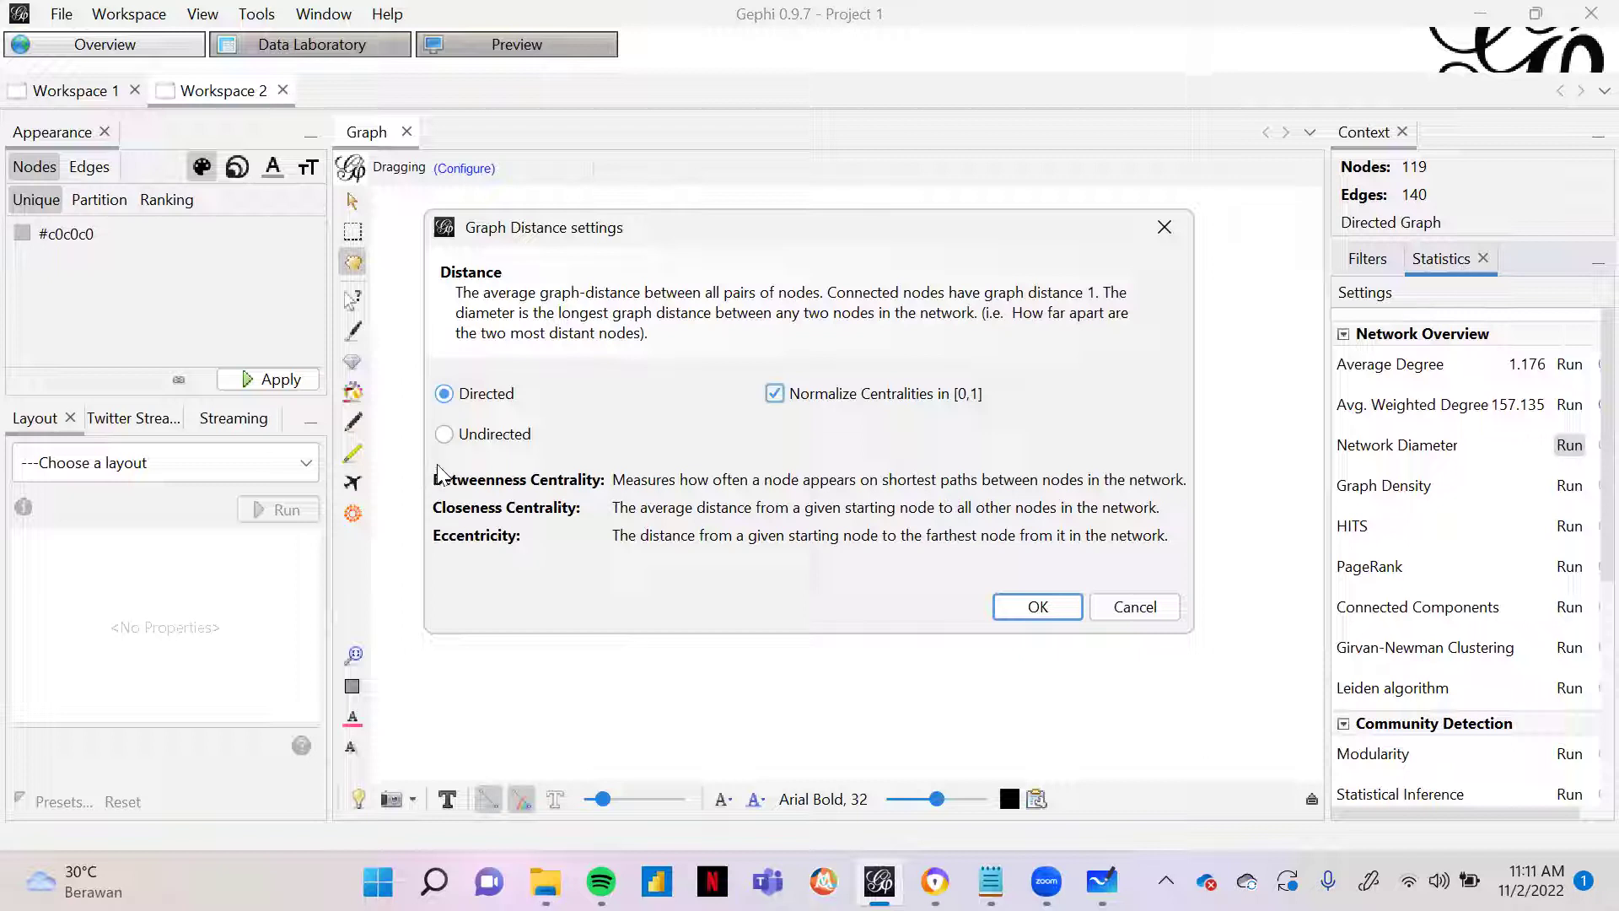
pyautogui.click(1036, 608)
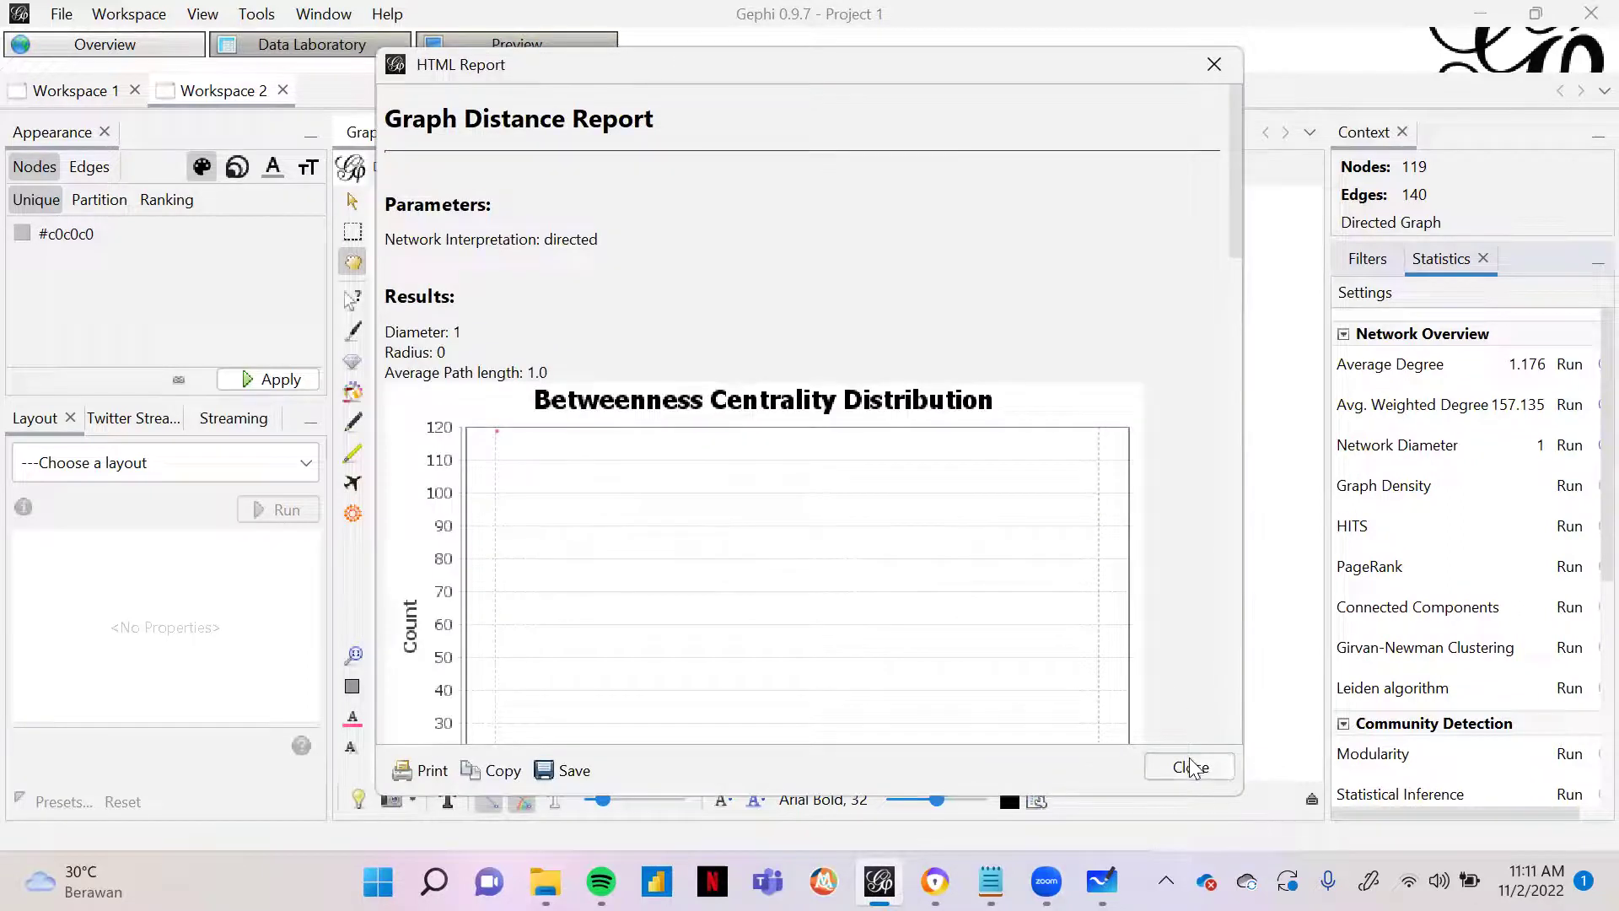
pyautogui.click(1191, 767)
pyautogui.click(1570, 486)
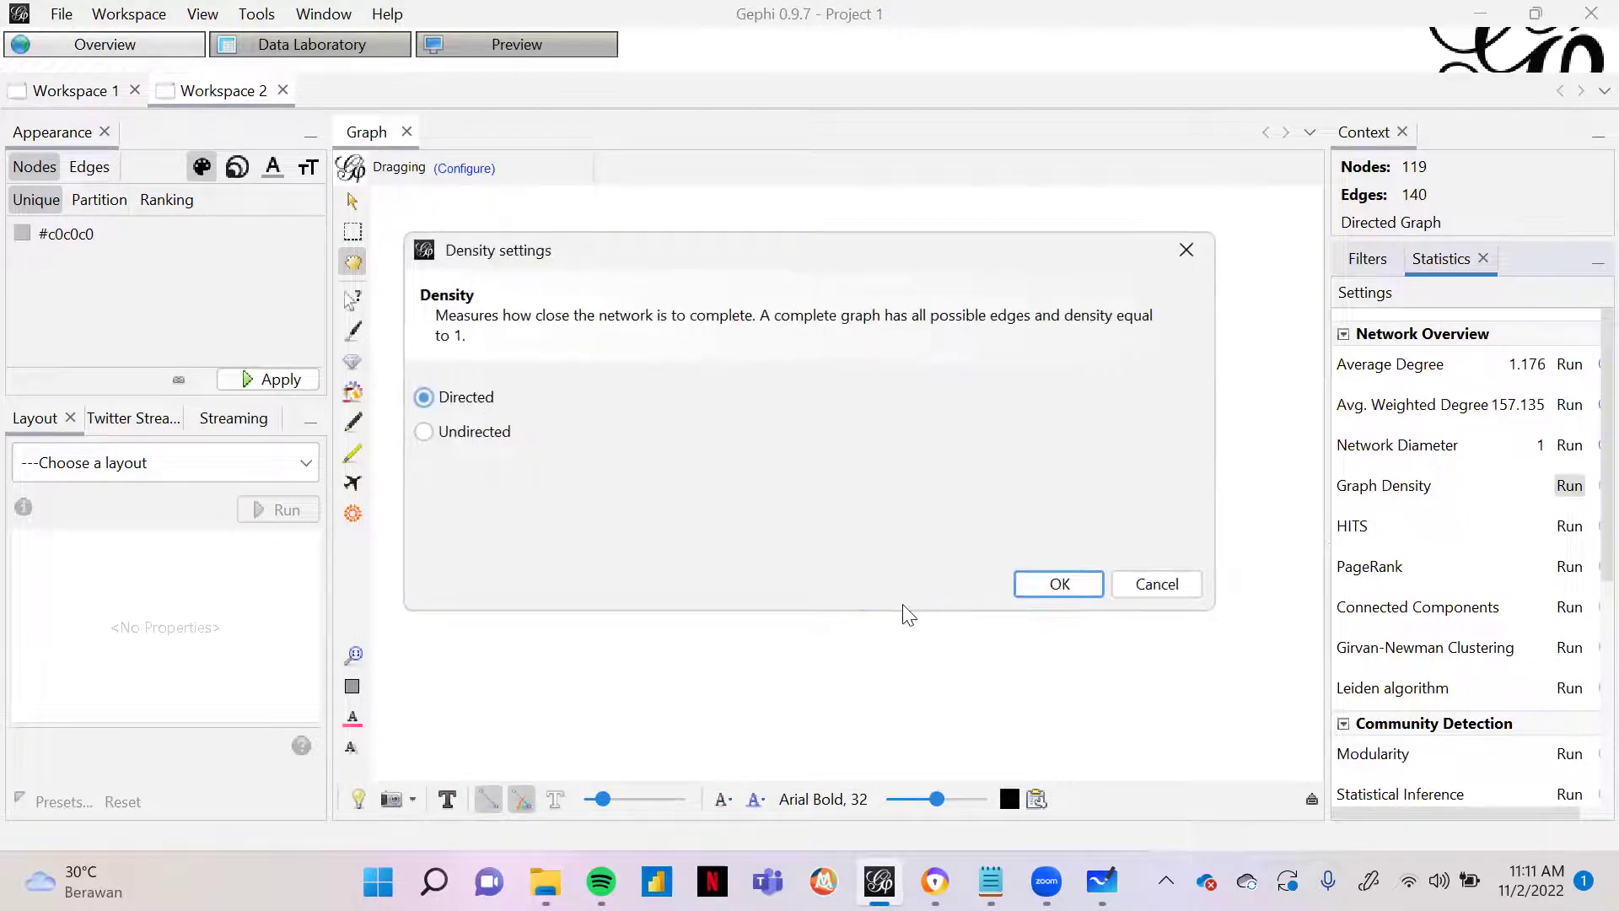
pyautogui.click(1059, 584)
pyautogui.click(1206, 766)
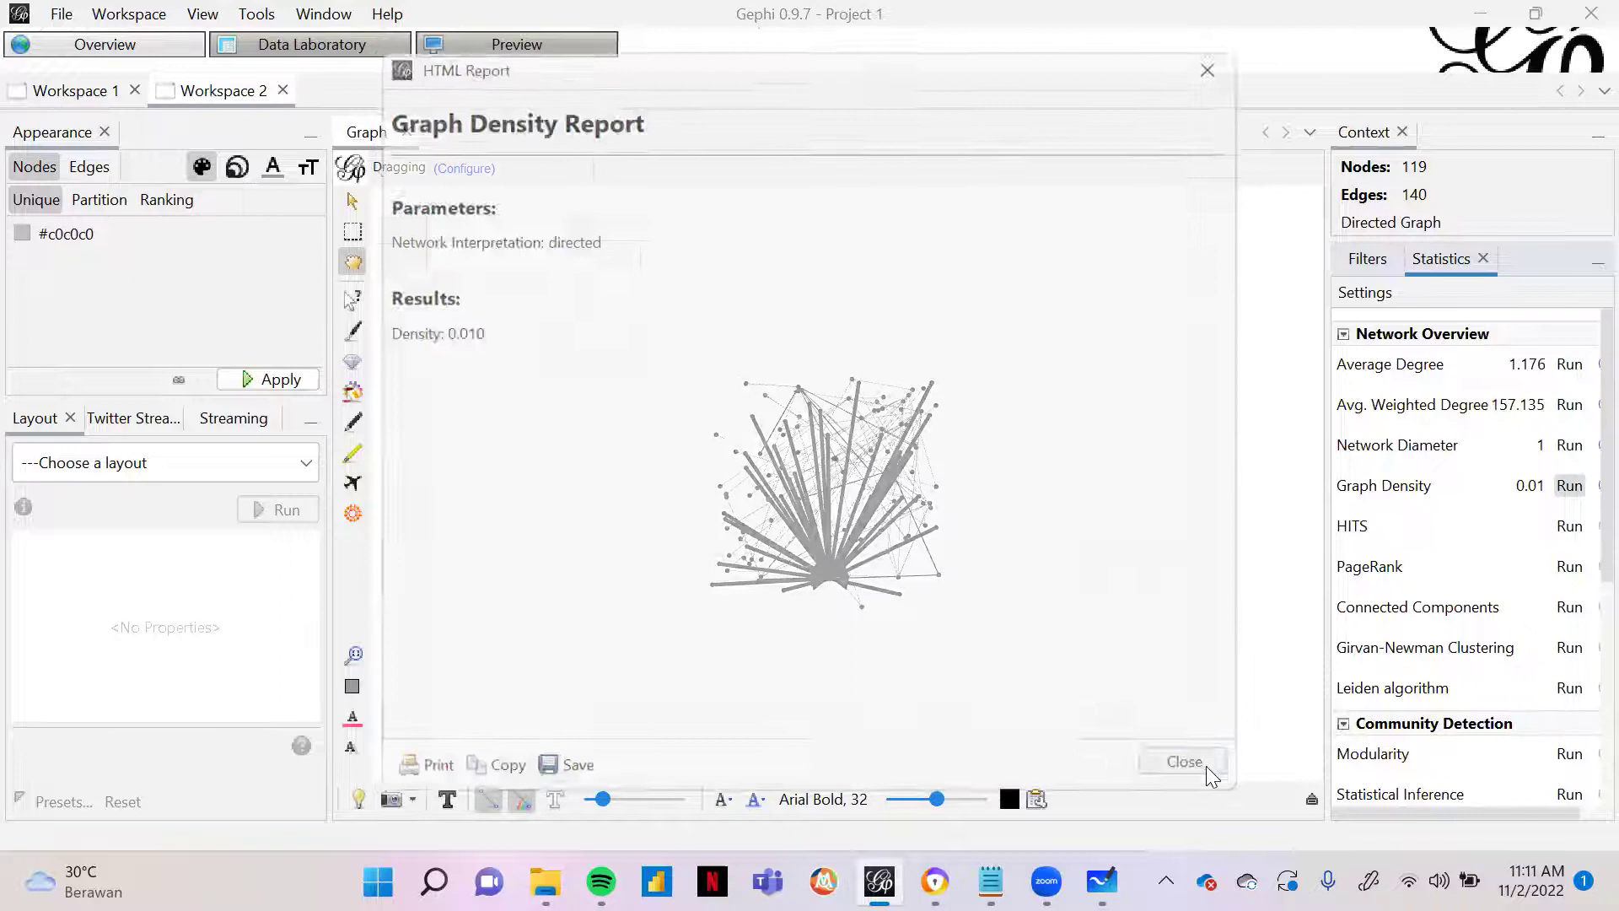
# Step: Run PageRank as directed with probability 0.85, epsilon 0.001 and no edge weight, and close its report
pyautogui.click(1569, 567)
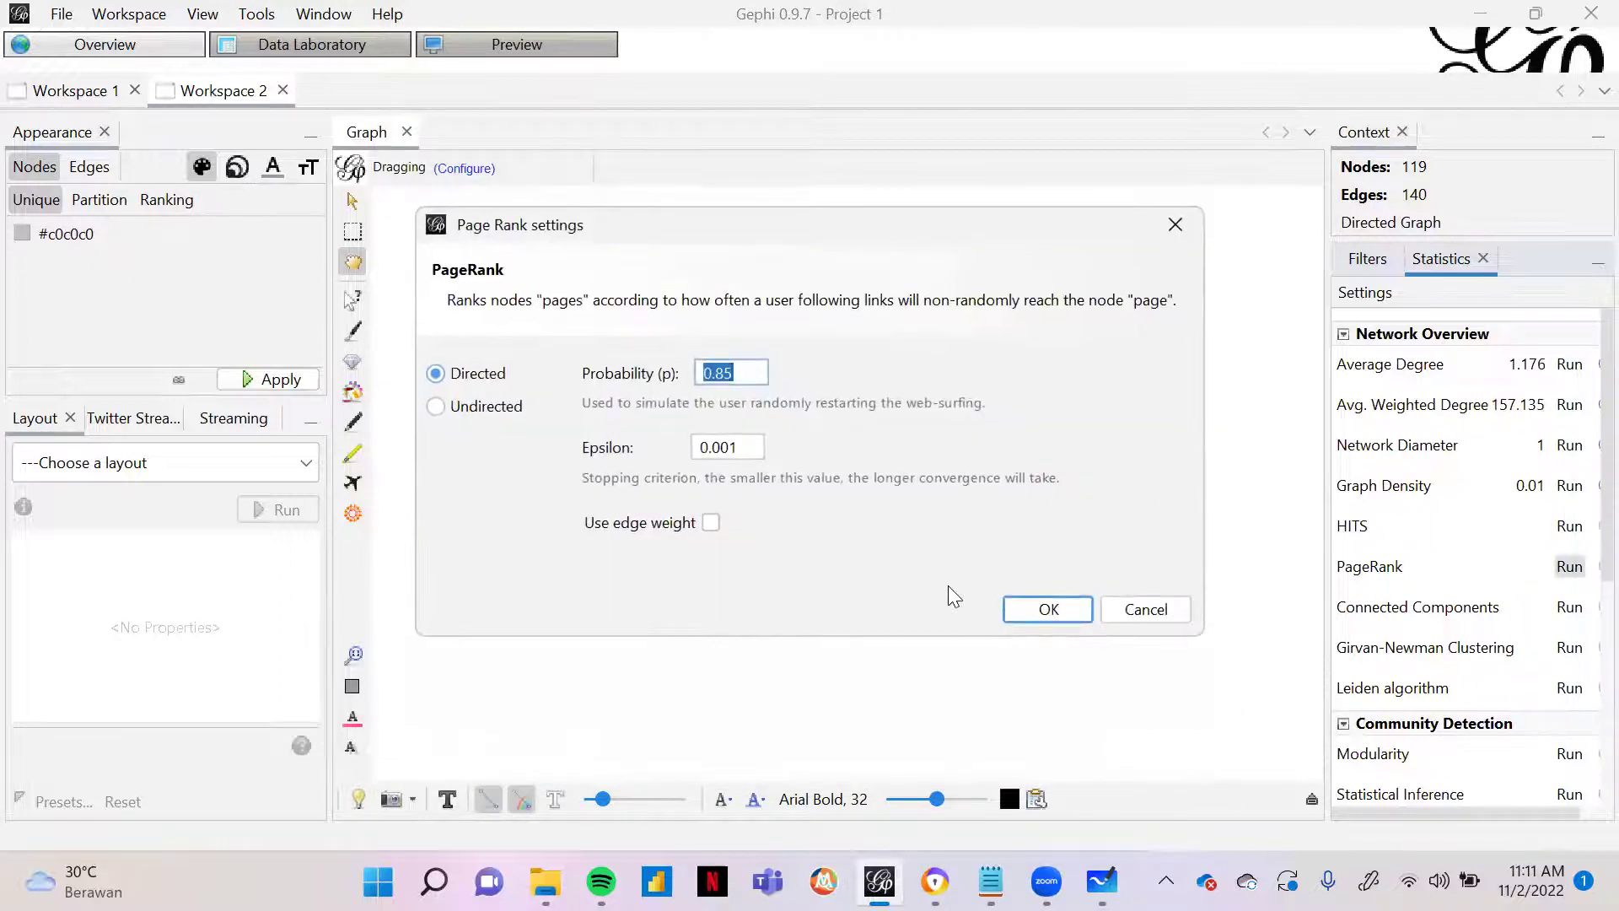
pyautogui.click(1043, 616)
pyautogui.click(1183, 769)
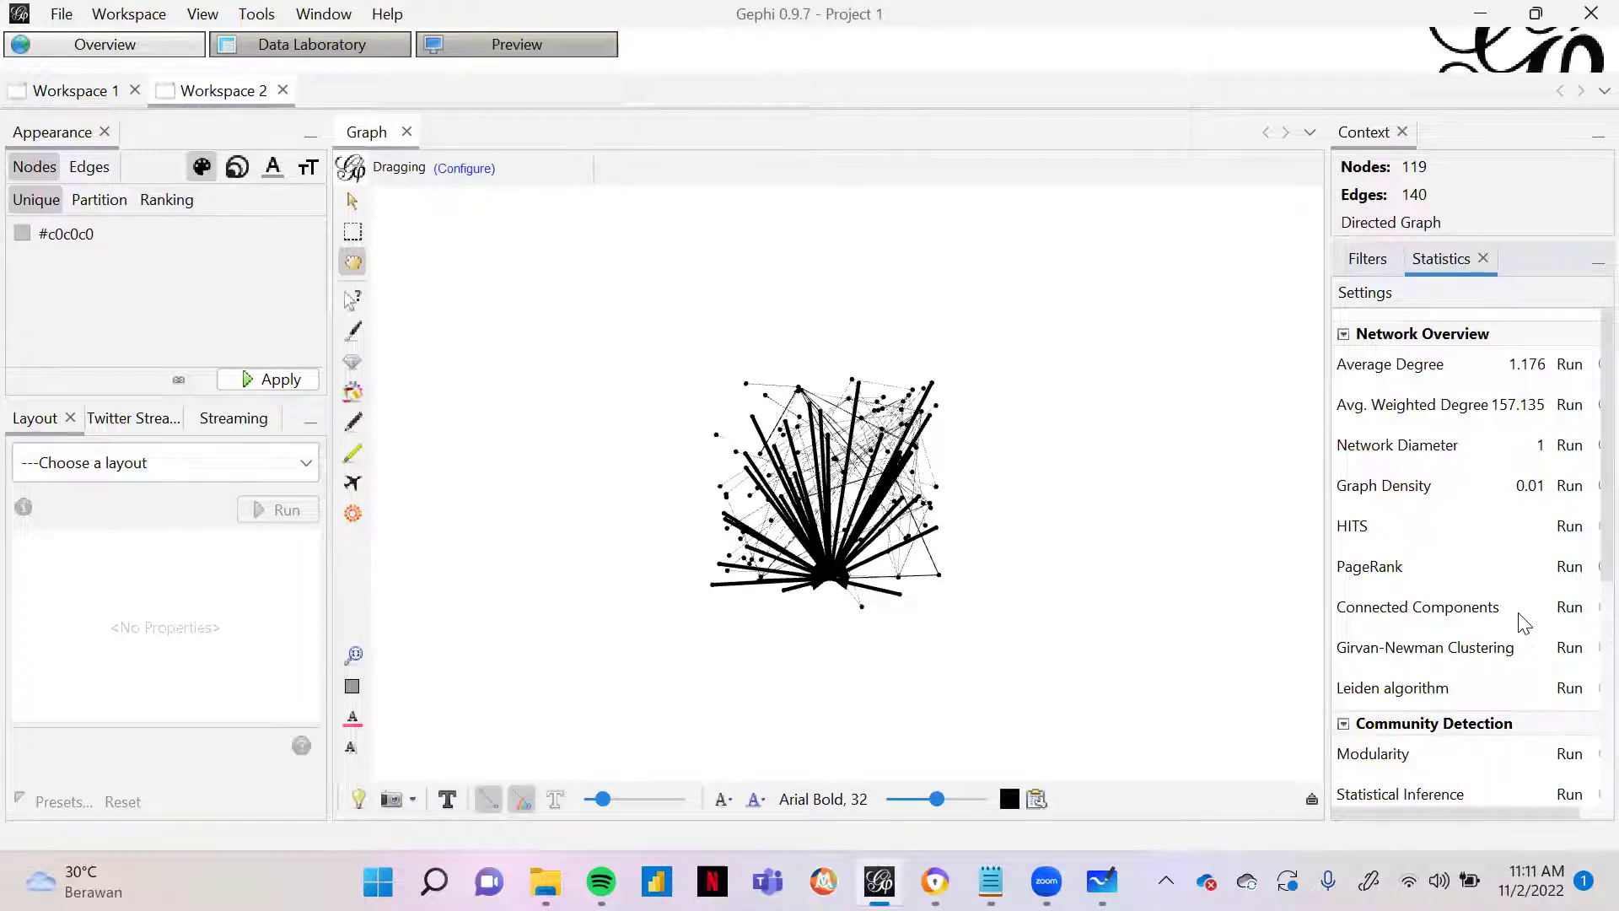
# Step: Run Modularity with Randomize and Use weights on, resolution 1.0 and classes starting at 0, and close its report
pyautogui.scroll(-3, 1523, 622)
pyautogui.click(1569, 563)
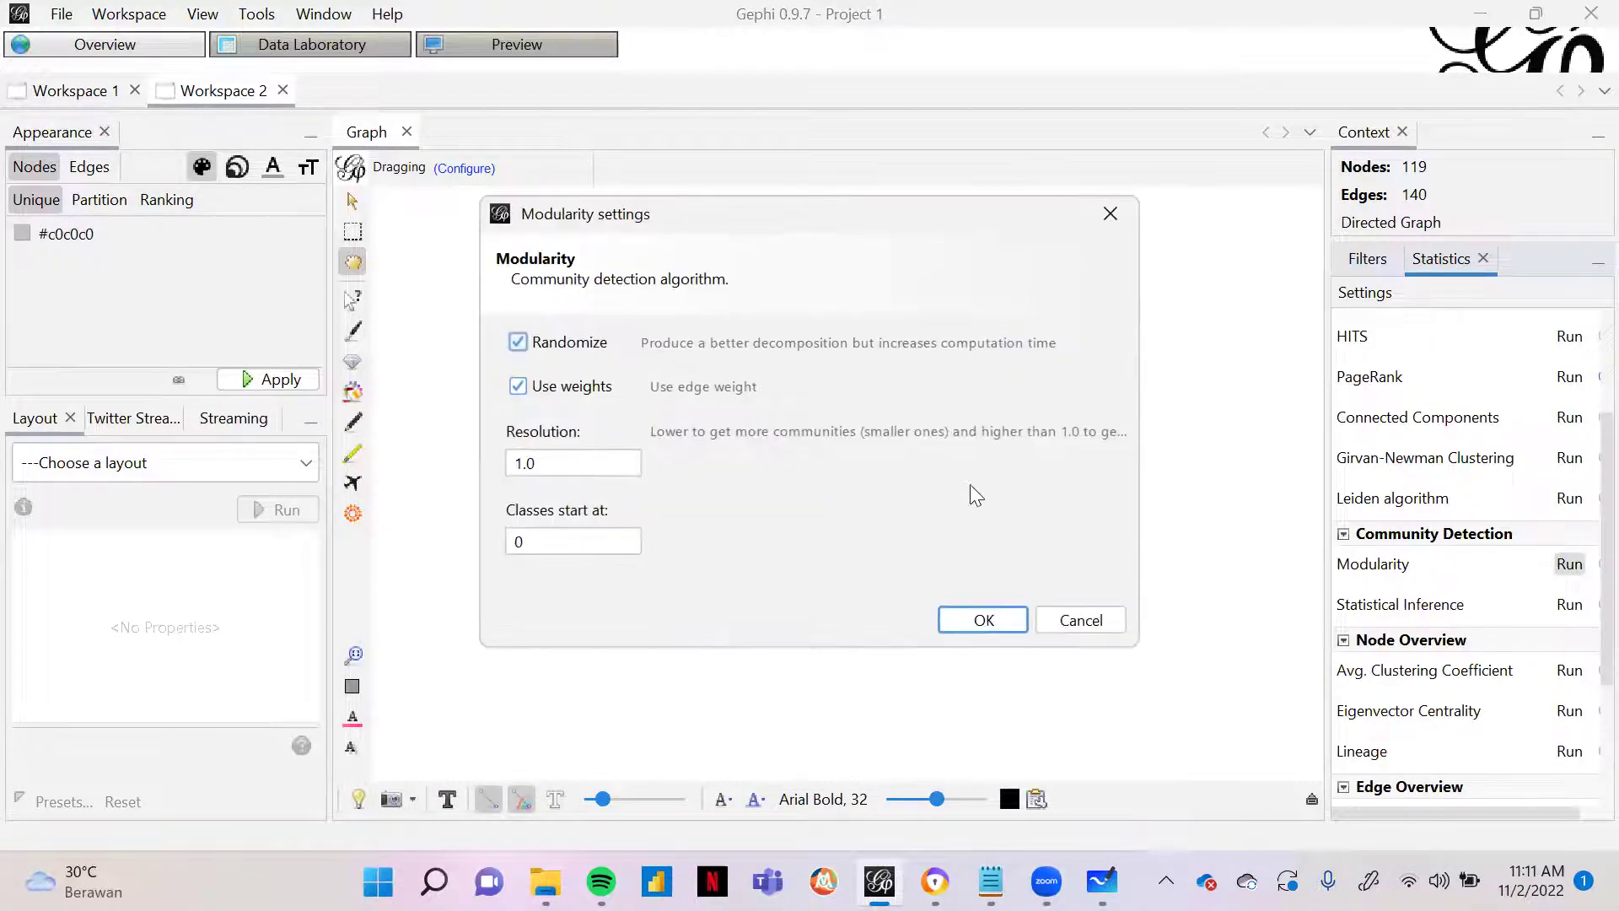
pyautogui.click(987, 616)
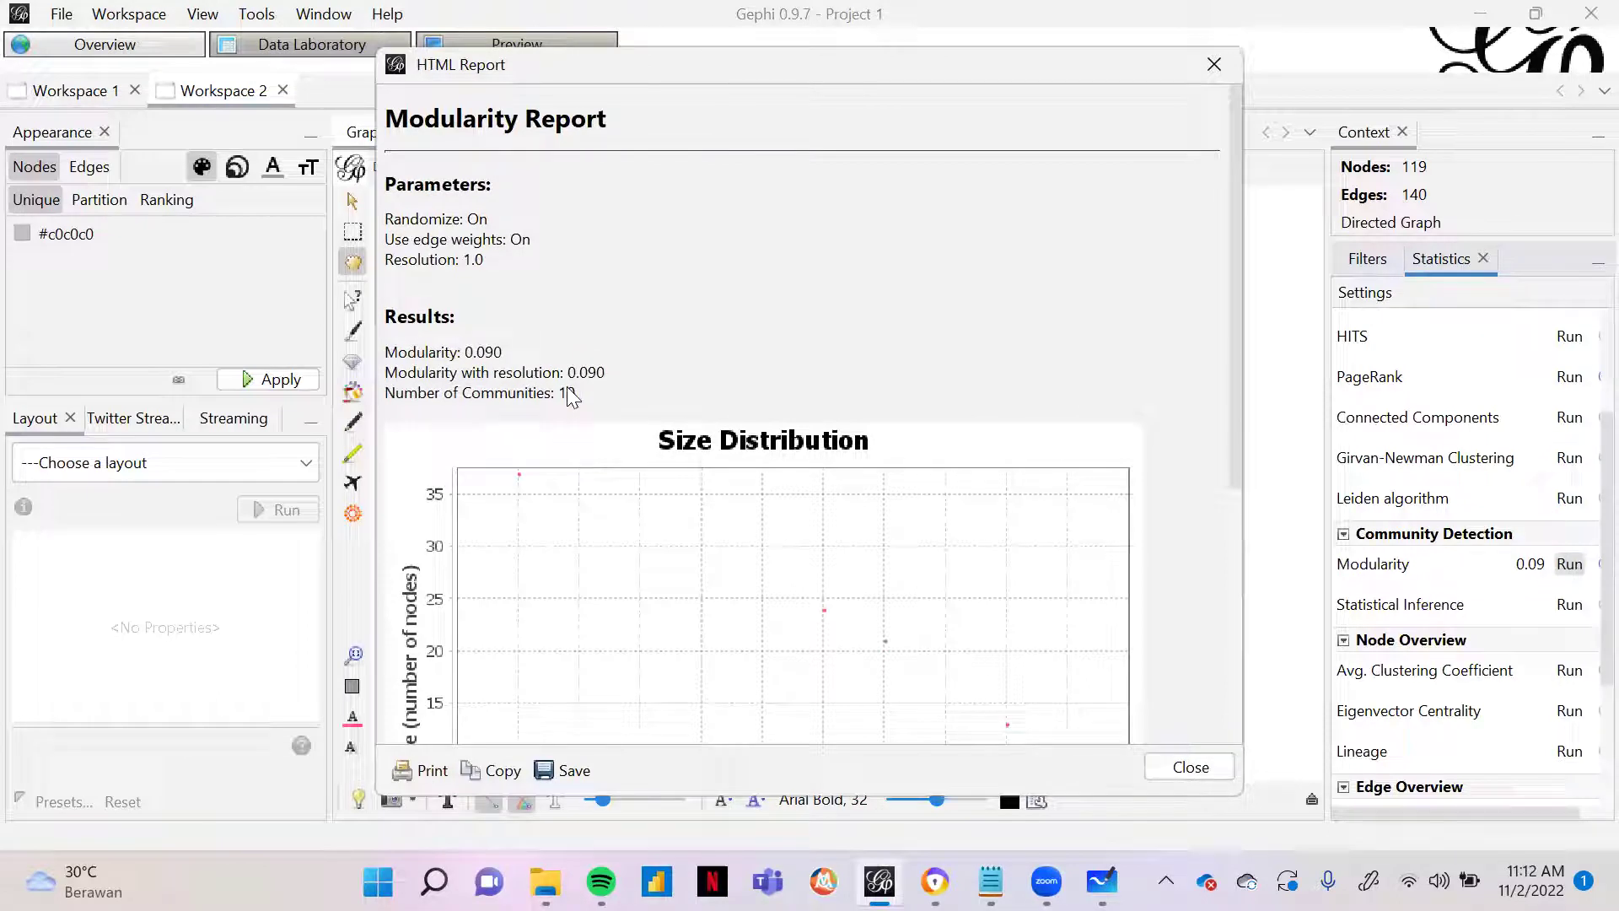
pyautogui.click(1187, 768)
# Step: Run the Eigenvector Centrality statistic on the graph and close its report
pyautogui.scroll(-3, 1459, 664)
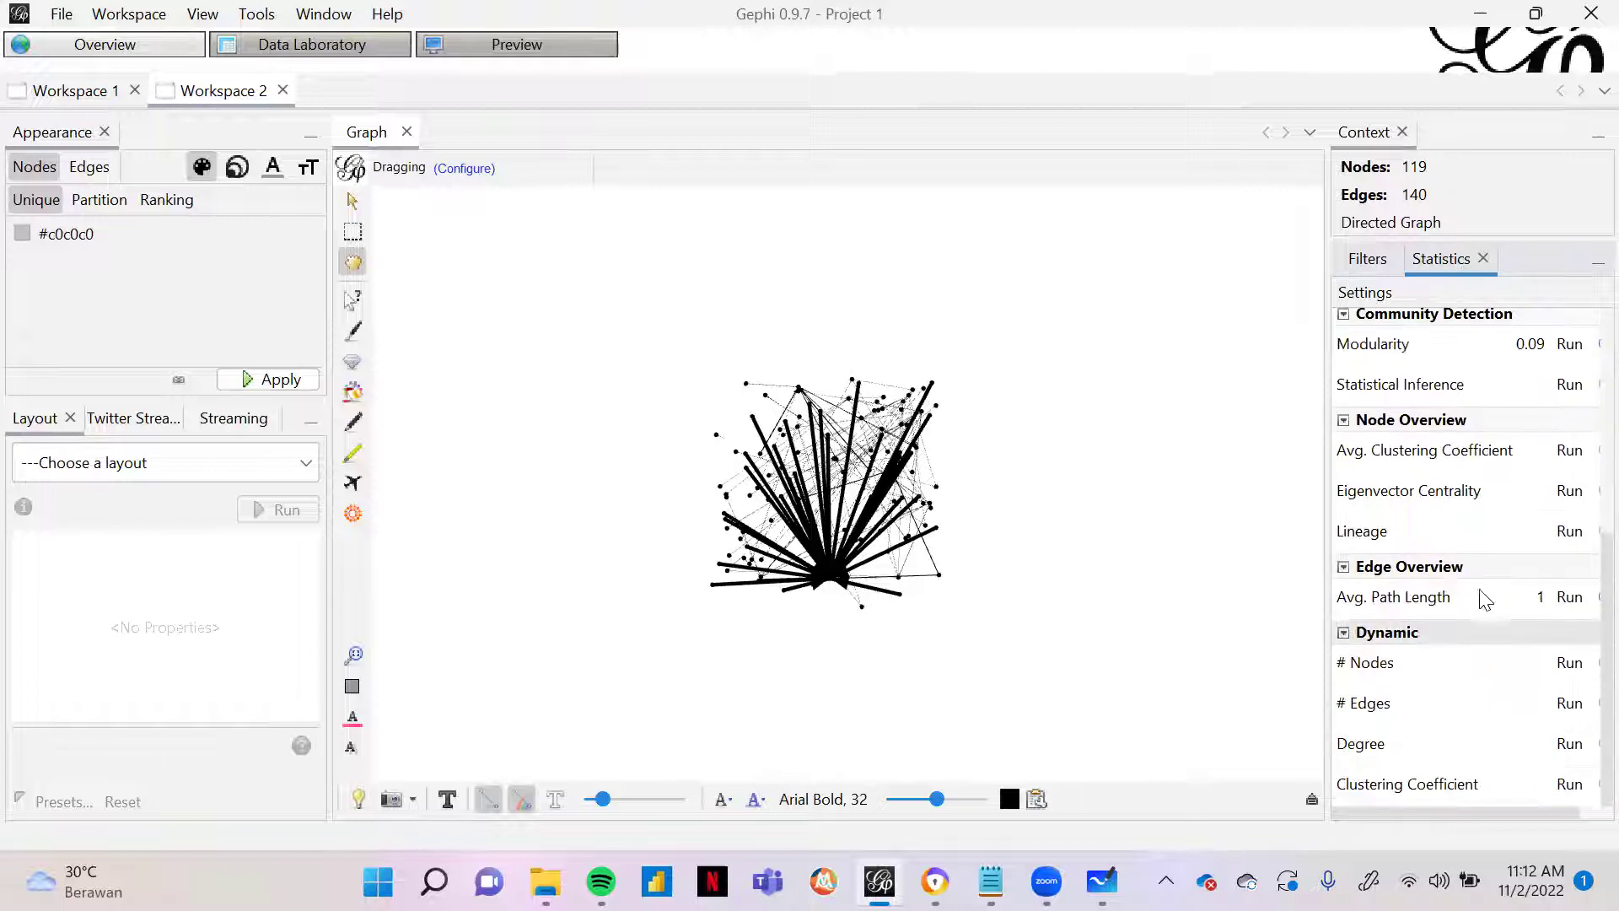
pyautogui.click(1569, 491)
pyautogui.click(982, 604)
pyautogui.click(1187, 764)
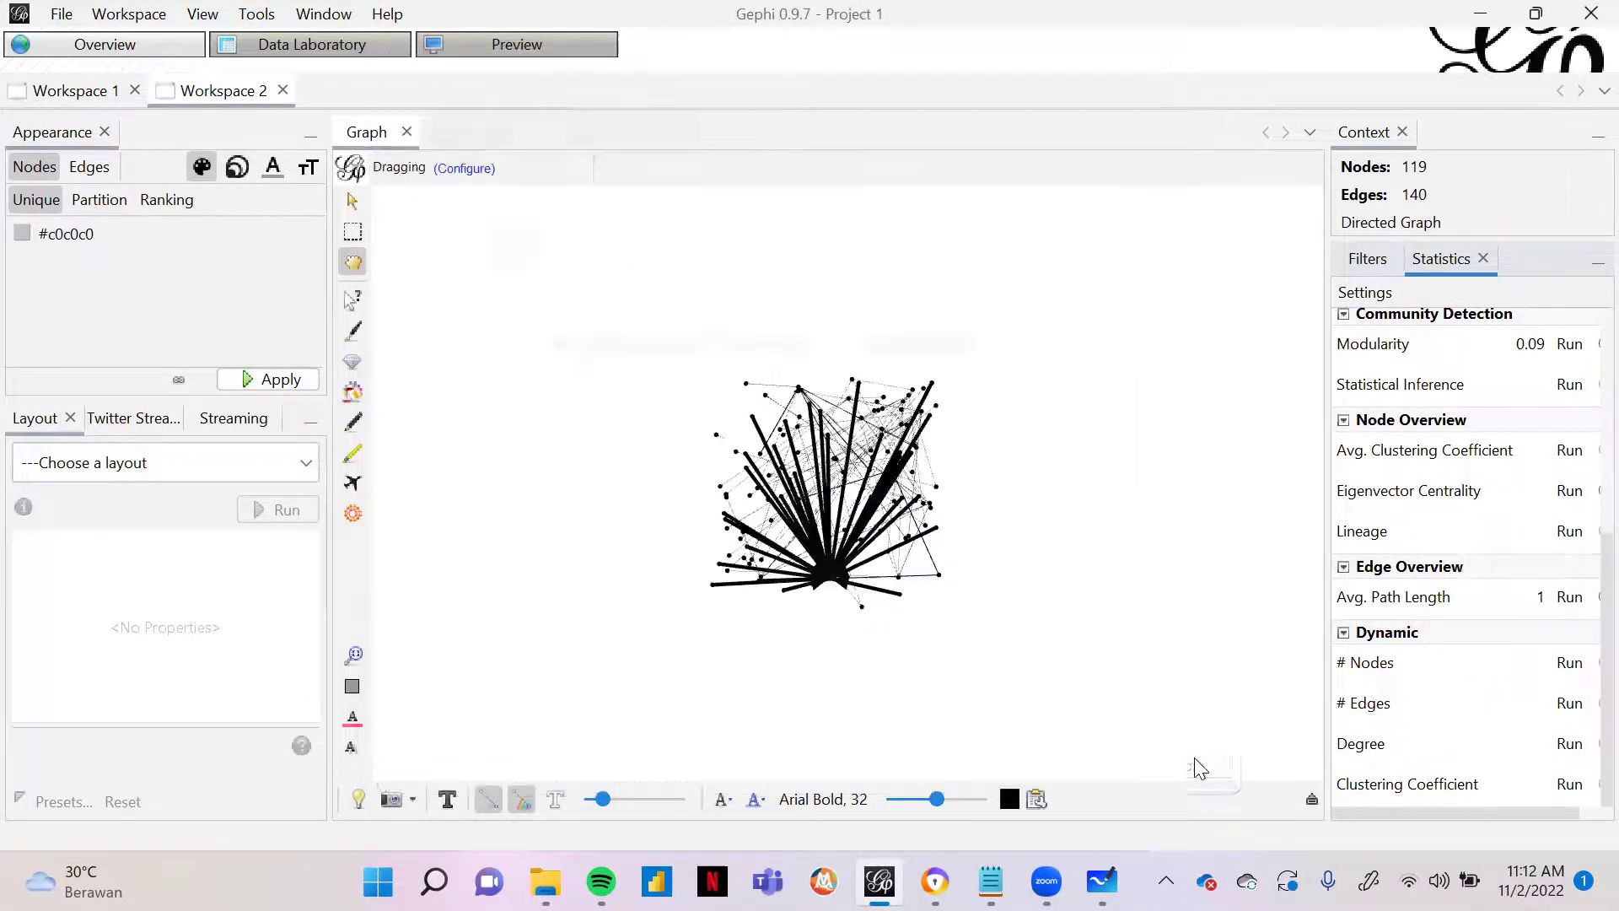
# Step: Examine the overall structure of the imported network's nodes and edges at different magnifications
pyautogui.scroll(3, 1064, 595)
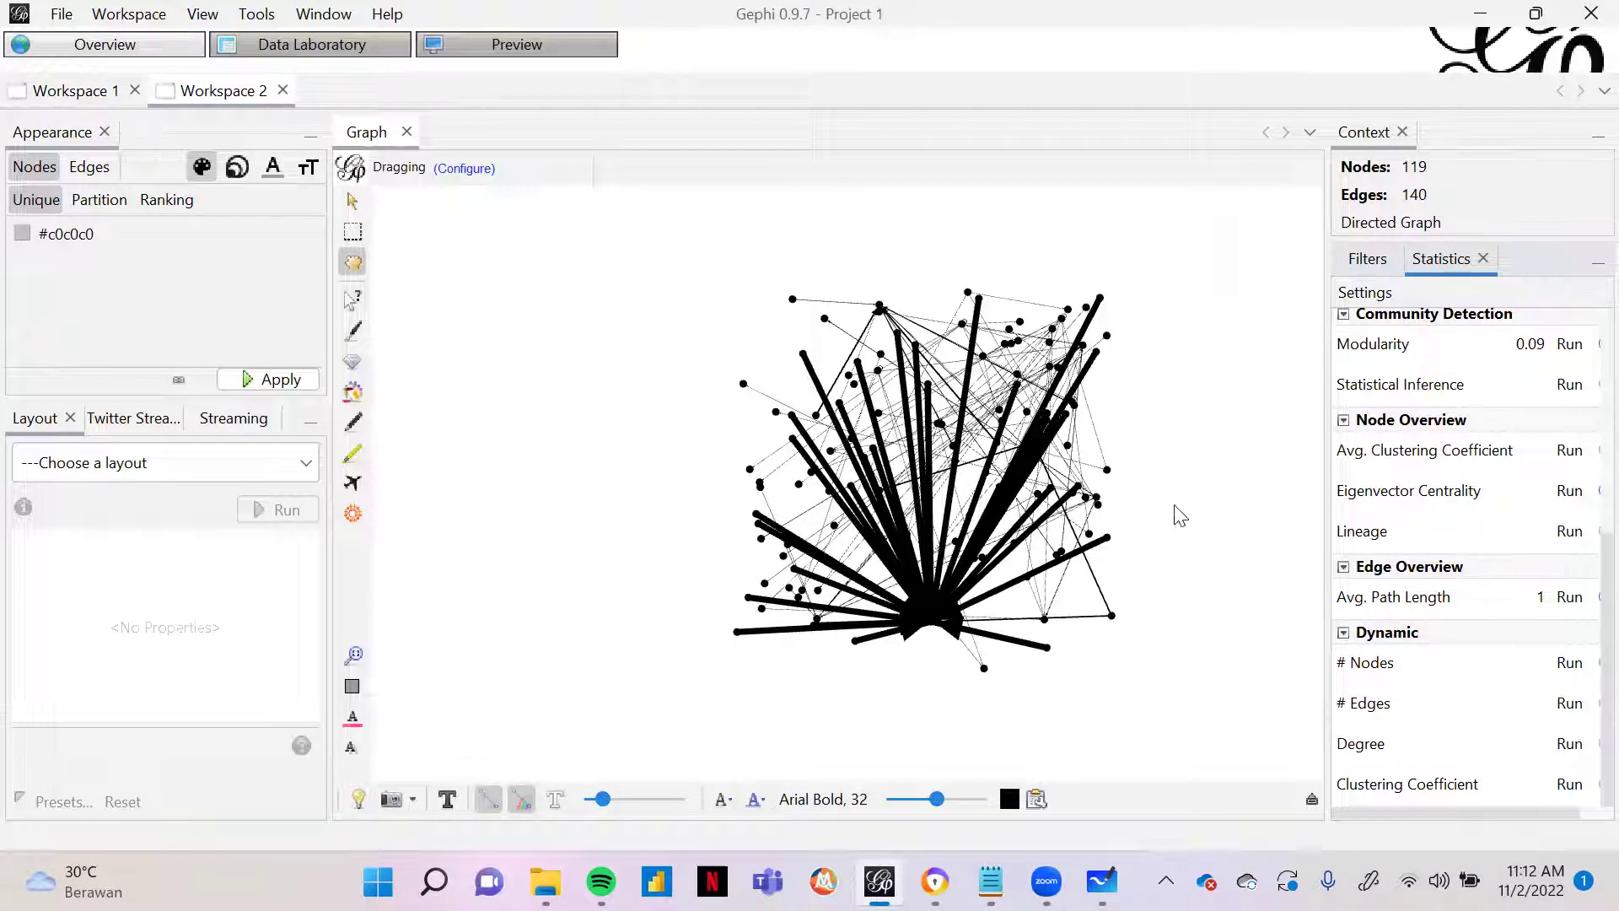
pyautogui.moveTo(1163, 499); pyautogui.dragTo(1147, 498)
pyautogui.scroll(2, 988, 533)
pyautogui.scroll(1, 988, 536)
pyautogui.scroll(-7, 988, 536)
pyautogui.scroll(5, 988, 536)
pyautogui.scroll(-7, 988, 536)
pyautogui.scroll(4, 988, 536)
pyautogui.scroll(1, 993, 542)
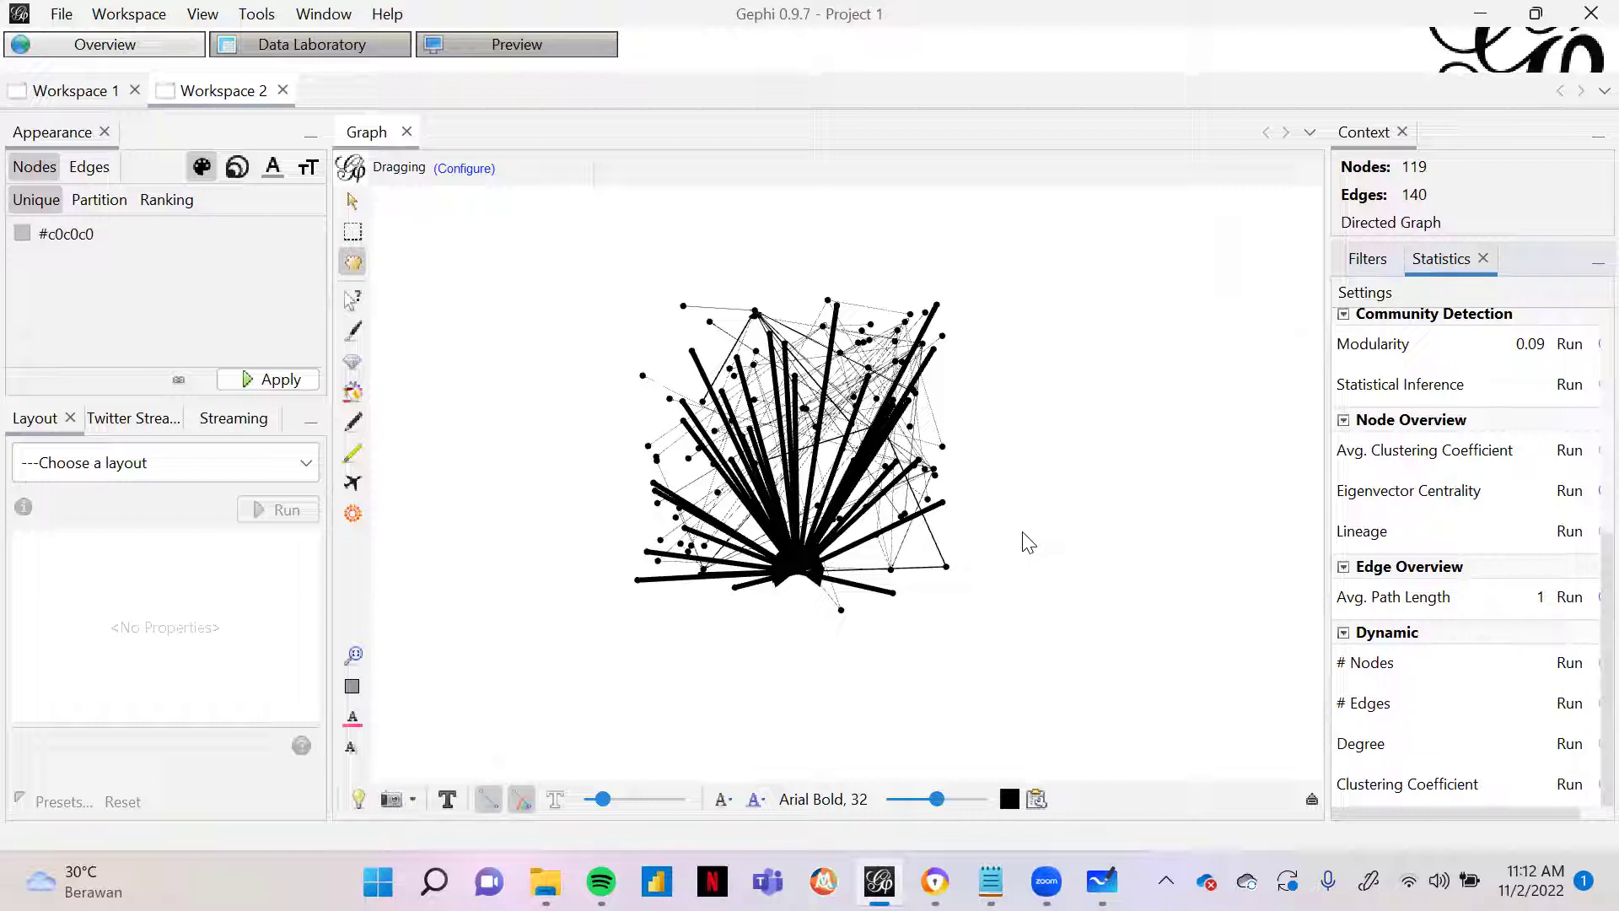
pyautogui.moveTo(1019, 514); pyautogui.dragTo(1048, 558)
pyautogui.scroll(1, 1041, 524)
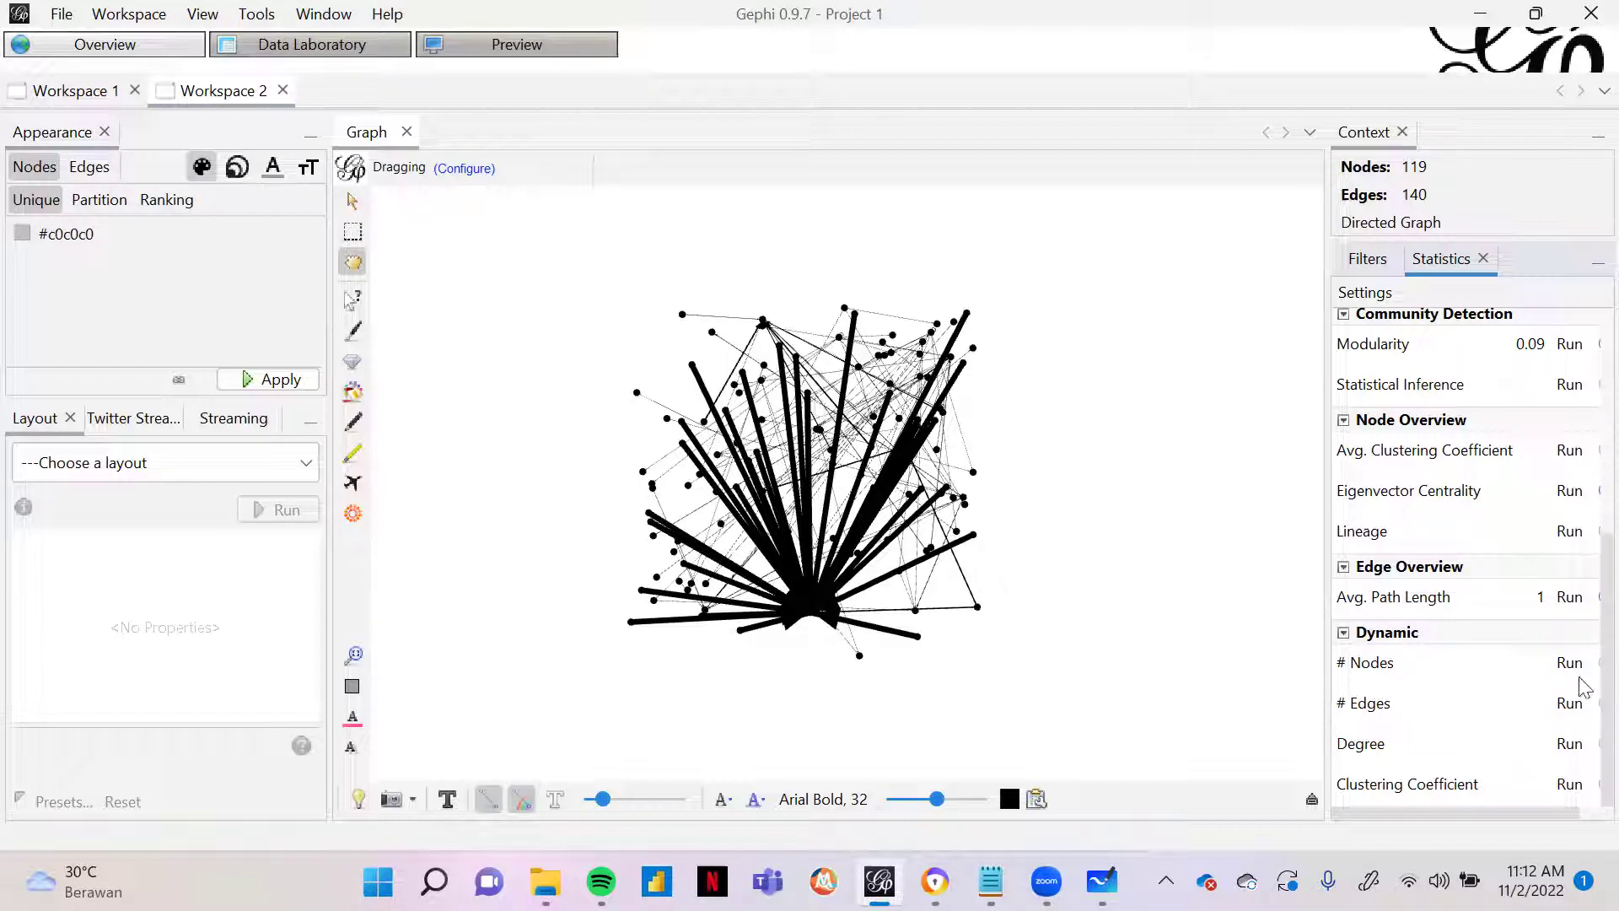
# Step: Color the nodes by a Modularity Class partition
pyautogui.click(82, 208)
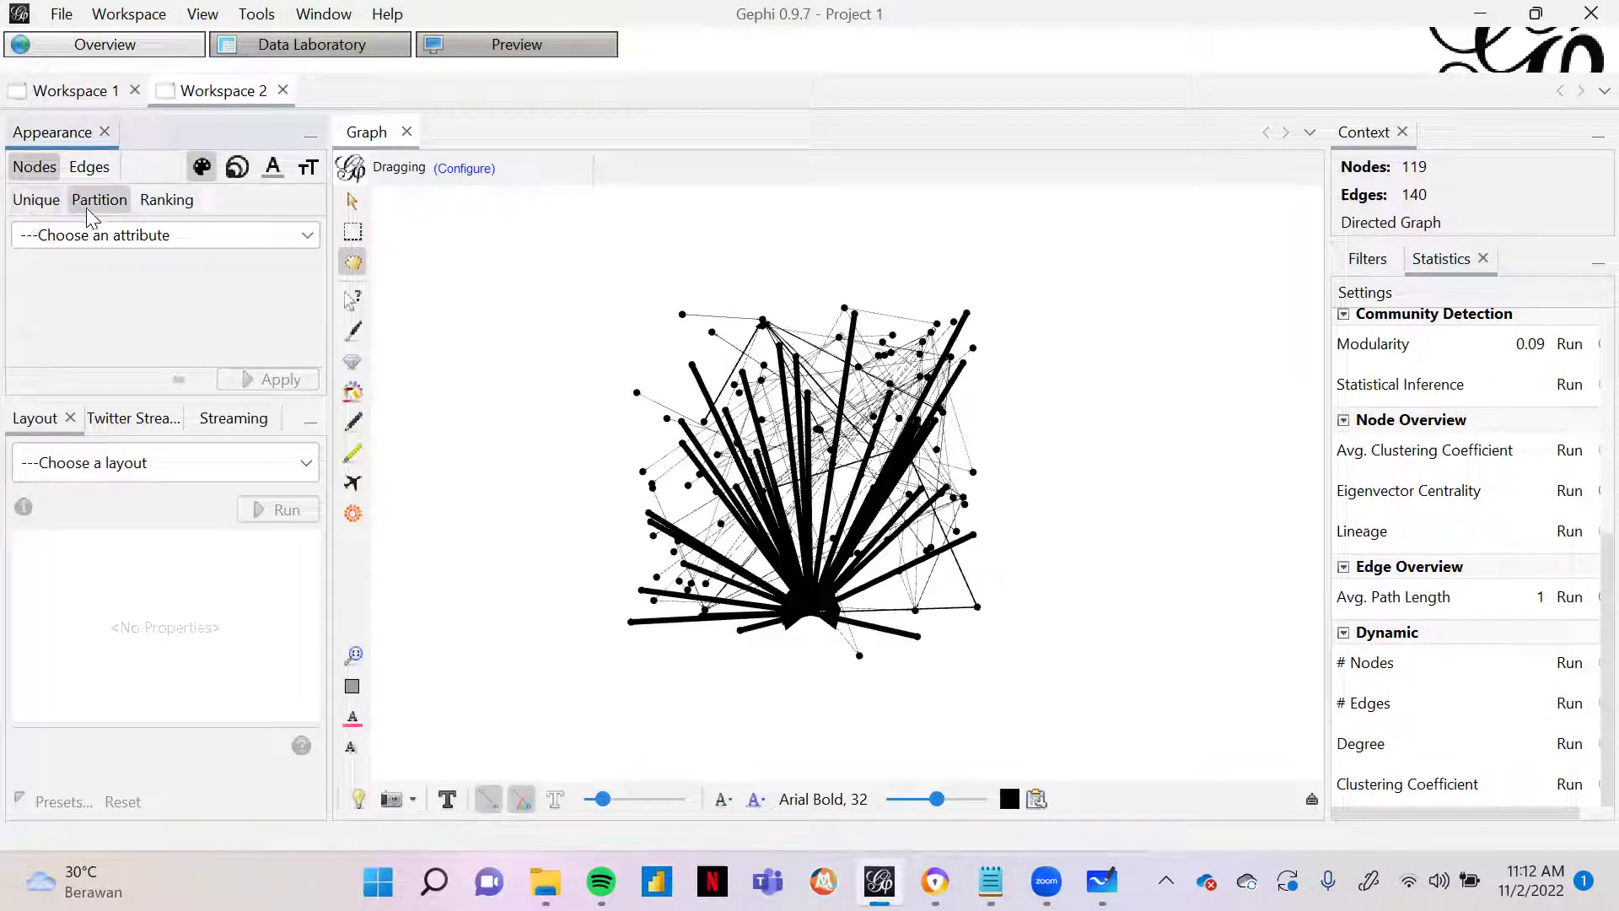
pyautogui.click(151, 239)
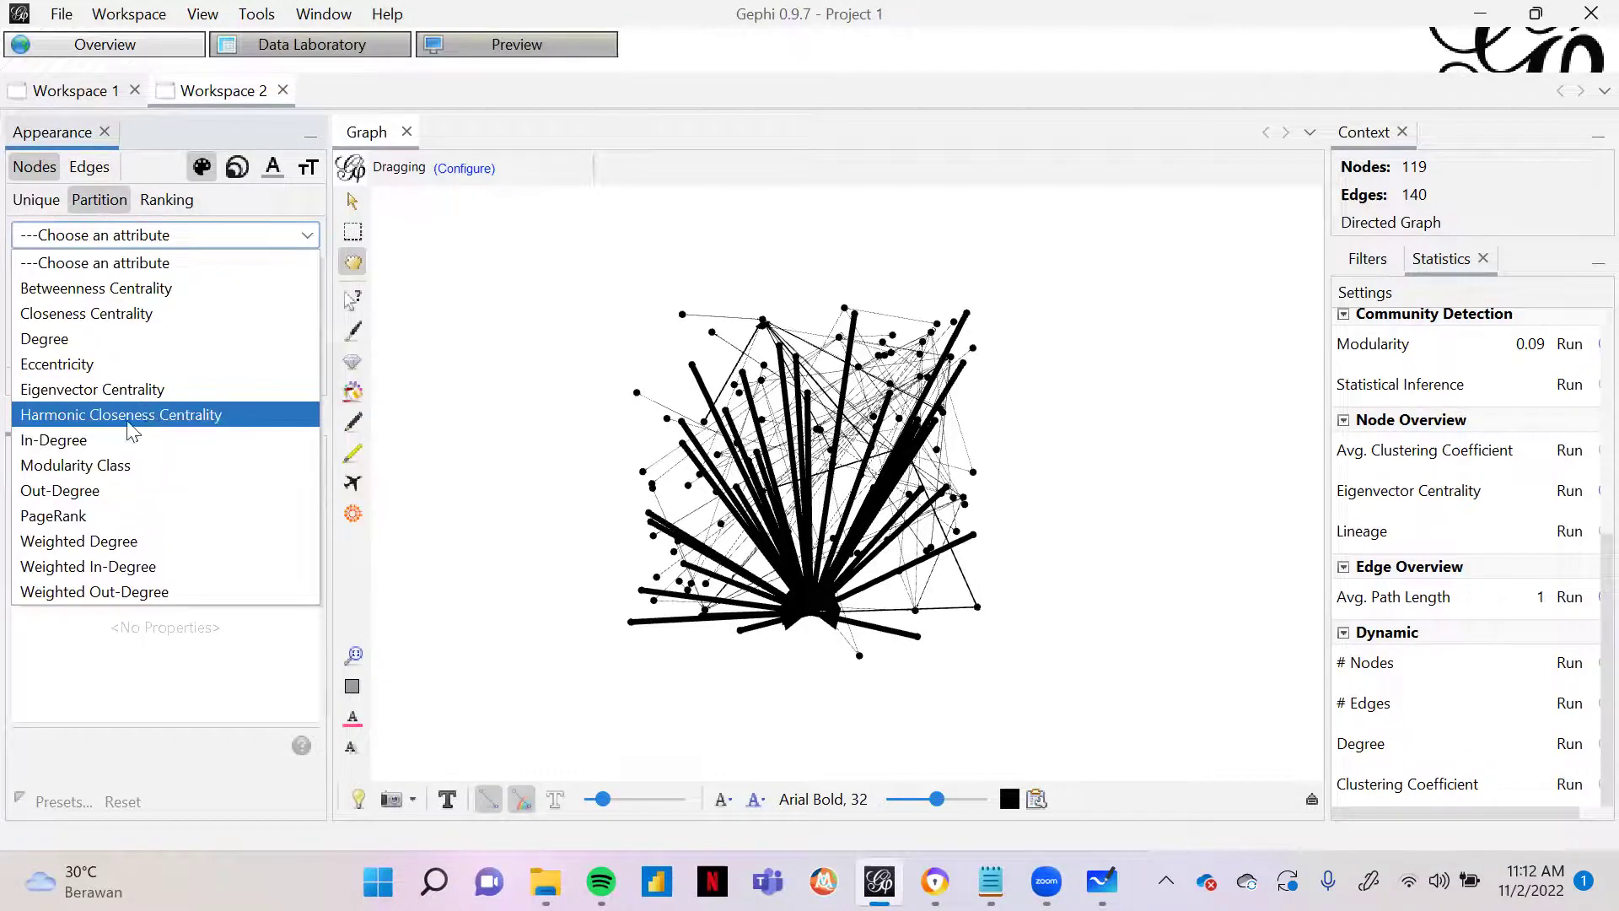
pyautogui.click(118, 471)
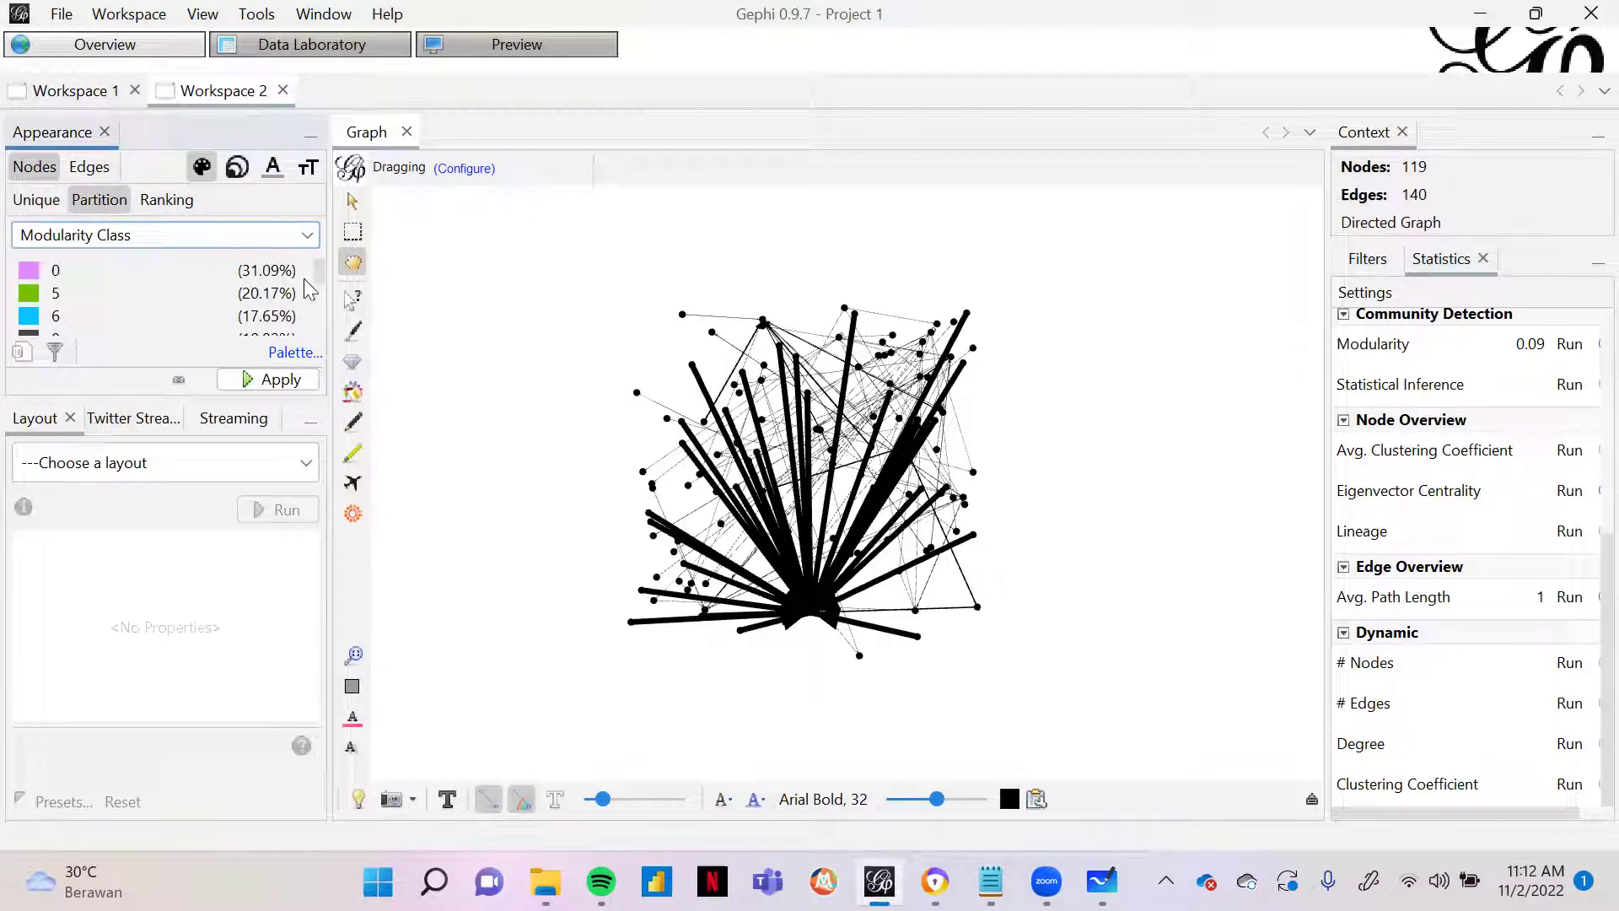
pyautogui.moveTo(317, 272); pyautogui.dragTo(319, 325)
pyautogui.click(281, 379)
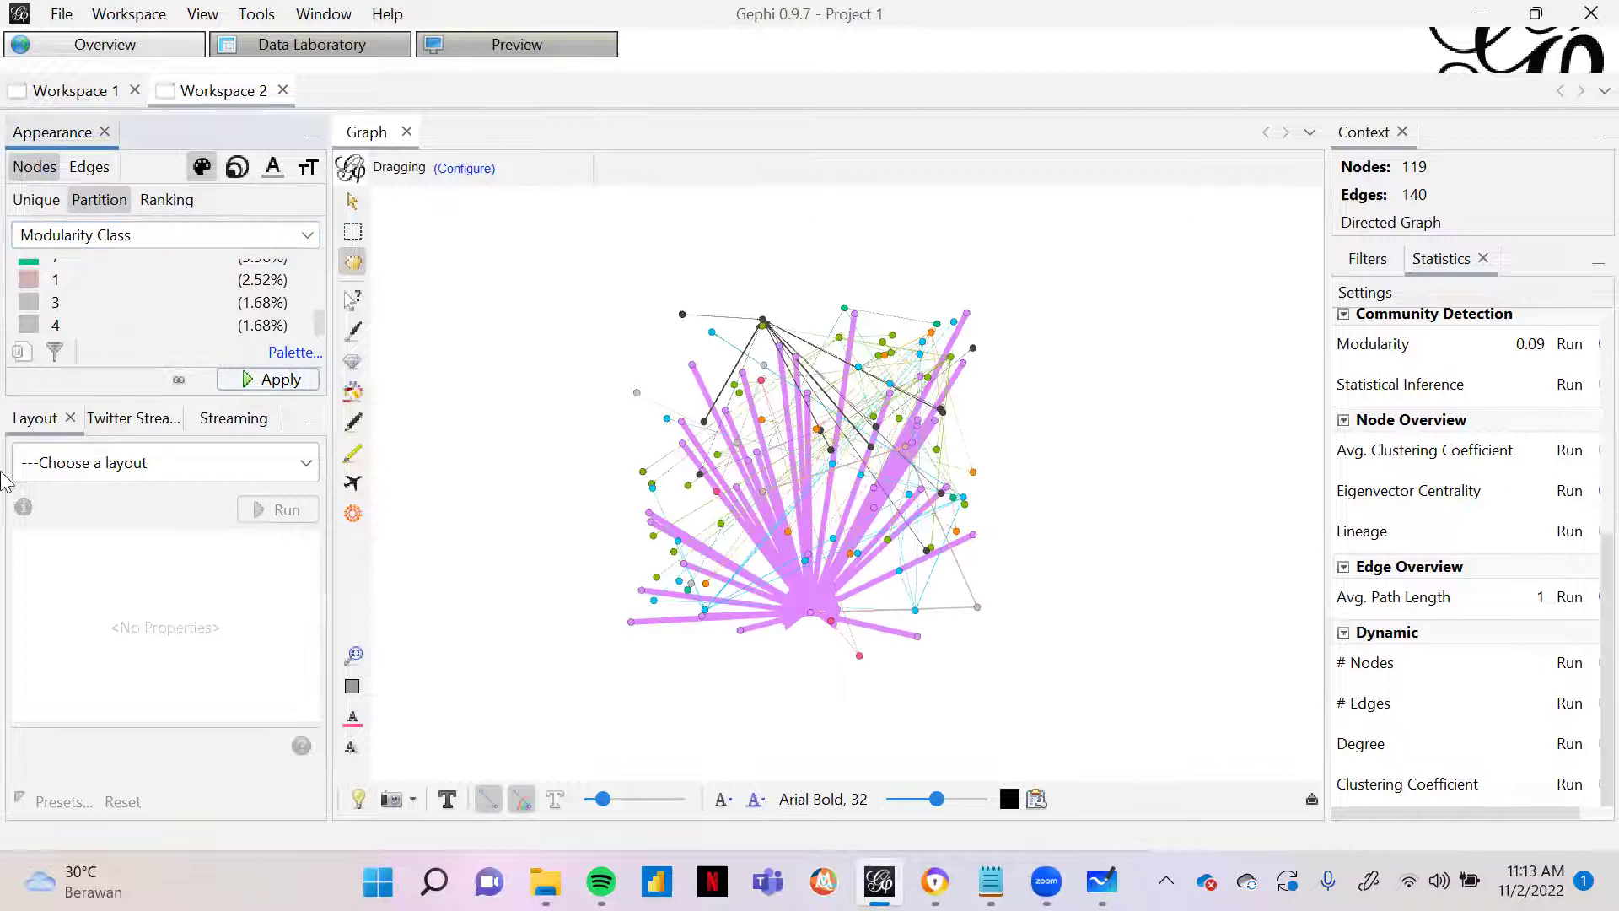
# Step: Size the nodes by a Weighted Degree ranking with minimum size 10 and maximum size 100
pyautogui.click(238, 169)
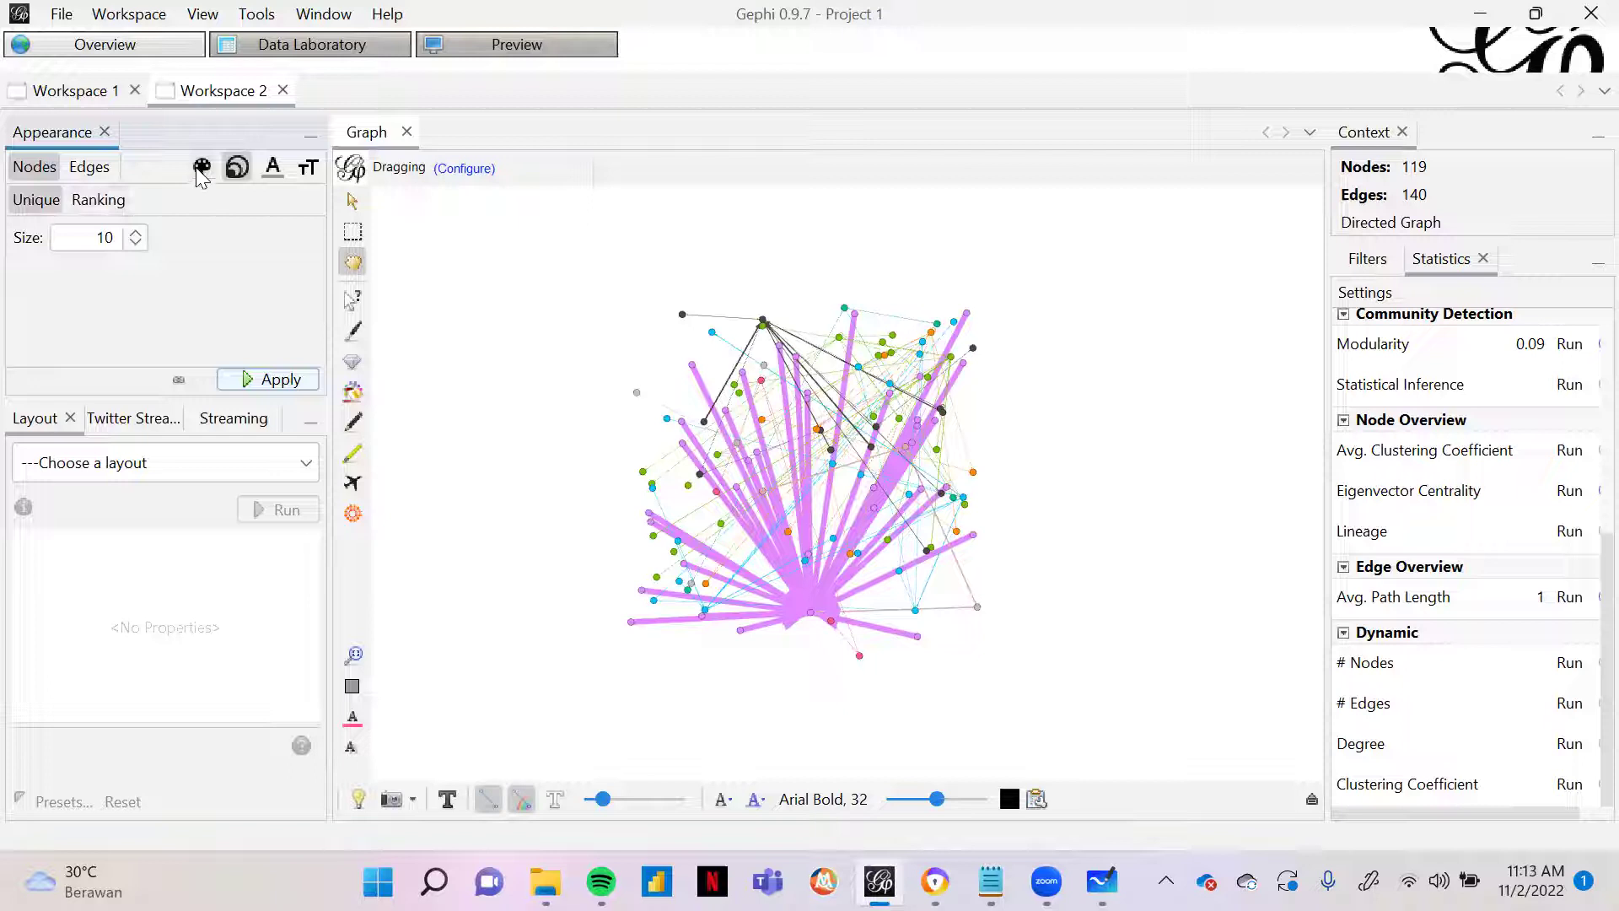
pyautogui.click(202, 166)
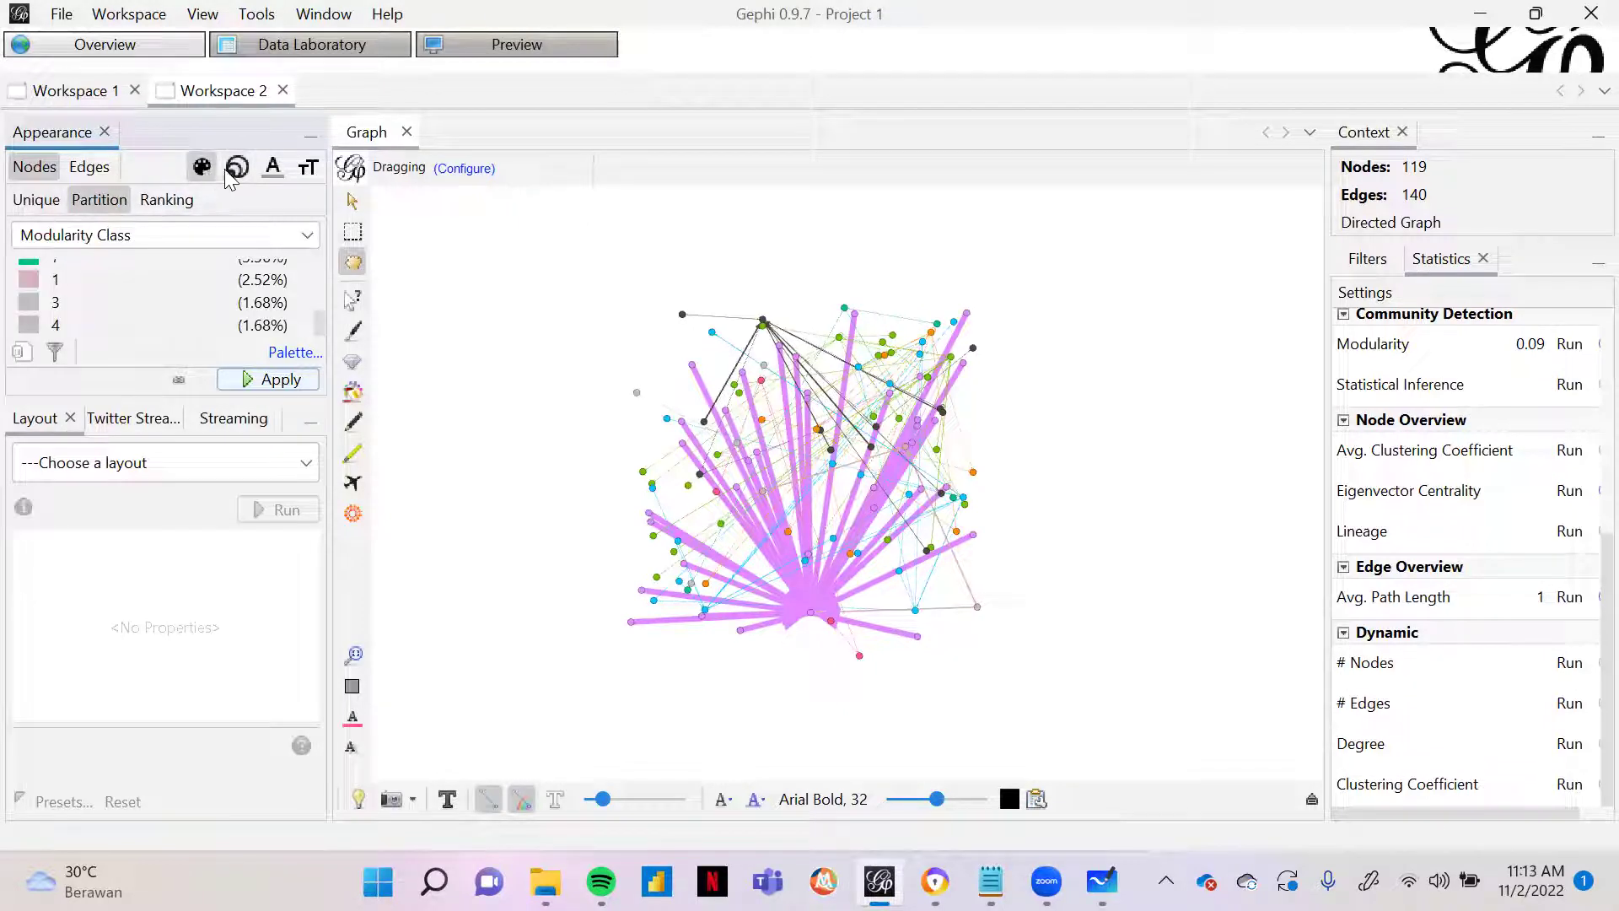
pyautogui.click(238, 168)
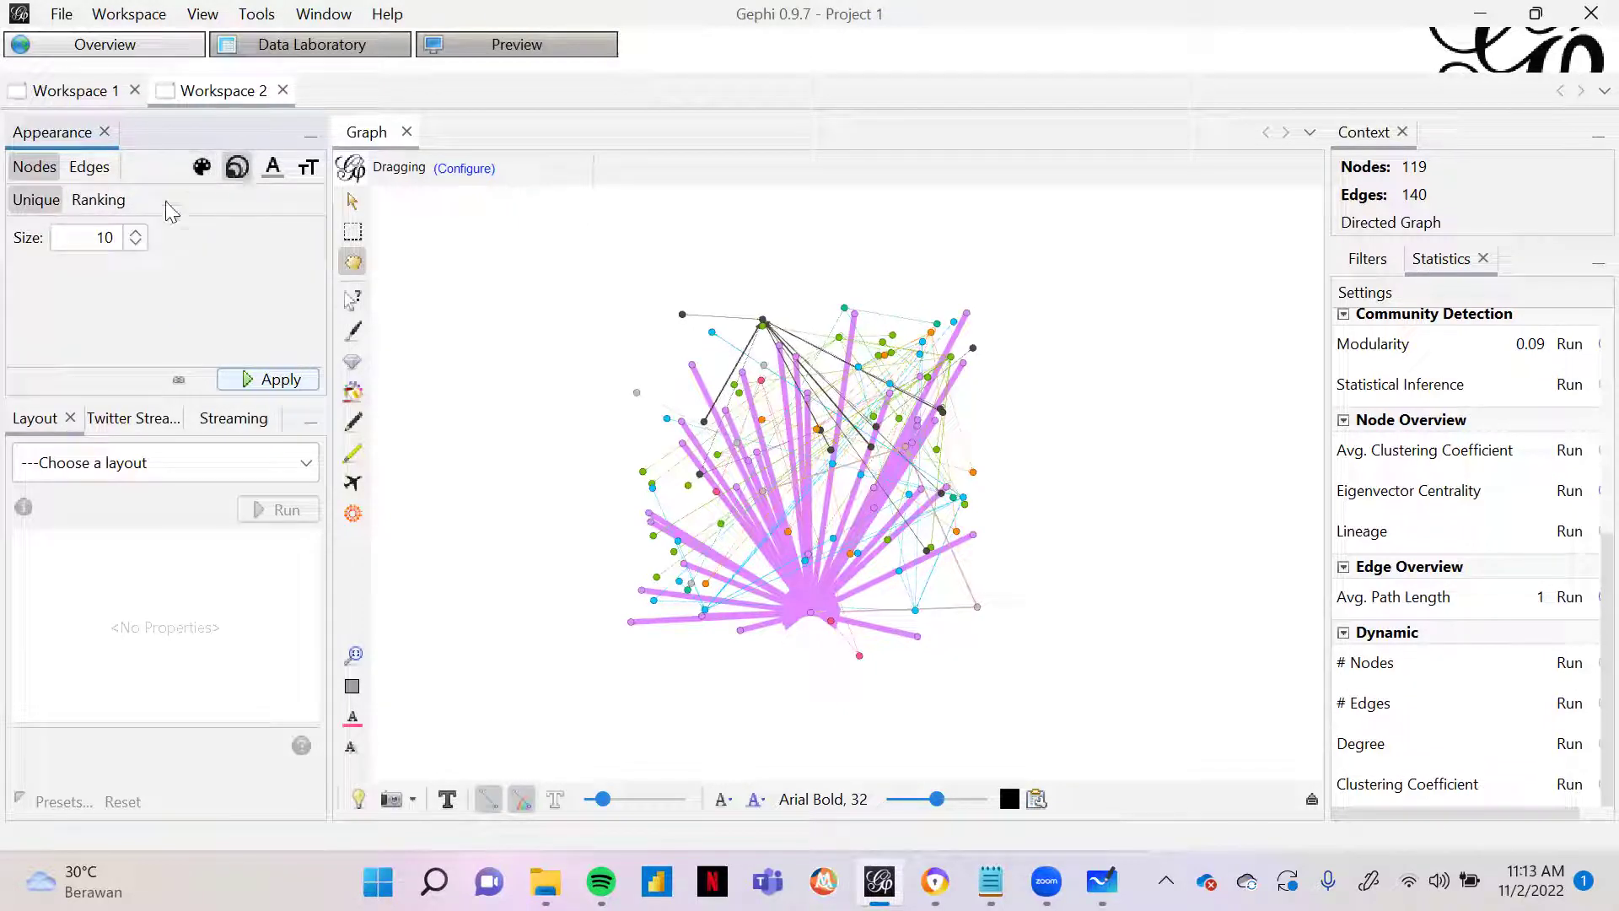
pyautogui.click(93, 200)
pyautogui.click(106, 236)
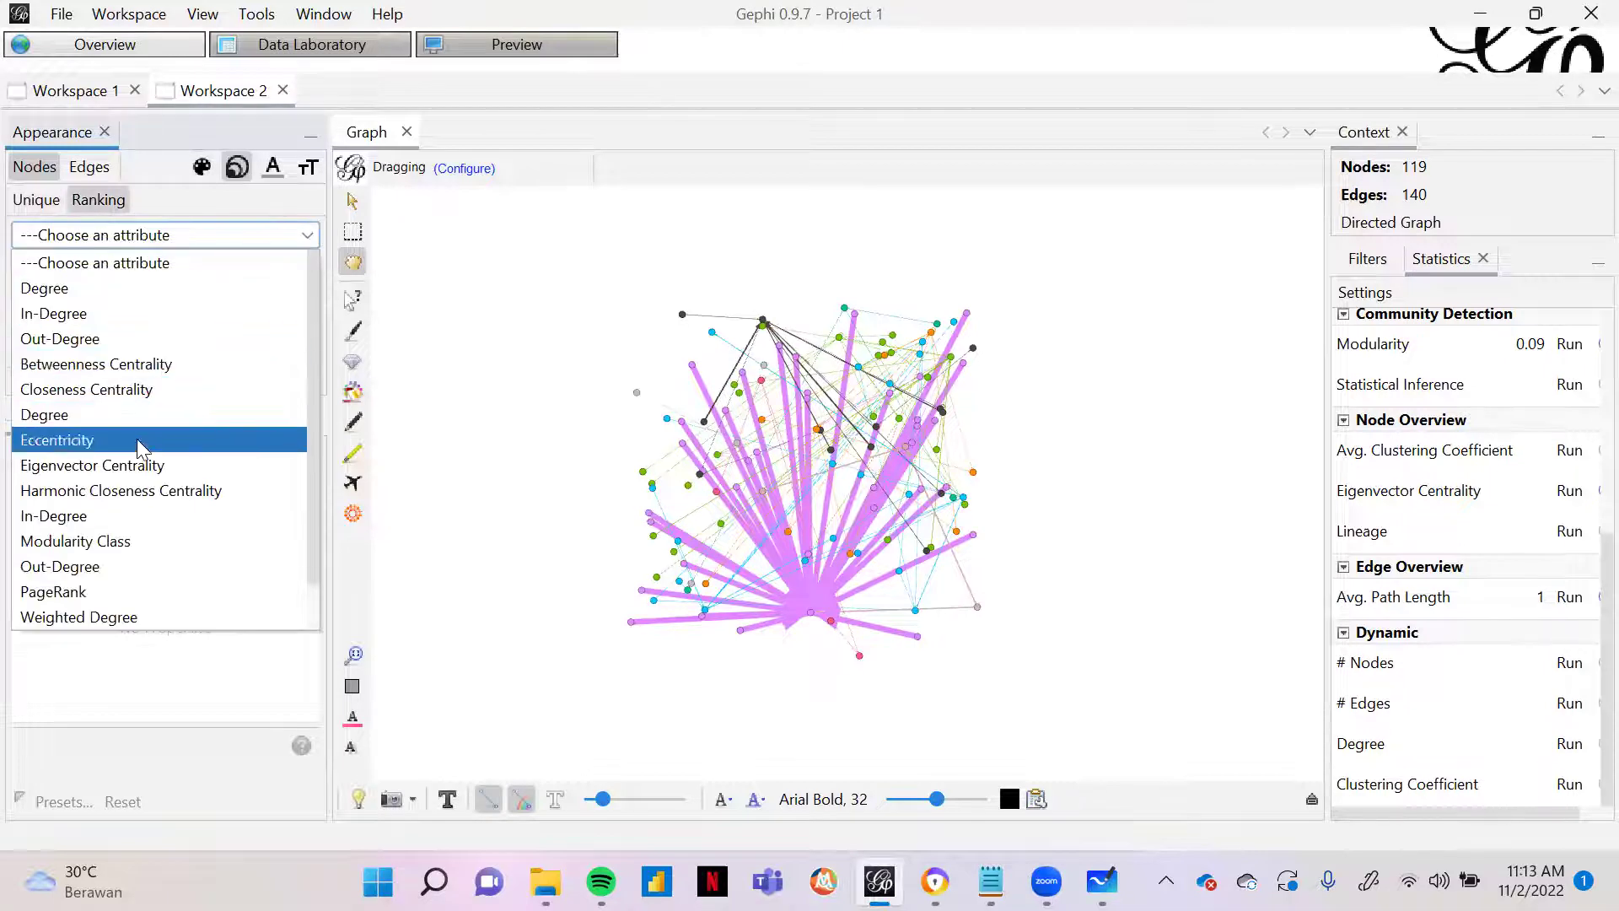
pyautogui.click(135, 617)
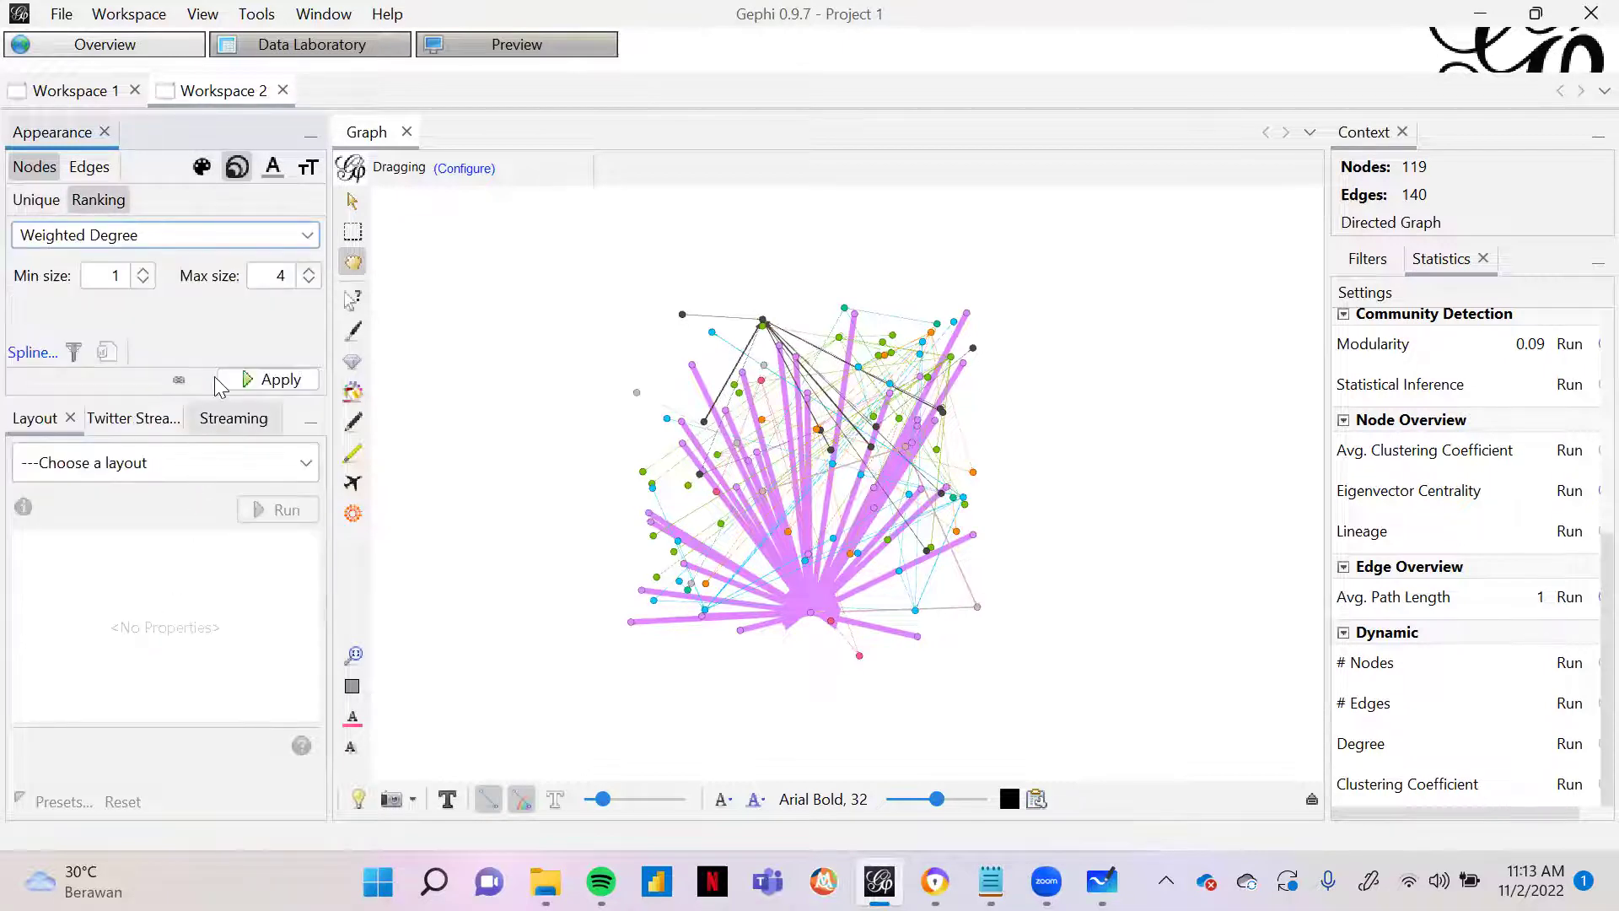
pyautogui.click(119, 274)
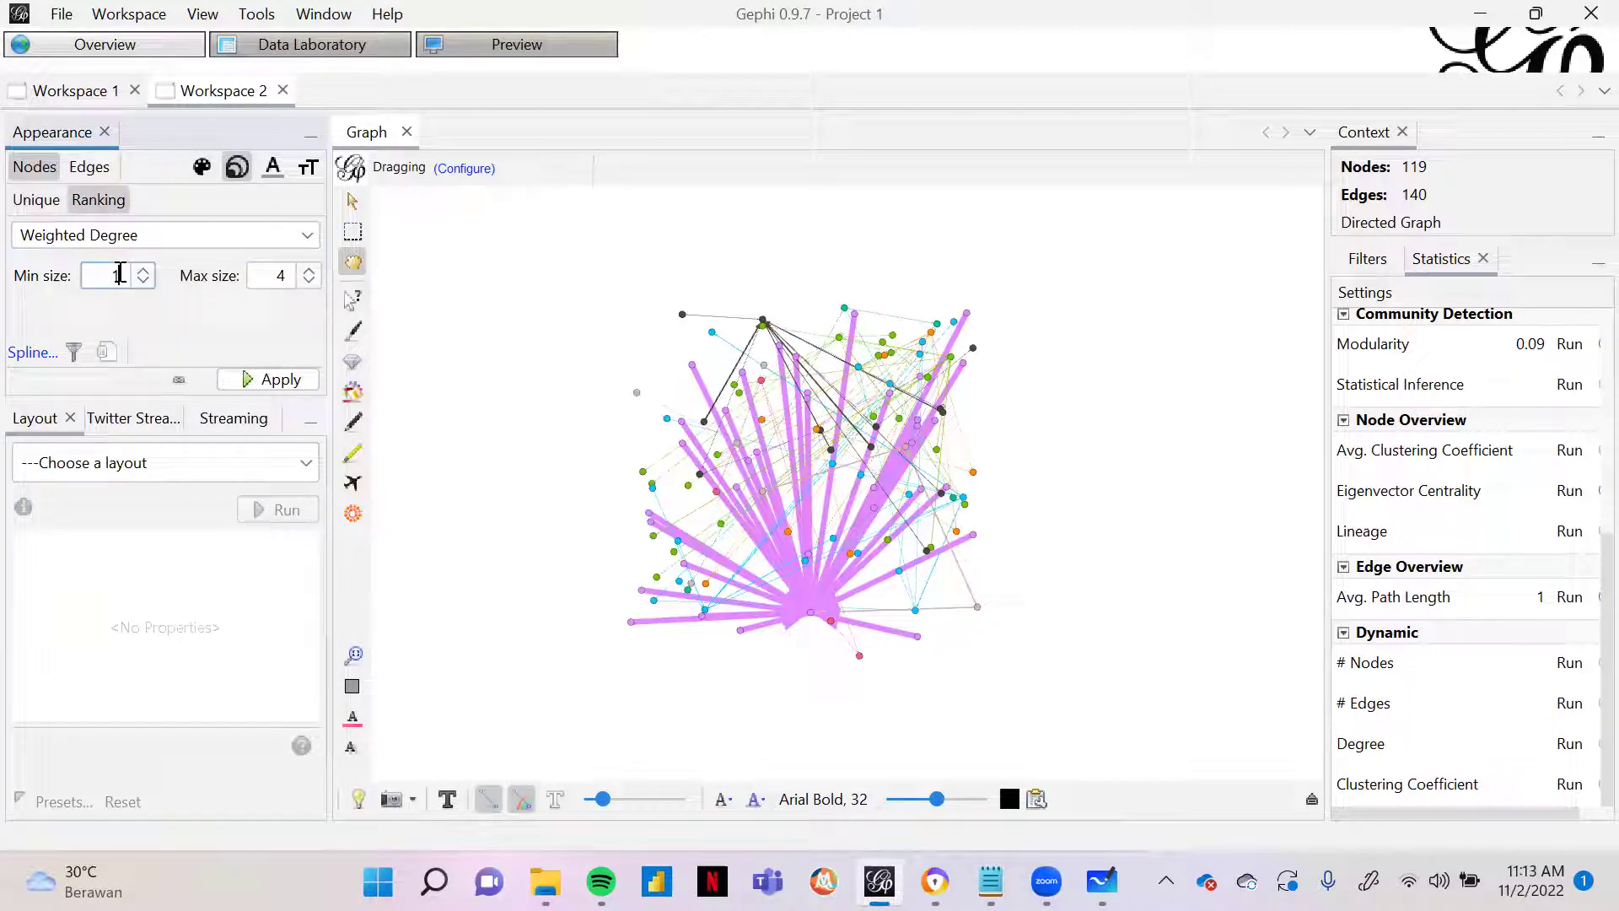
pyautogui.press('Tab')
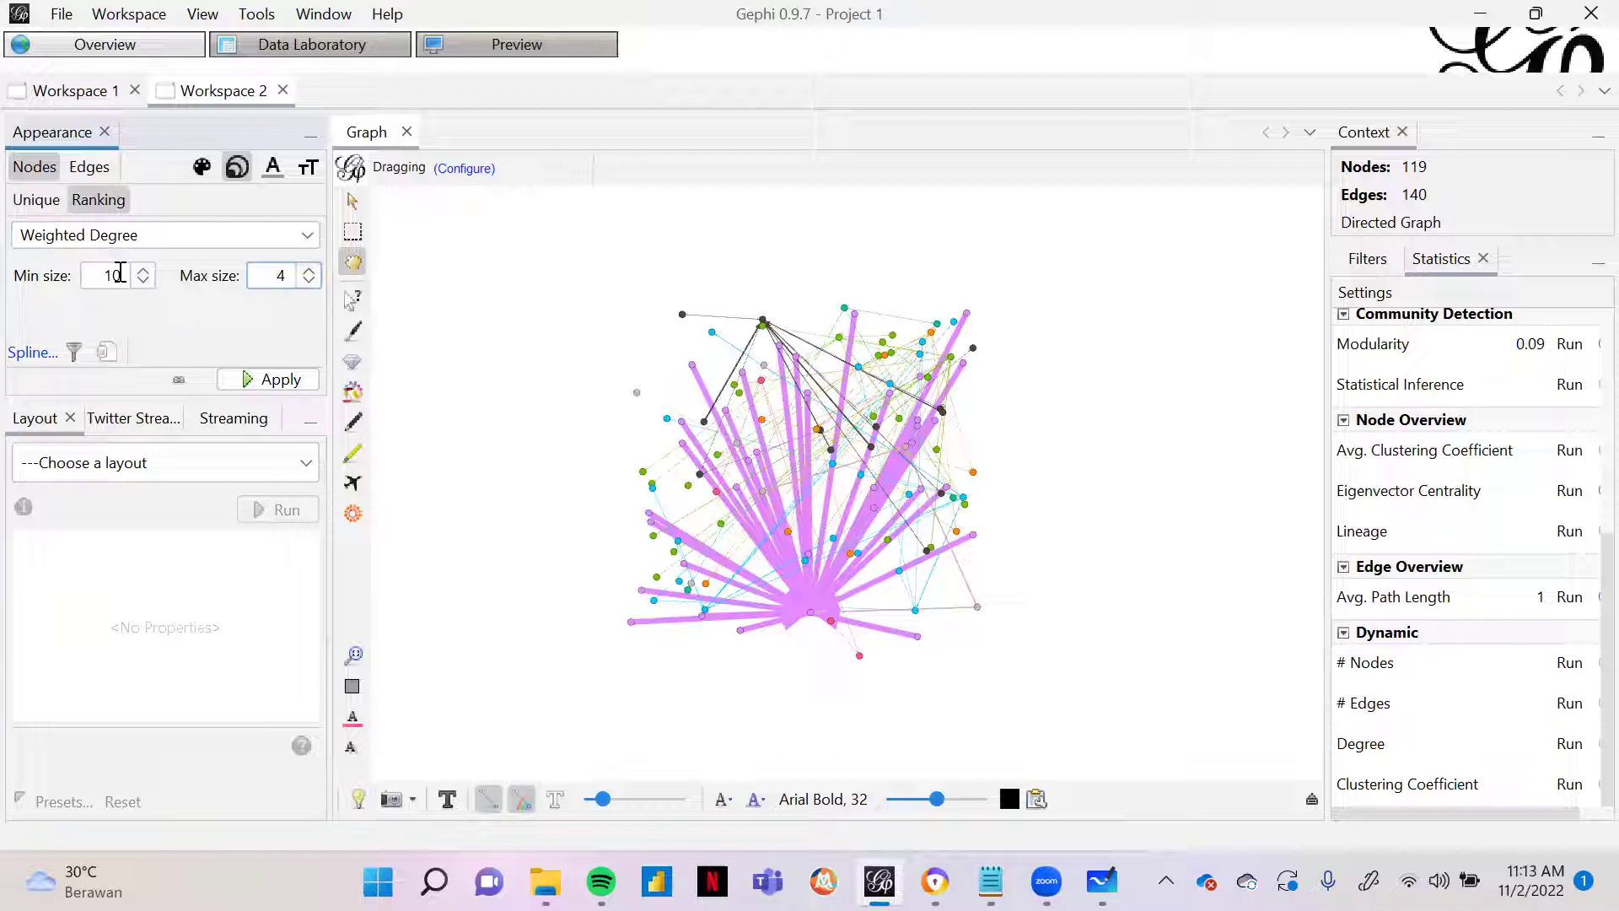
pyautogui.write('100')
pyautogui.click(258, 381)
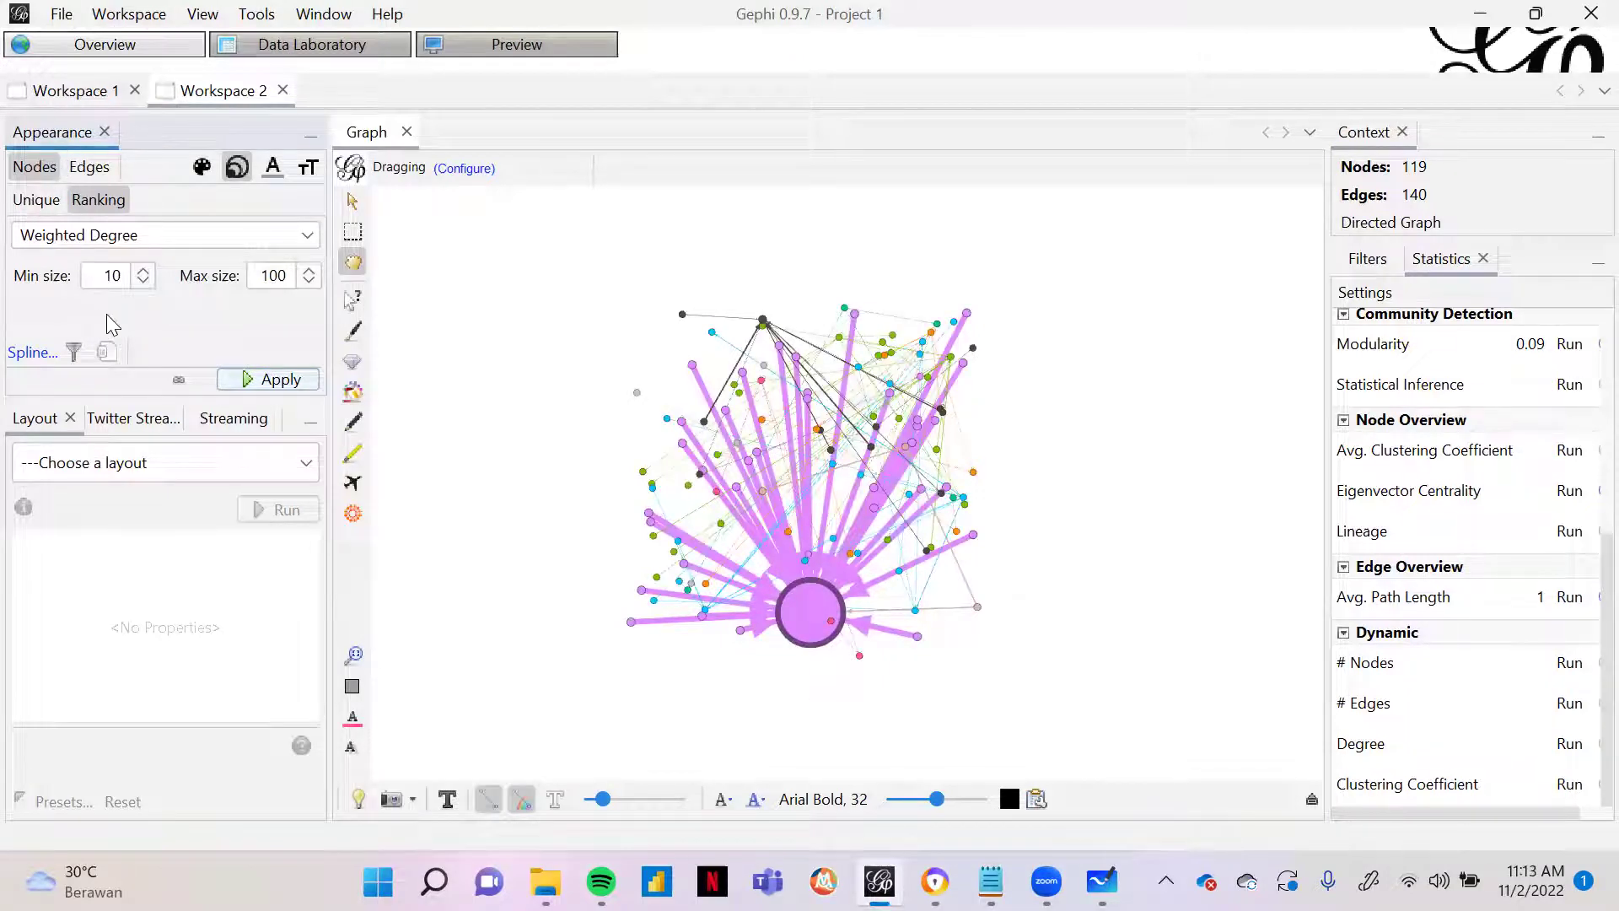
pyautogui.click(88, 166)
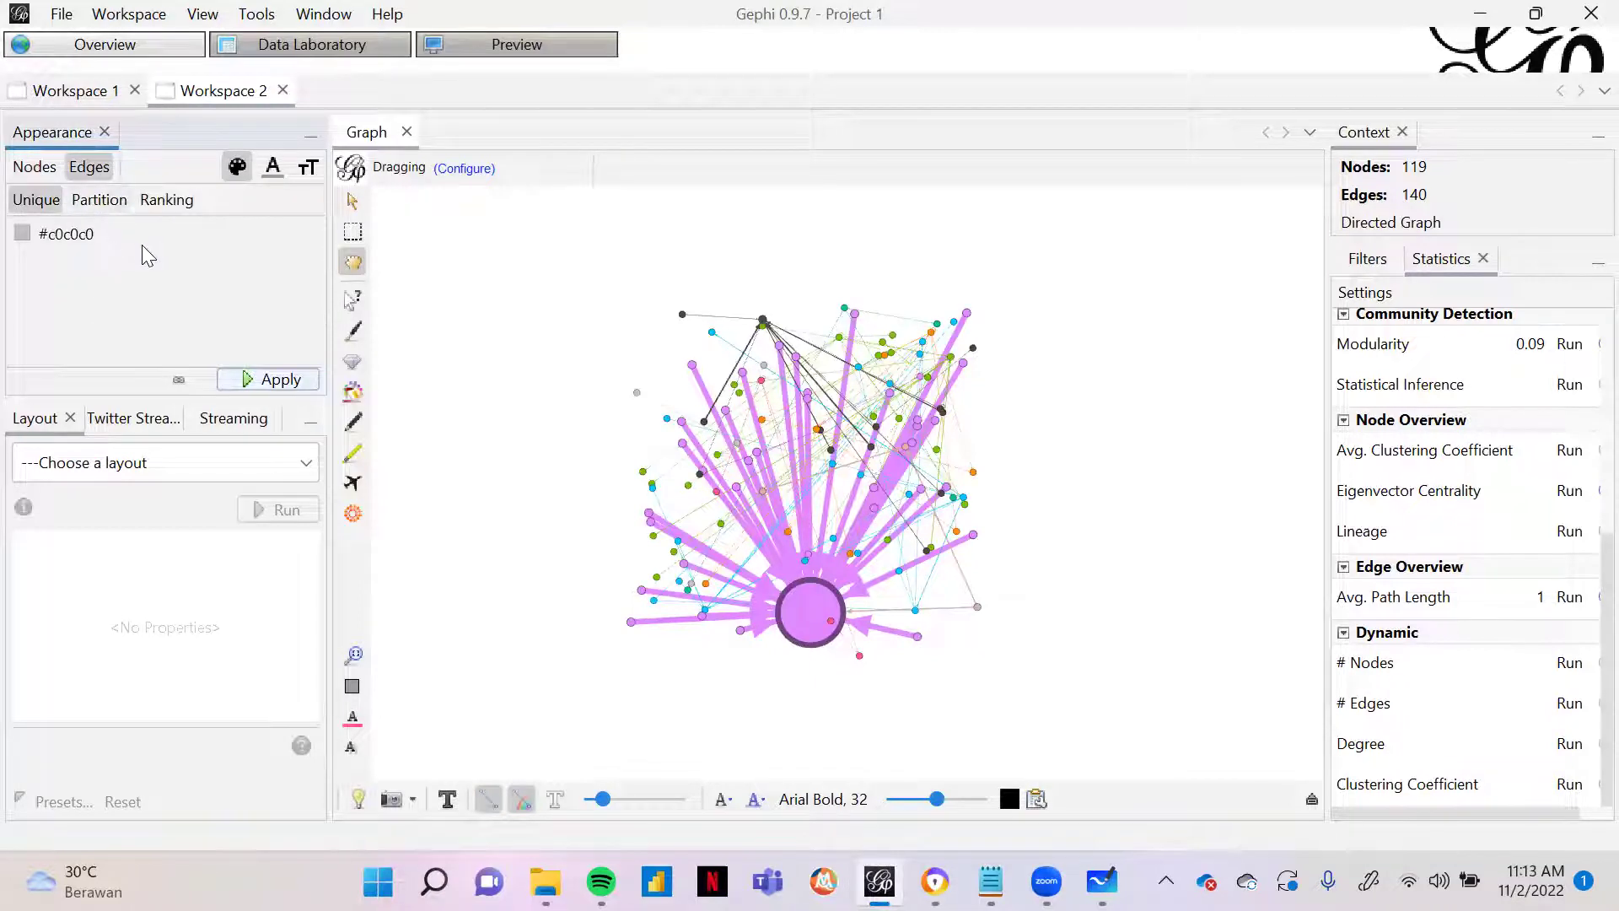
pyautogui.click(49, 172)
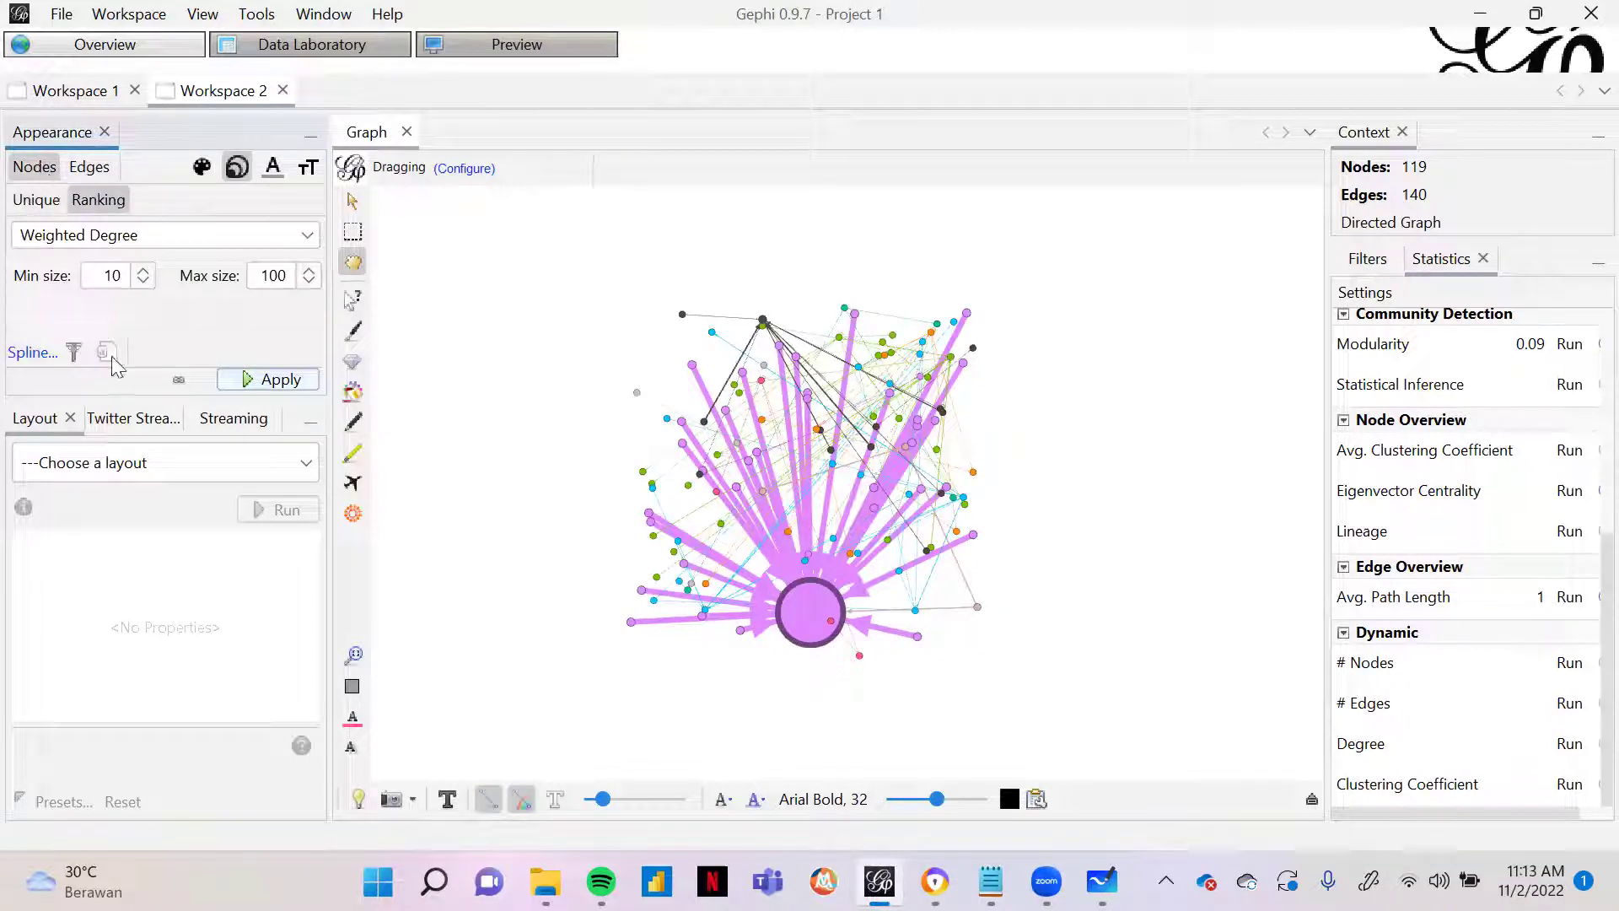
# Step: Run the Yifan Hu layout with its default properties and examine the resulting node clusters
pyautogui.click(234, 479)
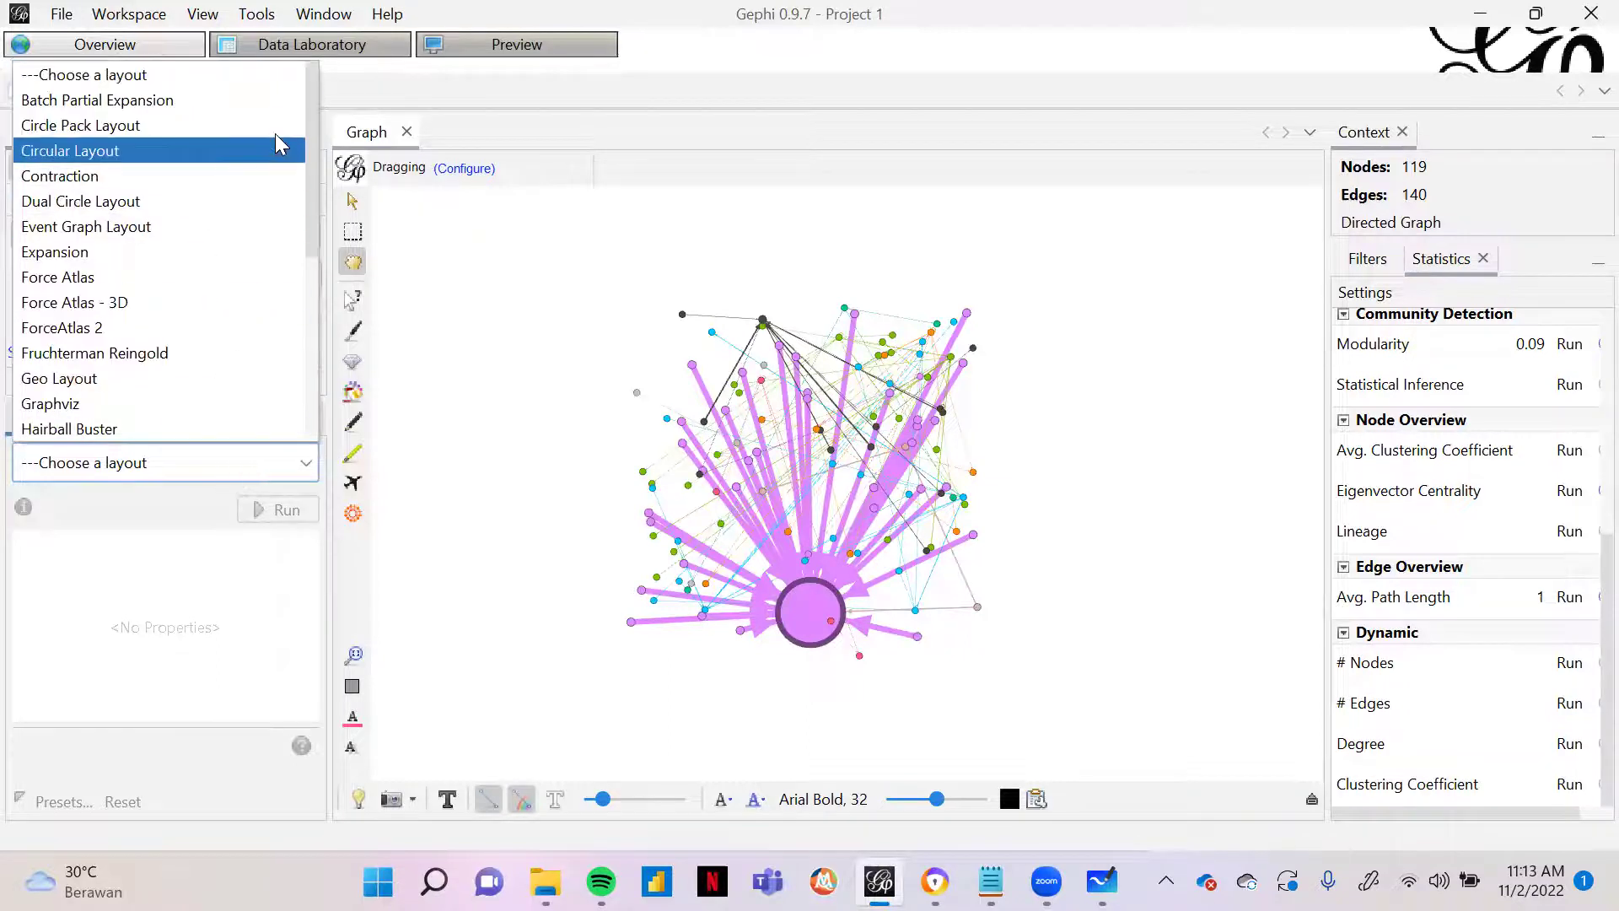
pyautogui.scroll(-5, 109, 249)
pyautogui.scroll(1, 116, 252)
pyautogui.scroll(-1, 118, 251)
pyautogui.click(150, 413)
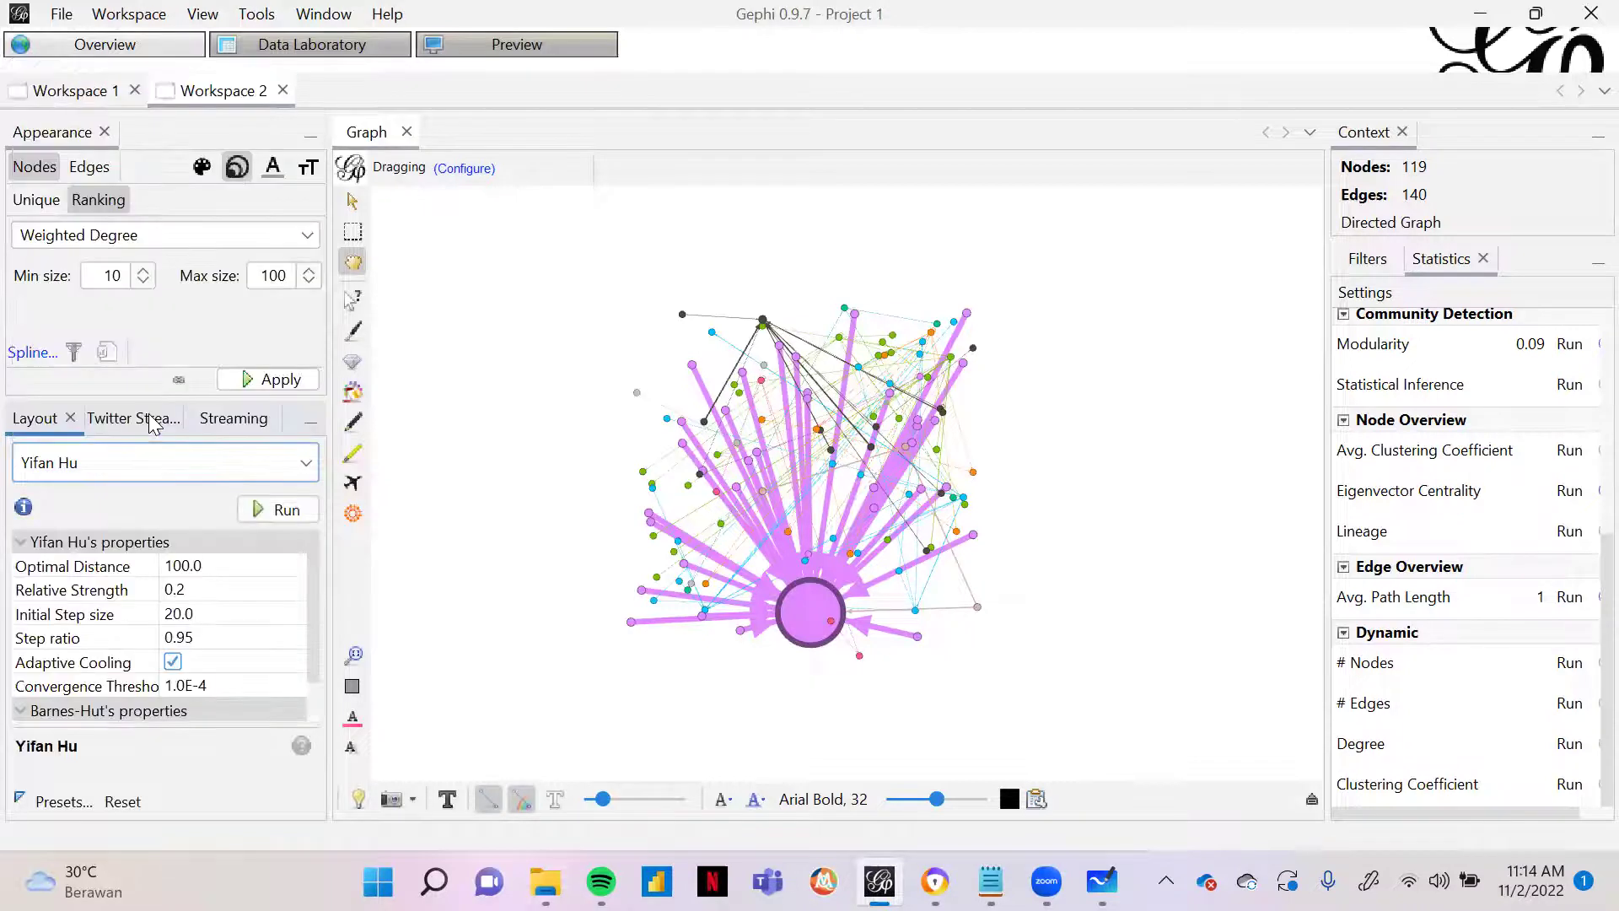
pyautogui.click(286, 509)
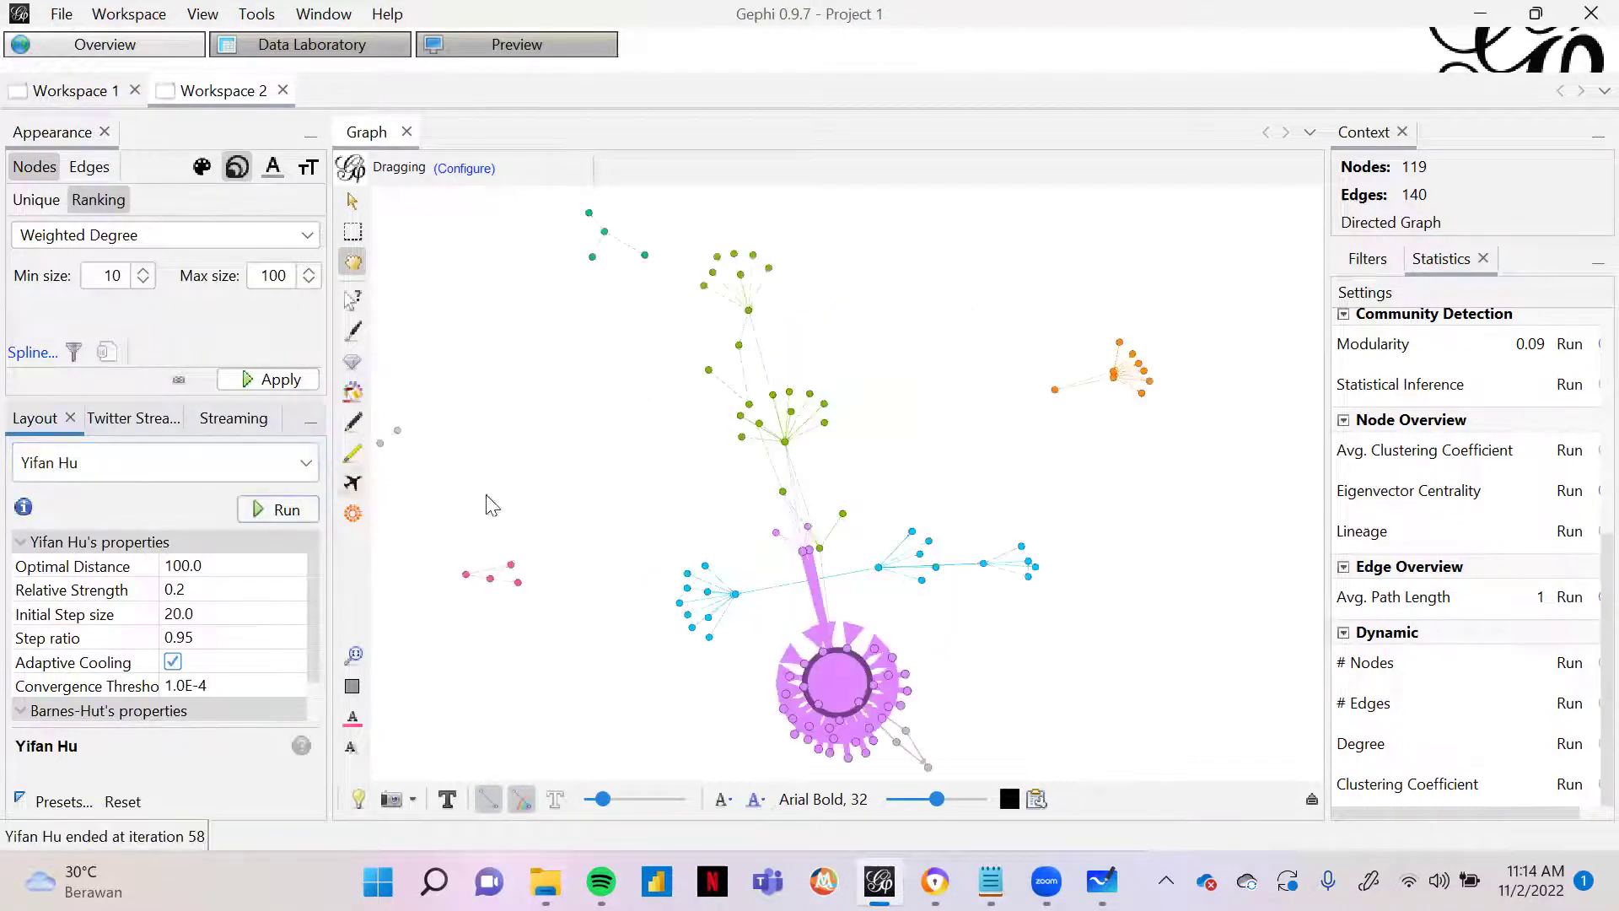
pyautogui.moveTo(1106, 641)
pyautogui.mouseDown()
pyautogui.moveTo(1129, 610)
pyautogui.moveTo(1106, 620)
pyautogui.mouseUp()
pyautogui.scroll(-5, 1105, 620)
pyautogui.scroll(3, 1105, 620)
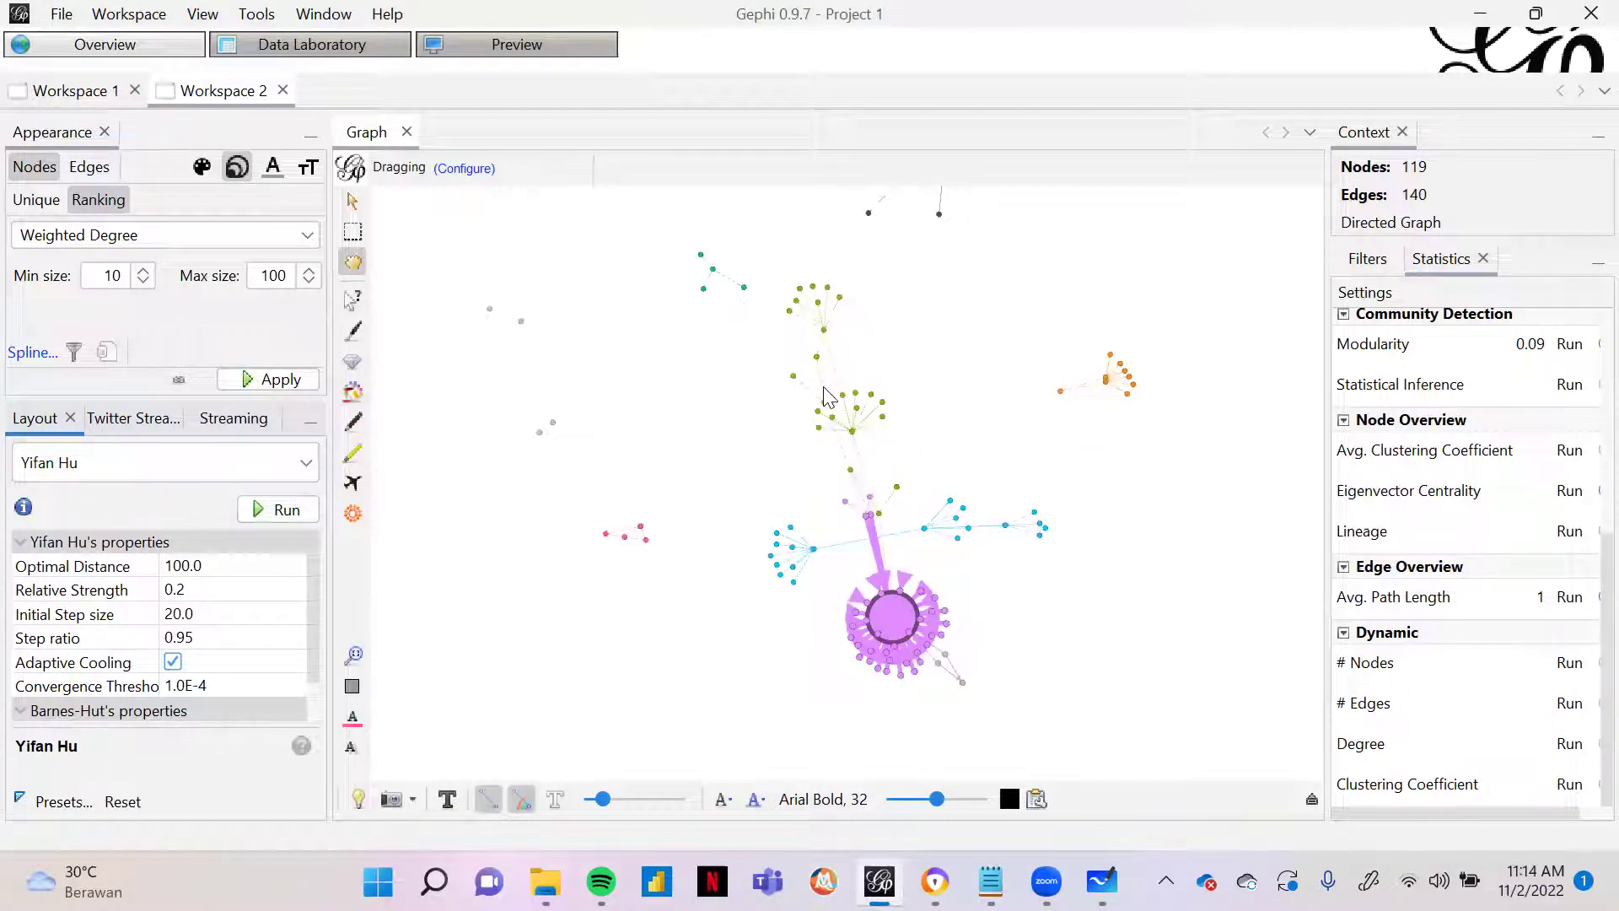
pyautogui.scroll(-3, 976, 372)
pyautogui.moveTo(970, 362)
pyautogui.mouseDown()
pyautogui.moveTo(957, 397)
pyautogui.moveTo(964, 380)
pyautogui.mouseUp()
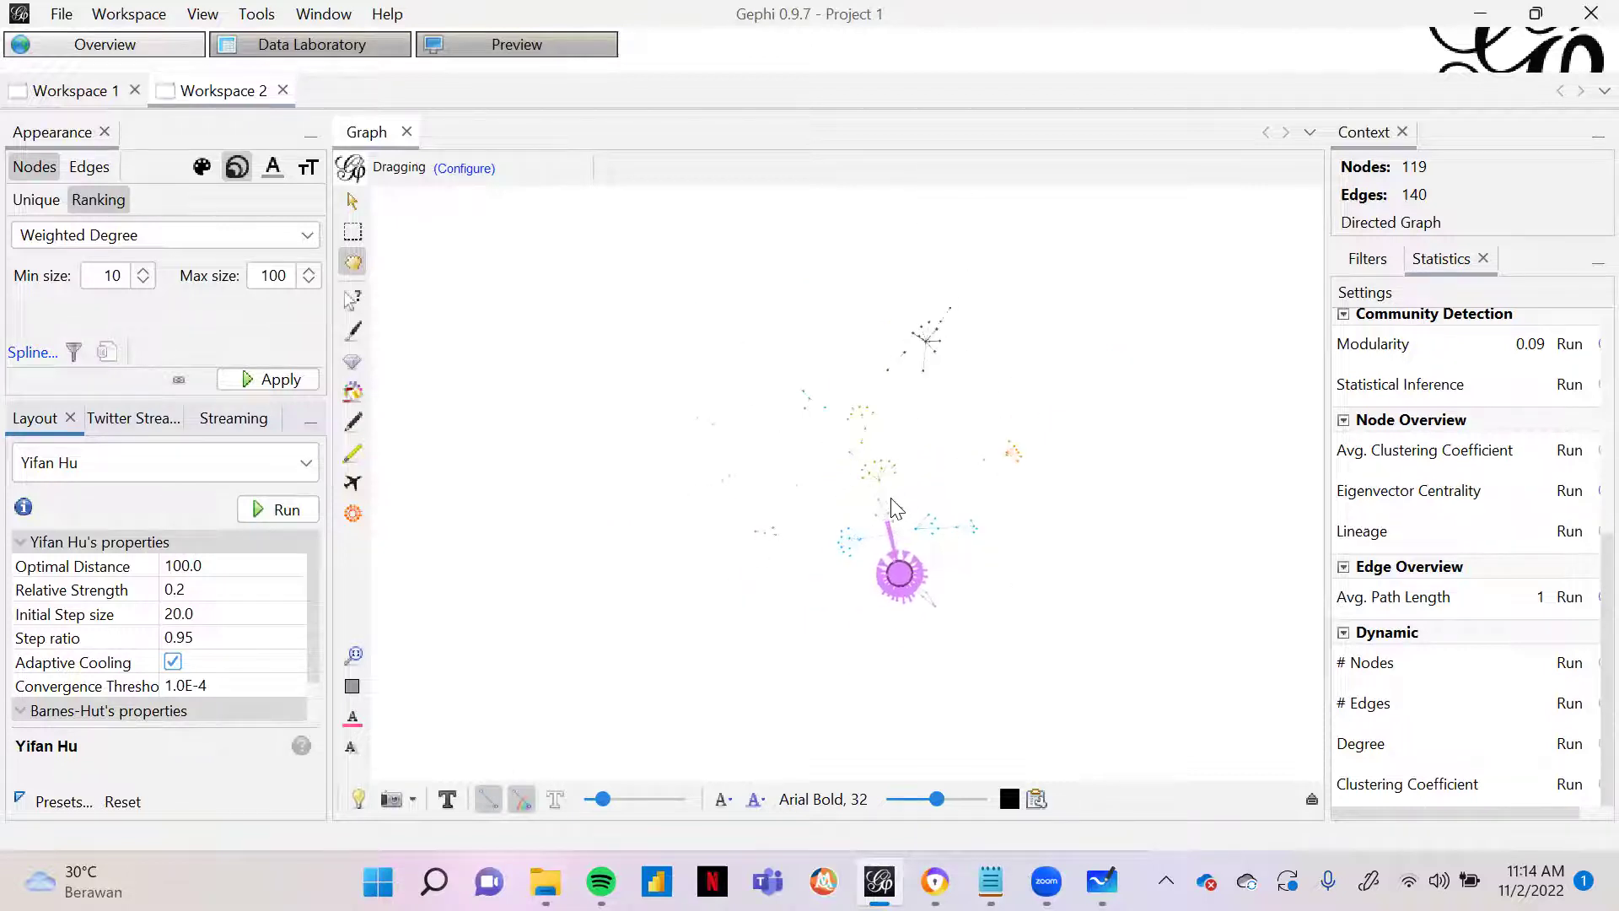
pyautogui.scroll(1, 1066, 536)
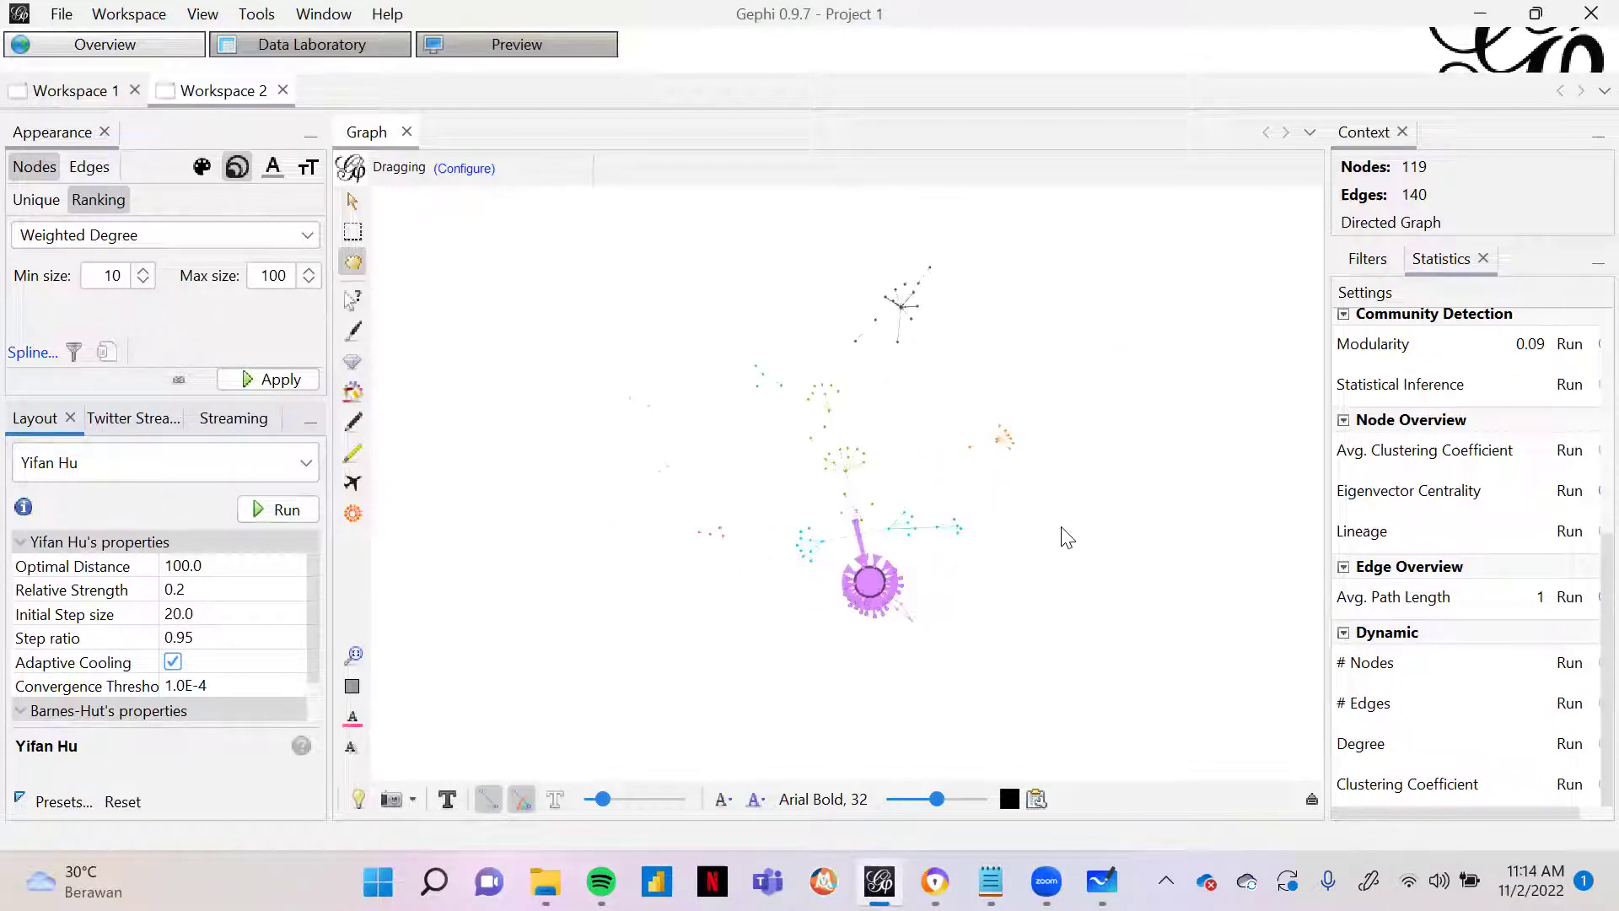
# Step: Run the Fruchterman Reingold layout on the network with its default area, gravity and speed
pyautogui.click(200, 462)
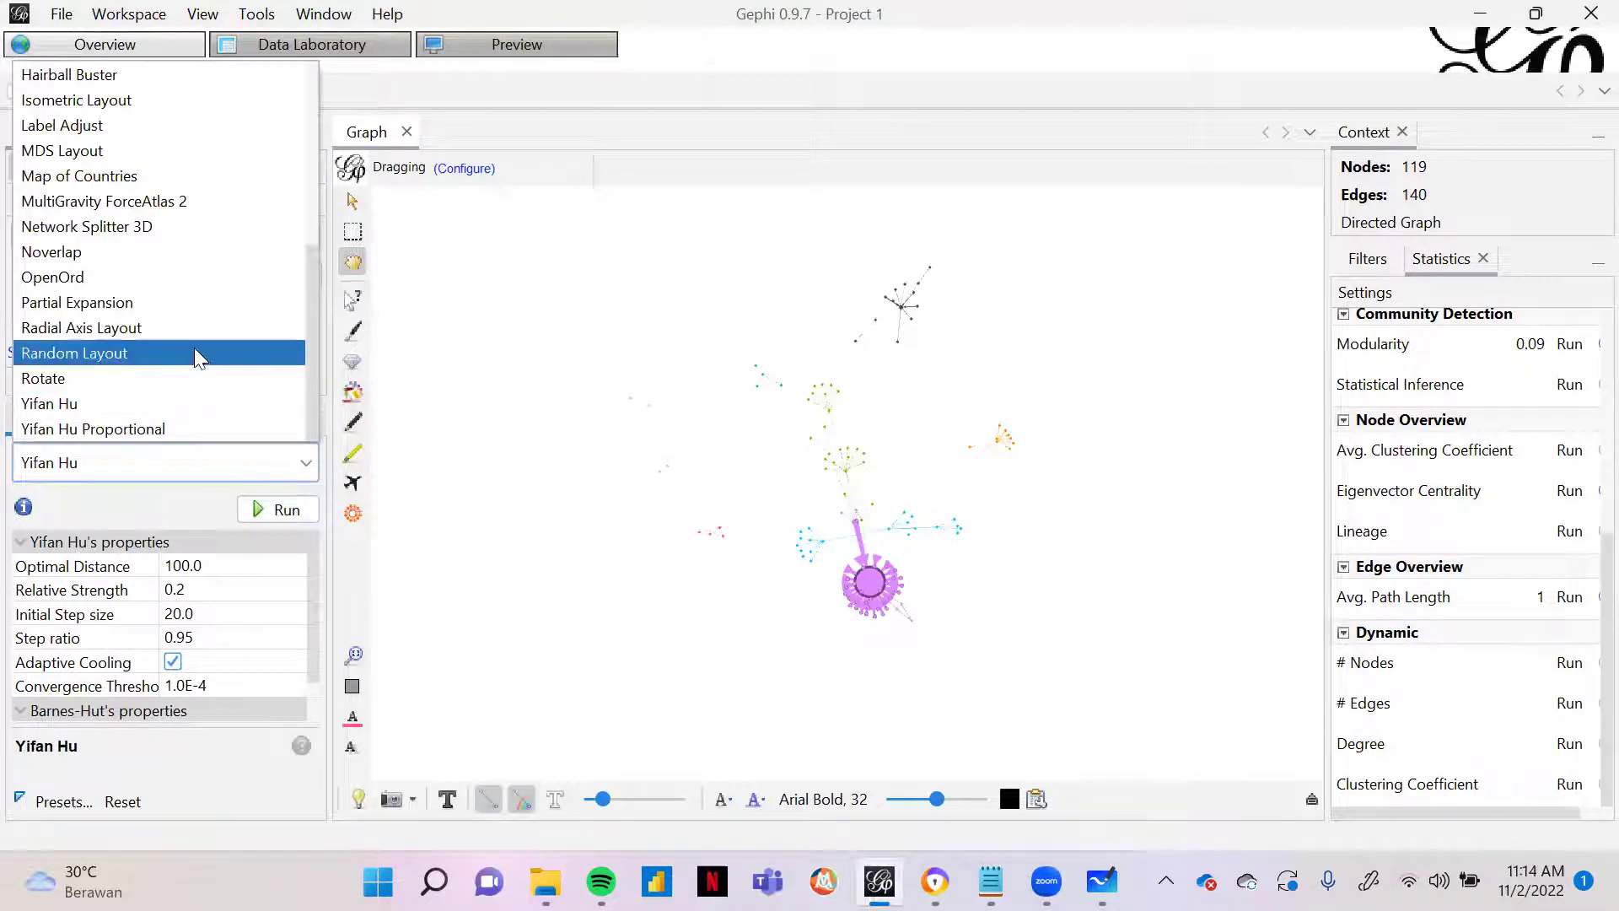
pyautogui.scroll(2, 195, 349)
pyautogui.scroll(3, 195, 354)
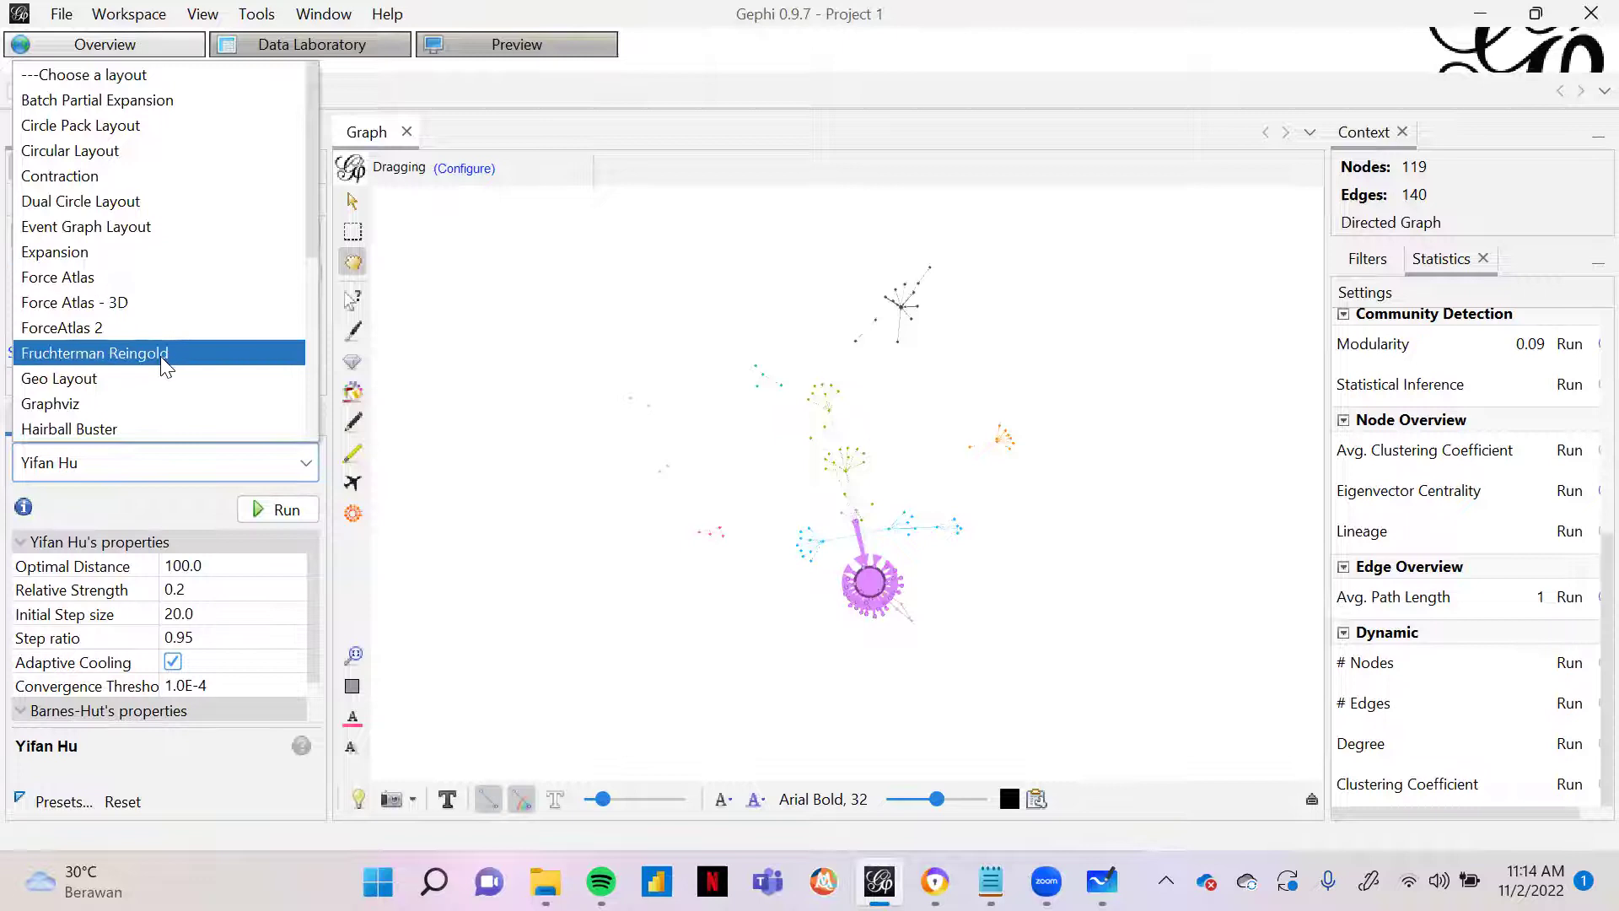
pyautogui.click(160, 355)
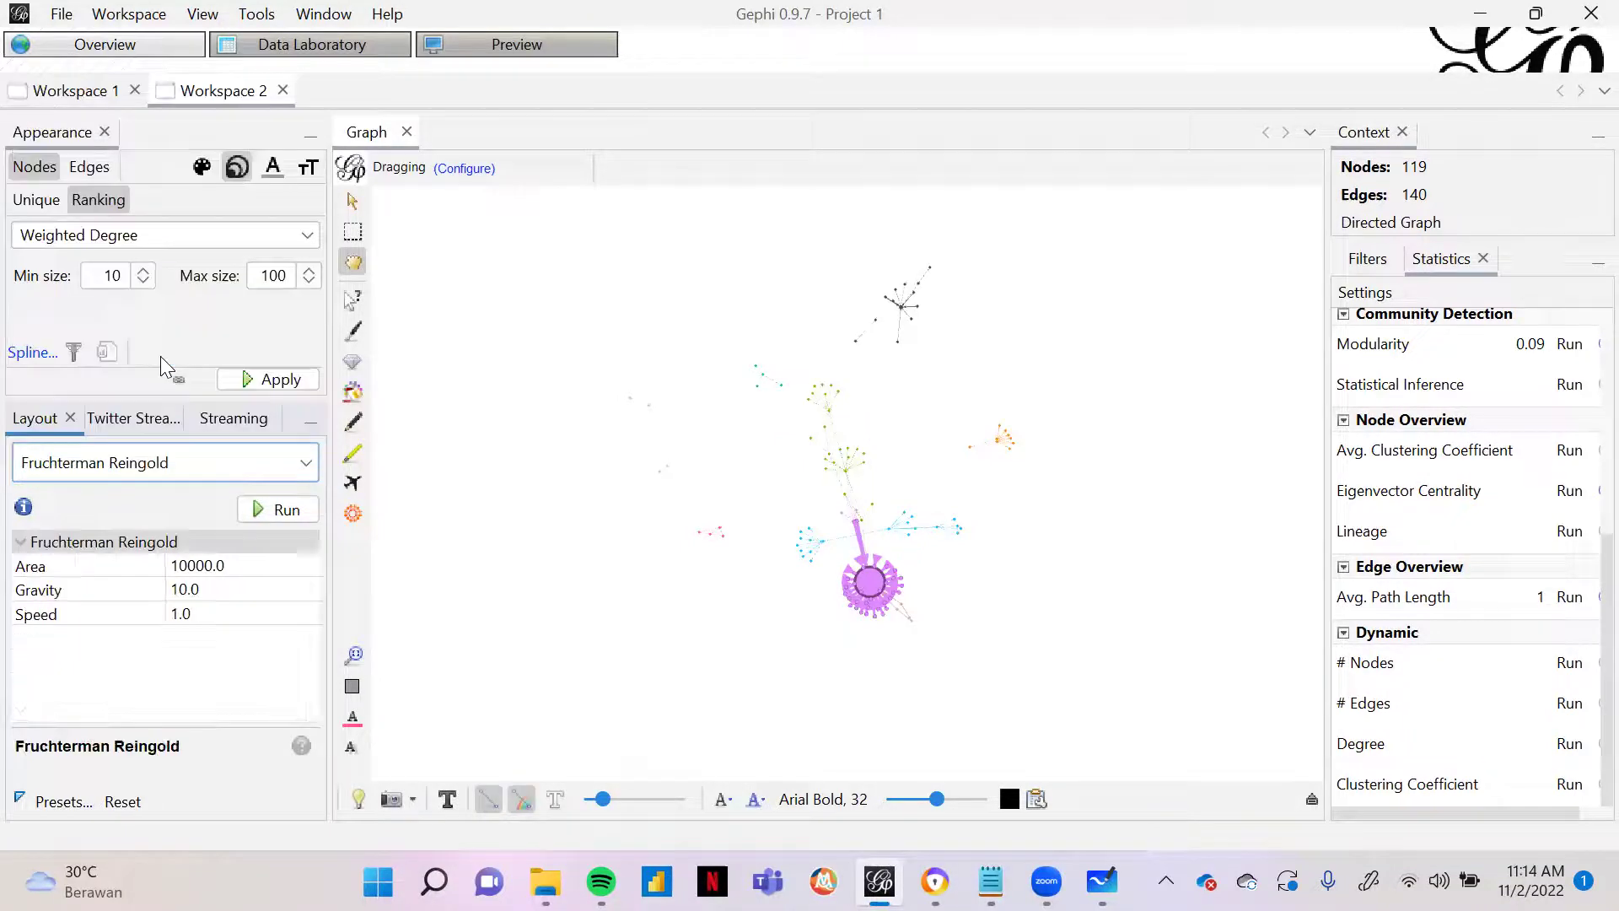
pyautogui.click(285, 511)
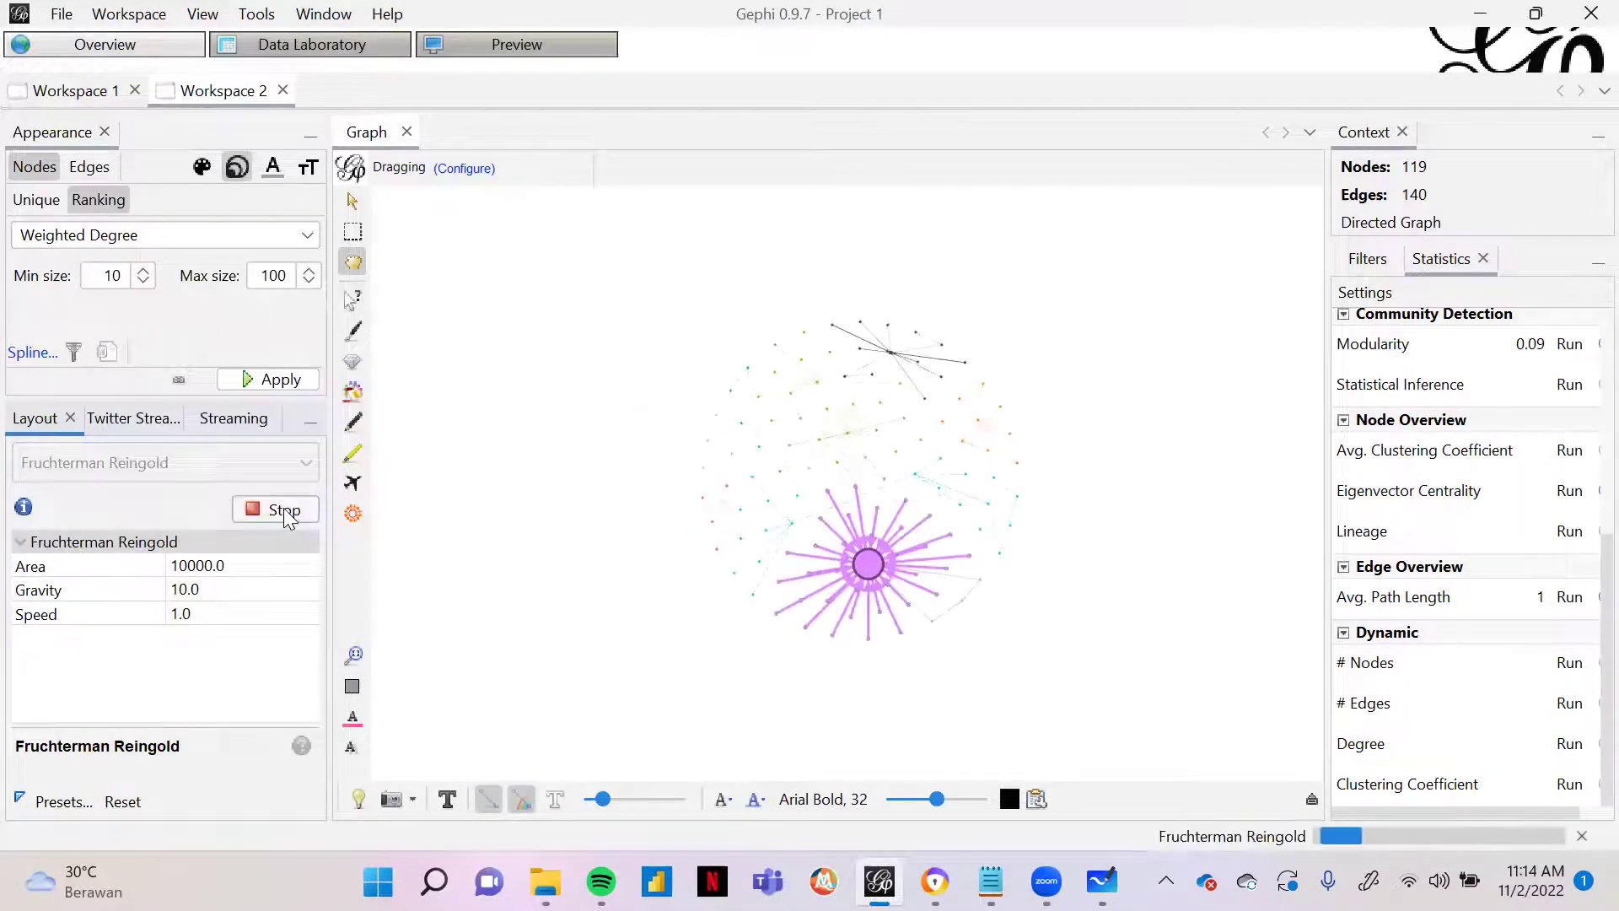
pyautogui.moveTo(1188, 538); pyautogui.dragTo(1111, 535)
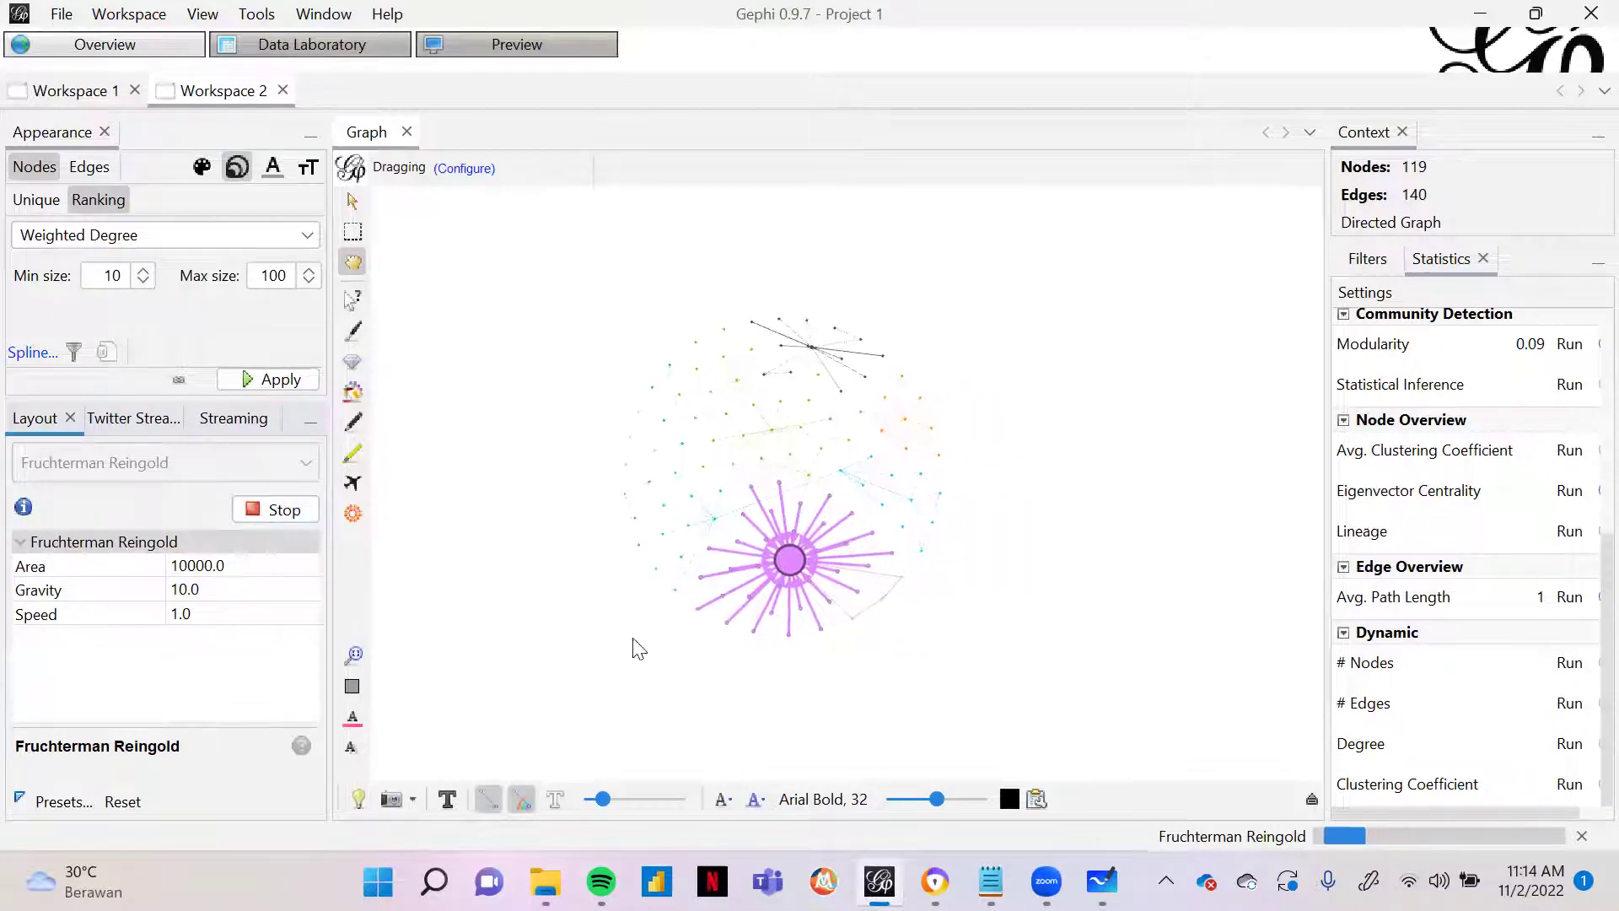
# Step: Switch the graph background to black and cancel the running Fruchterman Reingold layout
pyautogui.click(356, 798)
pyautogui.click(355, 797)
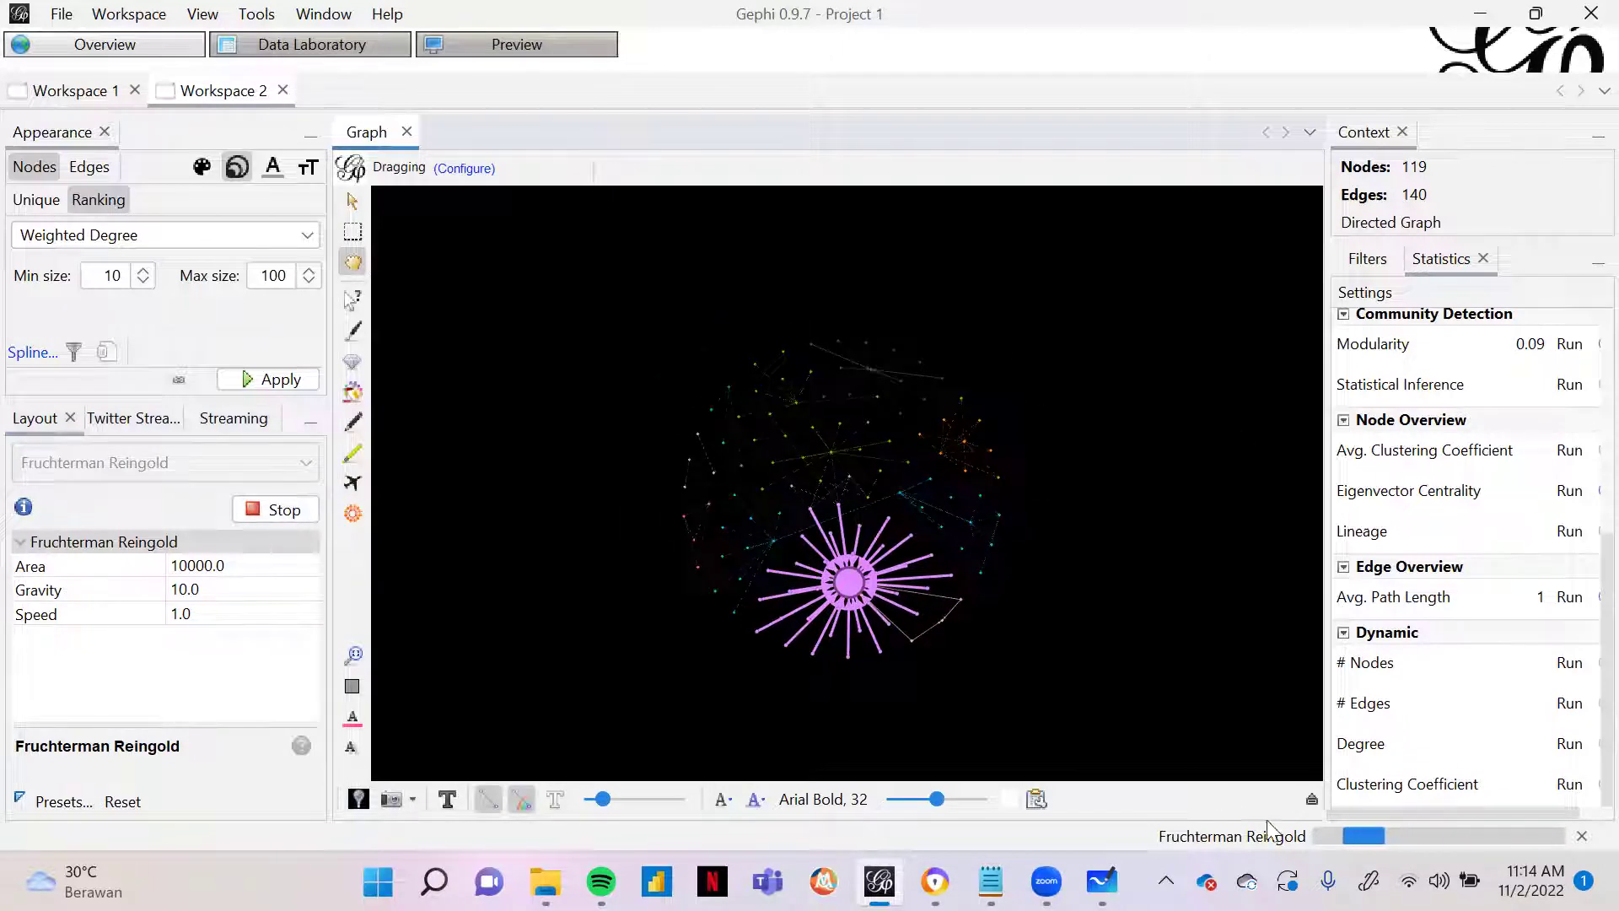
pyautogui.click(1582, 837)
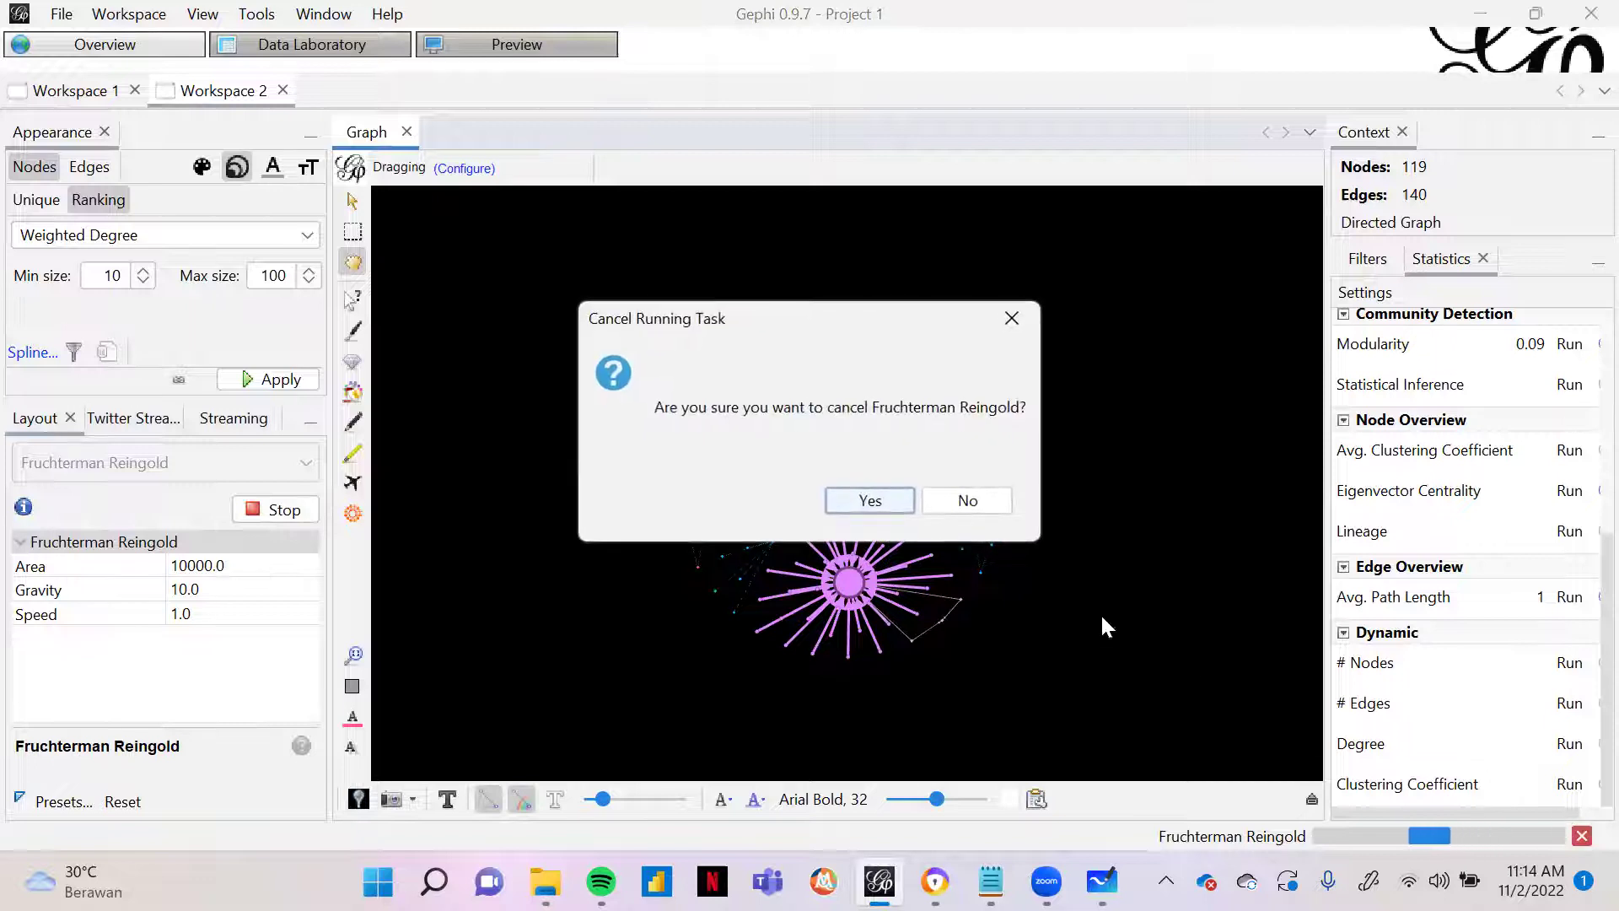
pyautogui.click(869, 501)
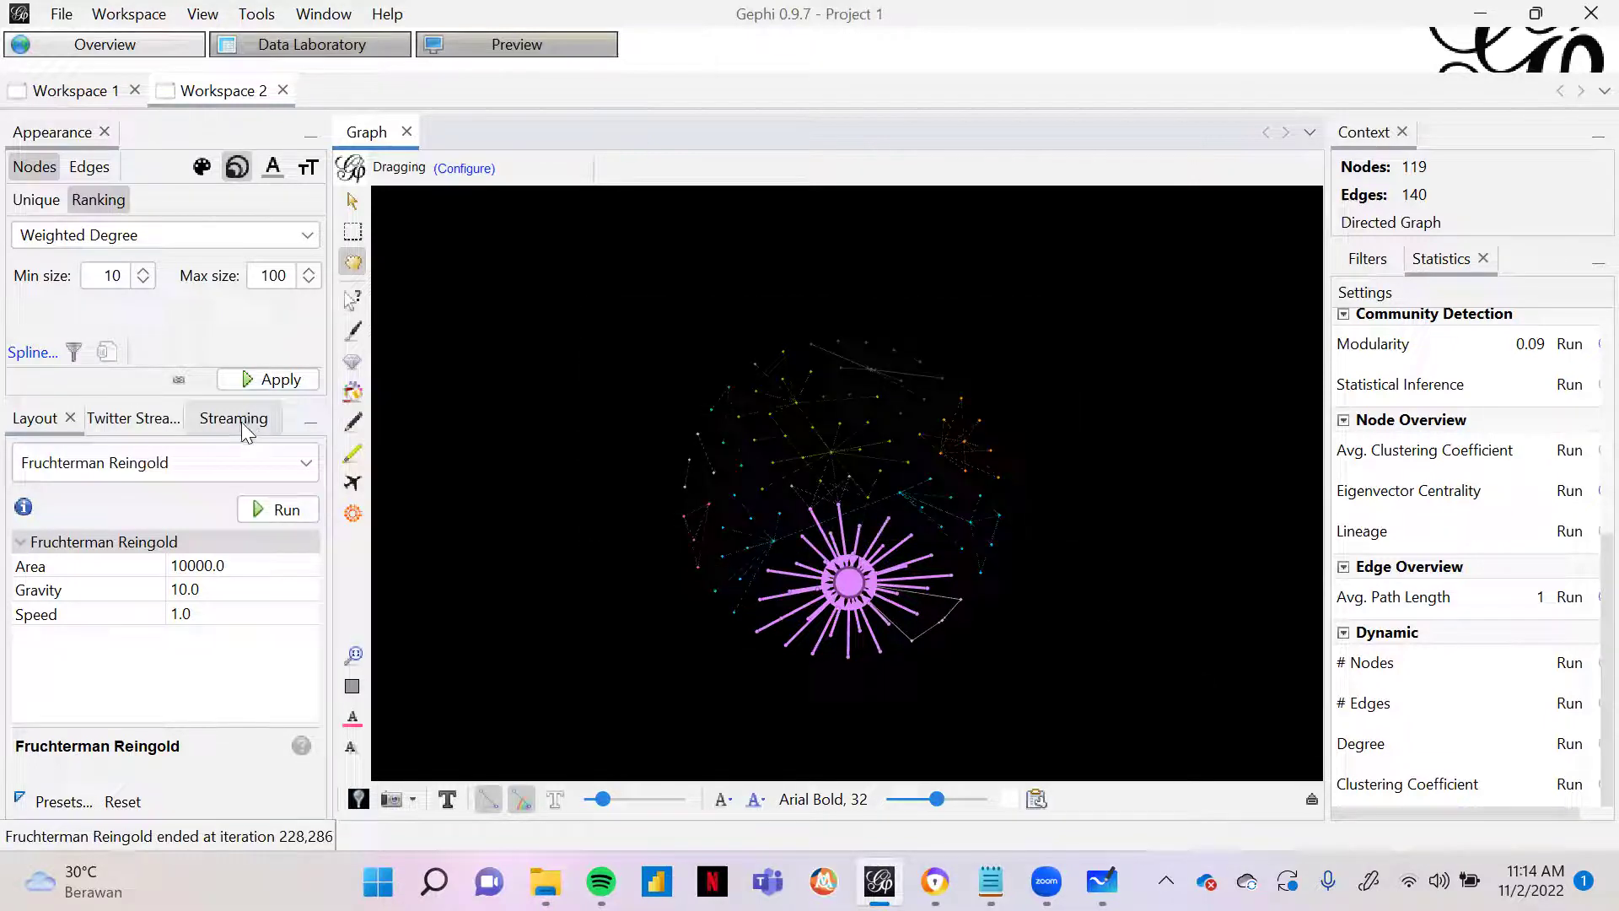
# Step: Choose the Radial Axis Layout and set it to group nodes by Weighted Degree (Attribute)
pyautogui.click(192, 464)
pyautogui.scroll(-2, 134, 302)
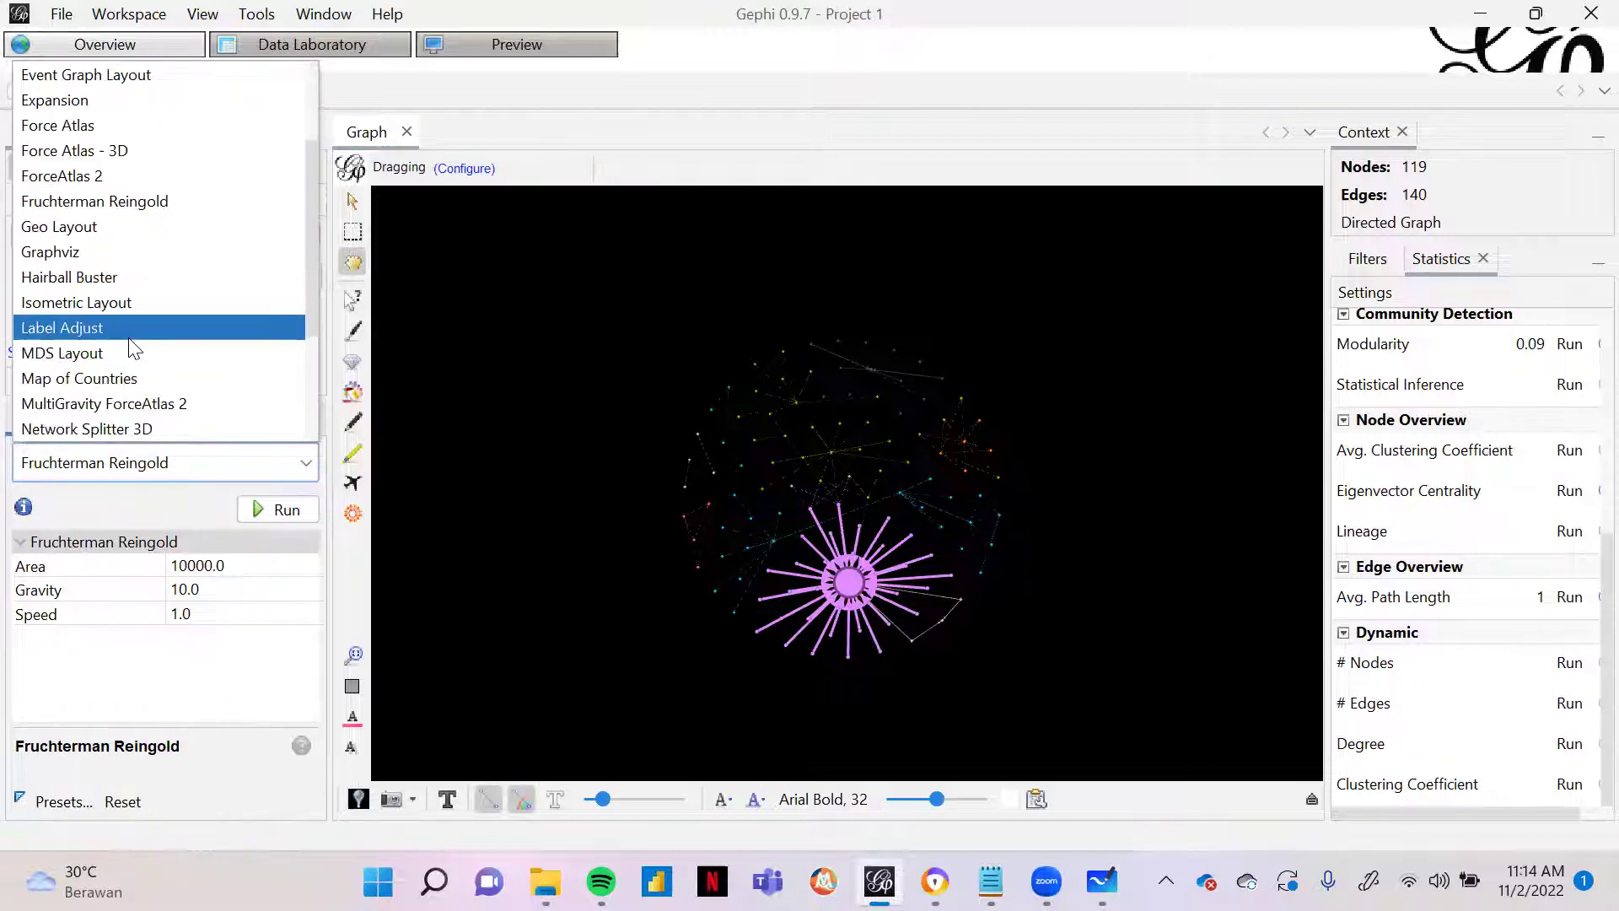
pyautogui.scroll(-3, 135, 303)
pyautogui.click(138, 330)
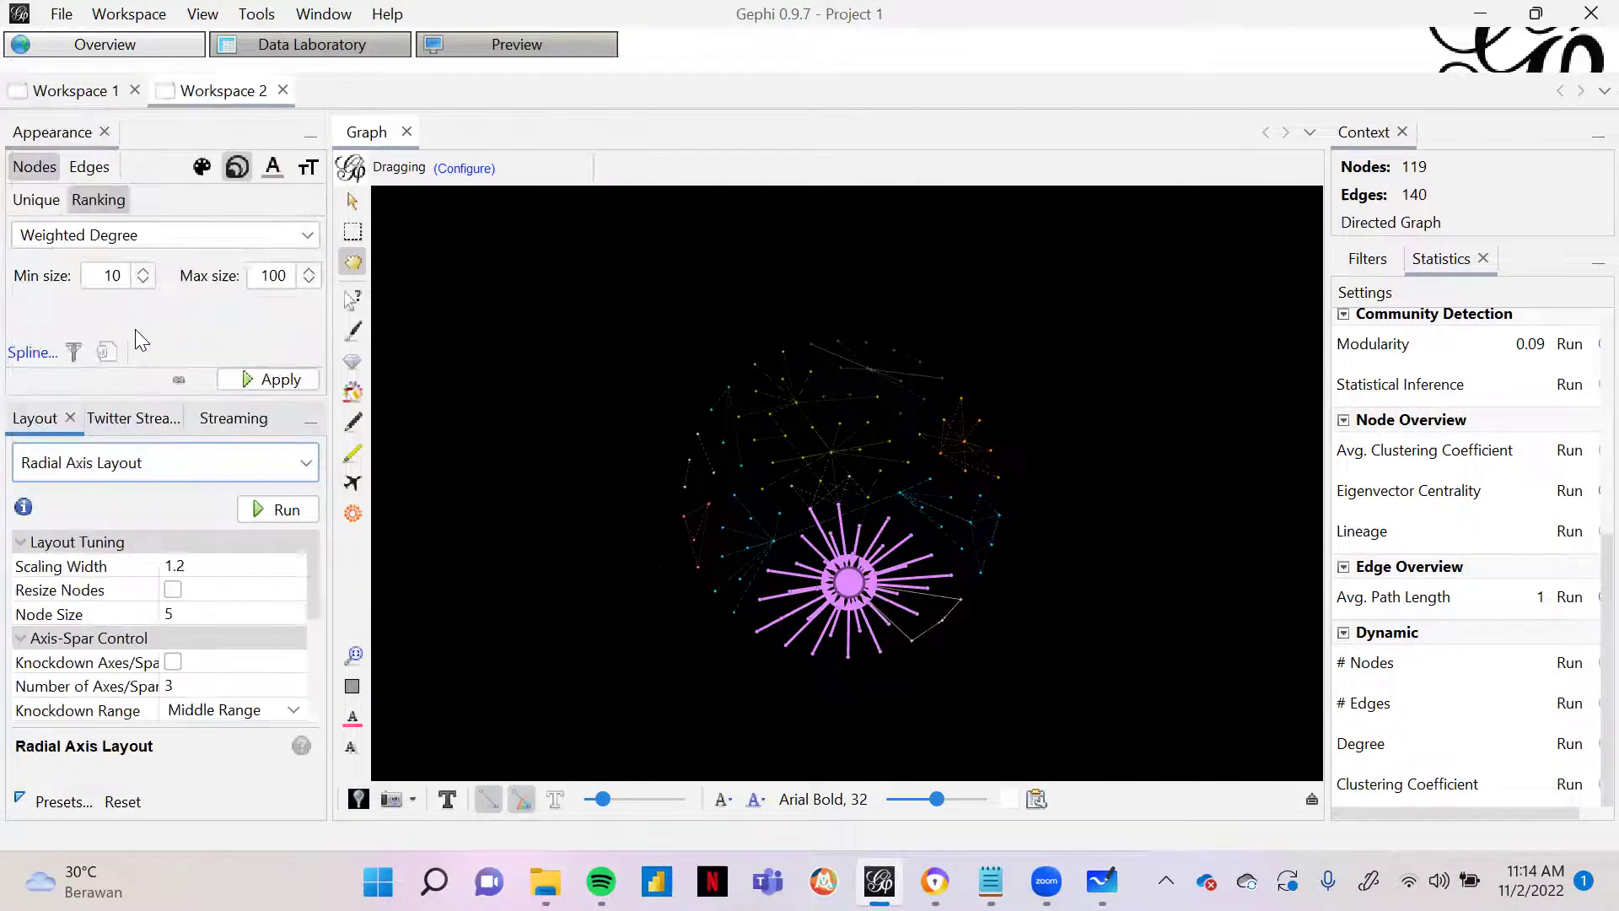
pyautogui.scroll(-3, 218, 595)
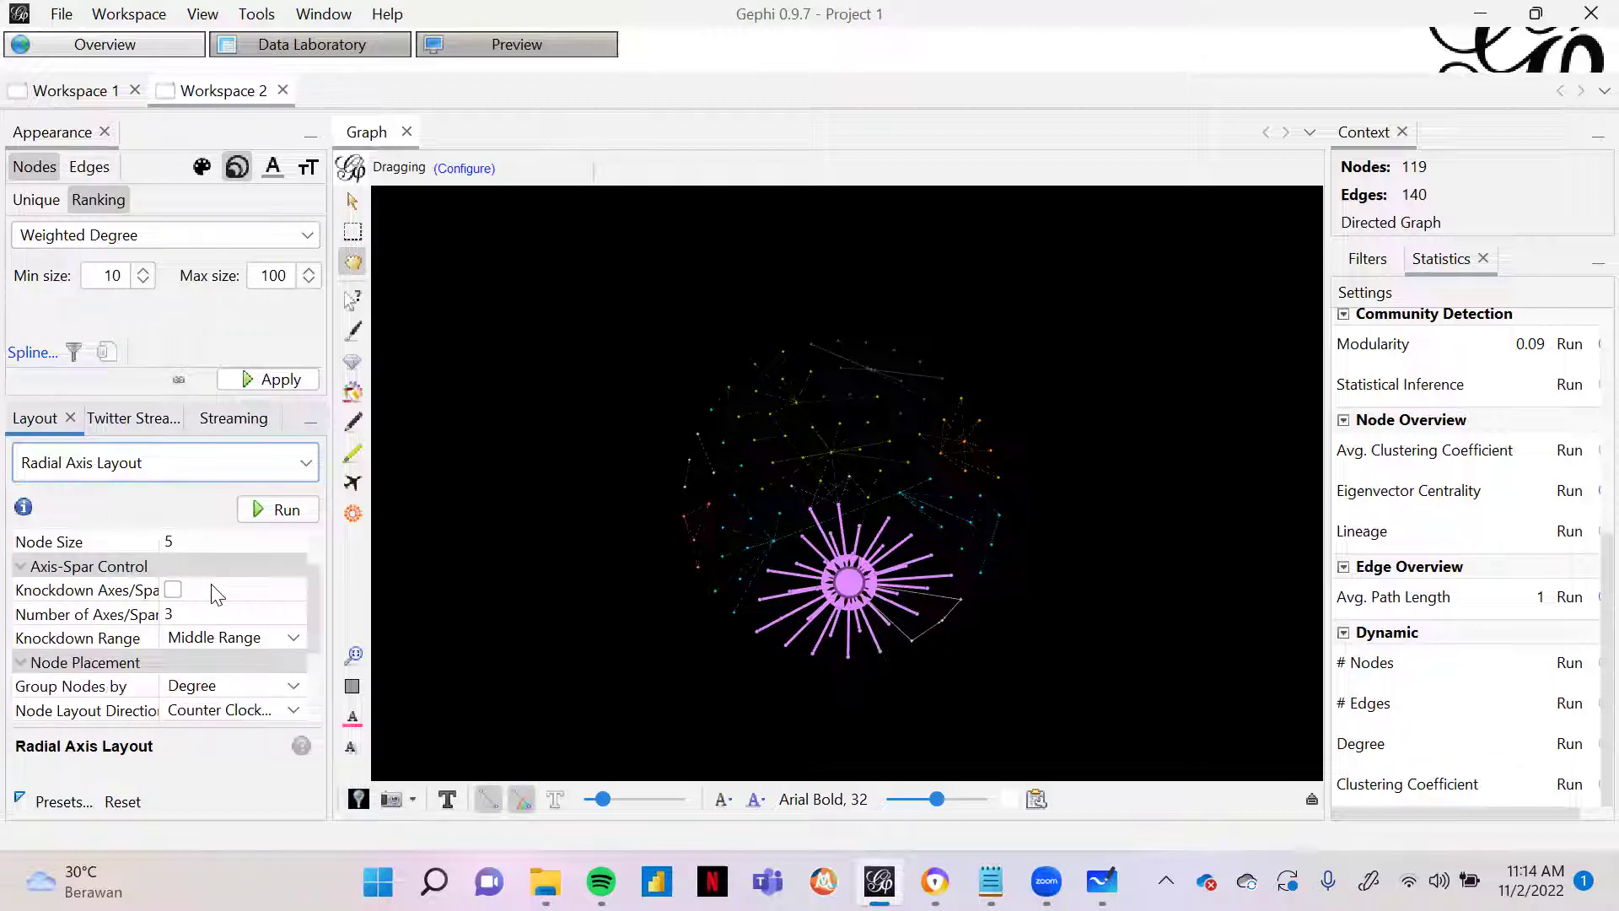
pyautogui.click(219, 620)
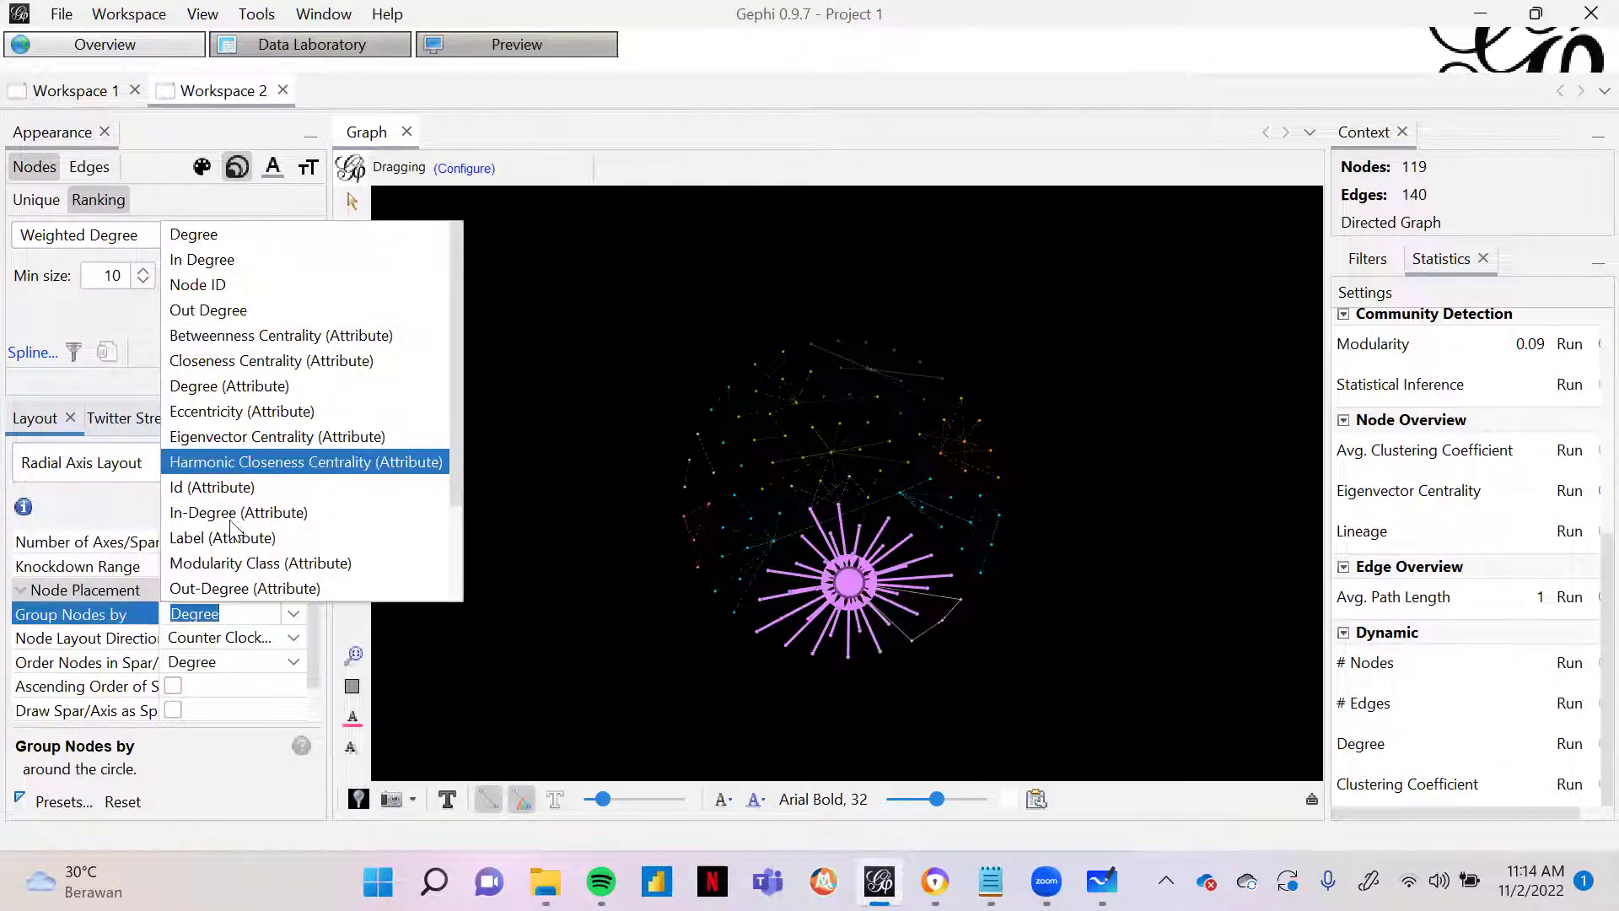
pyautogui.scroll(-2, 257, 497)
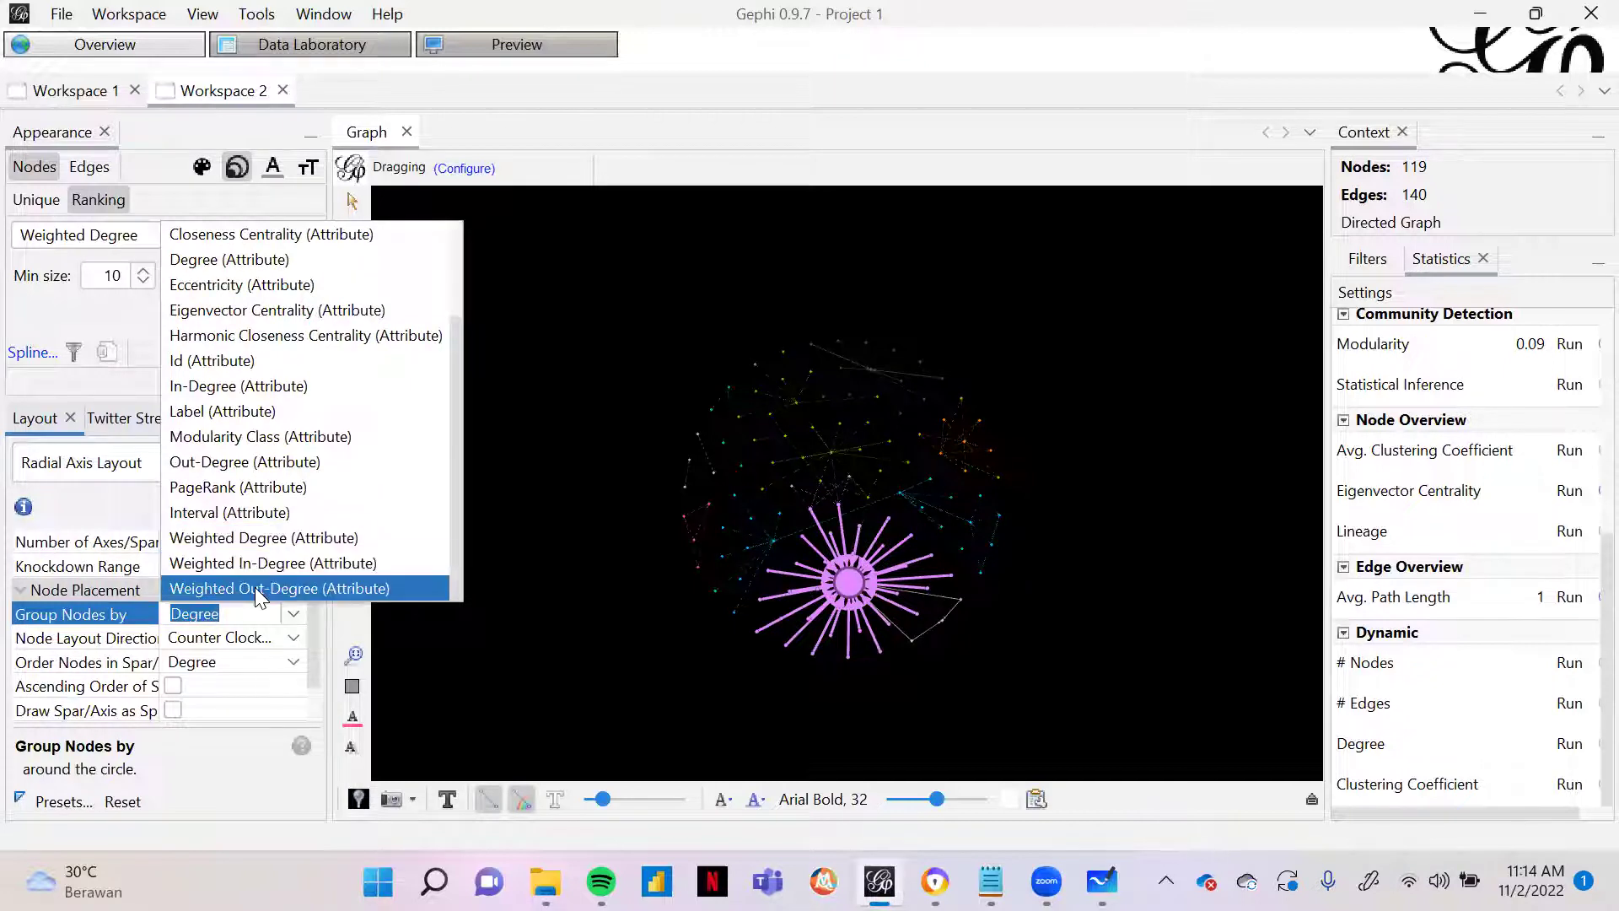
pyautogui.click(264, 535)
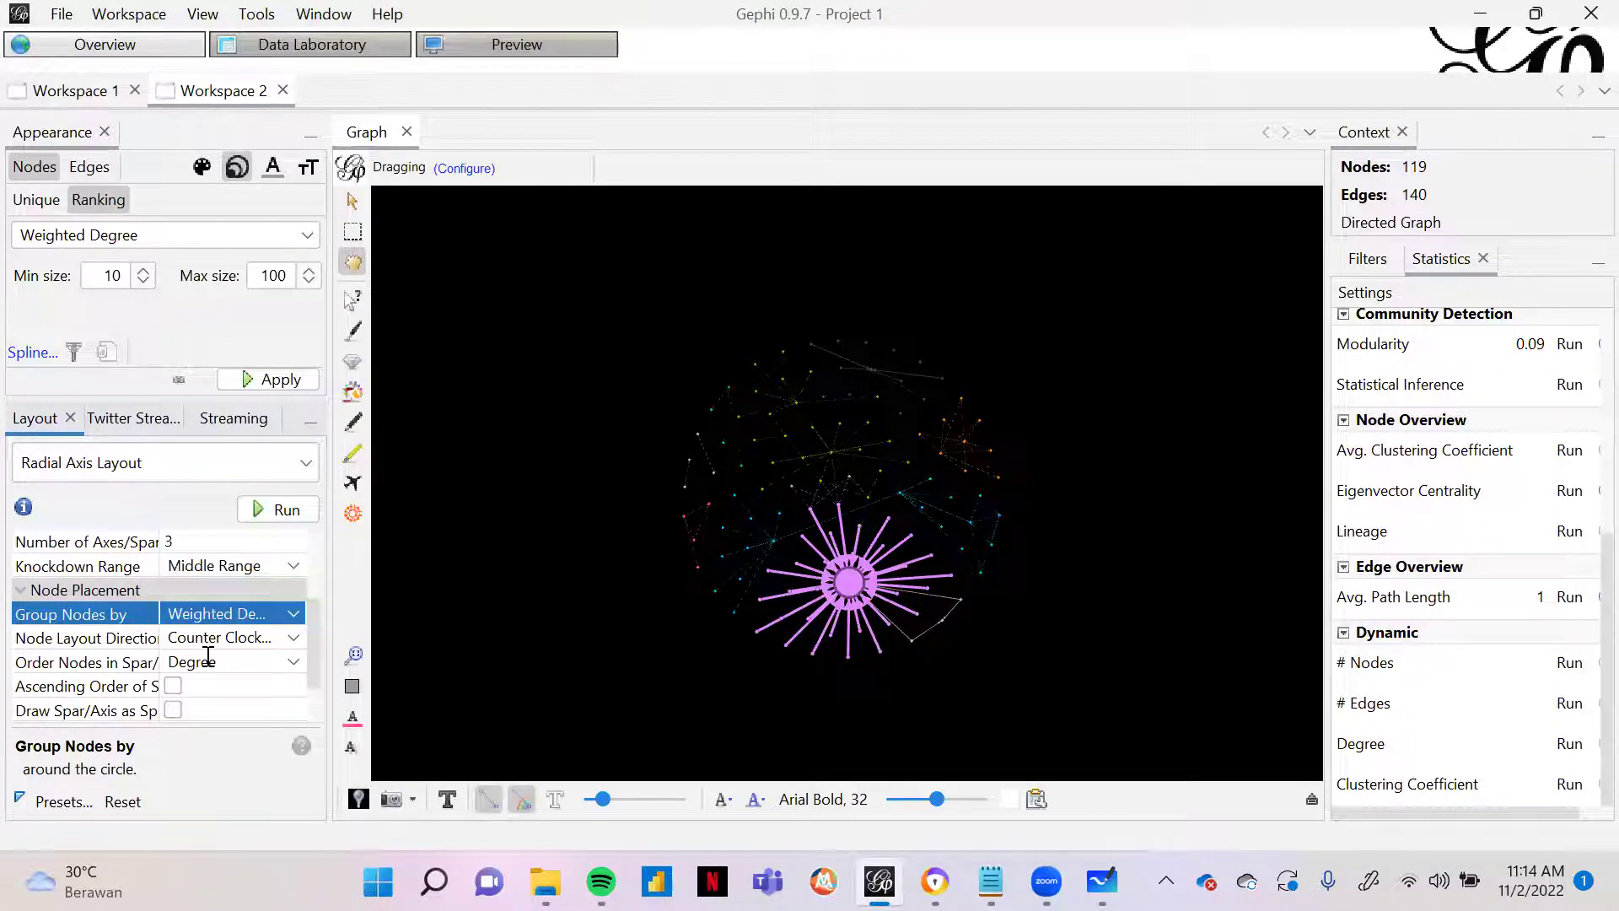
# Step: Order the nodes in each spar/axis by Modularity Class (Attribute) and run the Radial Axis Layout
pyautogui.click(209, 664)
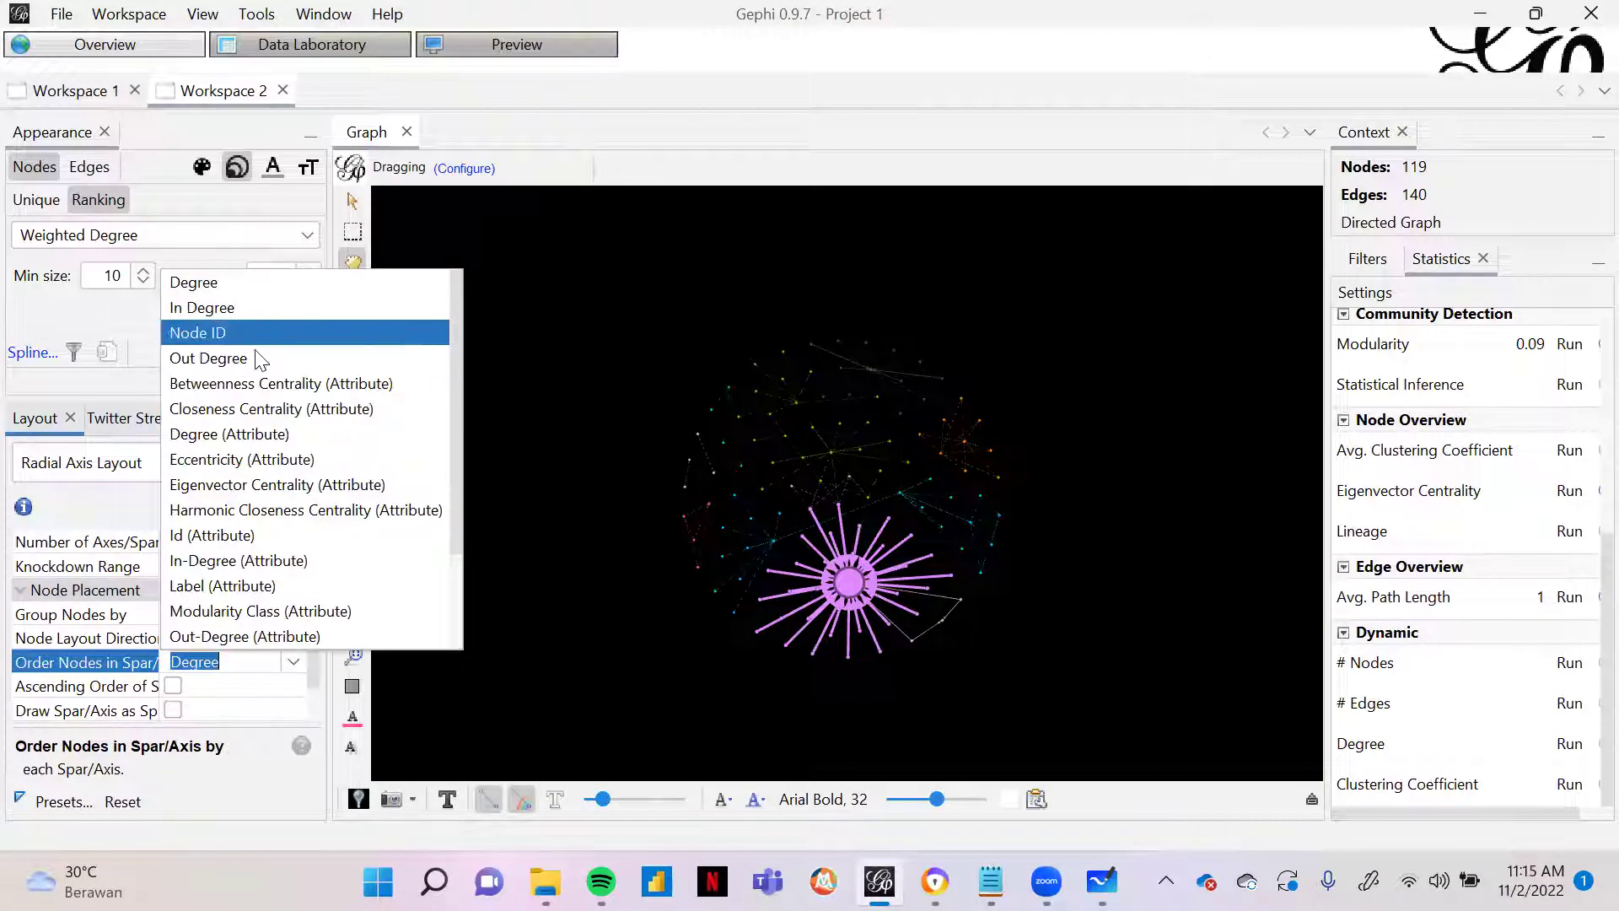
pyautogui.click(253, 612)
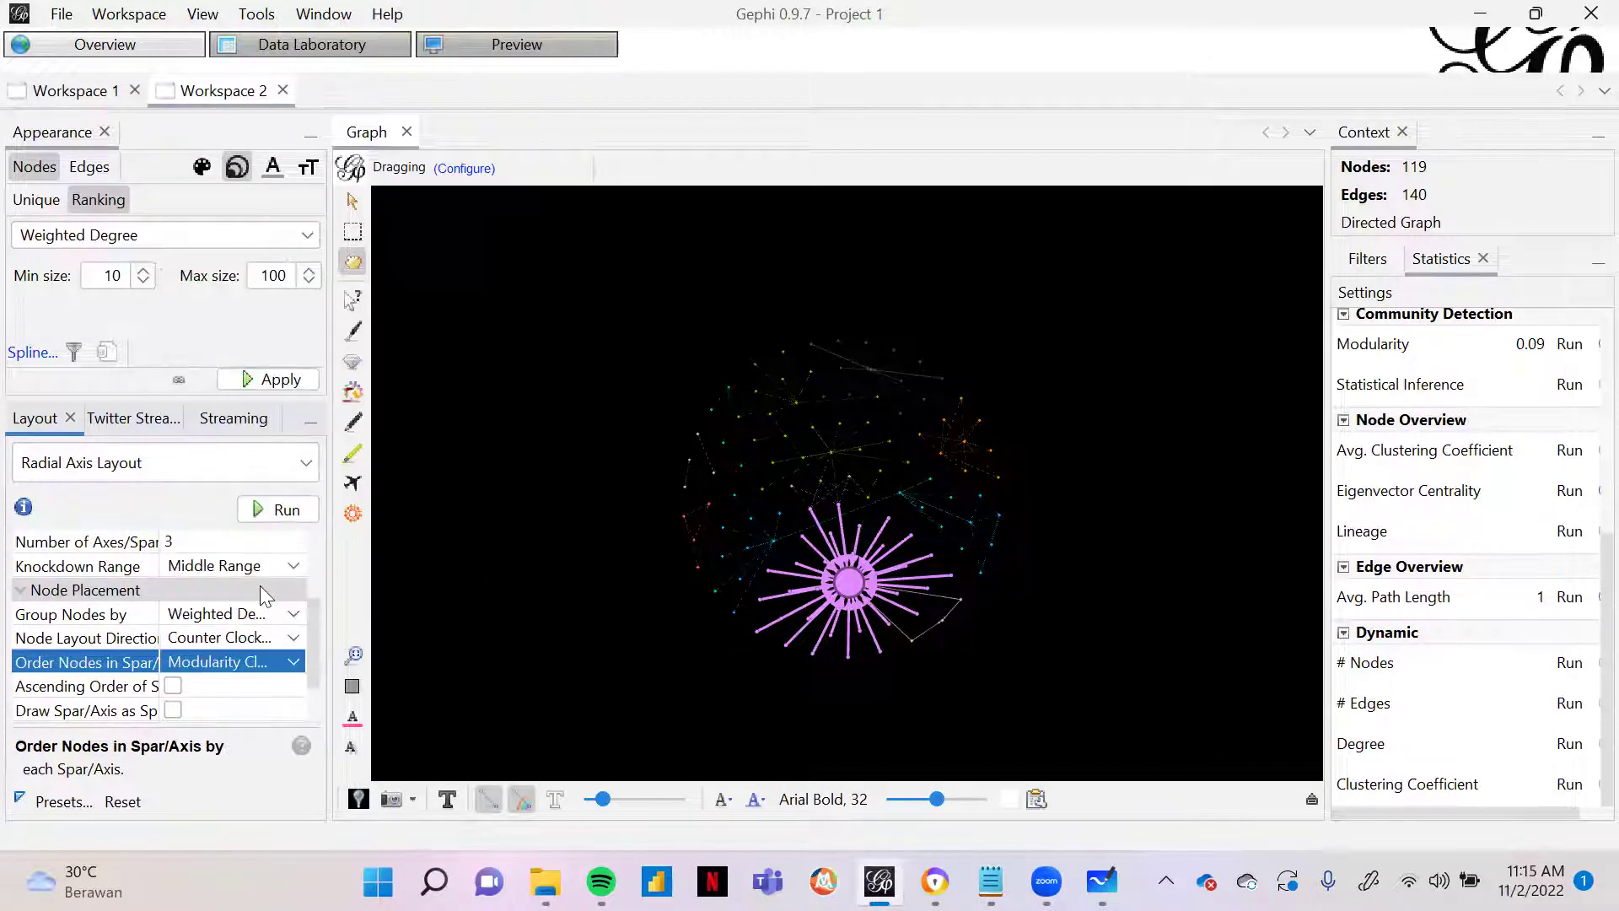
pyautogui.scroll(-1, 253, 620)
pyautogui.scroll(3, 261, 582)
pyautogui.click(283, 511)
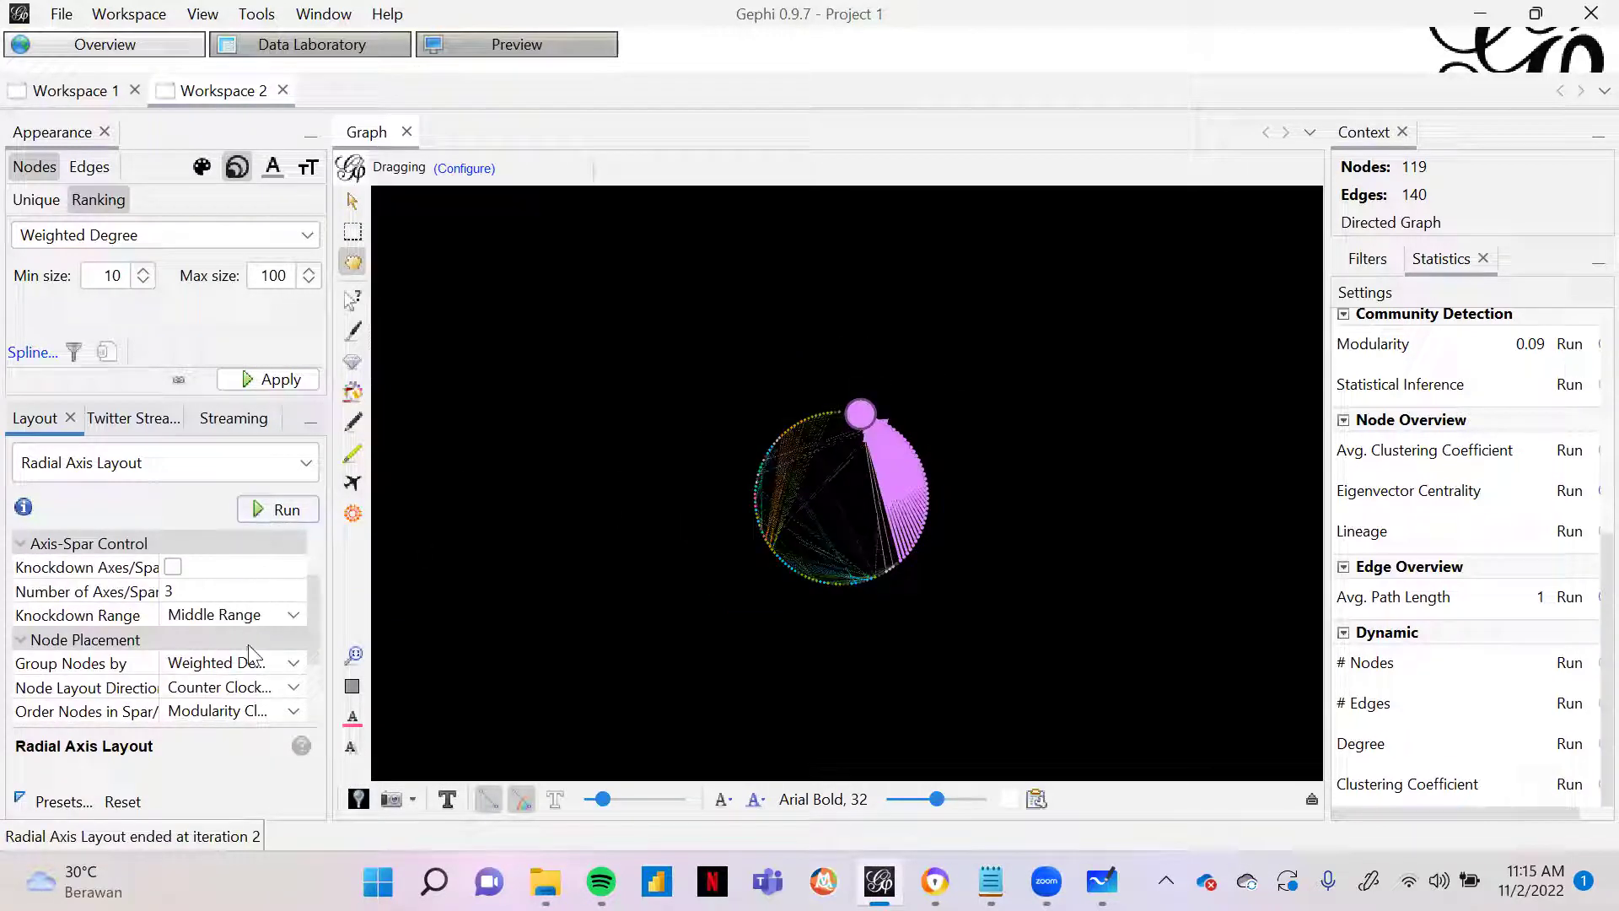
# Step: Set the node layout direction to Clockwise and rerun the Radial Axis Layout
pyautogui.click(253, 687)
pyautogui.click(202, 737)
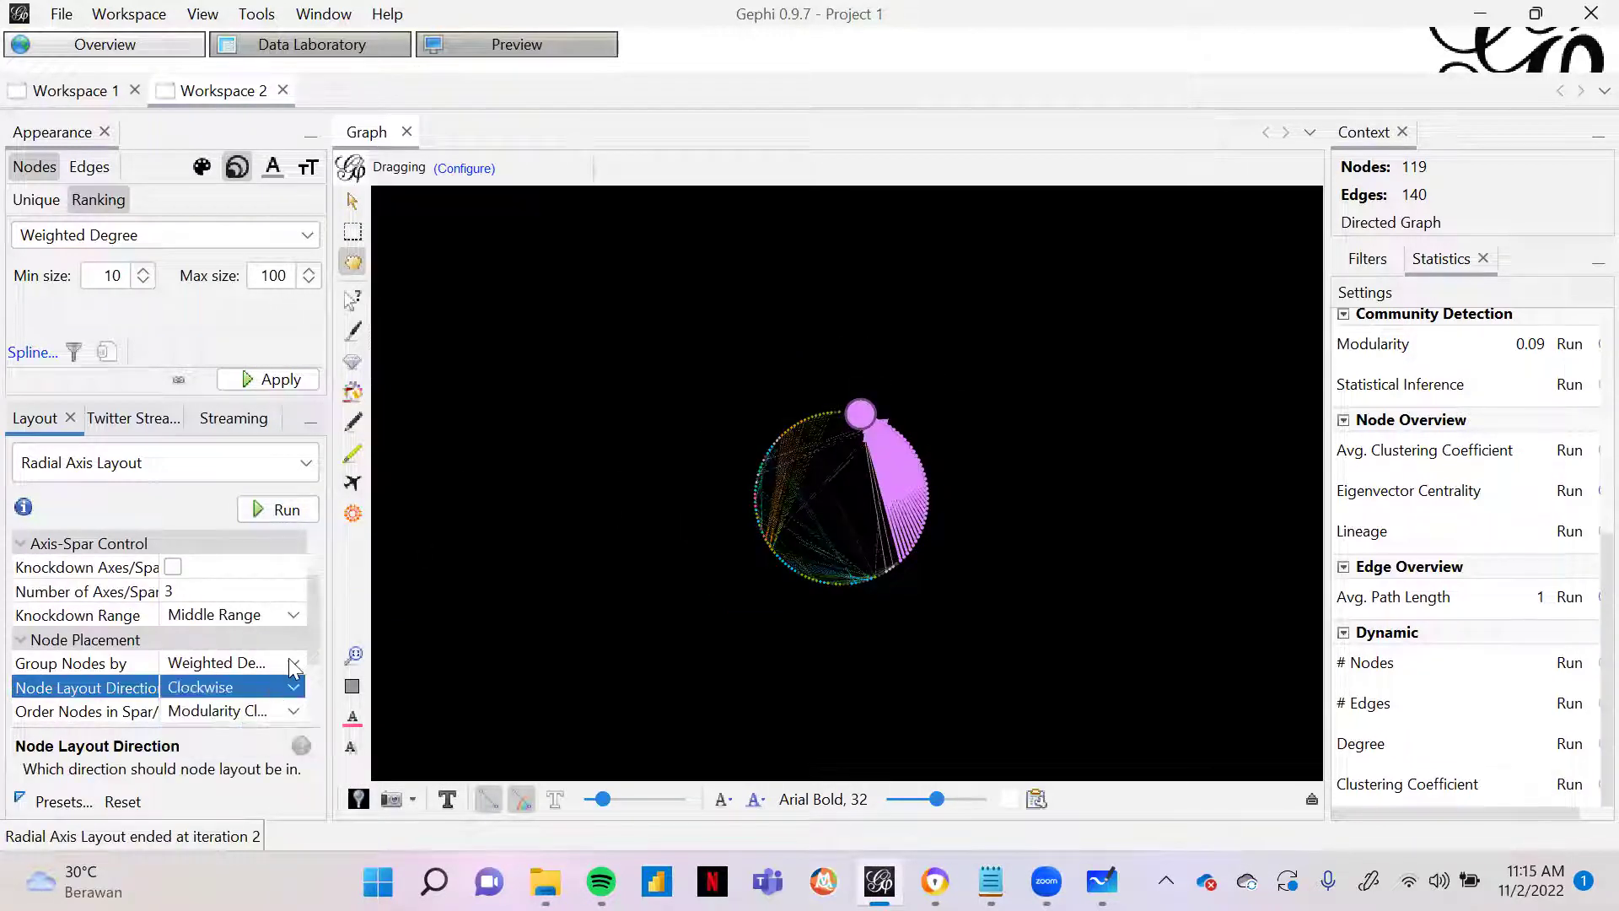
pyautogui.click(277, 511)
# Step: Enable Knockdown Axes/Spars for the Radial Axis Layout and rerun it
pyautogui.scroll(-3, 268, 622)
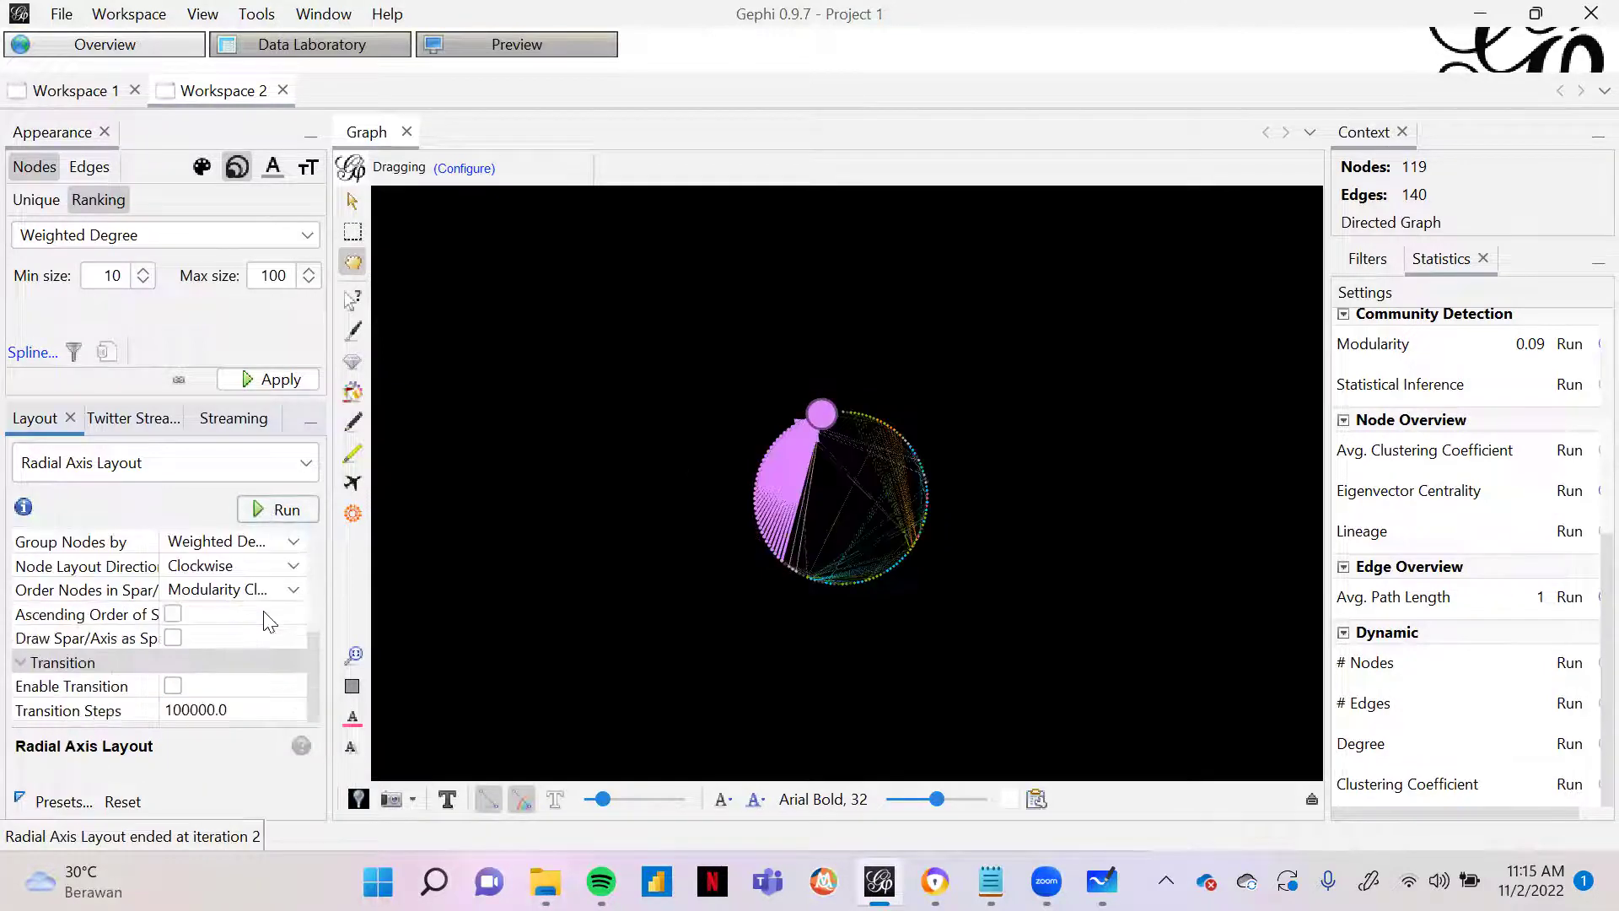
pyautogui.scroll(4, 268, 622)
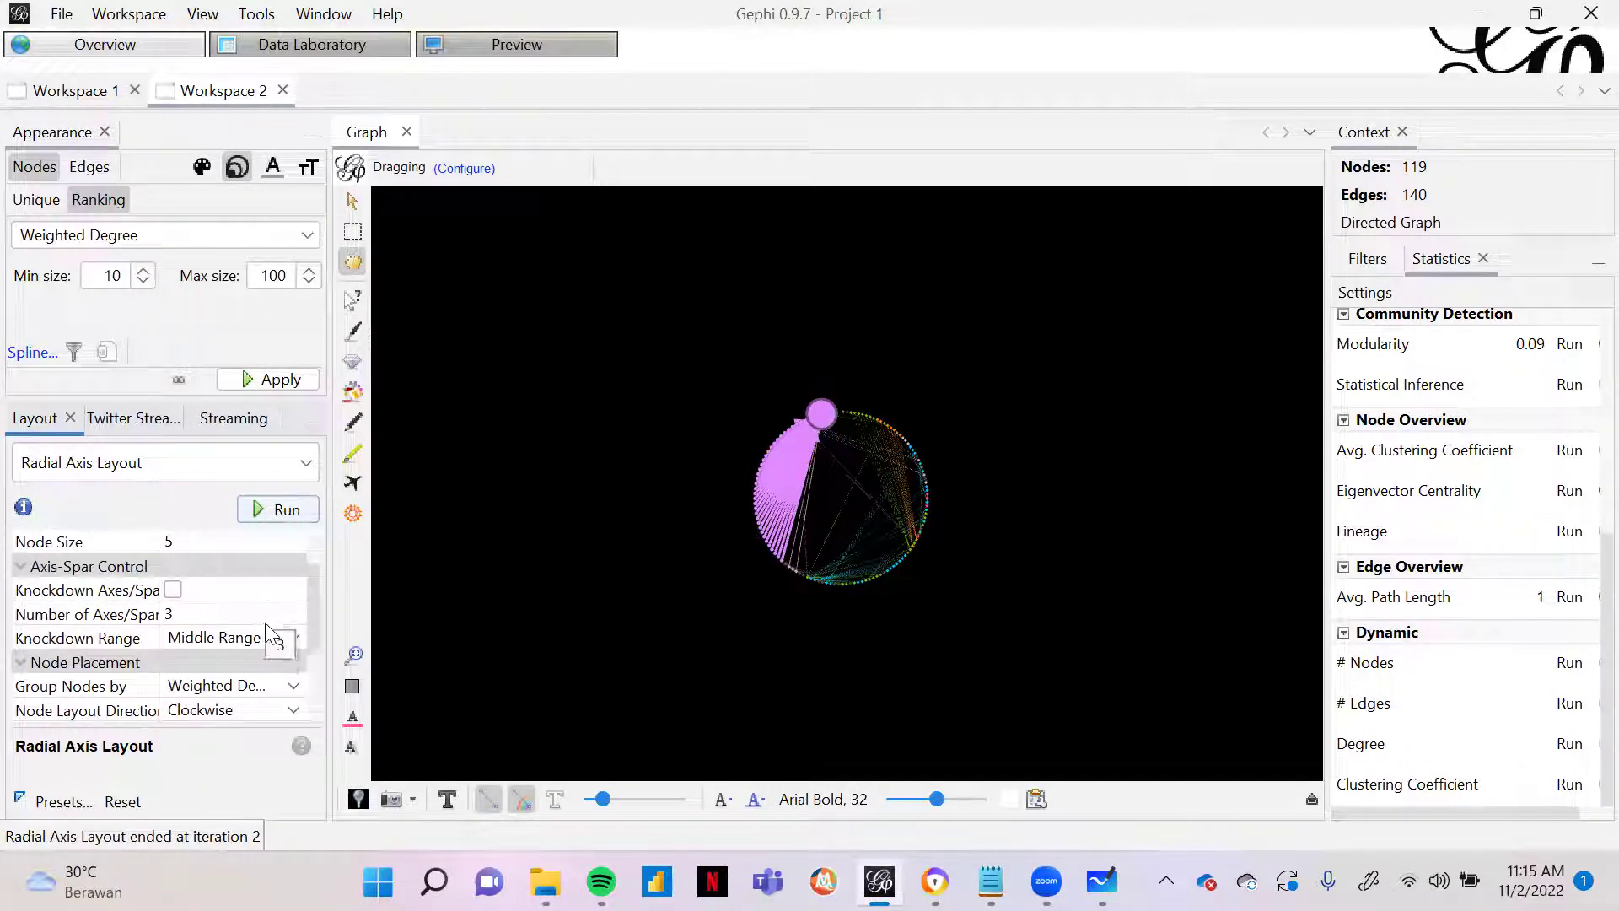
pyautogui.scroll(1, 266, 623)
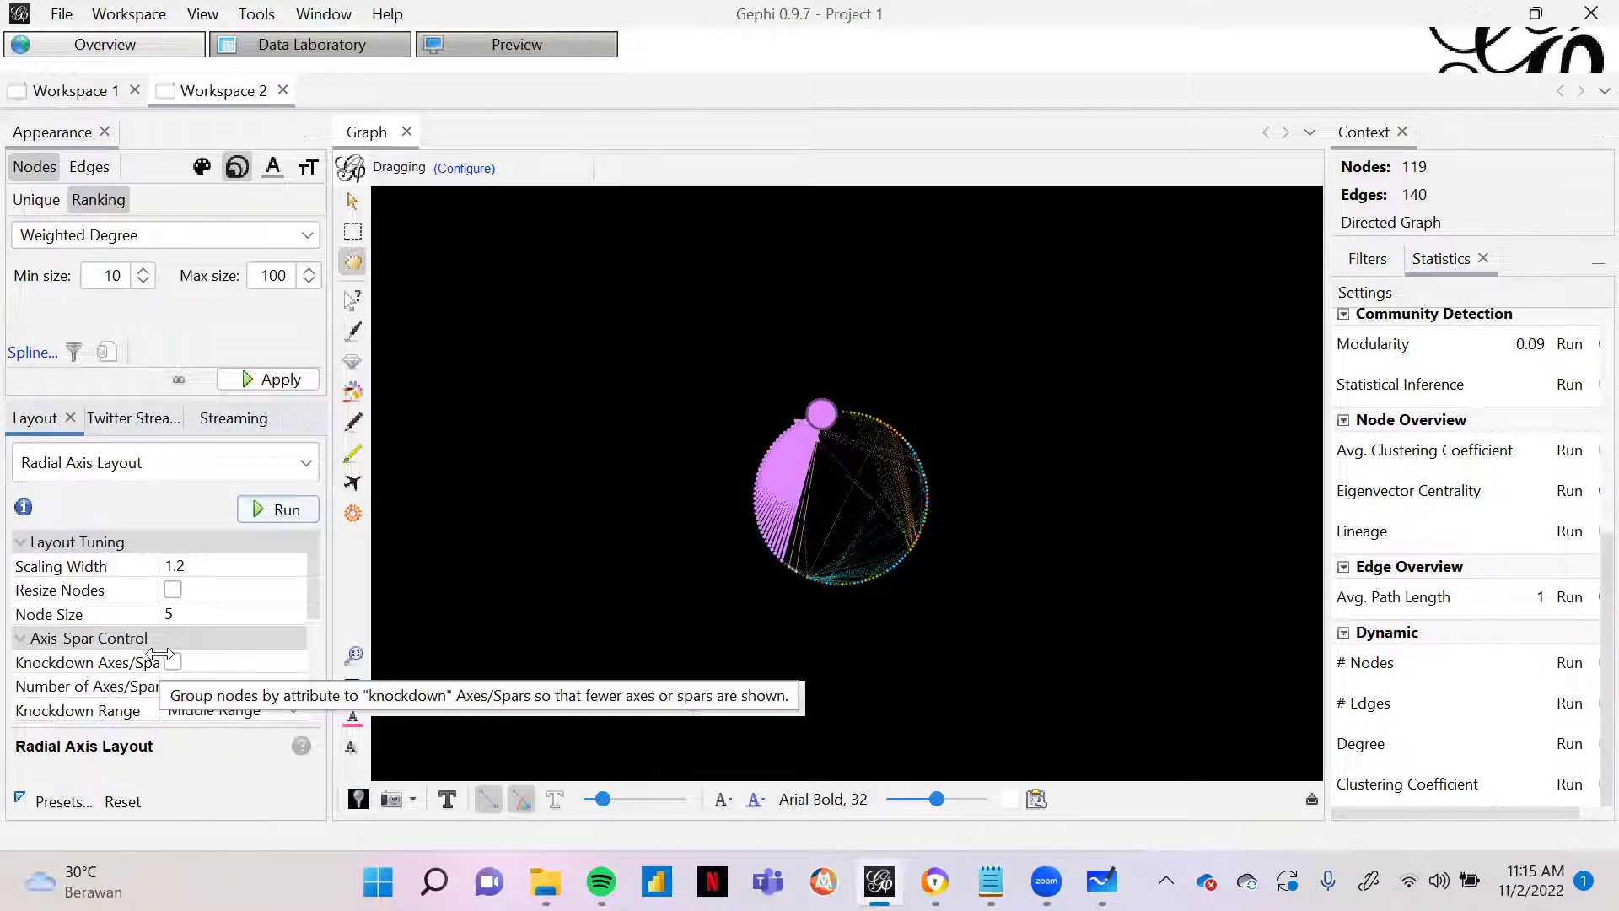
pyautogui.scroll(-2, 197, 650)
pyautogui.scroll(1, 194, 624)
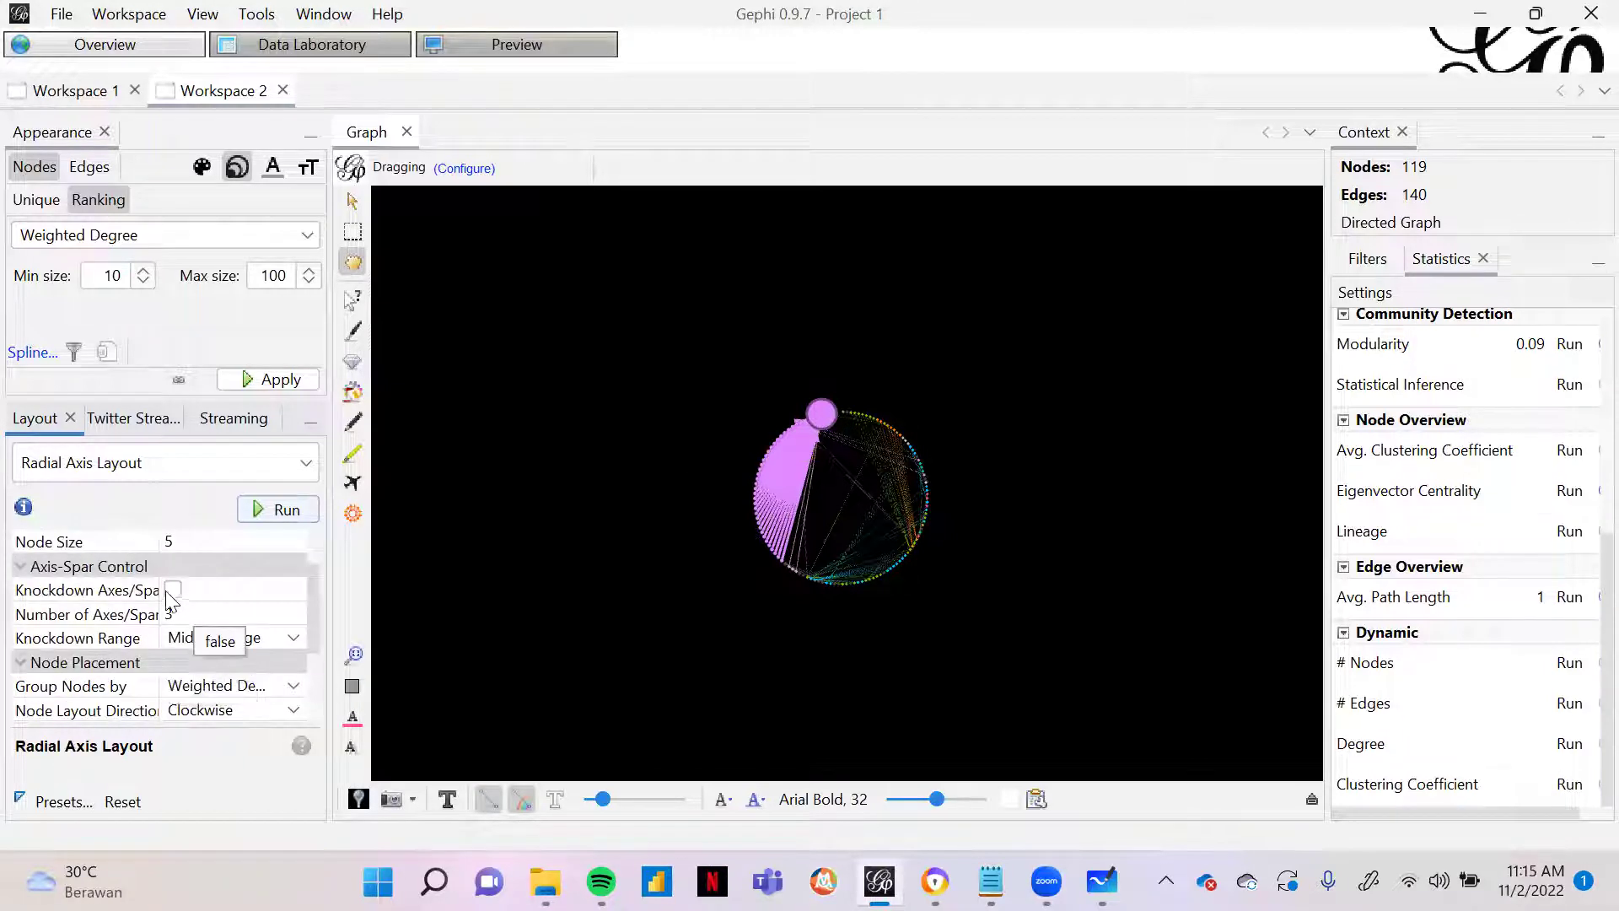
pyautogui.click(172, 592)
pyautogui.scroll(-2, 203, 622)
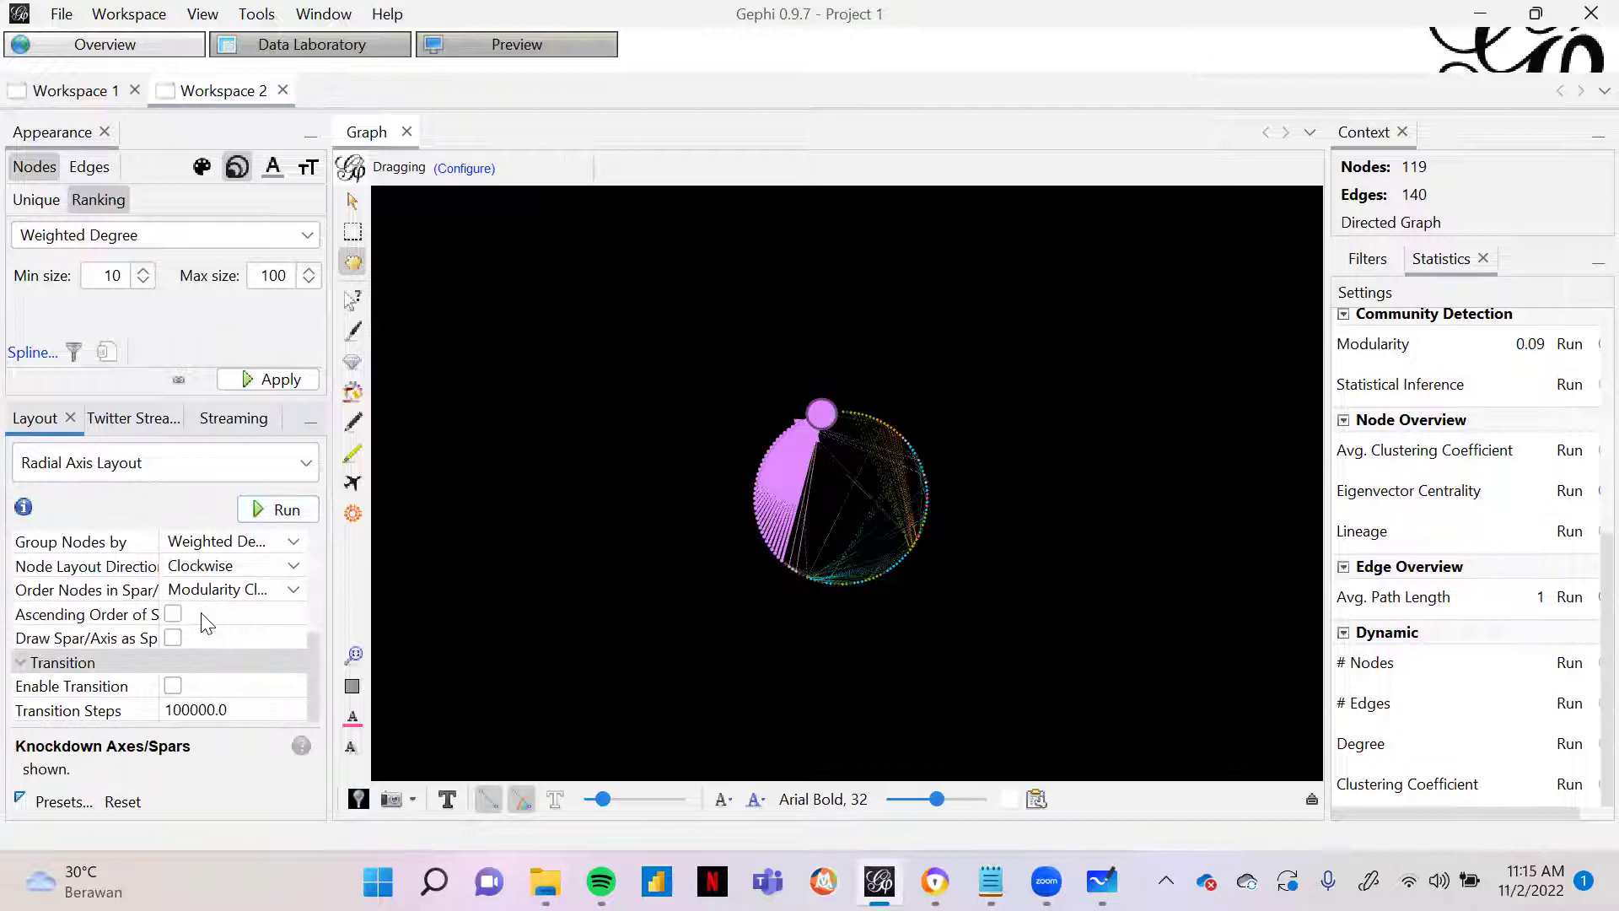
pyautogui.scroll(1, 202, 629)
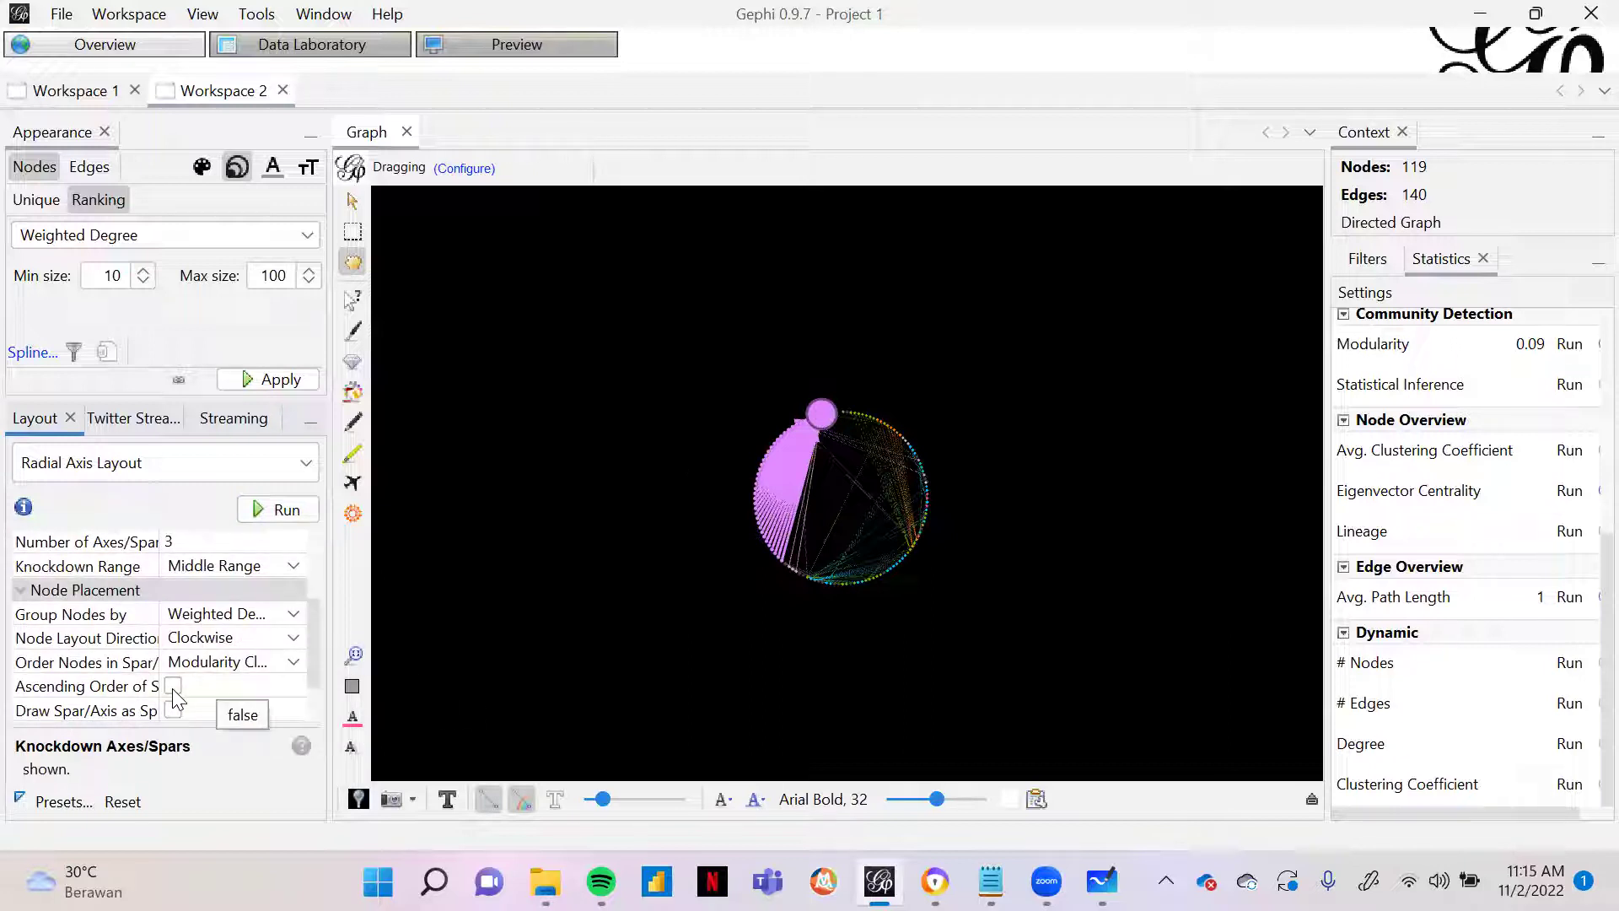
pyautogui.click(282, 510)
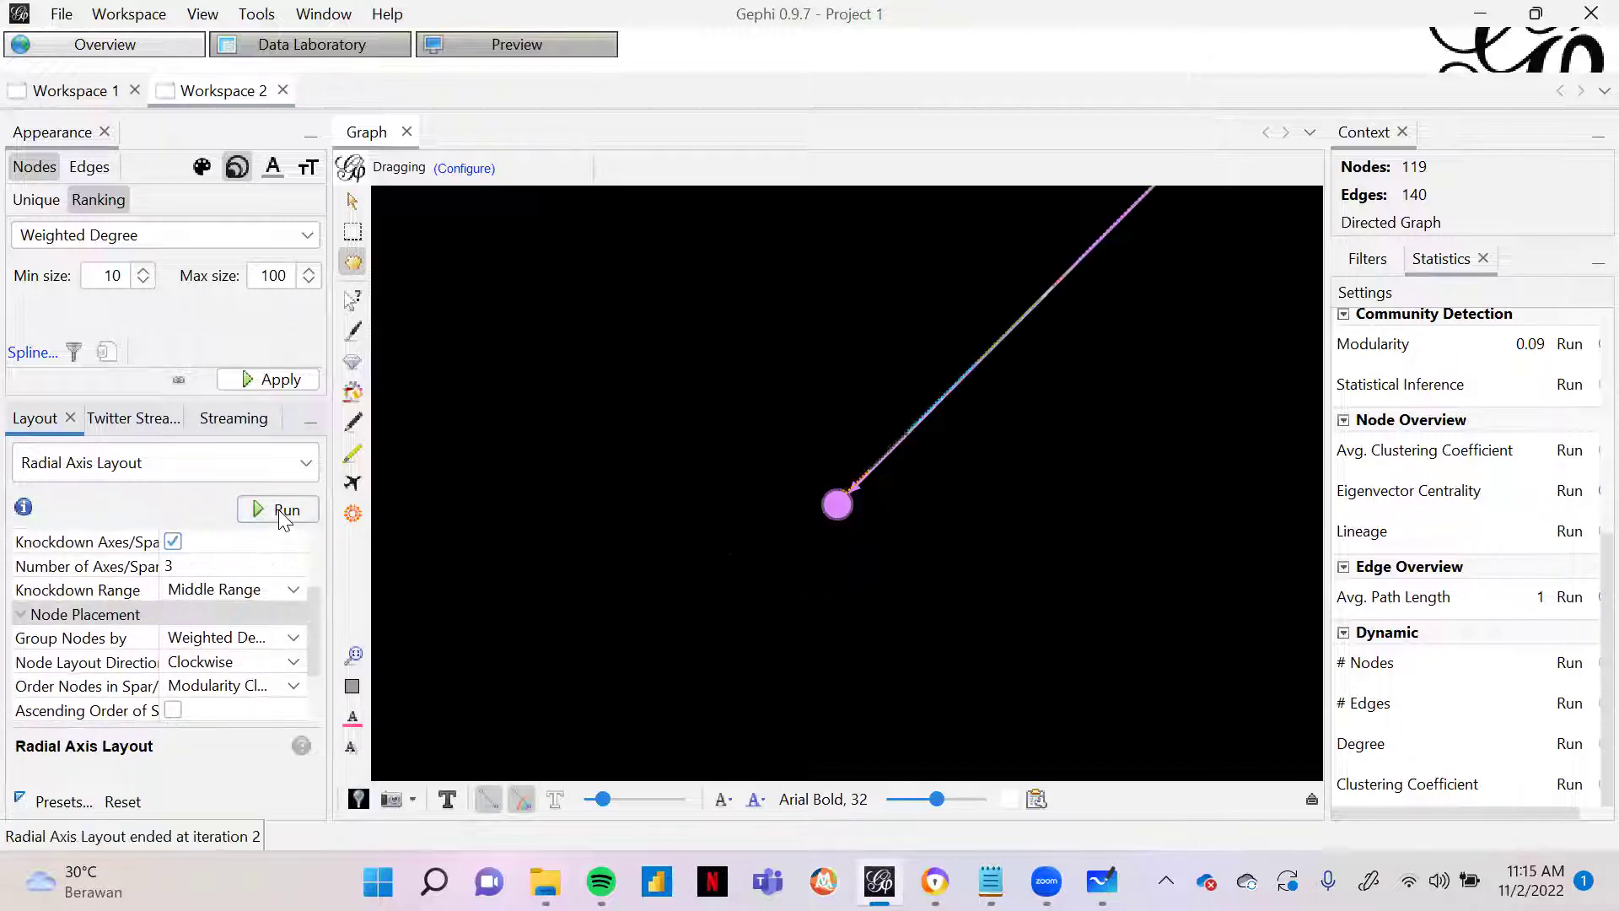
# Step: Disable Knockdown Axes/Spars, rerun the Radial Axis Layout and inspect the circular arrangement
pyautogui.click(213, 548)
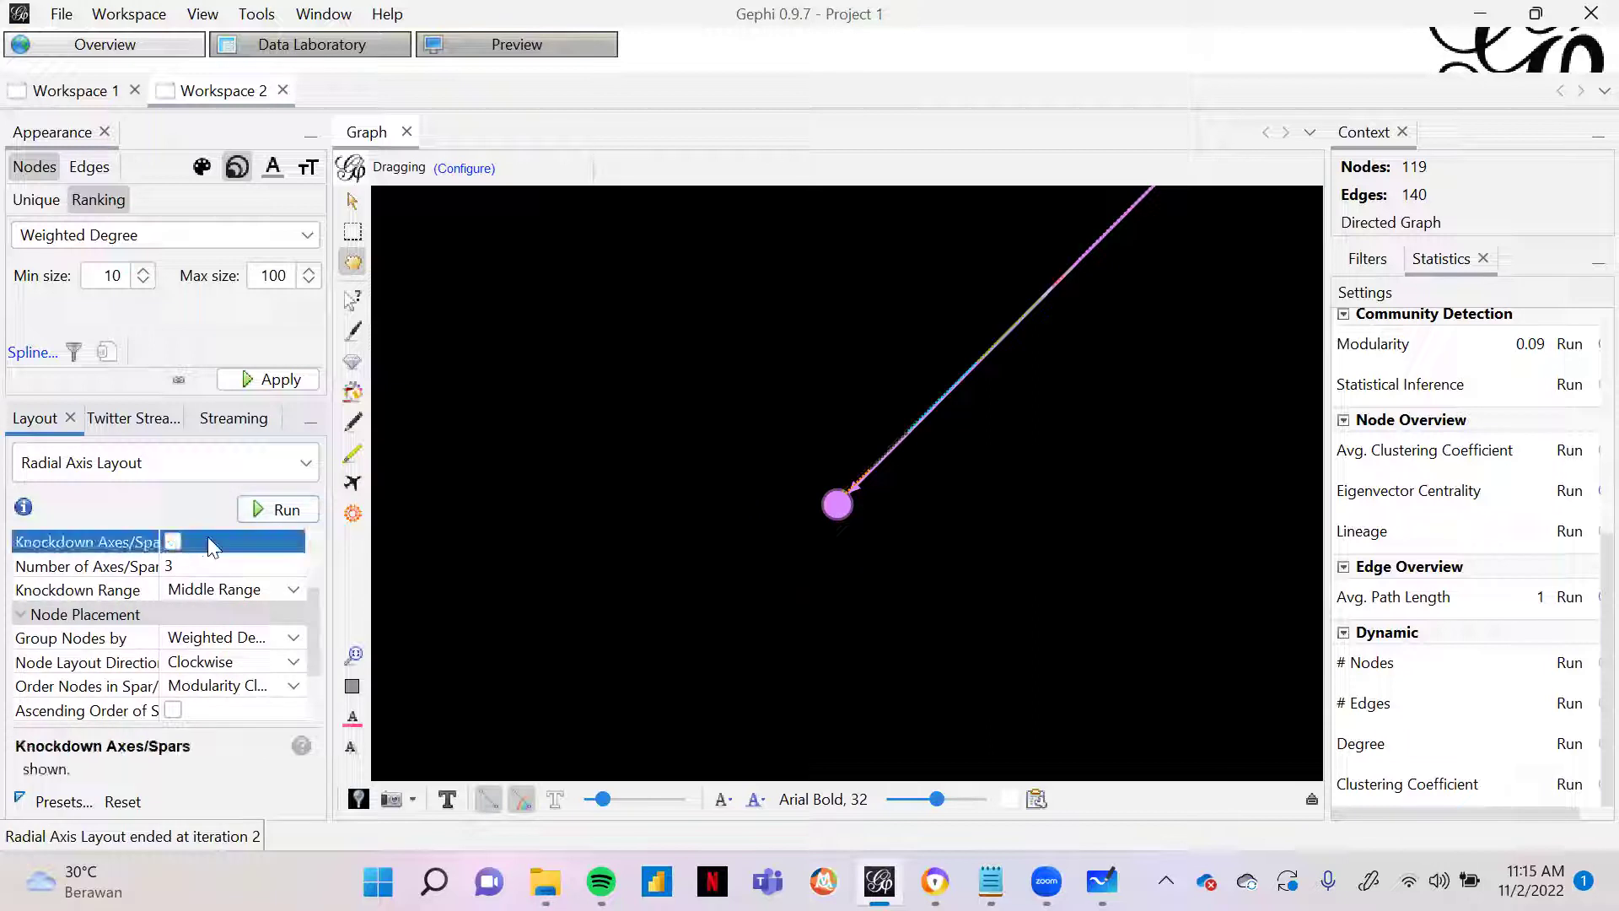
pyautogui.click(268, 511)
pyautogui.scroll(2, 891, 536)
pyautogui.scroll(1, 887, 533)
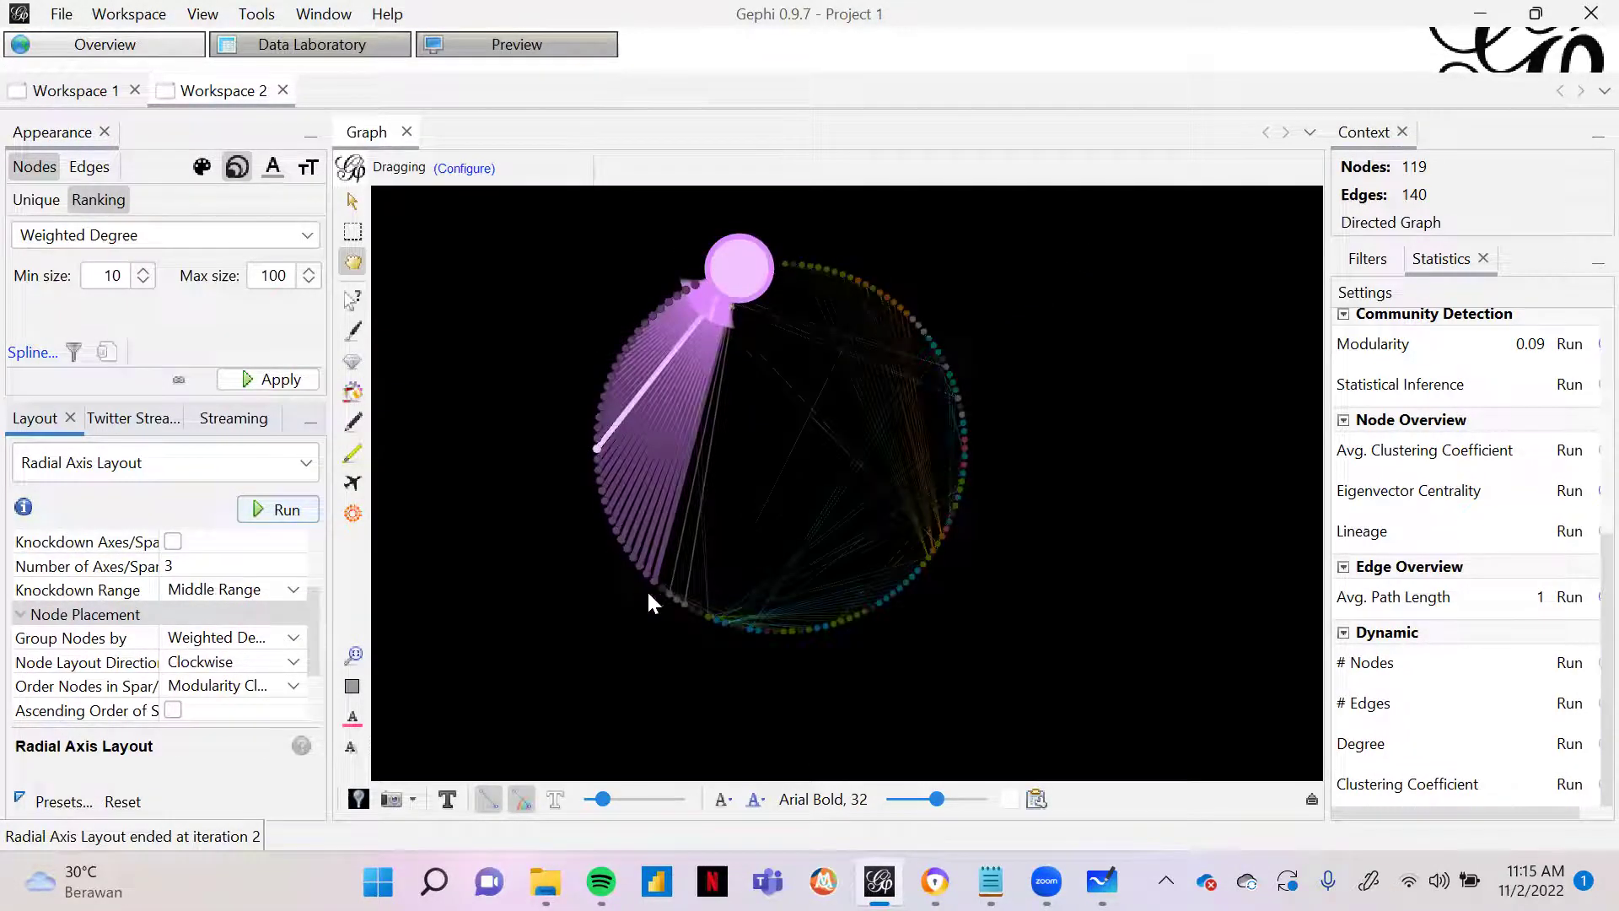
# Step: Run the Fruchterman Reingold layout on the radial arrangement, stopping it once the nodes have spread out
pyautogui.click(224, 459)
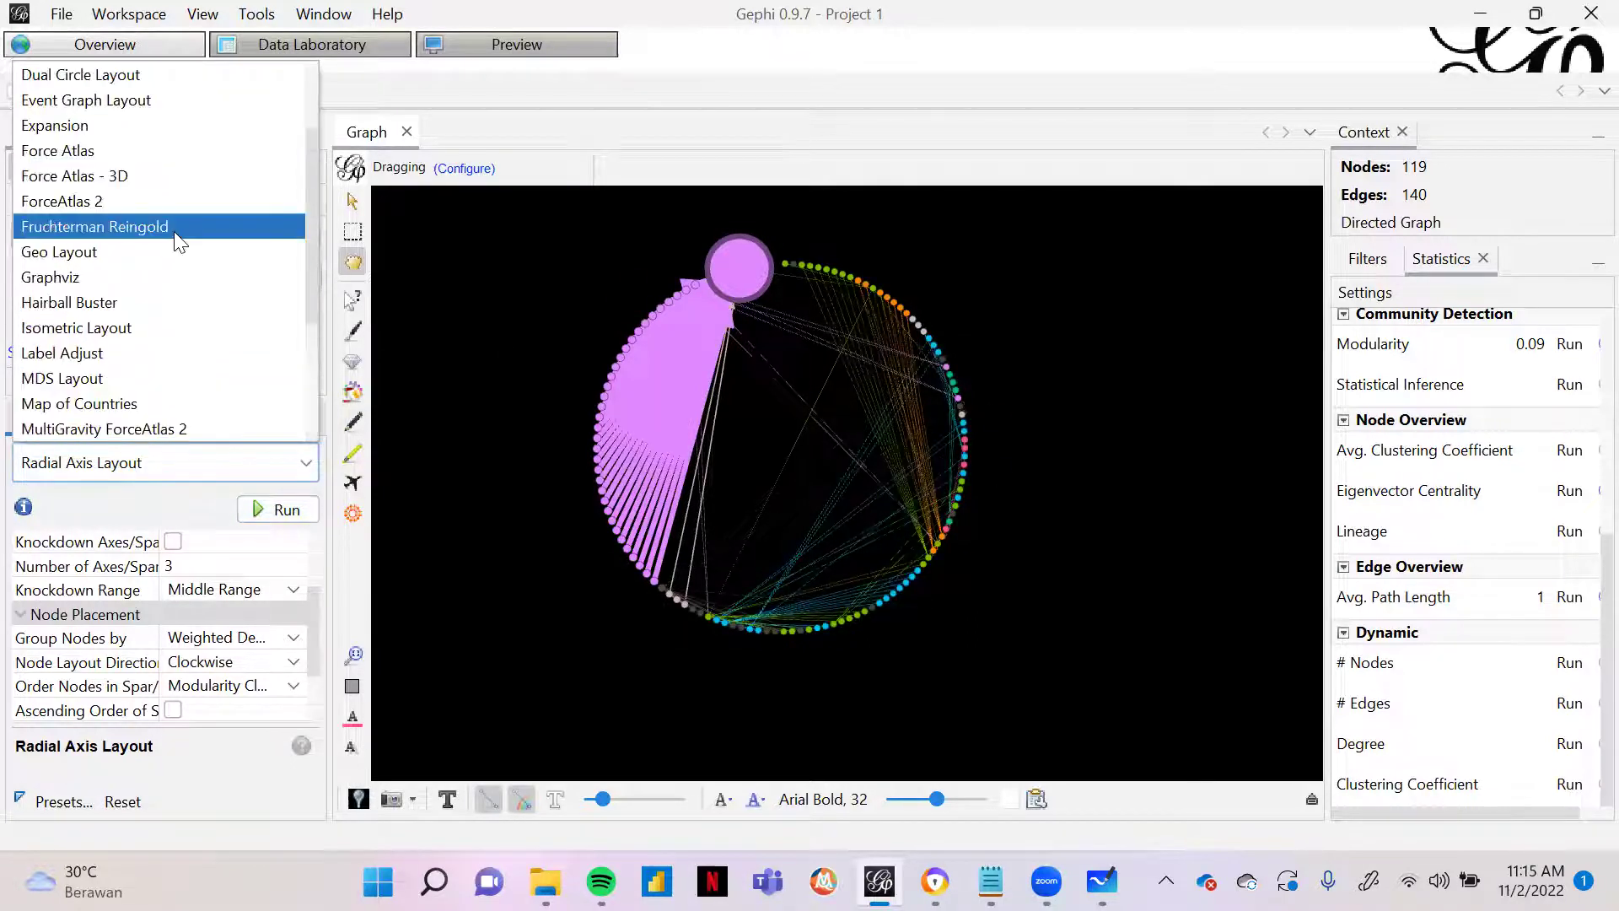
pyautogui.click(179, 228)
pyautogui.click(272, 510)
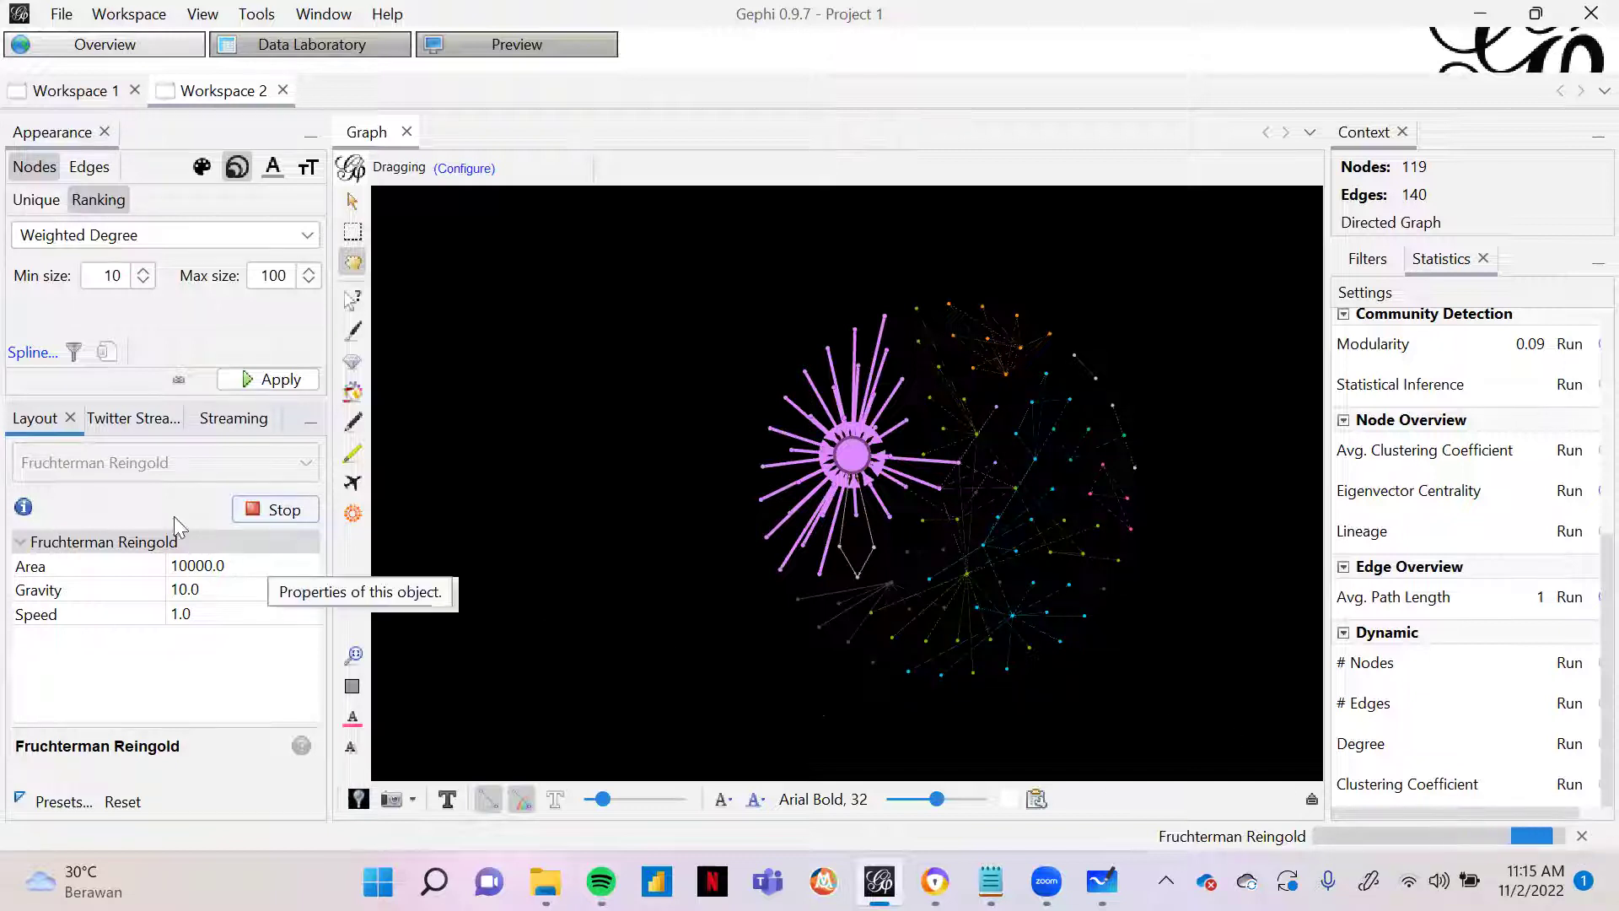
pyautogui.click(299, 511)
# Step: Run the Yifan Hu layout with its default properties on the black-background graph
pyautogui.click(202, 464)
pyautogui.scroll(-3, 211, 430)
pyautogui.click(184, 405)
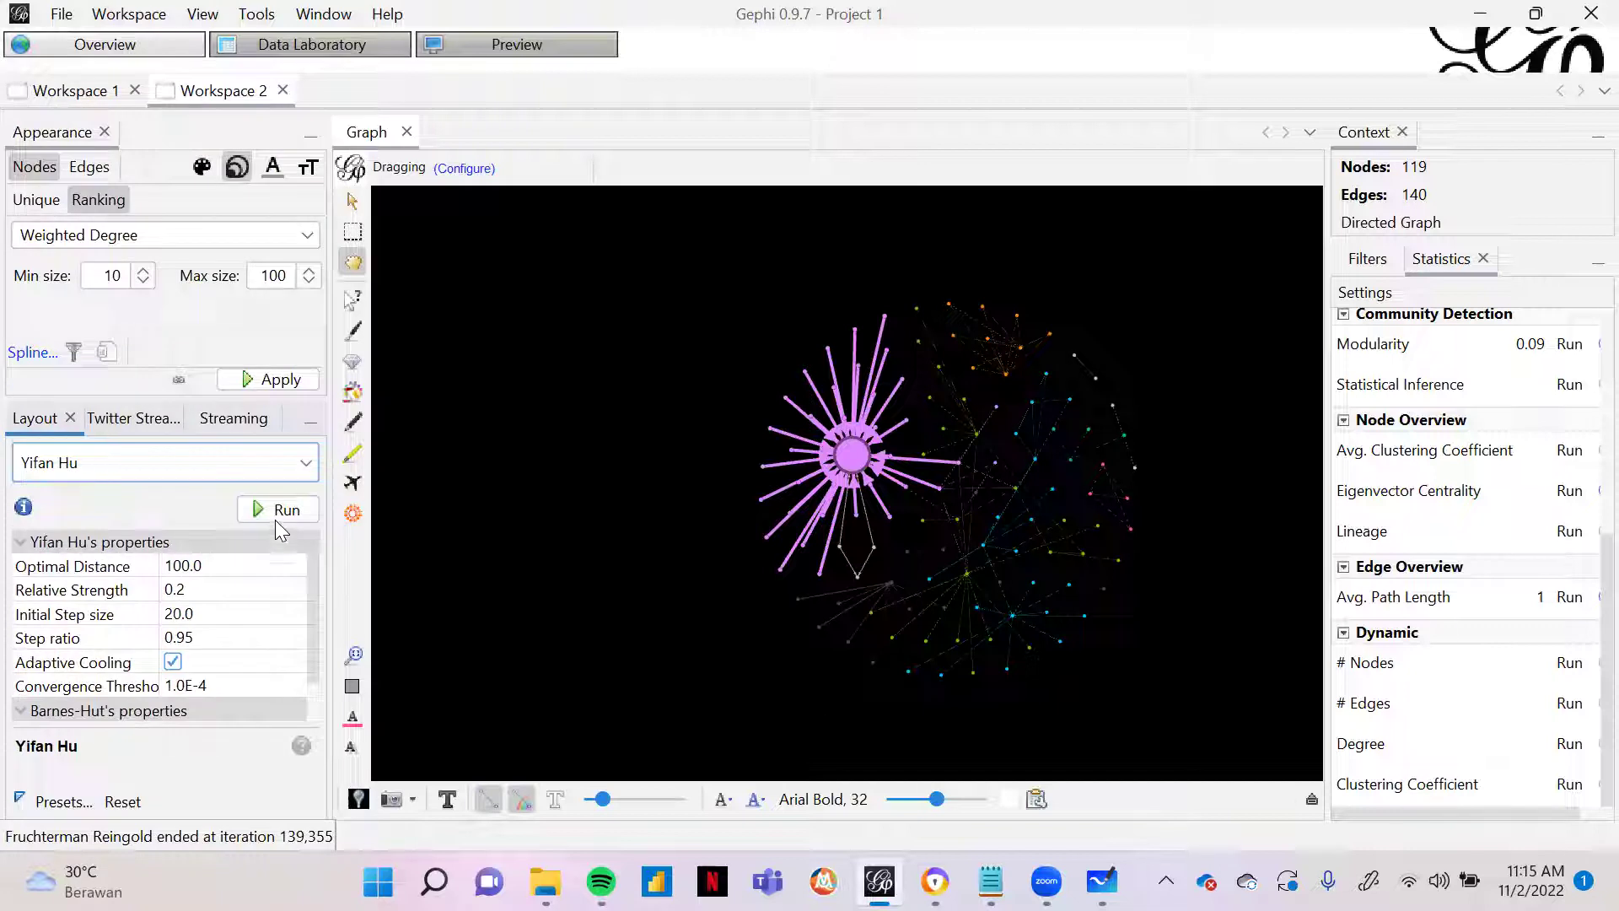
pyautogui.click(273, 509)
# Step: Rearrange the network with the Fruchterman Reingold layout at its default properties and examine the colored communities up close
pyautogui.click(238, 463)
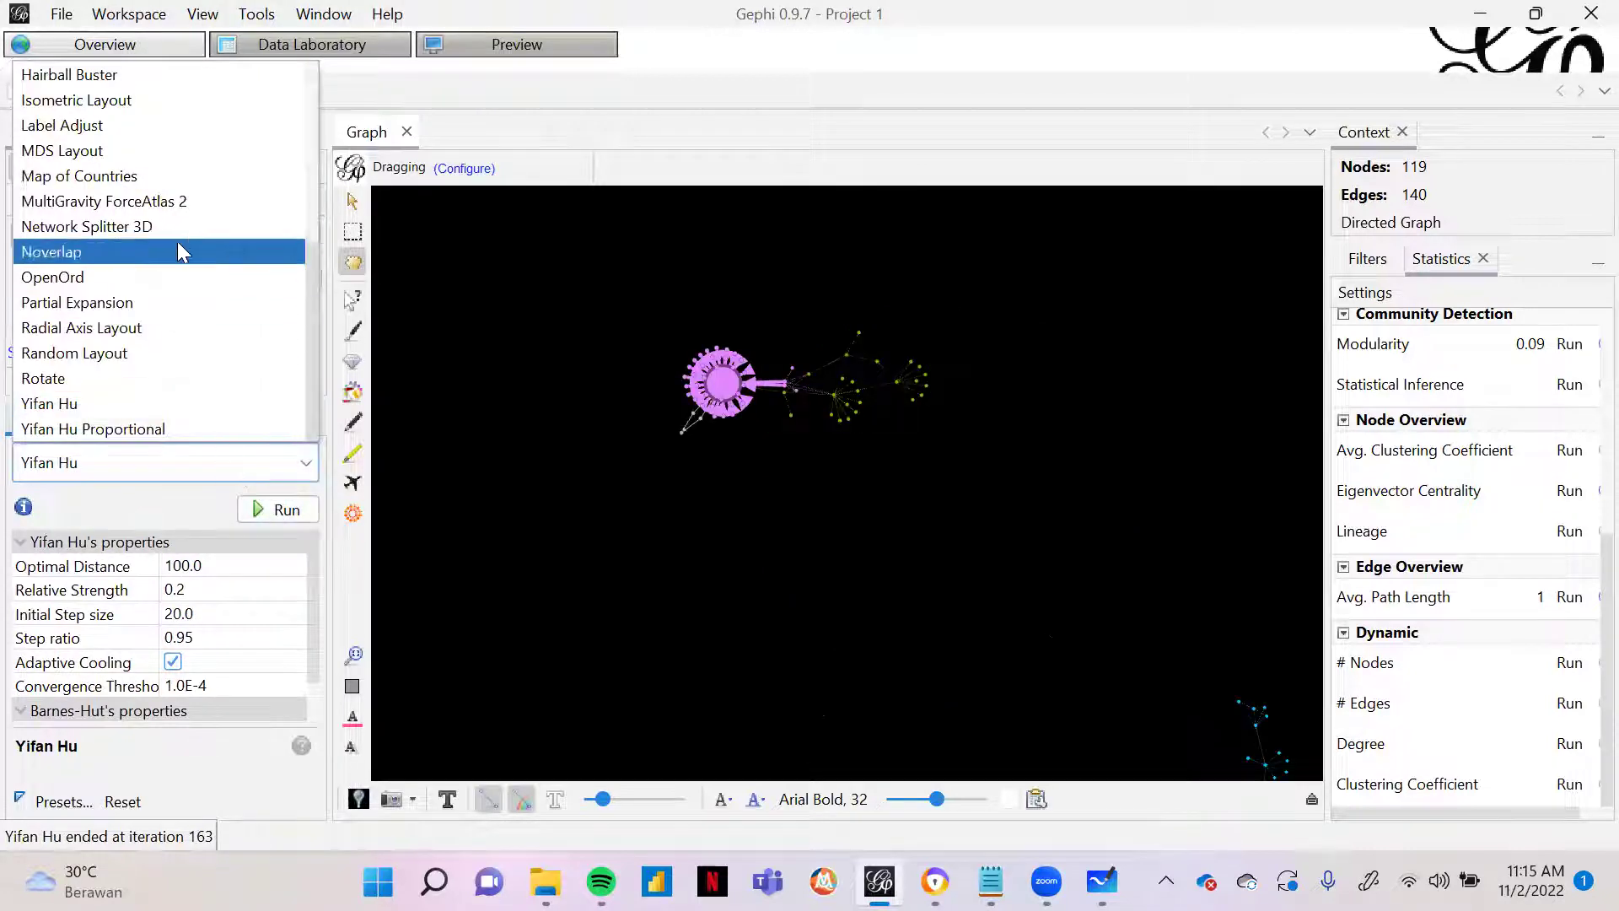
pyautogui.scroll(2, 181, 182)
pyautogui.click(162, 150)
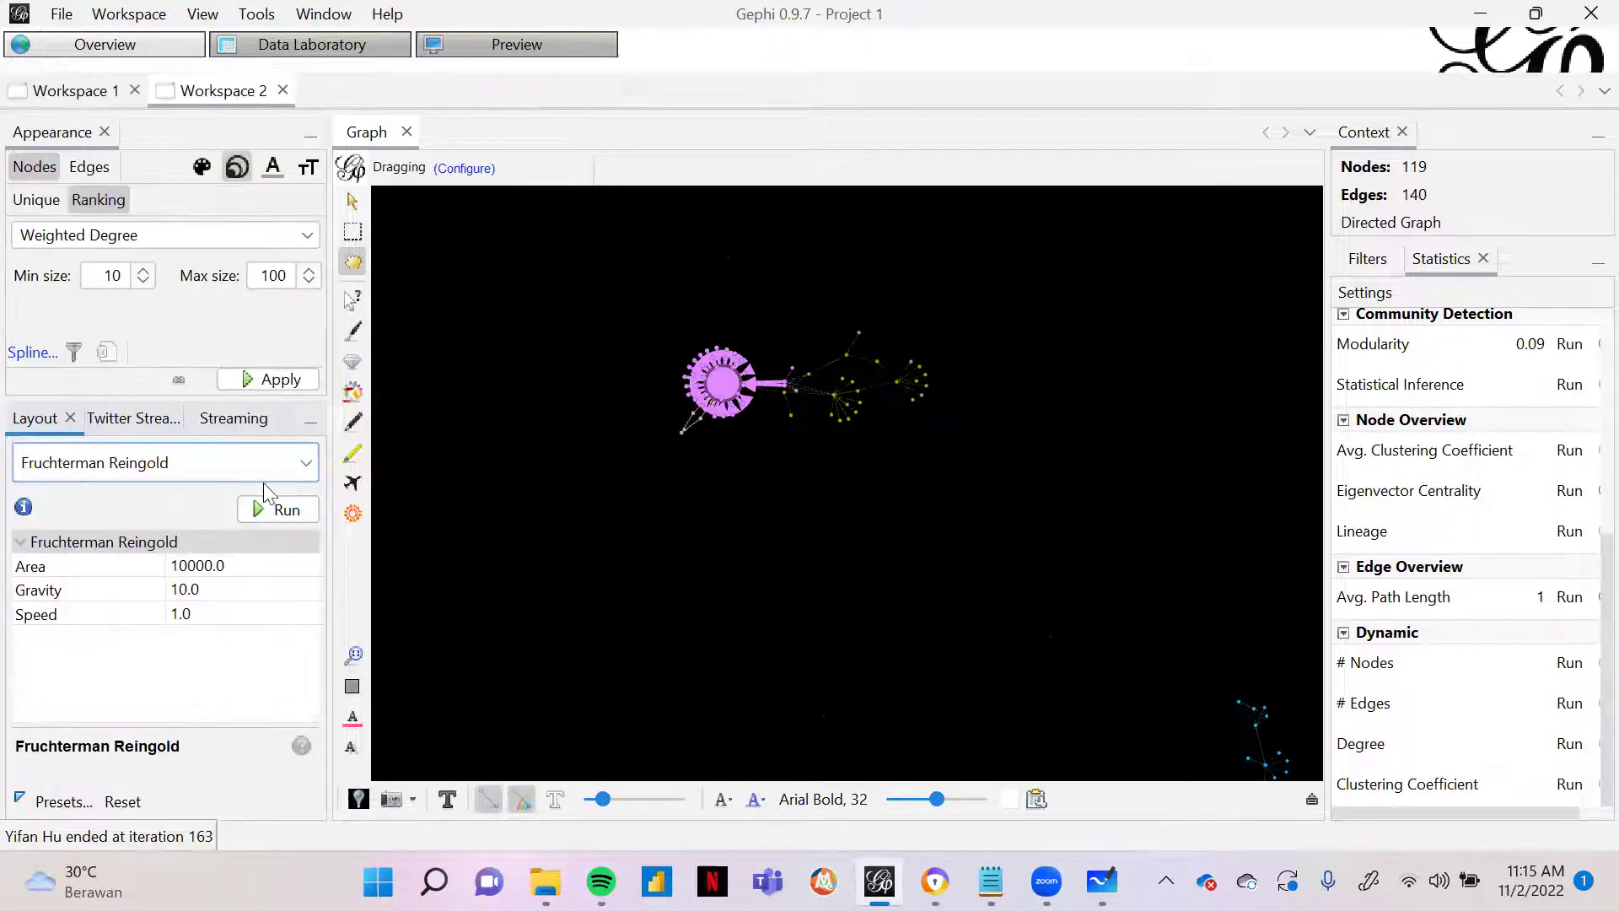
pyautogui.click(268, 511)
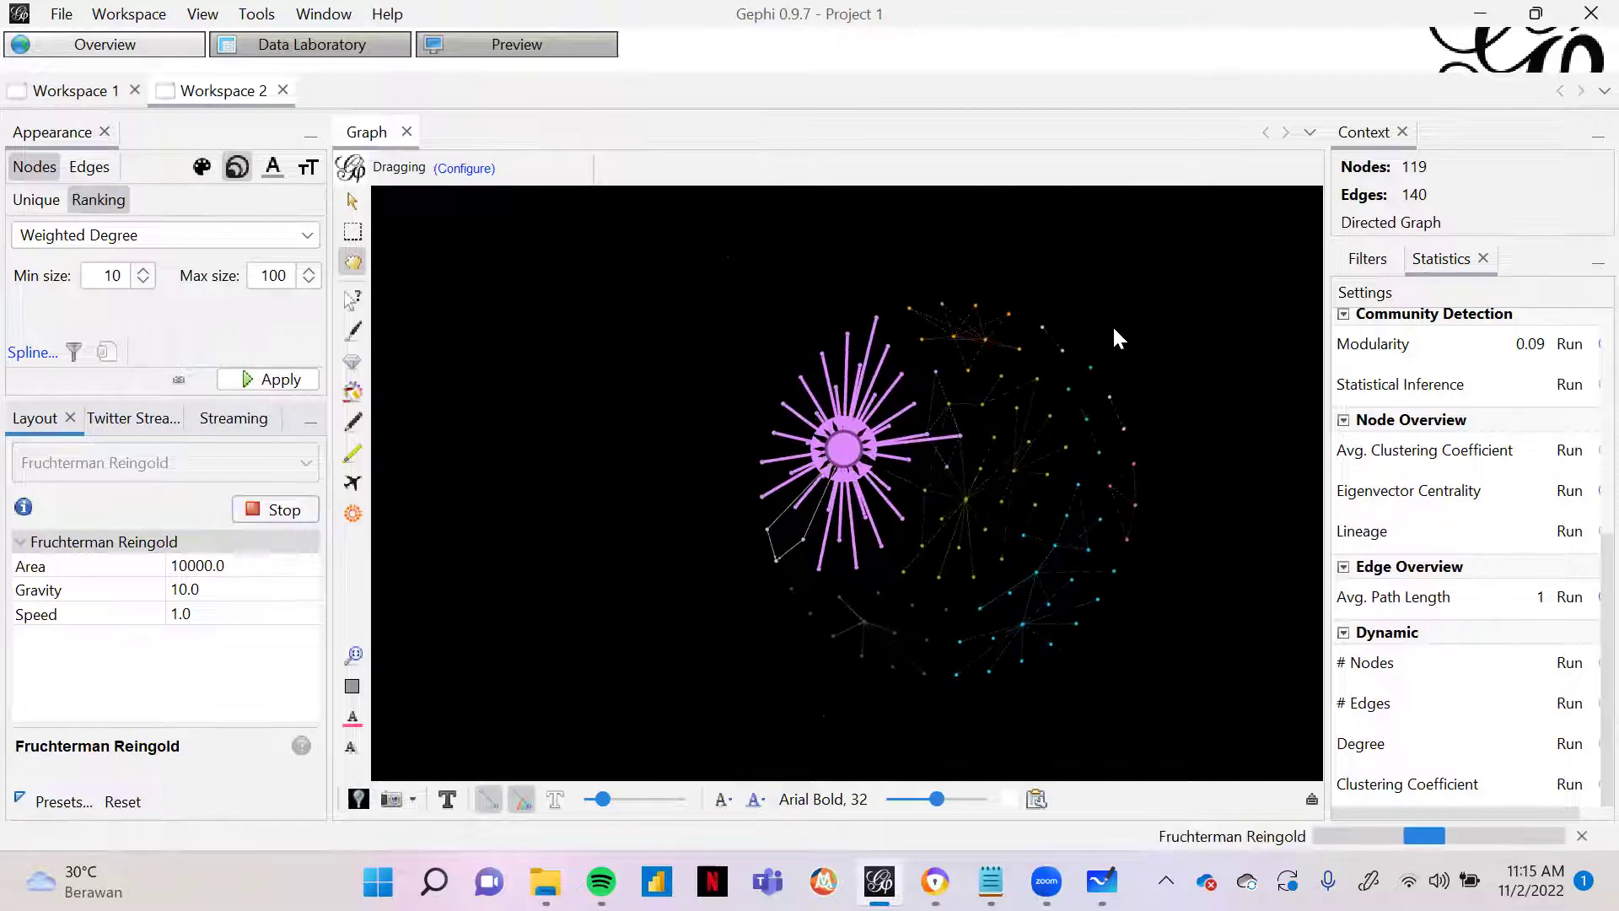
pyautogui.scroll(4, 1120, 602)
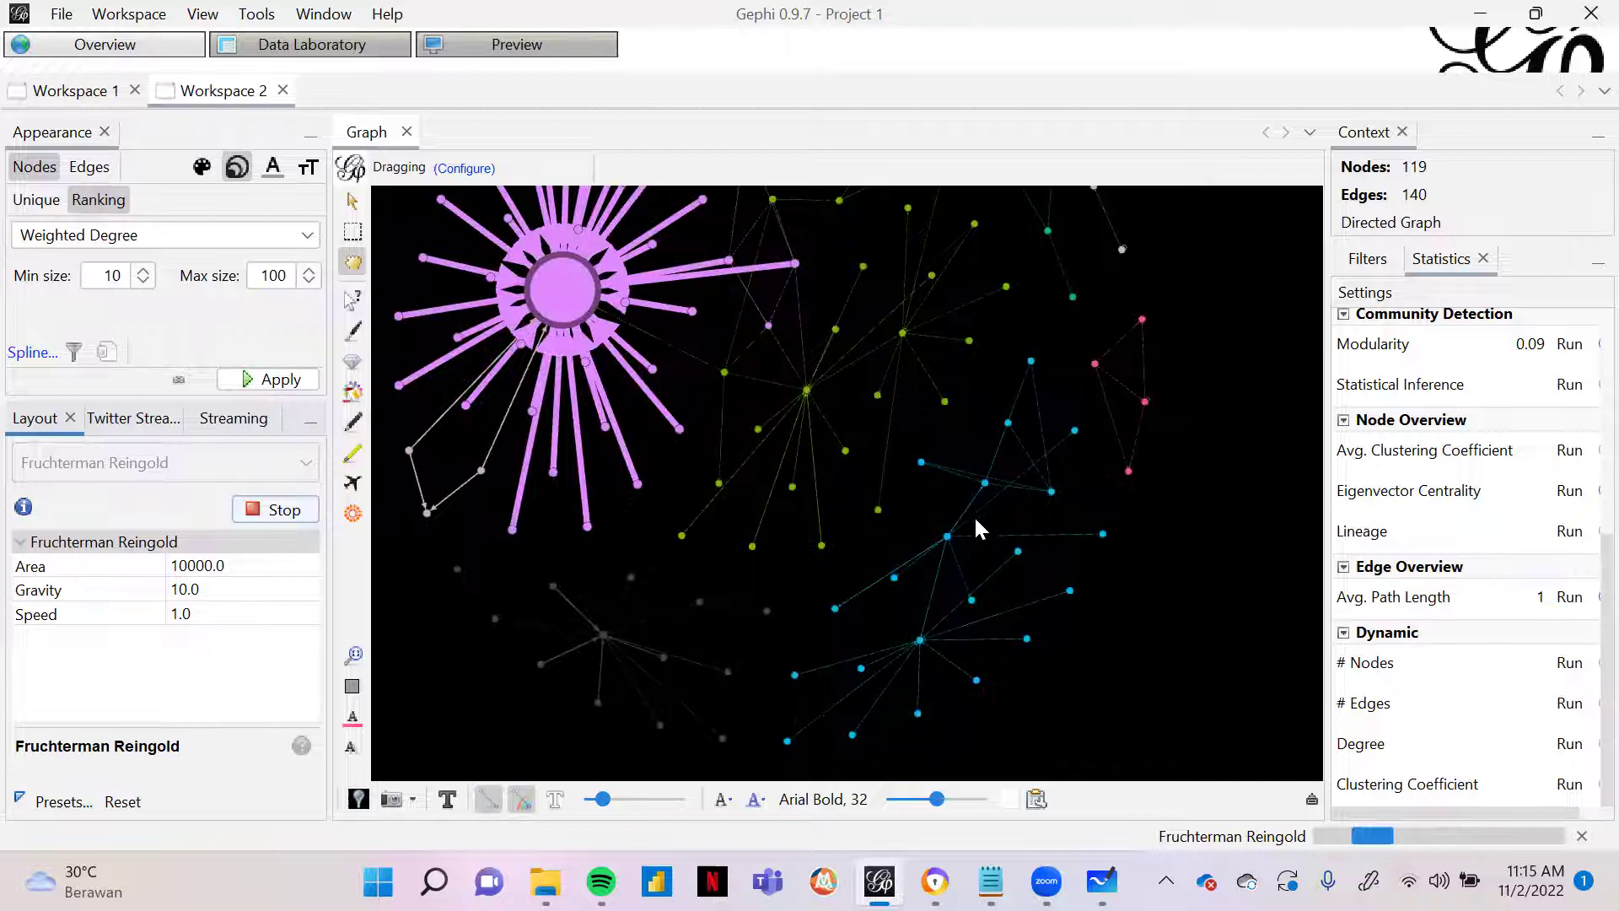
pyautogui.scroll(-3, 869, 414)
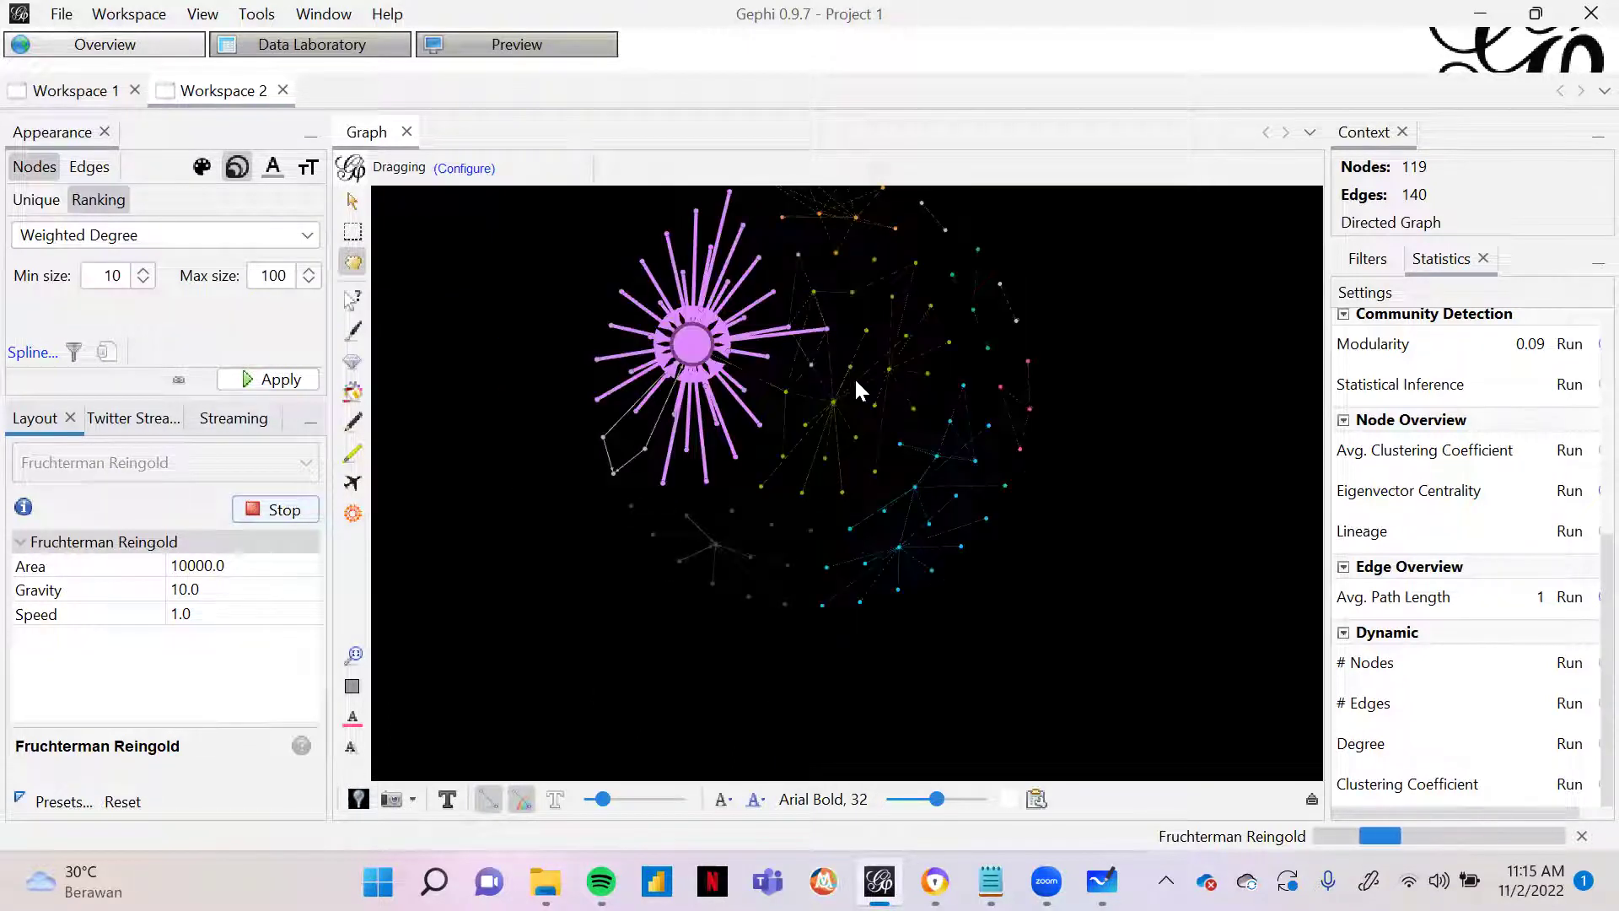
# Step: Stop the running Fruchterman Reingold layout and examine the arrangement of the colored communities
pyautogui.click(1582, 837)
pyautogui.click(870, 504)
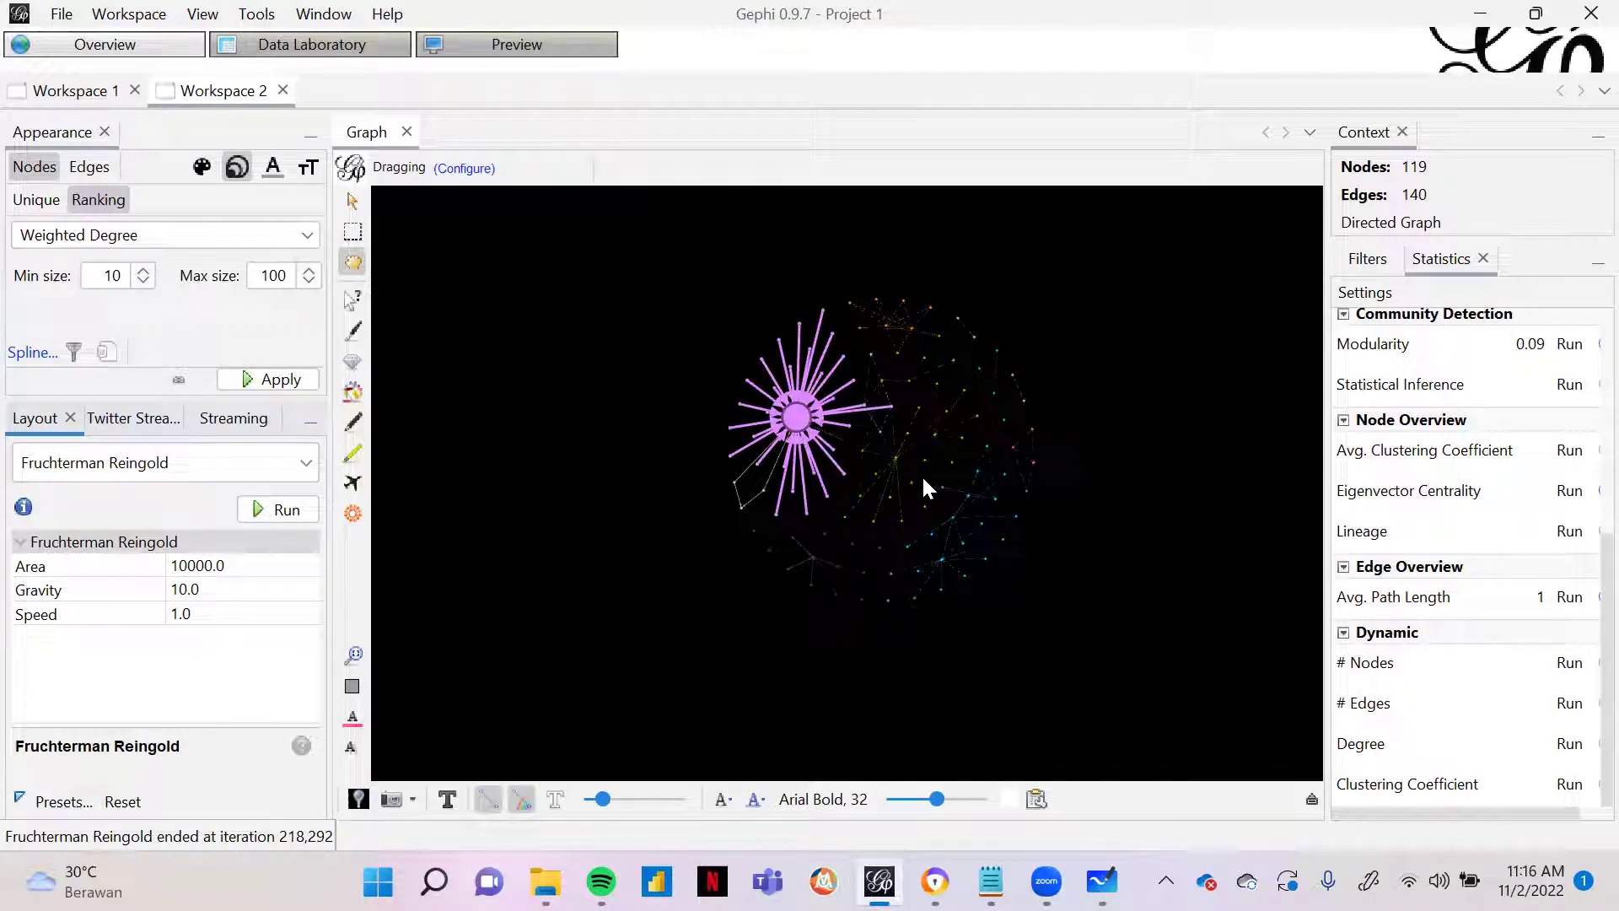
pyautogui.scroll(5, 1108, 504)
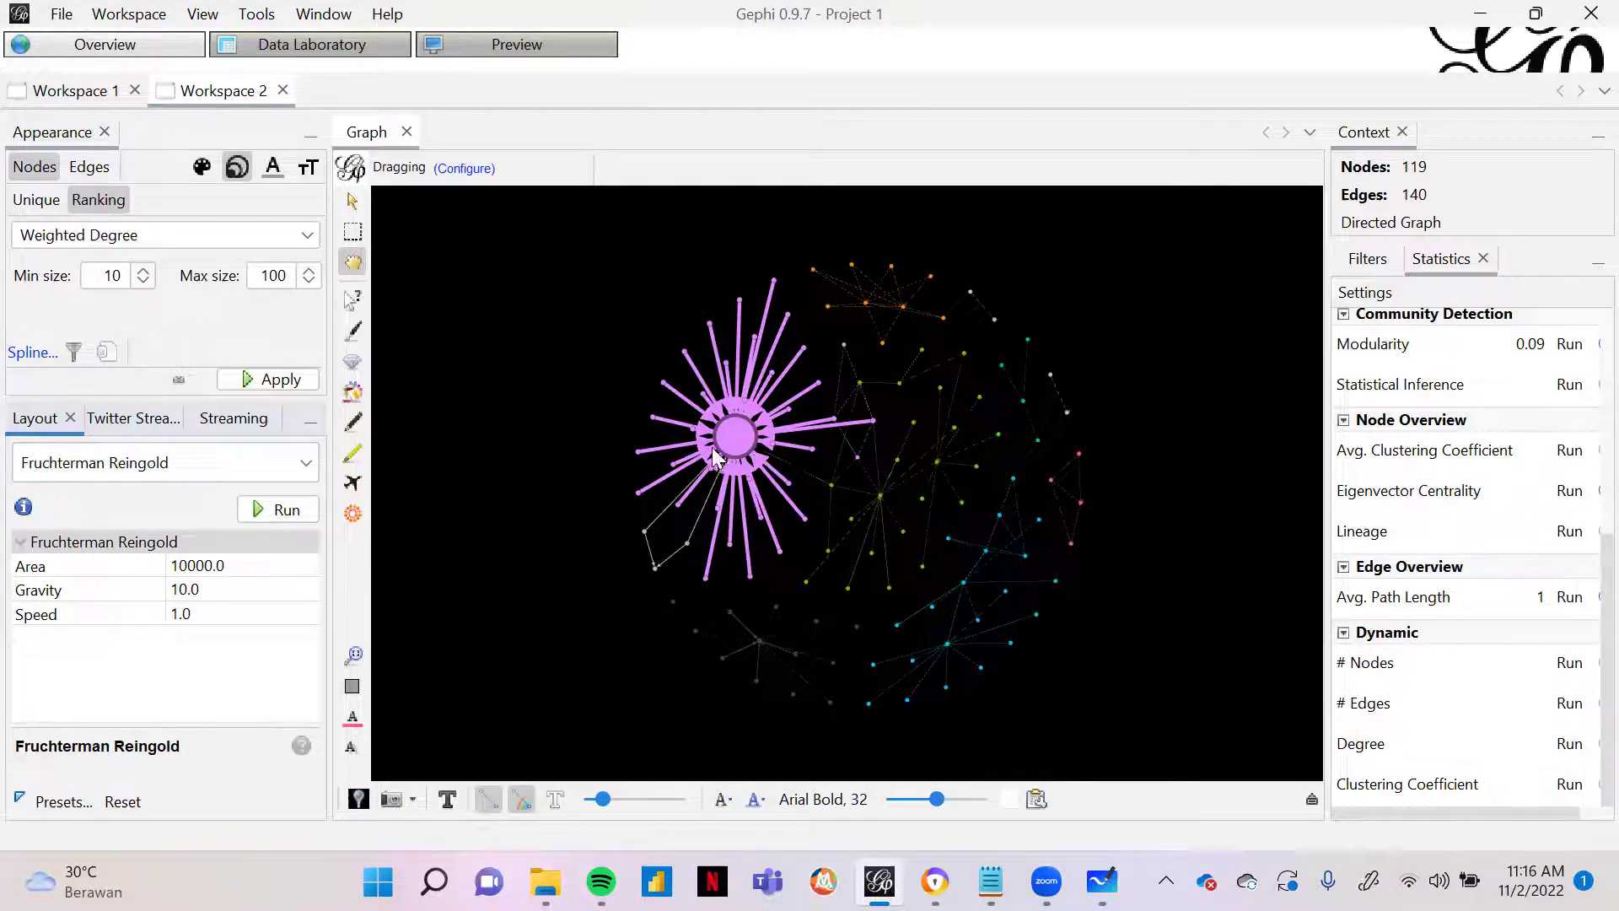
# Step: Turn on node labels in the graph and include the Id attribute in the label text alongside Label
pyautogui.click(1311, 798)
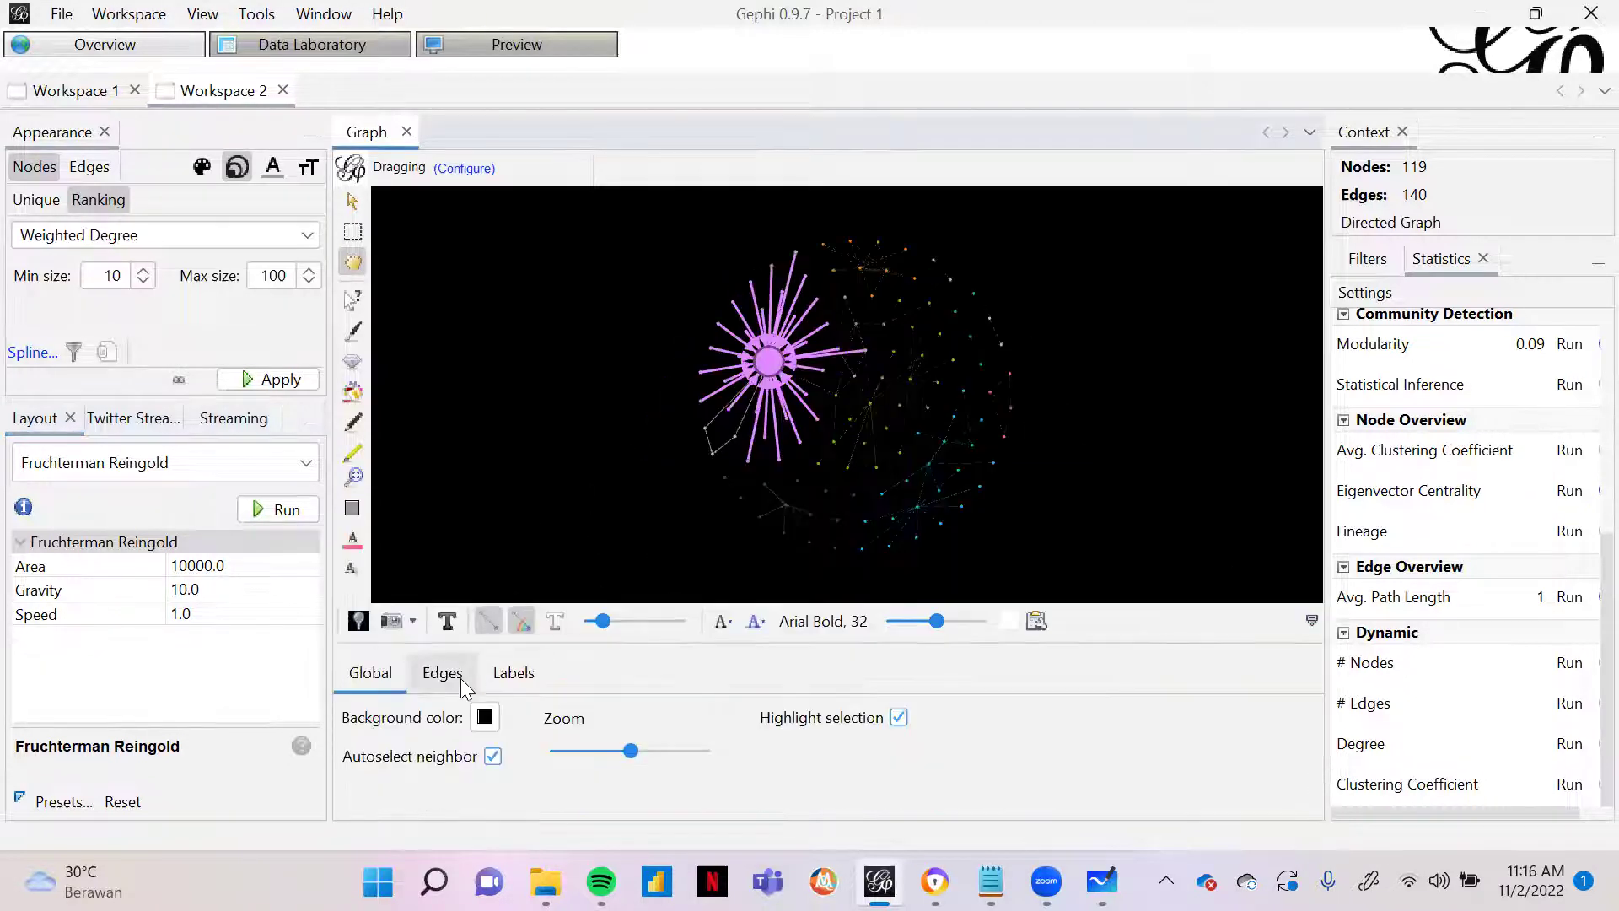
pyautogui.click(514, 675)
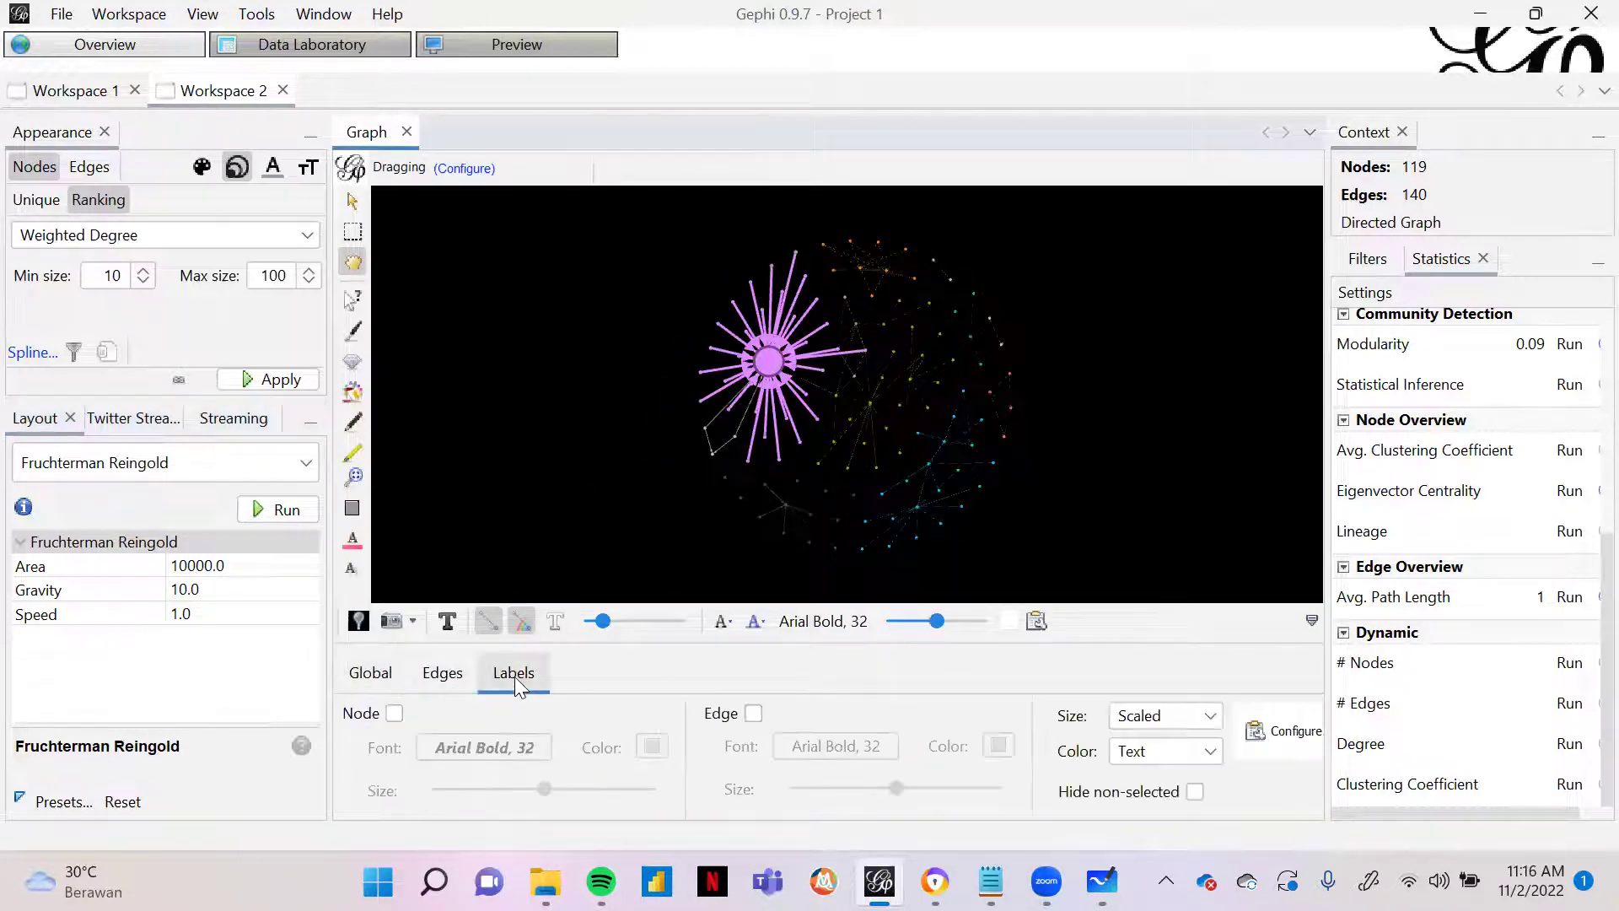
pyautogui.click(394, 713)
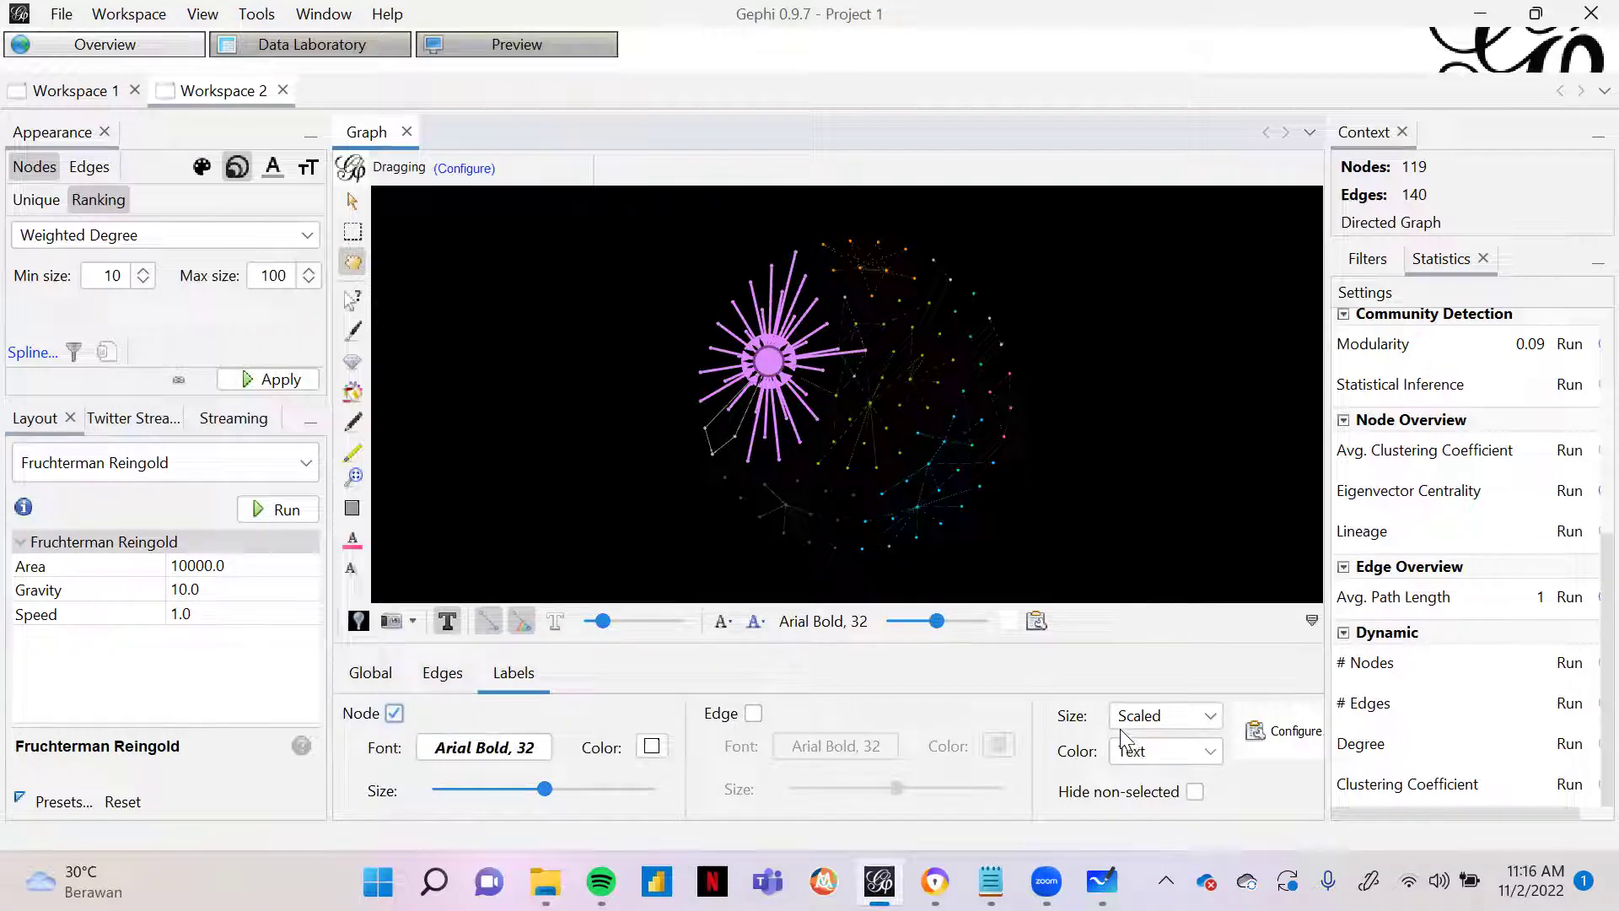
pyautogui.click(1279, 733)
pyautogui.click(622, 343)
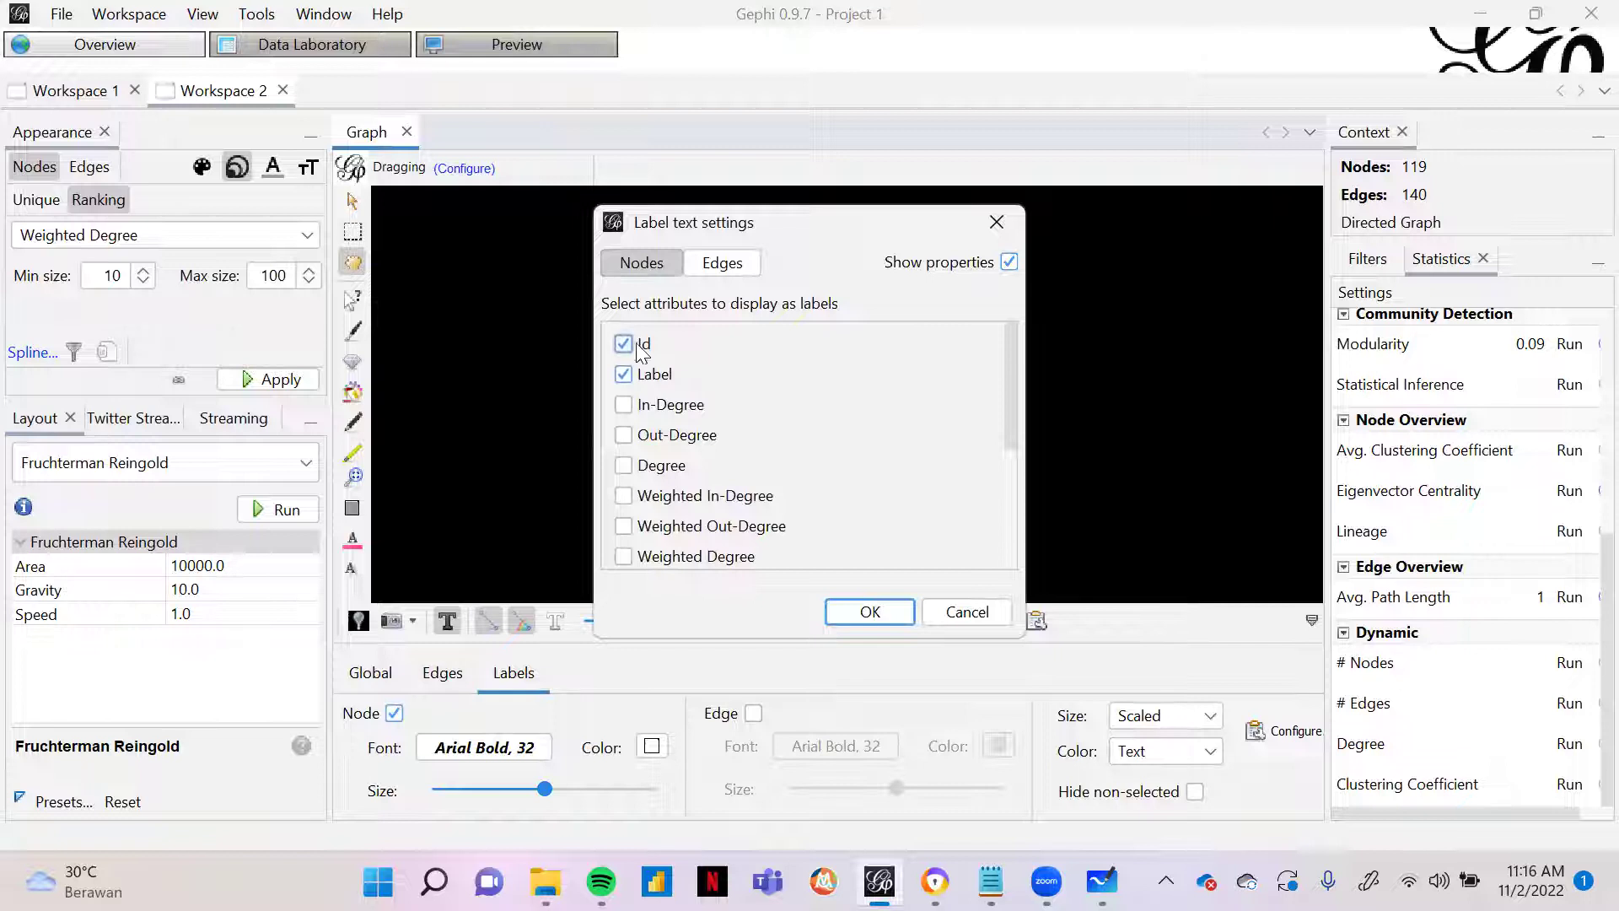
pyautogui.click(876, 610)
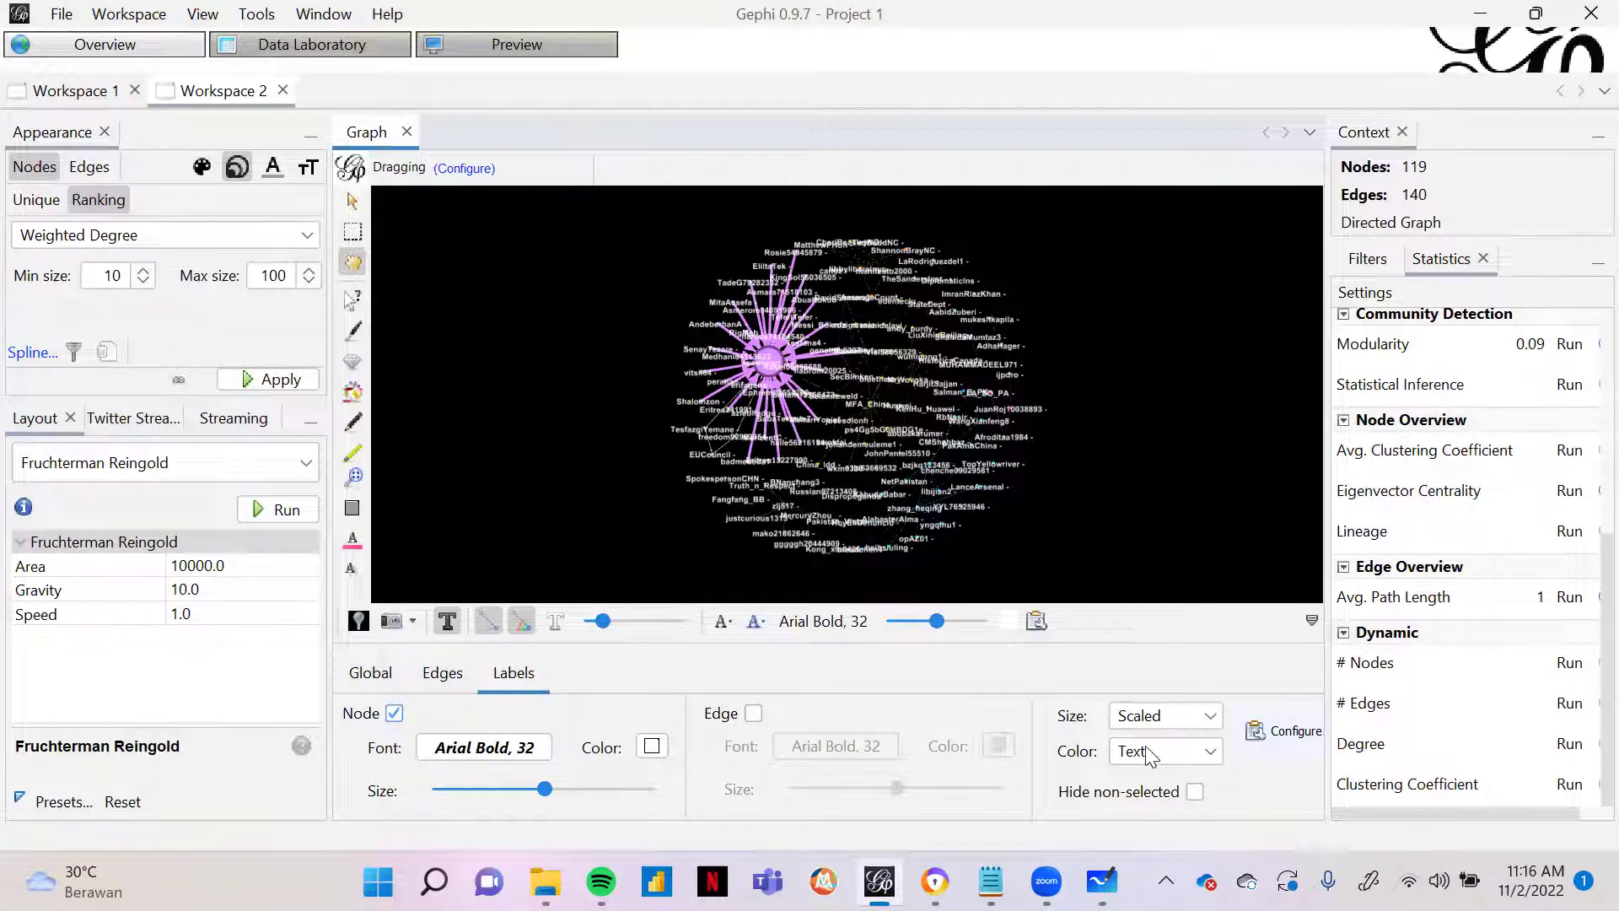
# Step: Scale the label text by Node size and examine the labeled network
pyautogui.click(1157, 721)
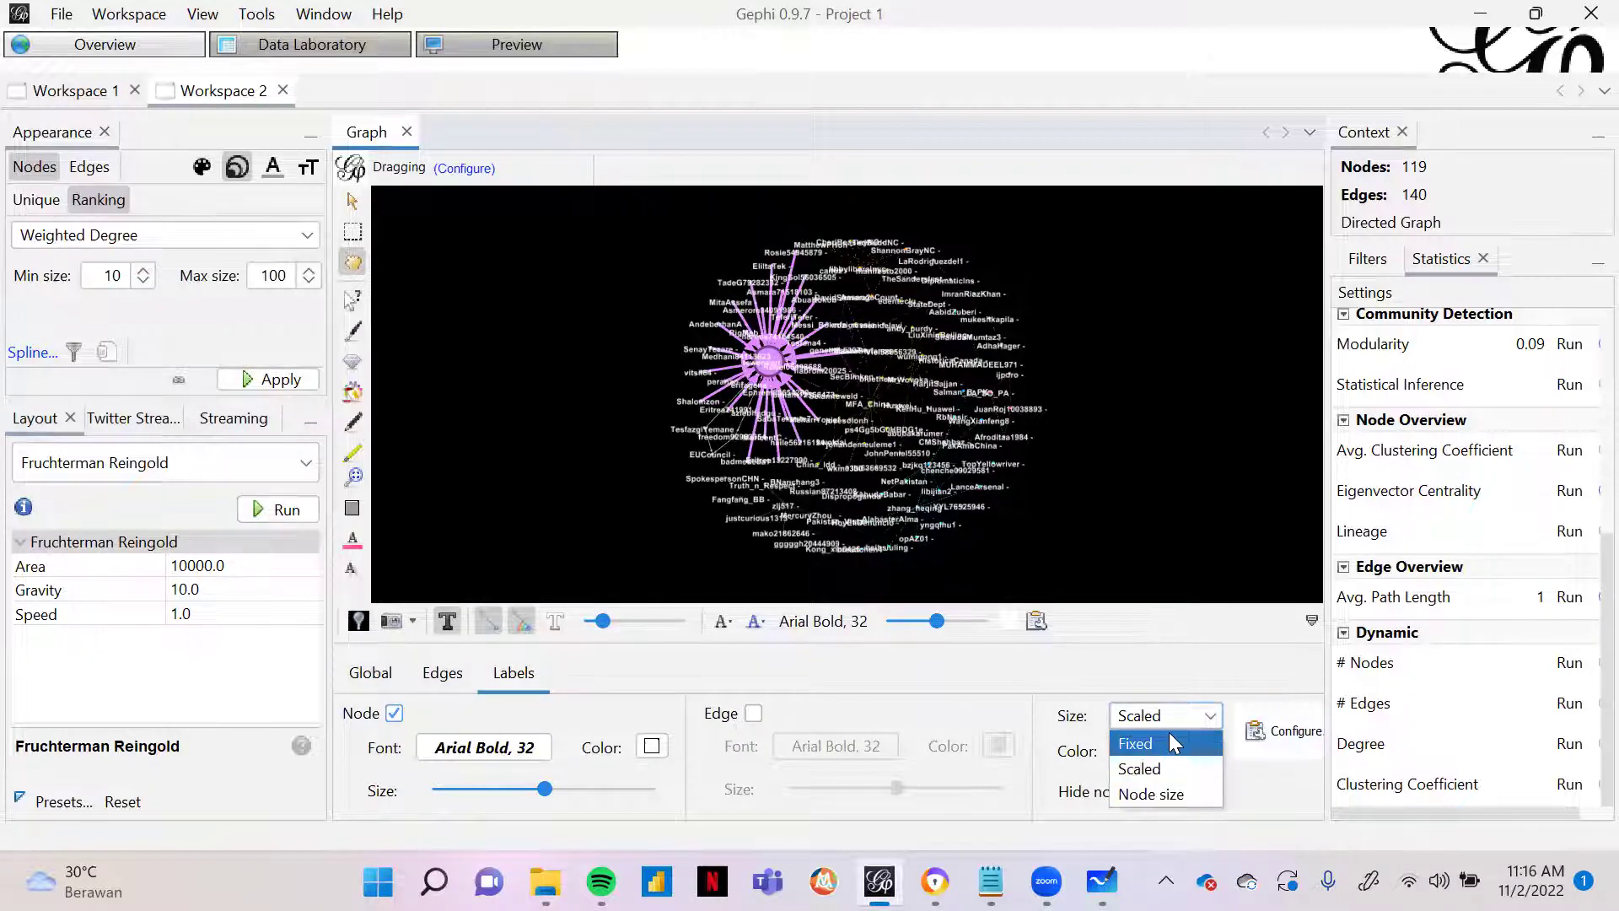
pyautogui.click(1177, 786)
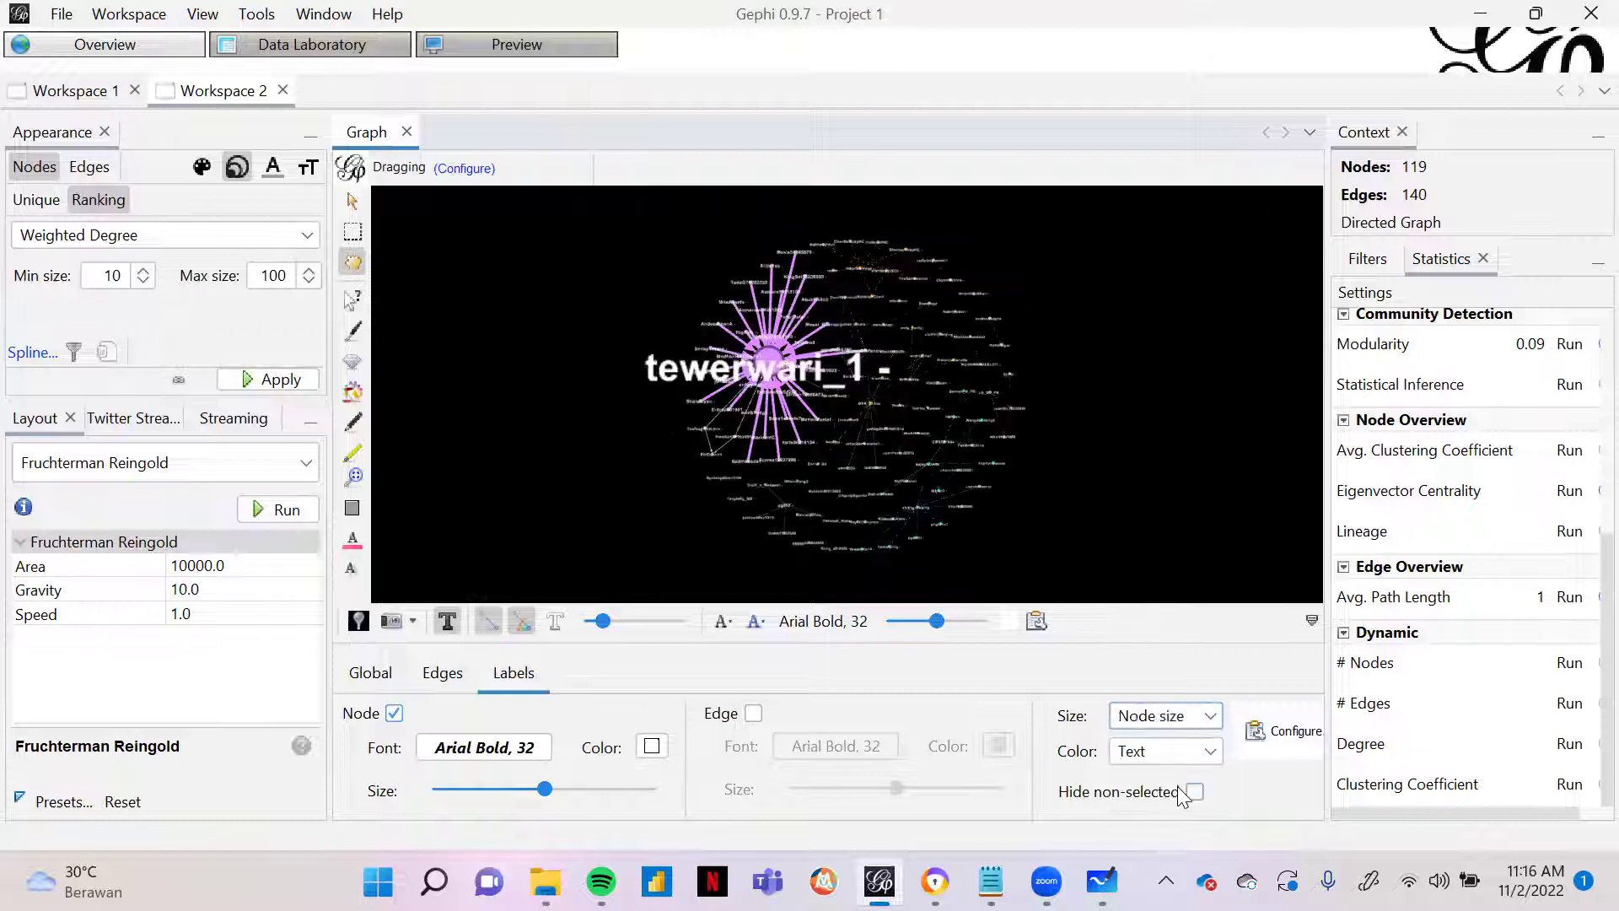
pyautogui.scroll(5, 759, 432)
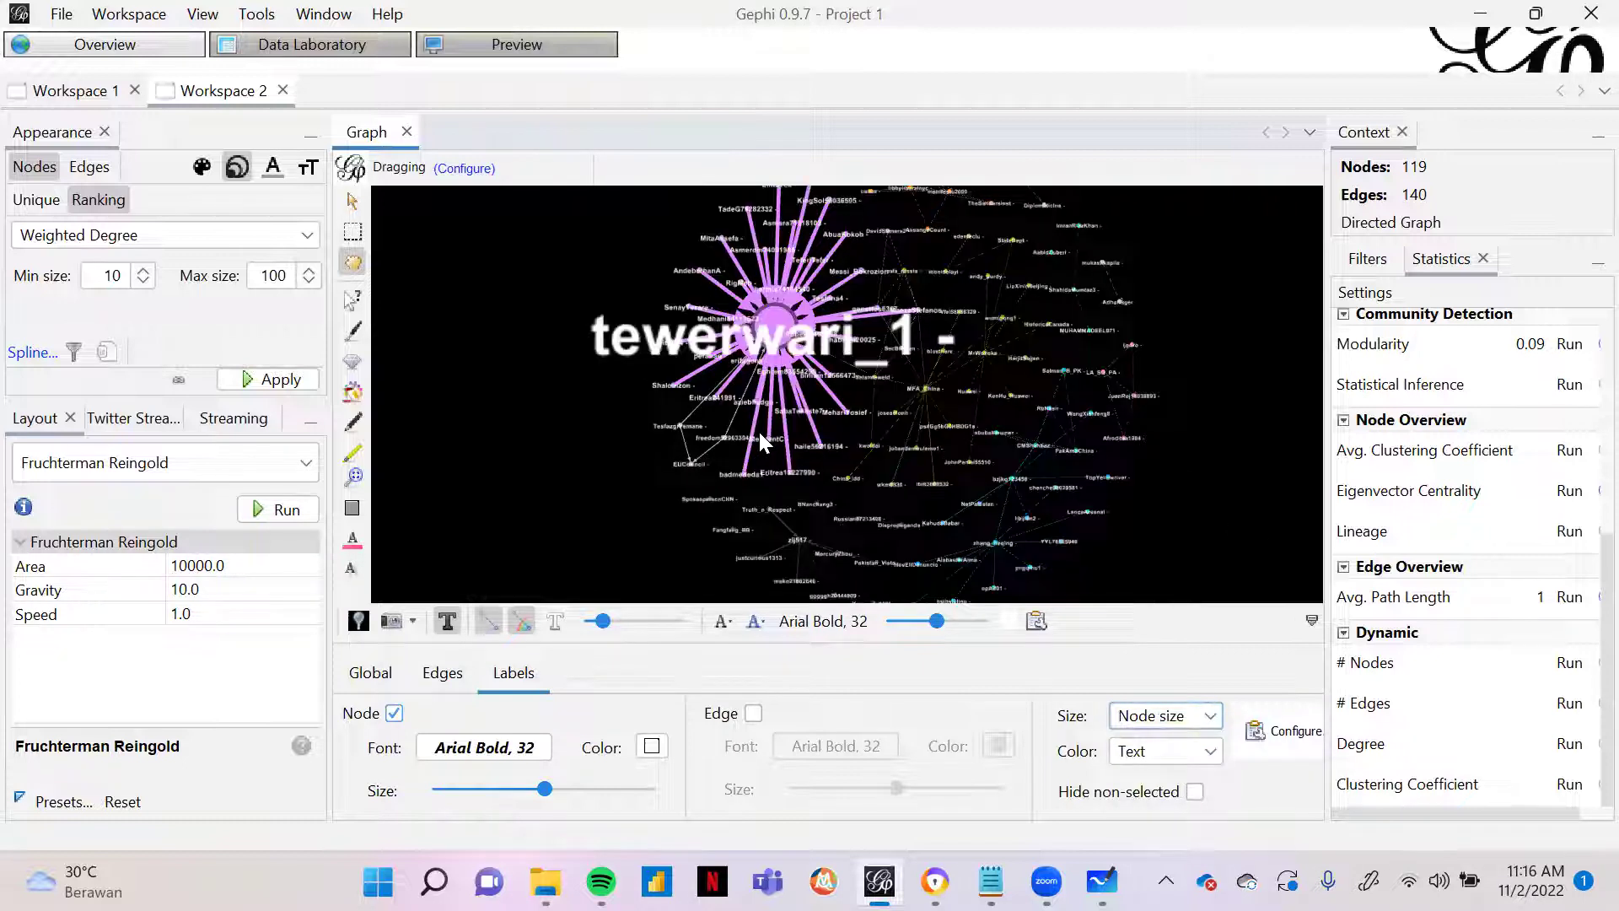
pyautogui.scroll(-5, 759, 432)
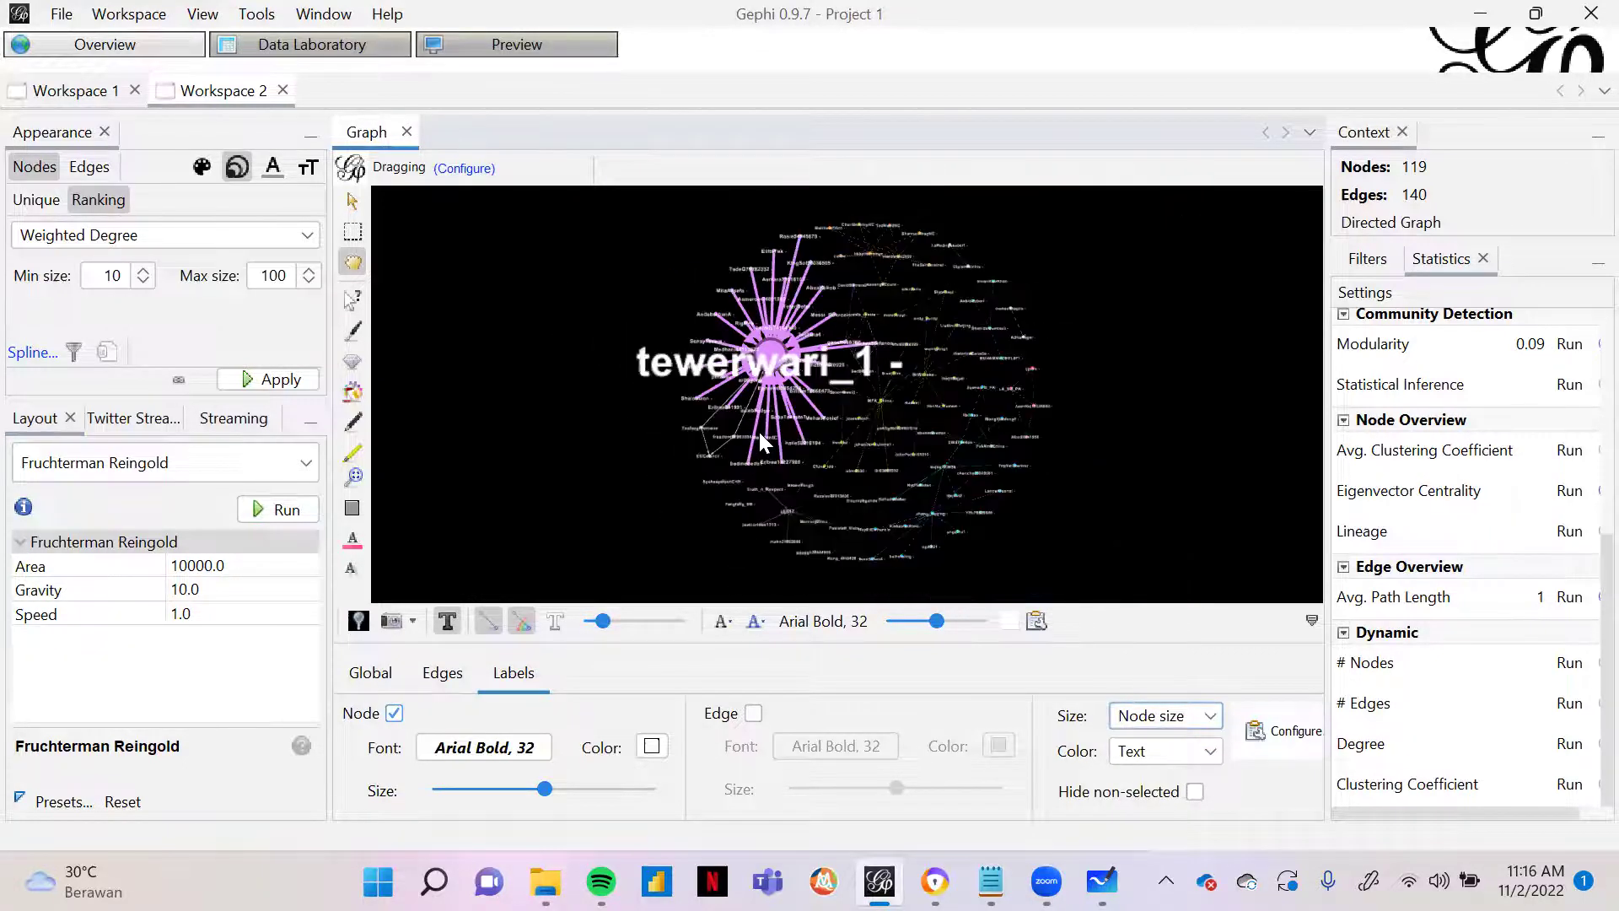
pyautogui.scroll(6, 759, 431)
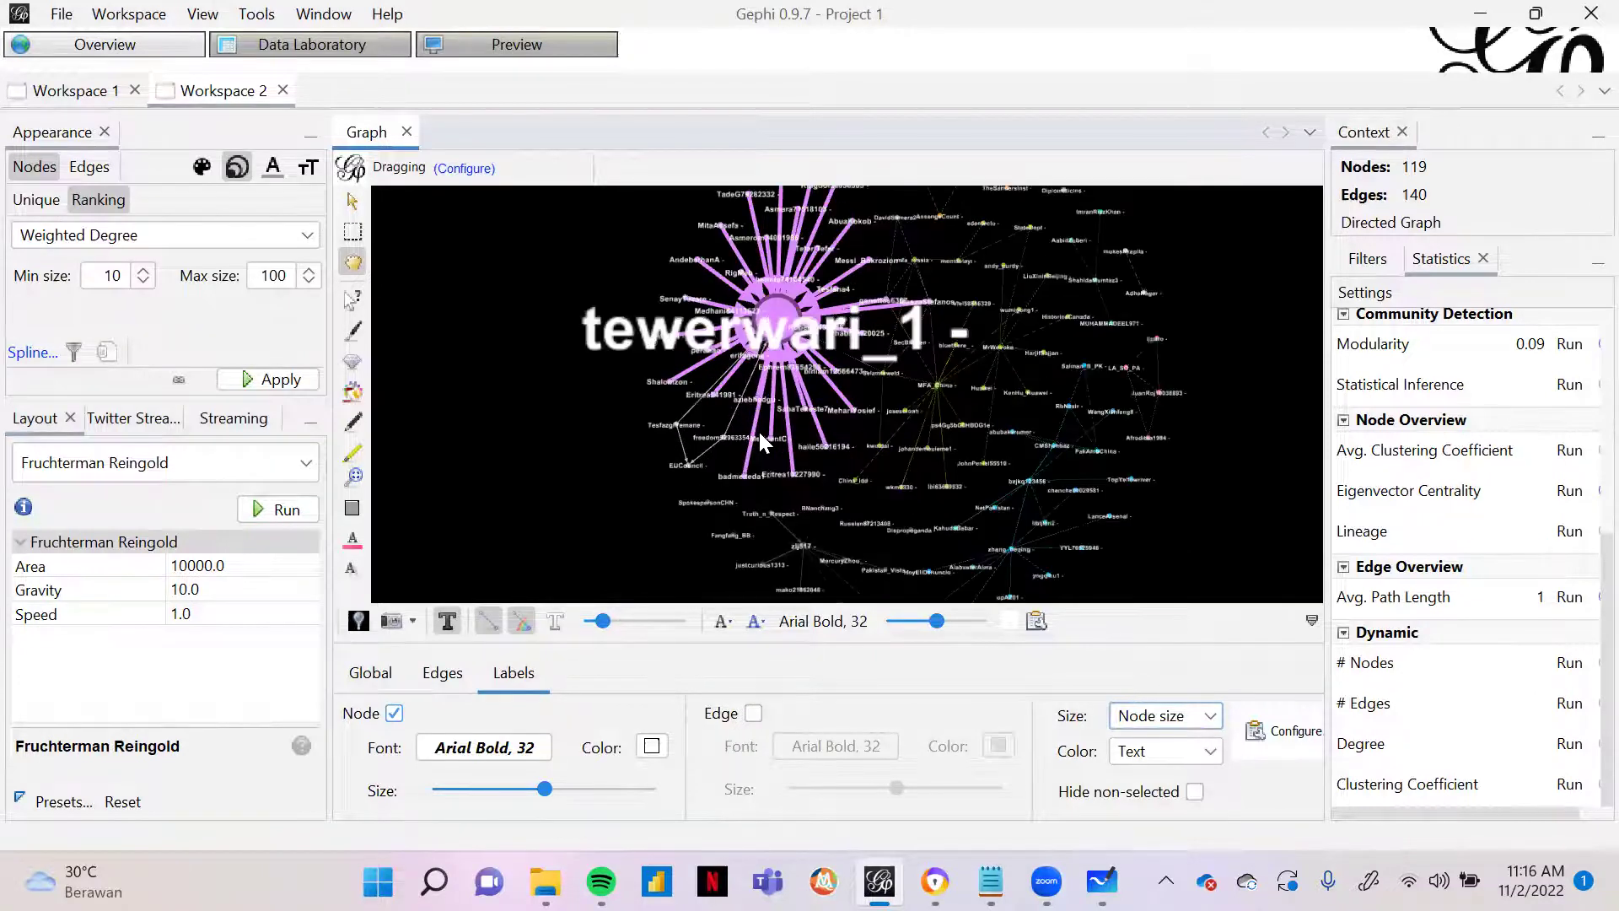
pyautogui.scroll(-5, 759, 433)
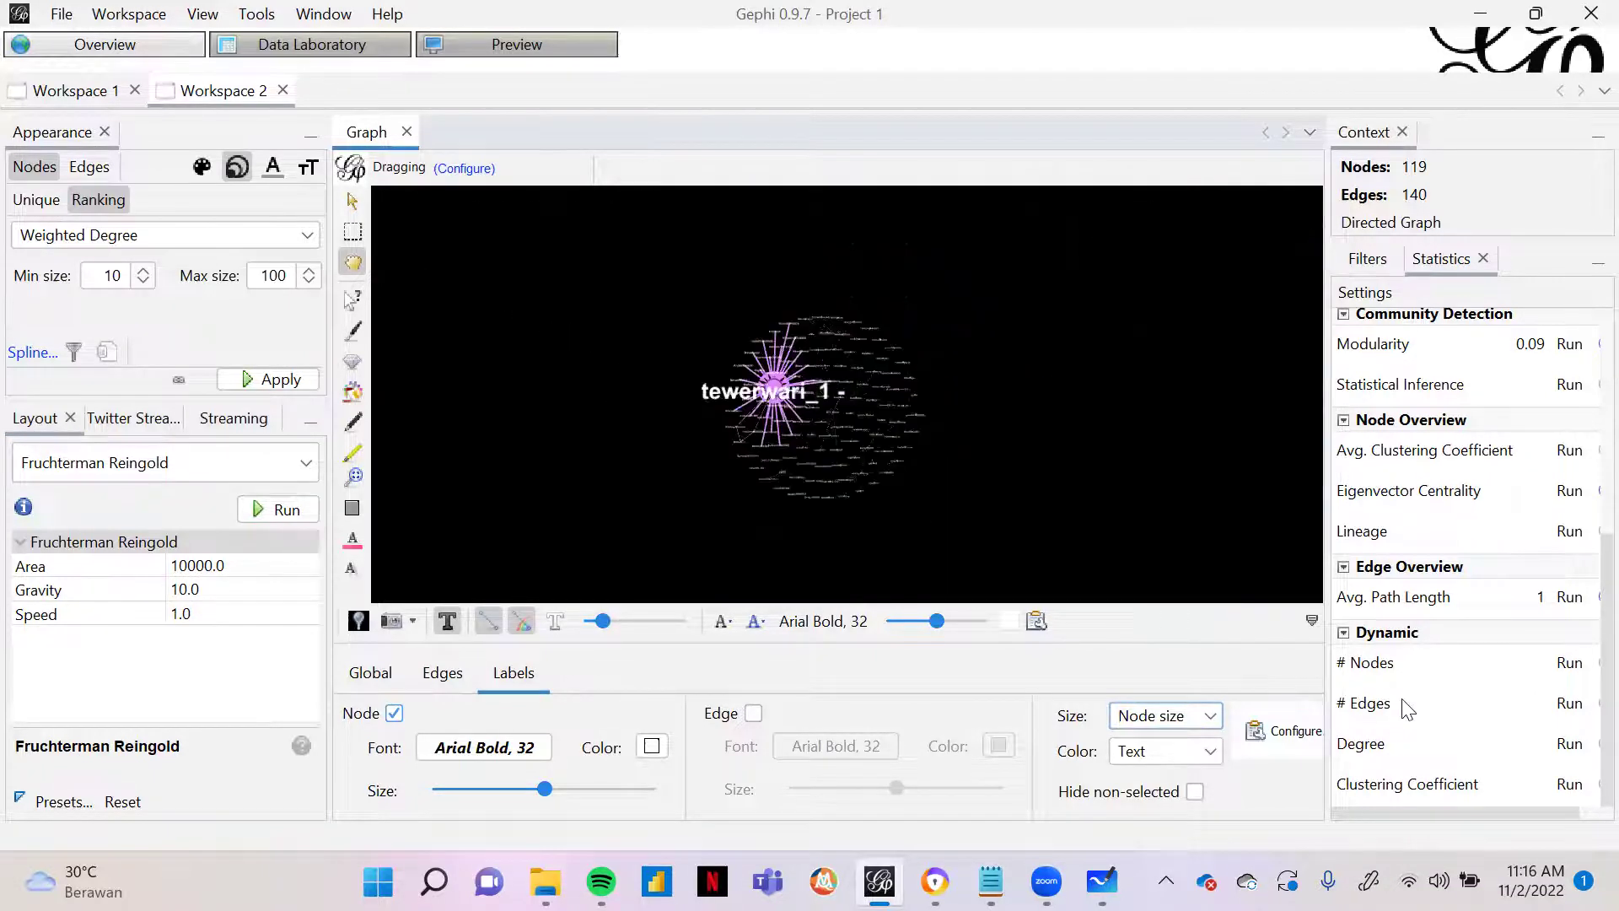
pyautogui.click(1311, 621)
pyautogui.scroll(2, 1024, 544)
pyautogui.moveTo(1029, 553); pyautogui.dragTo(1071, 548)
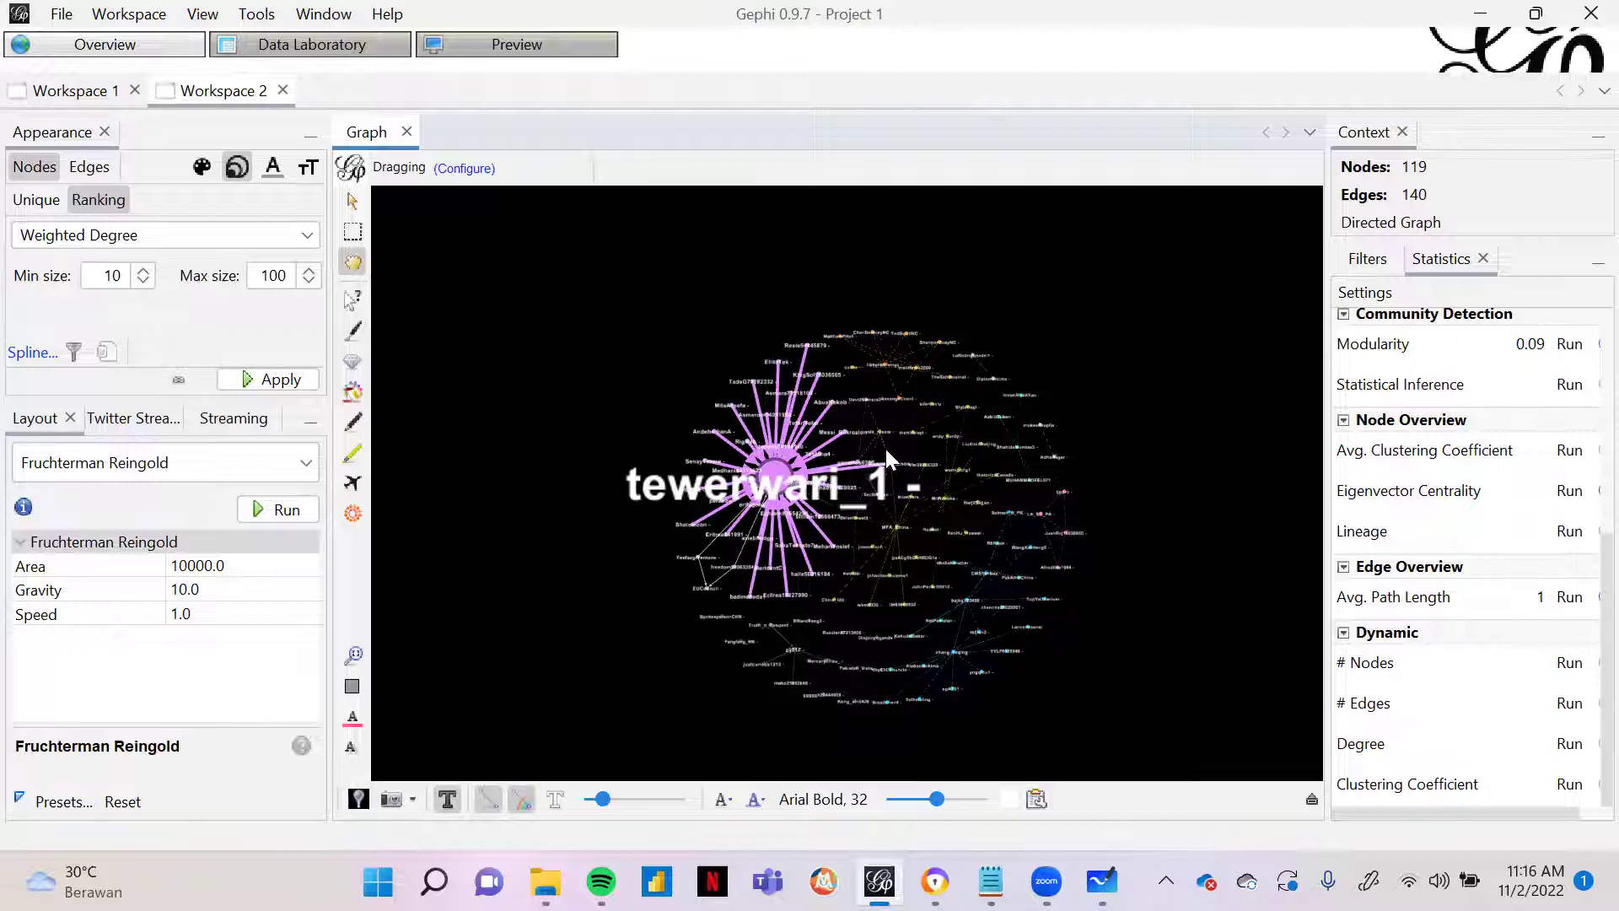
pyautogui.moveTo(1153, 523)
pyautogui.mouseDown()
pyautogui.moveTo(1164, 506)
pyautogui.moveTo(1149, 515)
pyautogui.mouseUp()
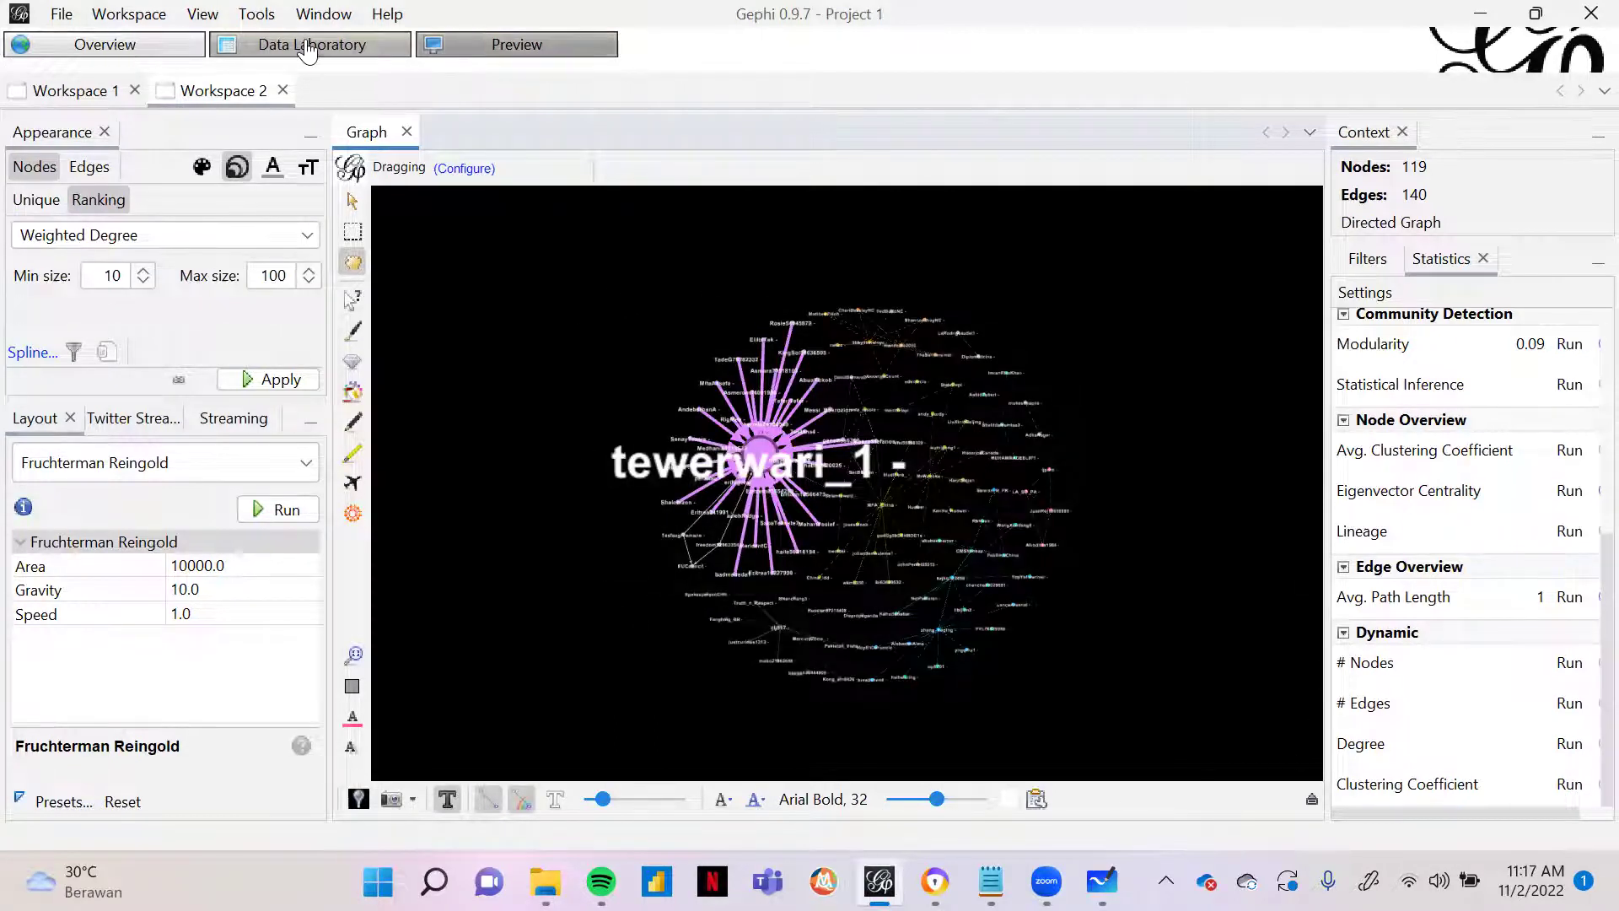
# Step: Render the network in Preview with the Black Background preset and examine the whole graph
pyautogui.click(517, 44)
pyautogui.click(150, 224)
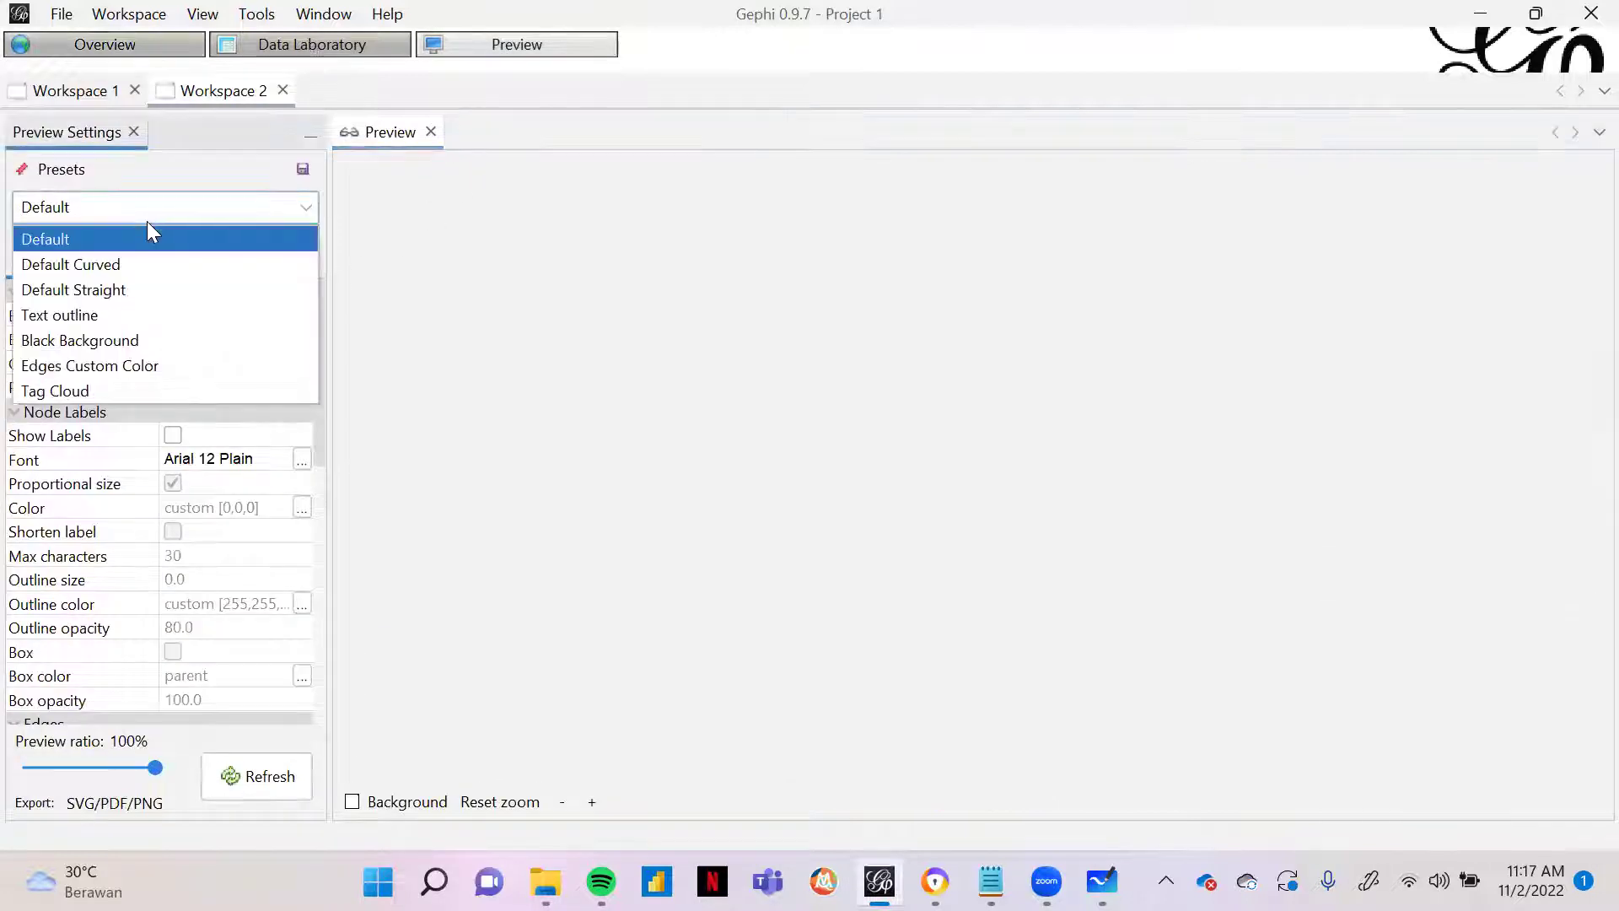
pyautogui.click(146, 342)
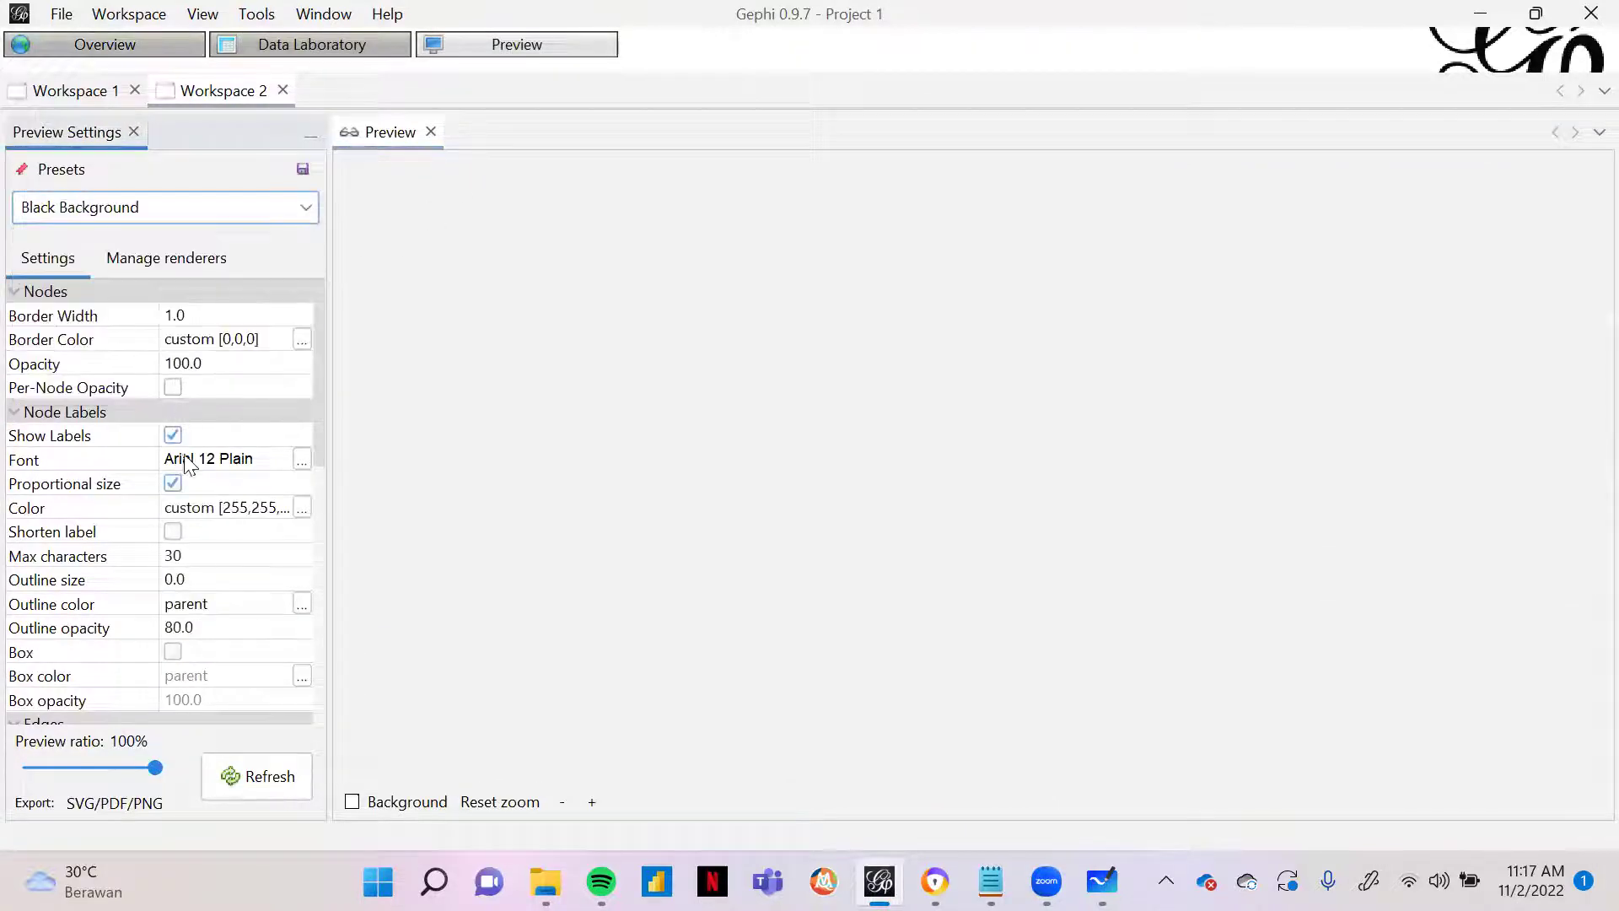
pyautogui.click(266, 786)
pyautogui.click(272, 779)
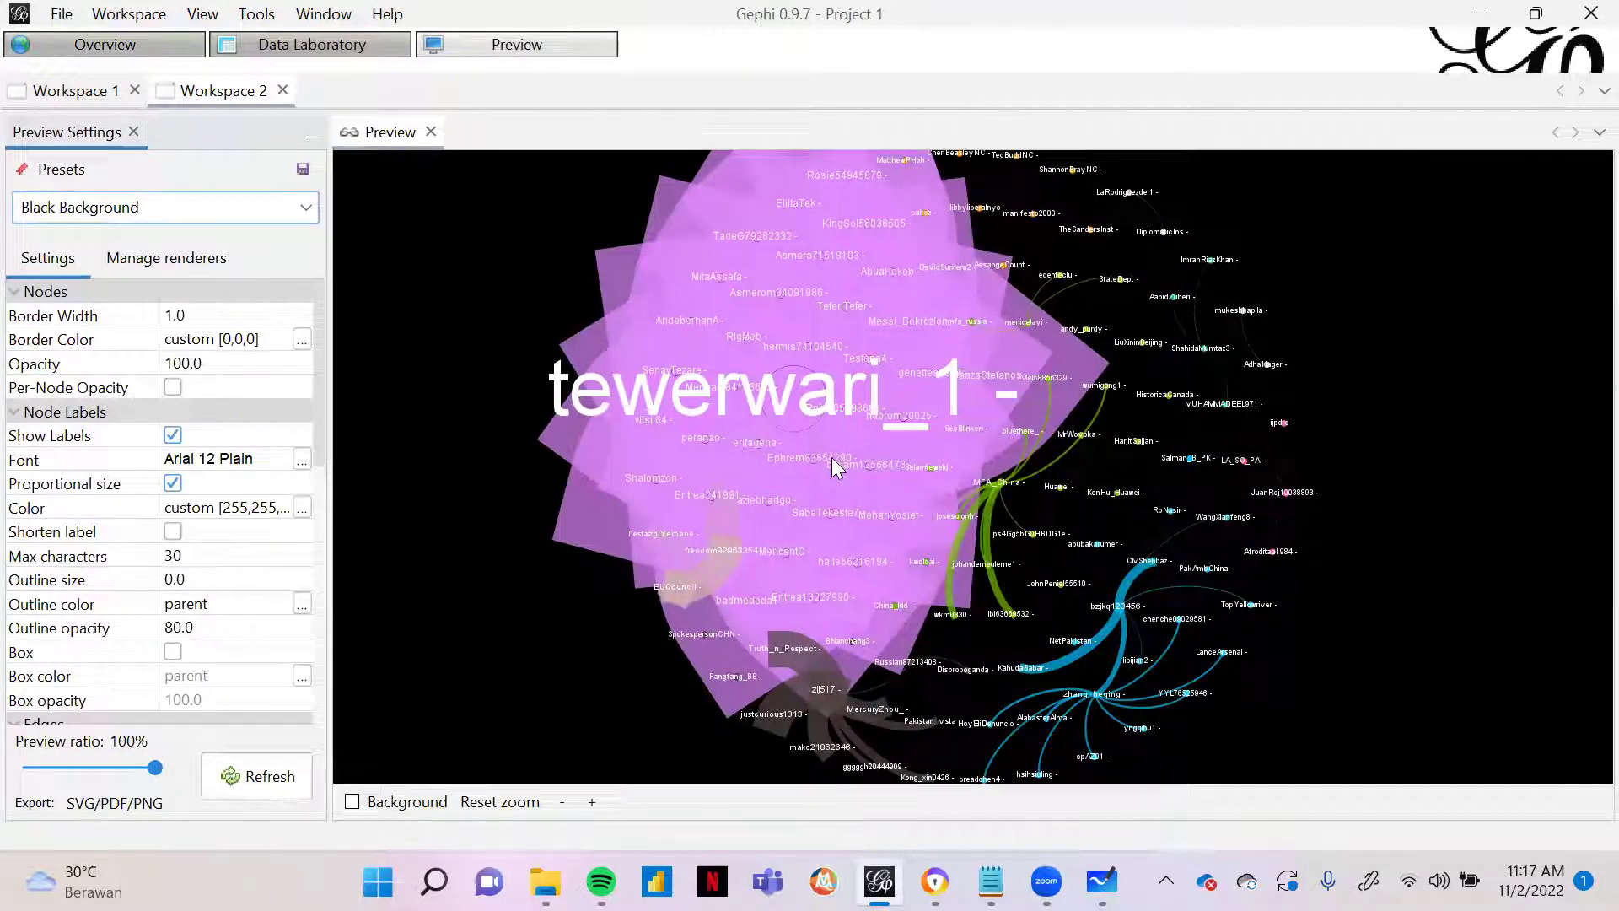
pyautogui.scroll(-1, 831, 458)
pyautogui.moveTo(1321, 480); pyautogui.dragTo(1307, 483)
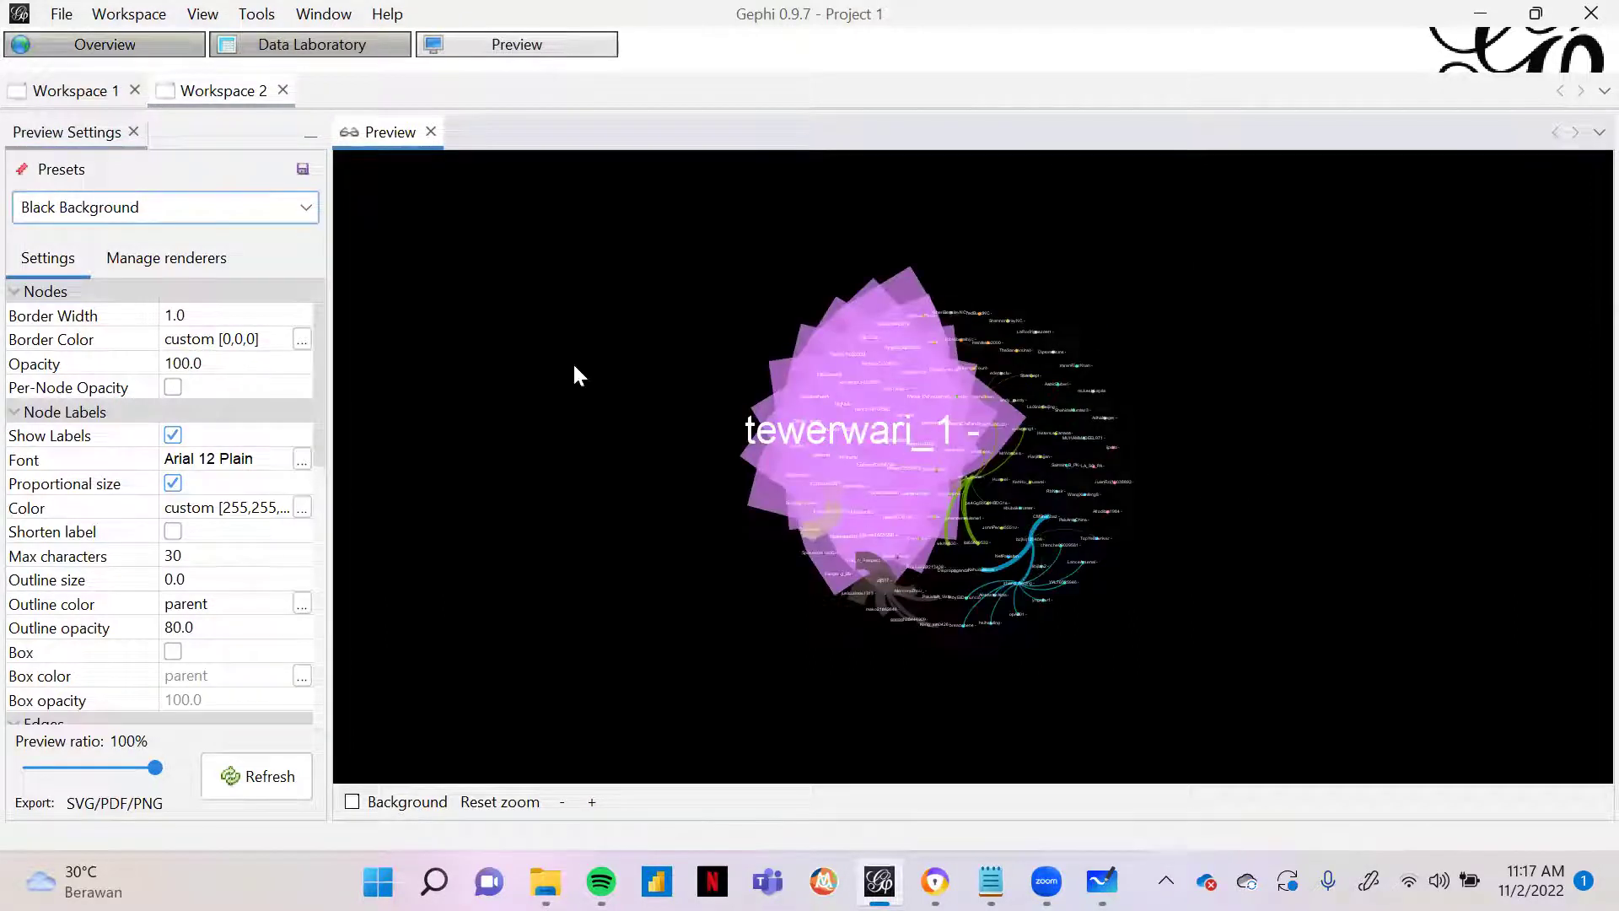
# Step: Reduce the edge scale of the Overview graph to its minimum
pyautogui.click(139, 47)
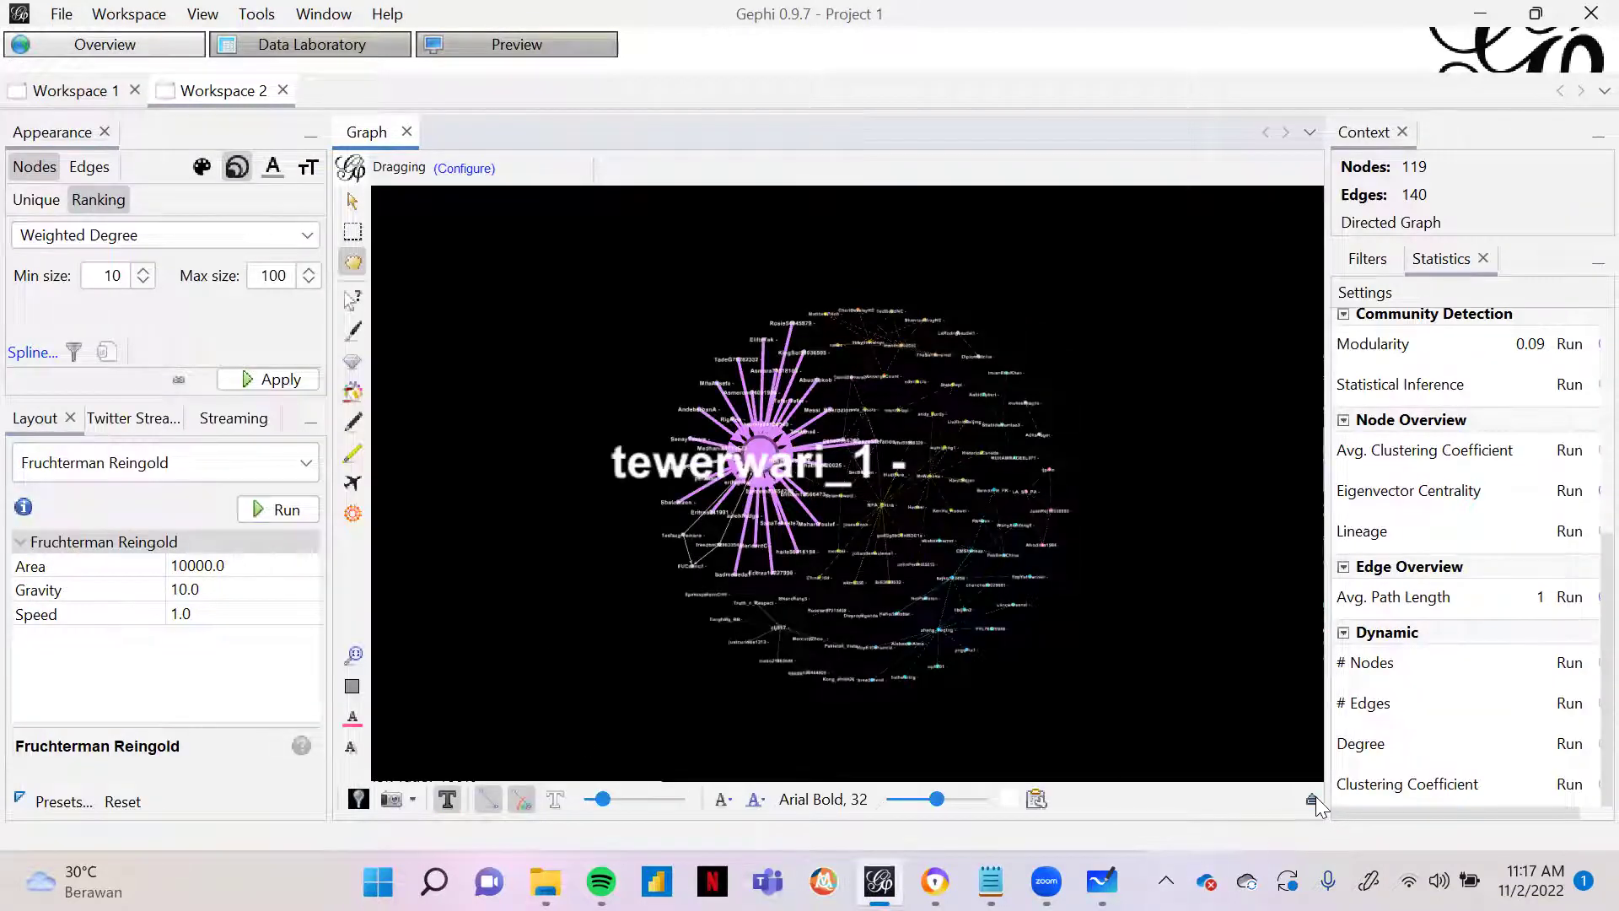
pyautogui.click(1311, 799)
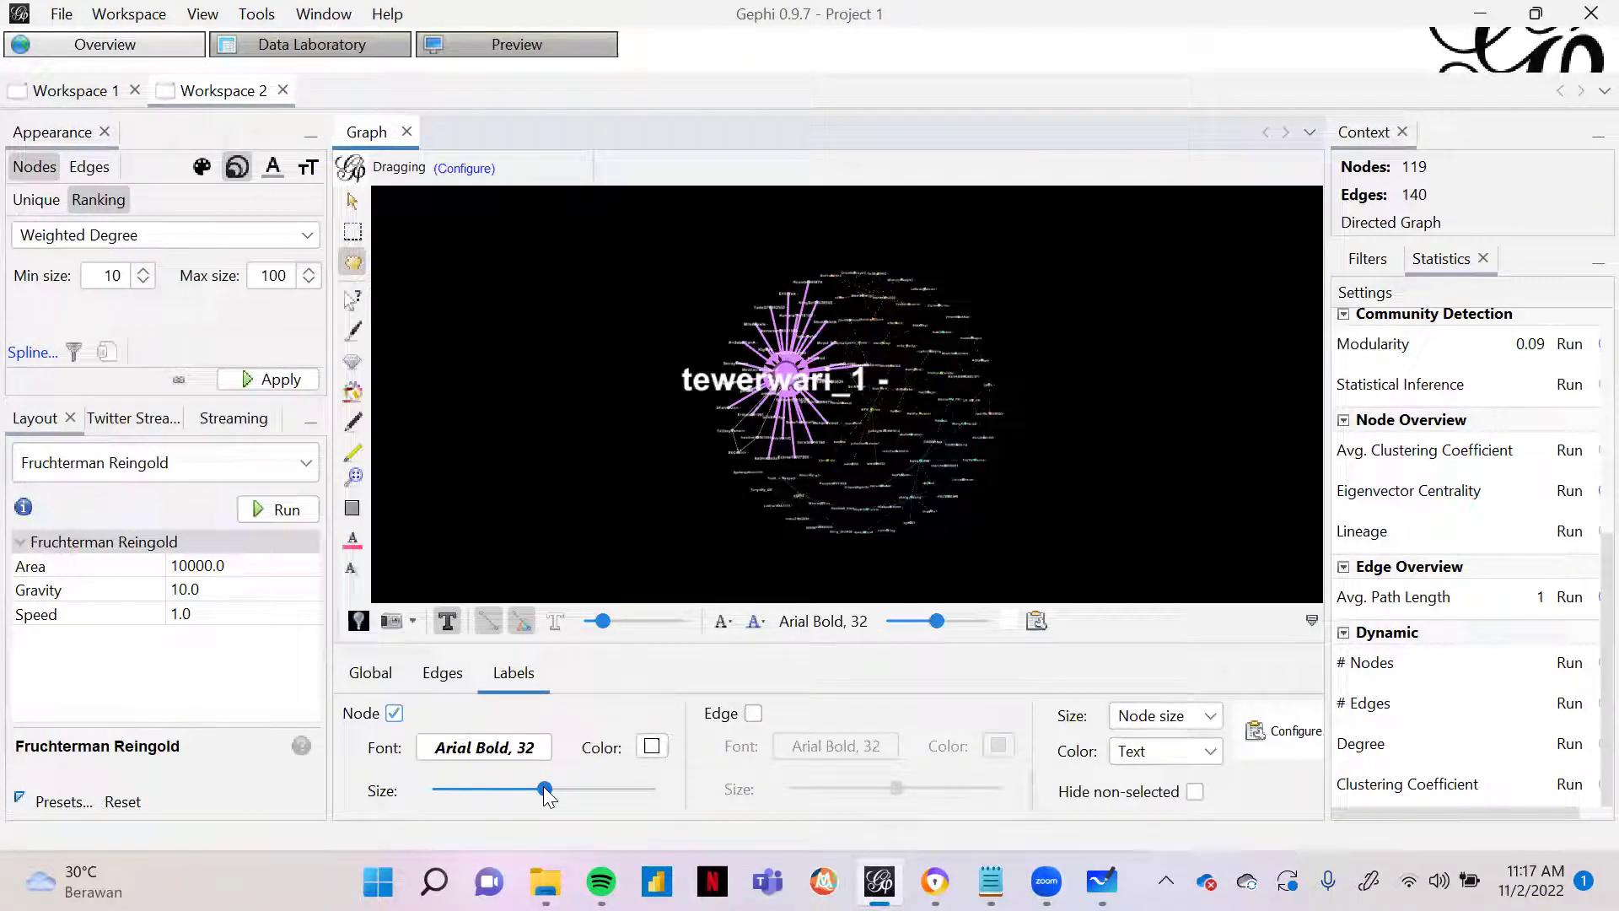
pyautogui.click(442, 672)
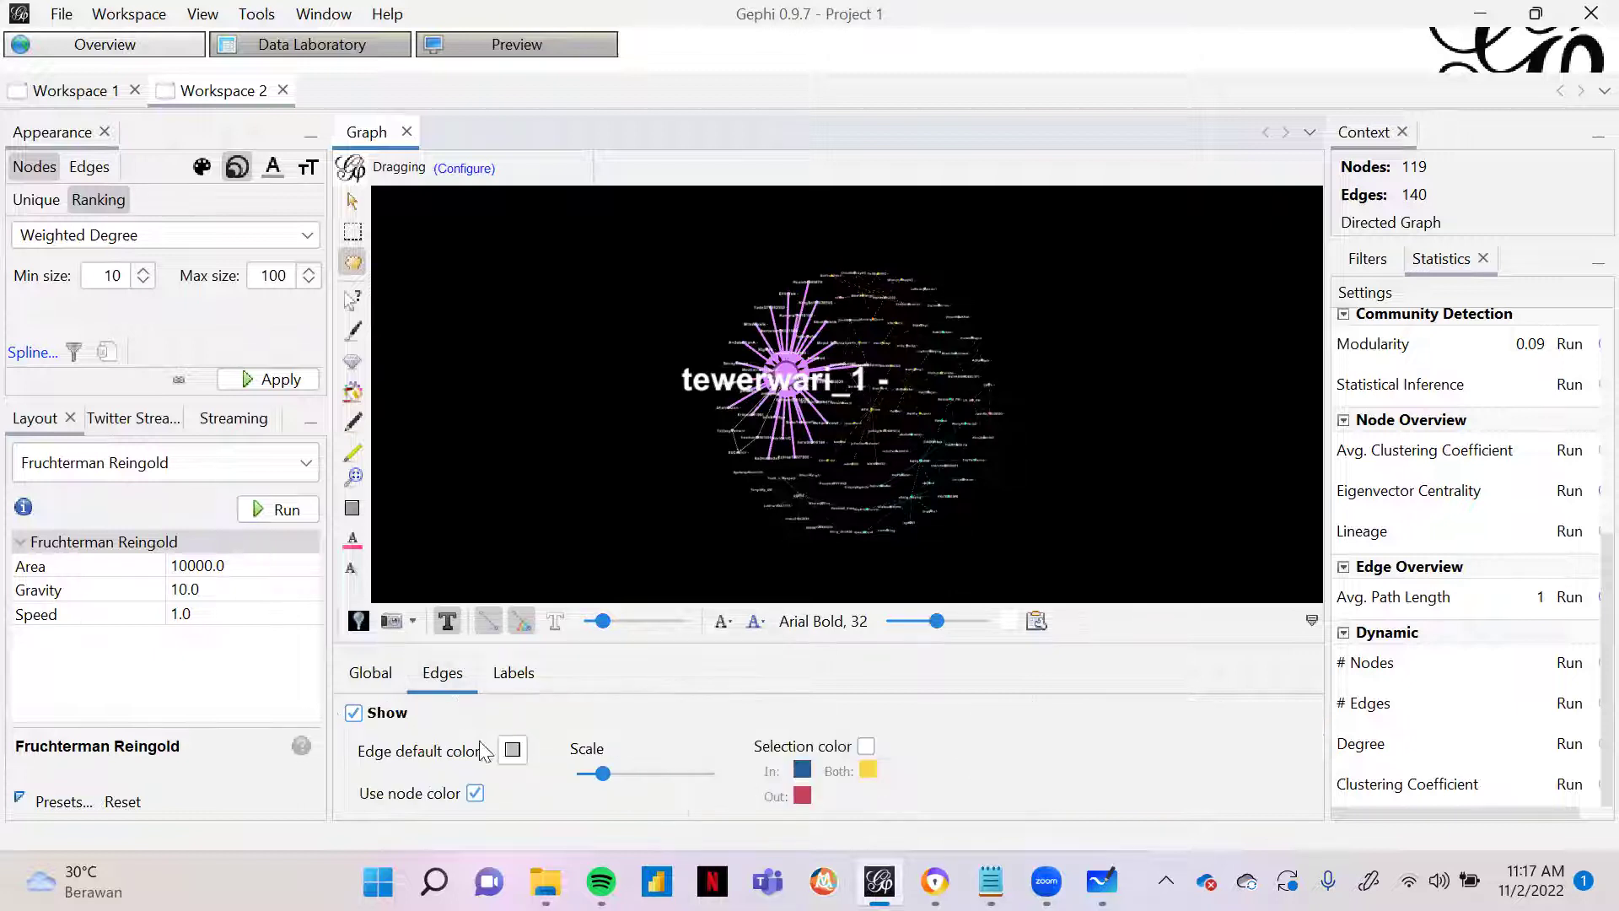
pyautogui.moveTo(608, 772); pyautogui.dragTo(589, 781)
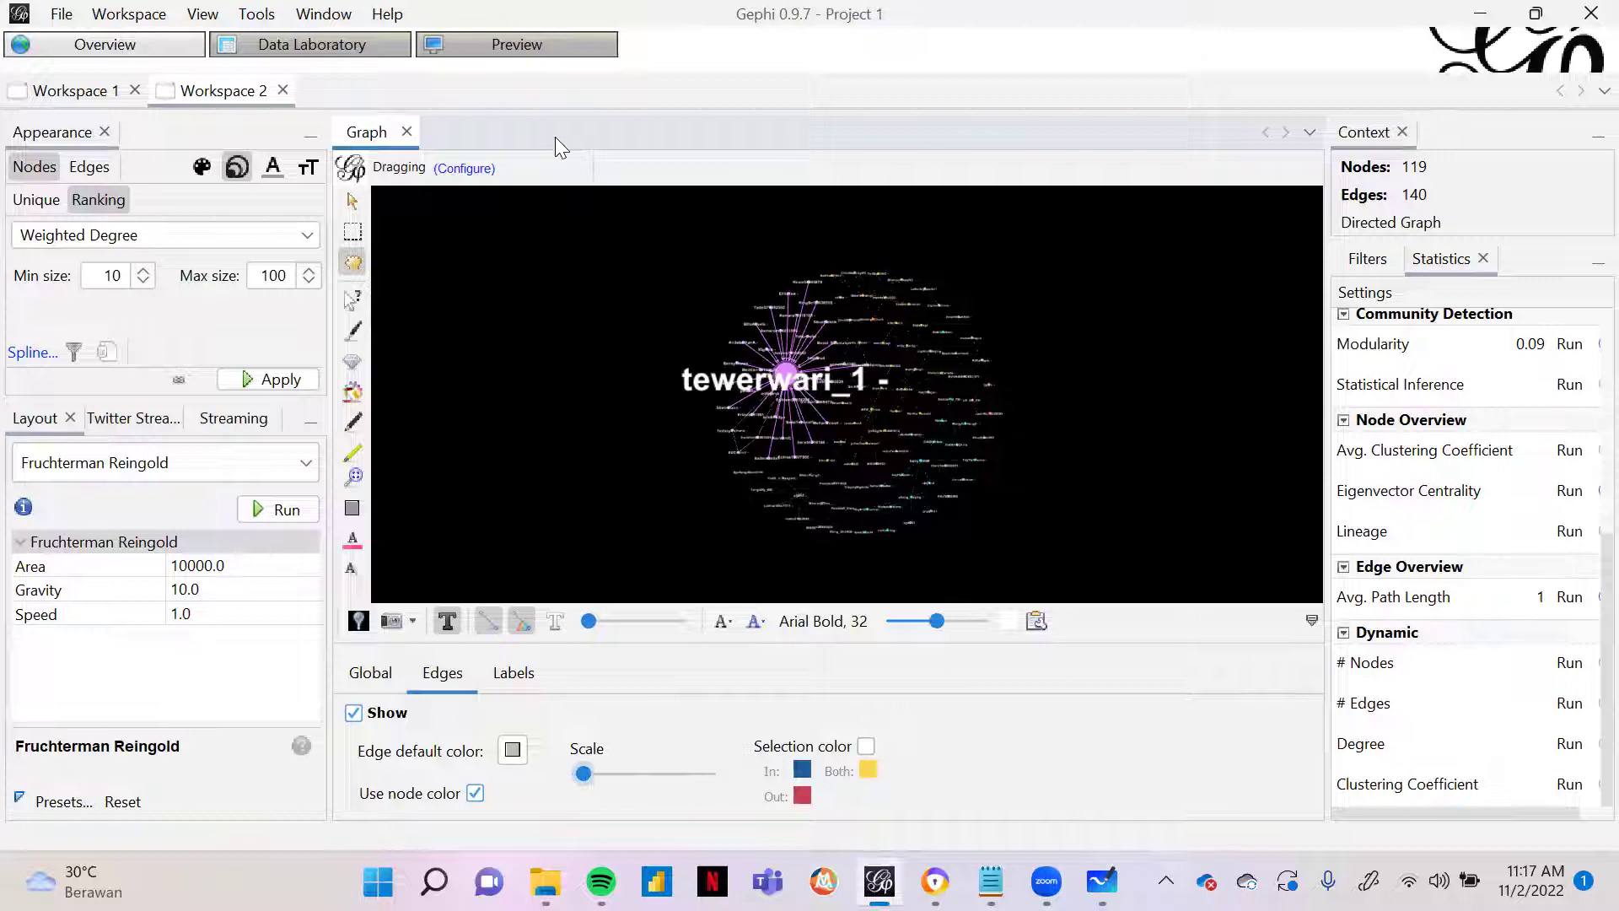
# Step: Refresh the preview to check the edge thickness around the large purple hub, and return to the Overview graph
pyautogui.click(527, 44)
pyautogui.click(275, 780)
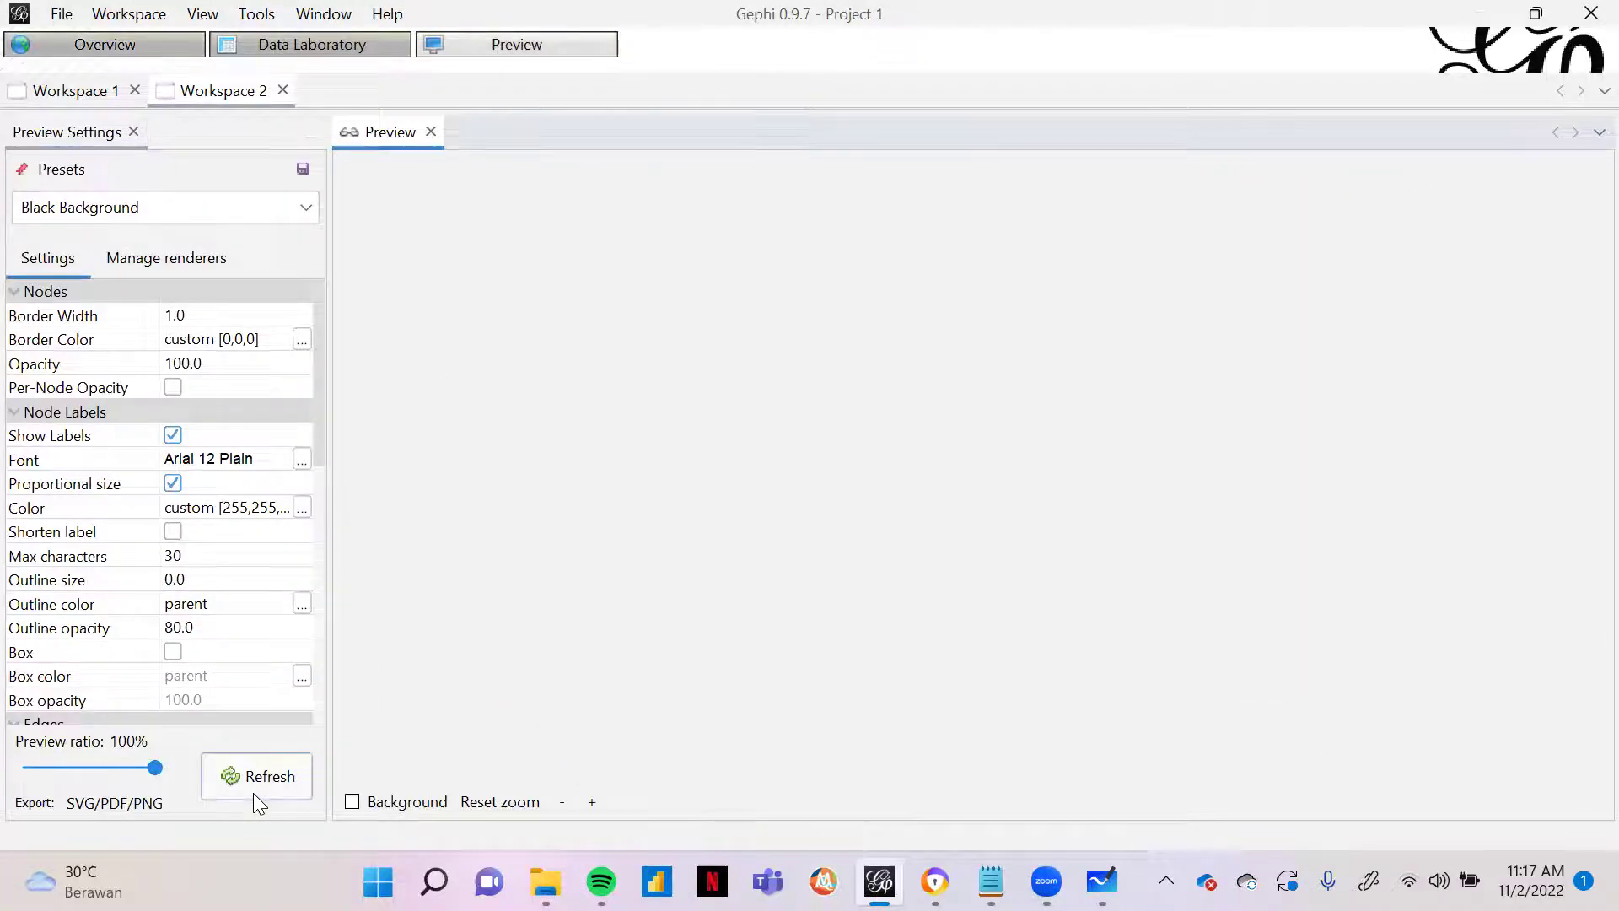
pyautogui.scroll(-5, 1014, 343)
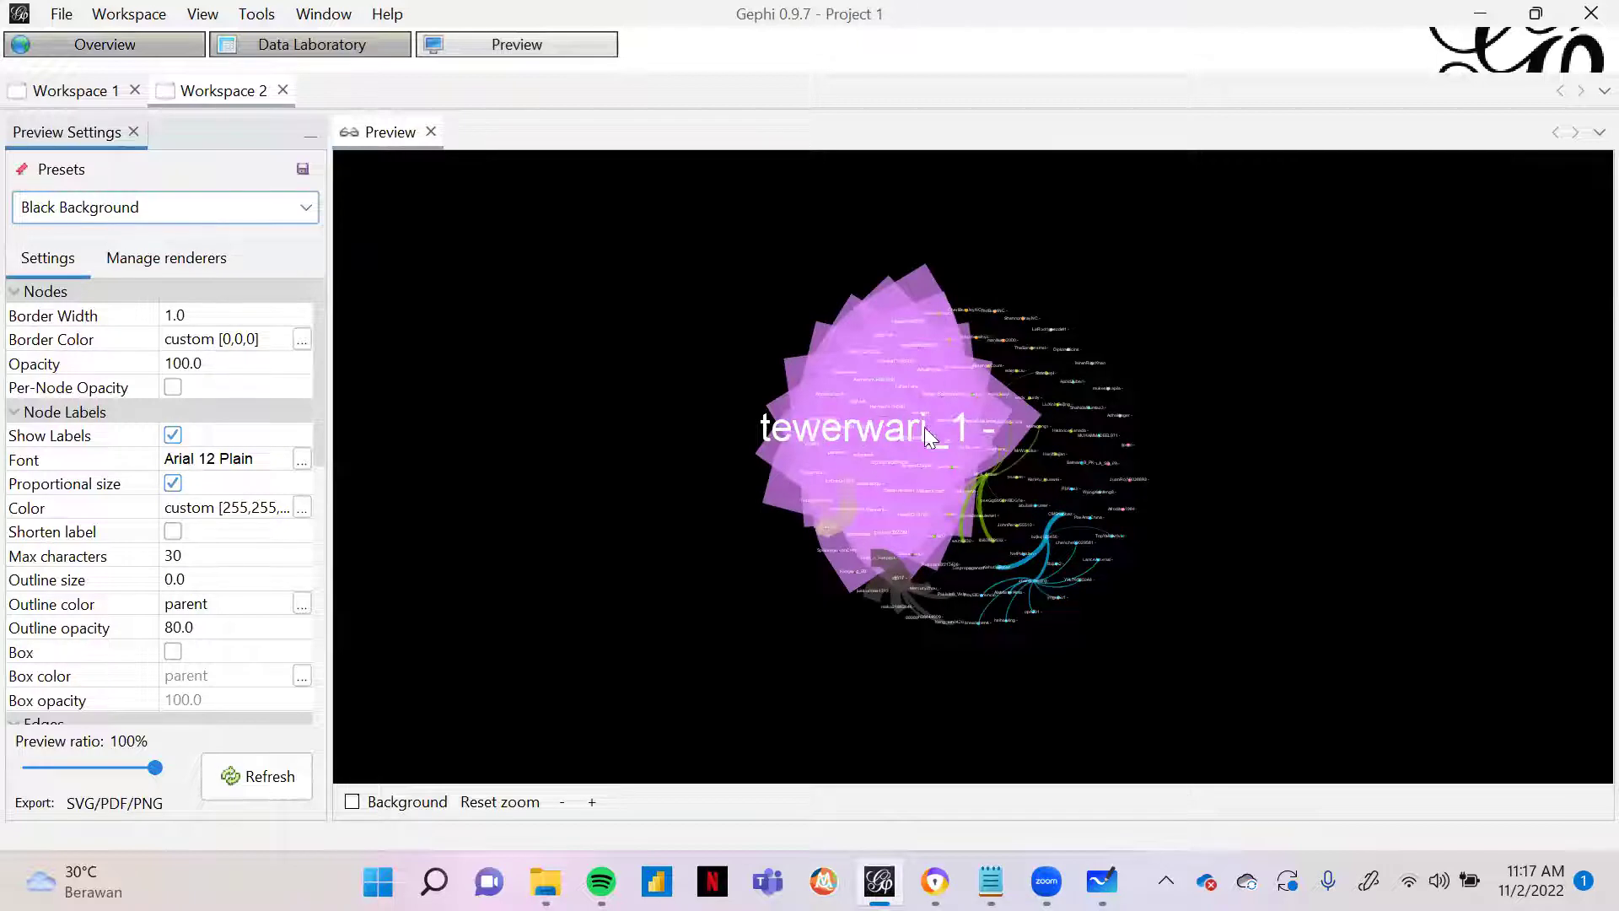
pyautogui.scroll(3, 892, 403)
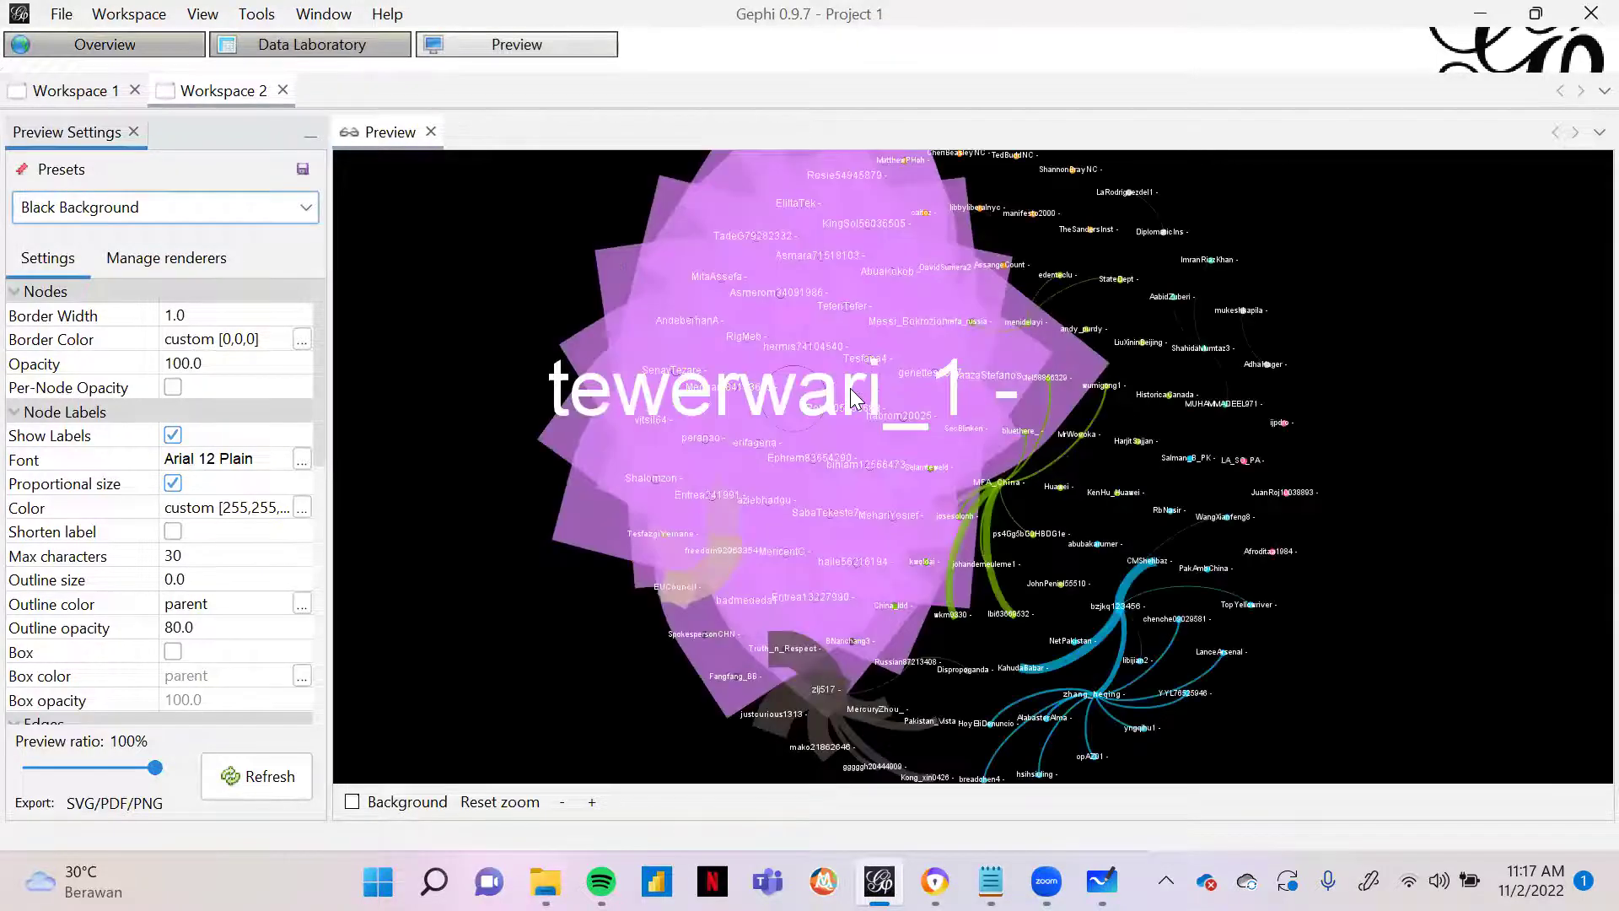
pyautogui.scroll(-5, 1157, 406)
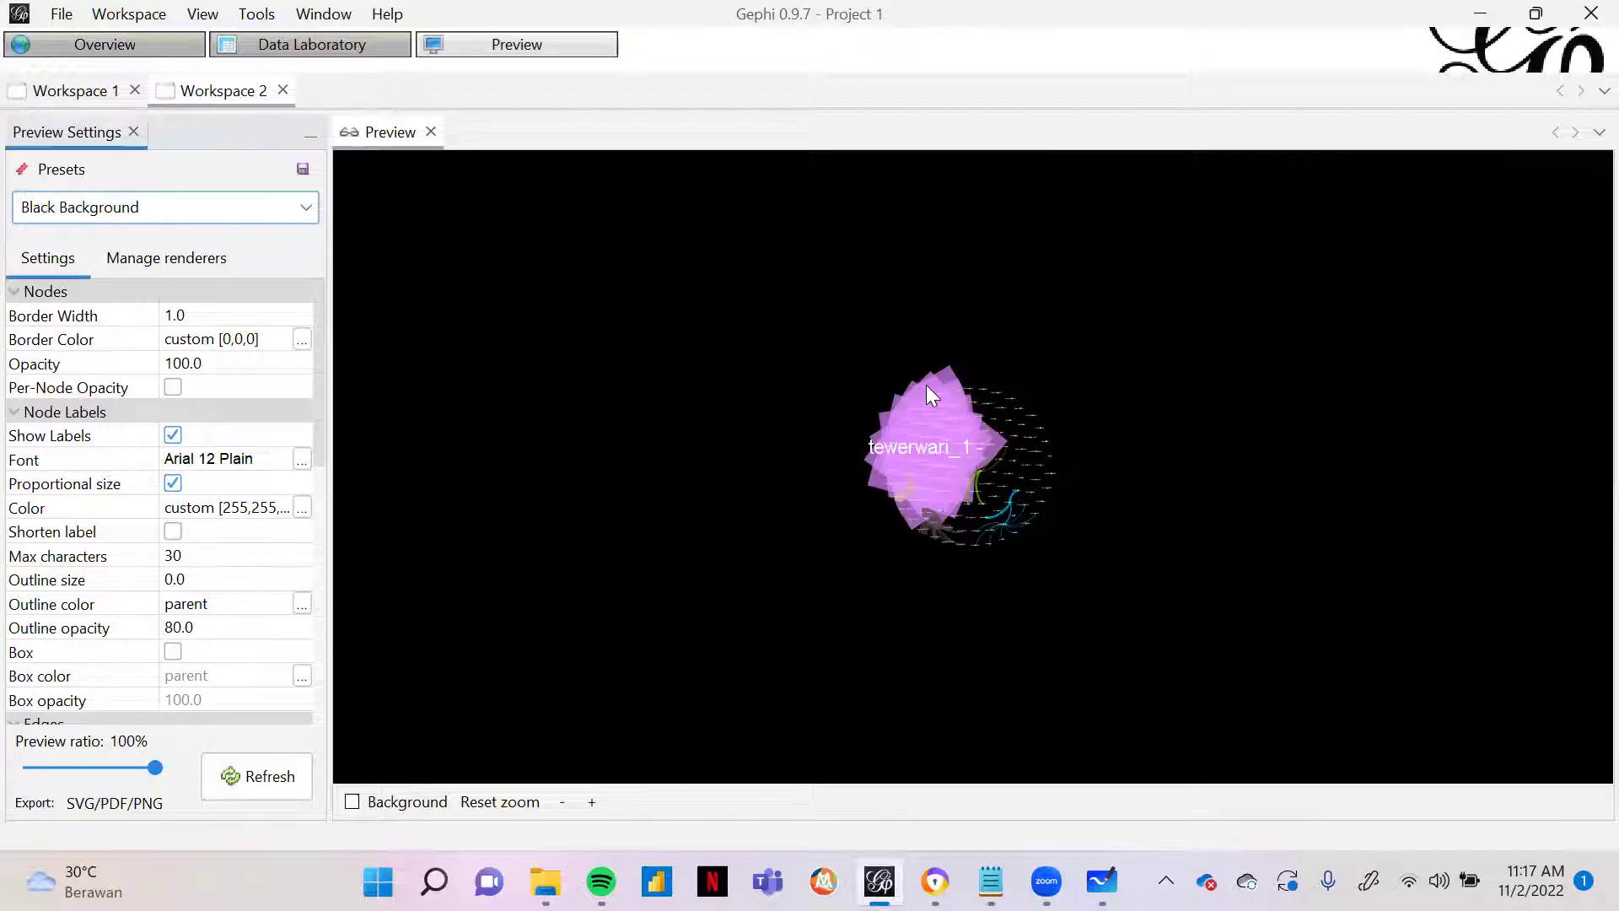
pyautogui.scroll(3, 1076, 439)
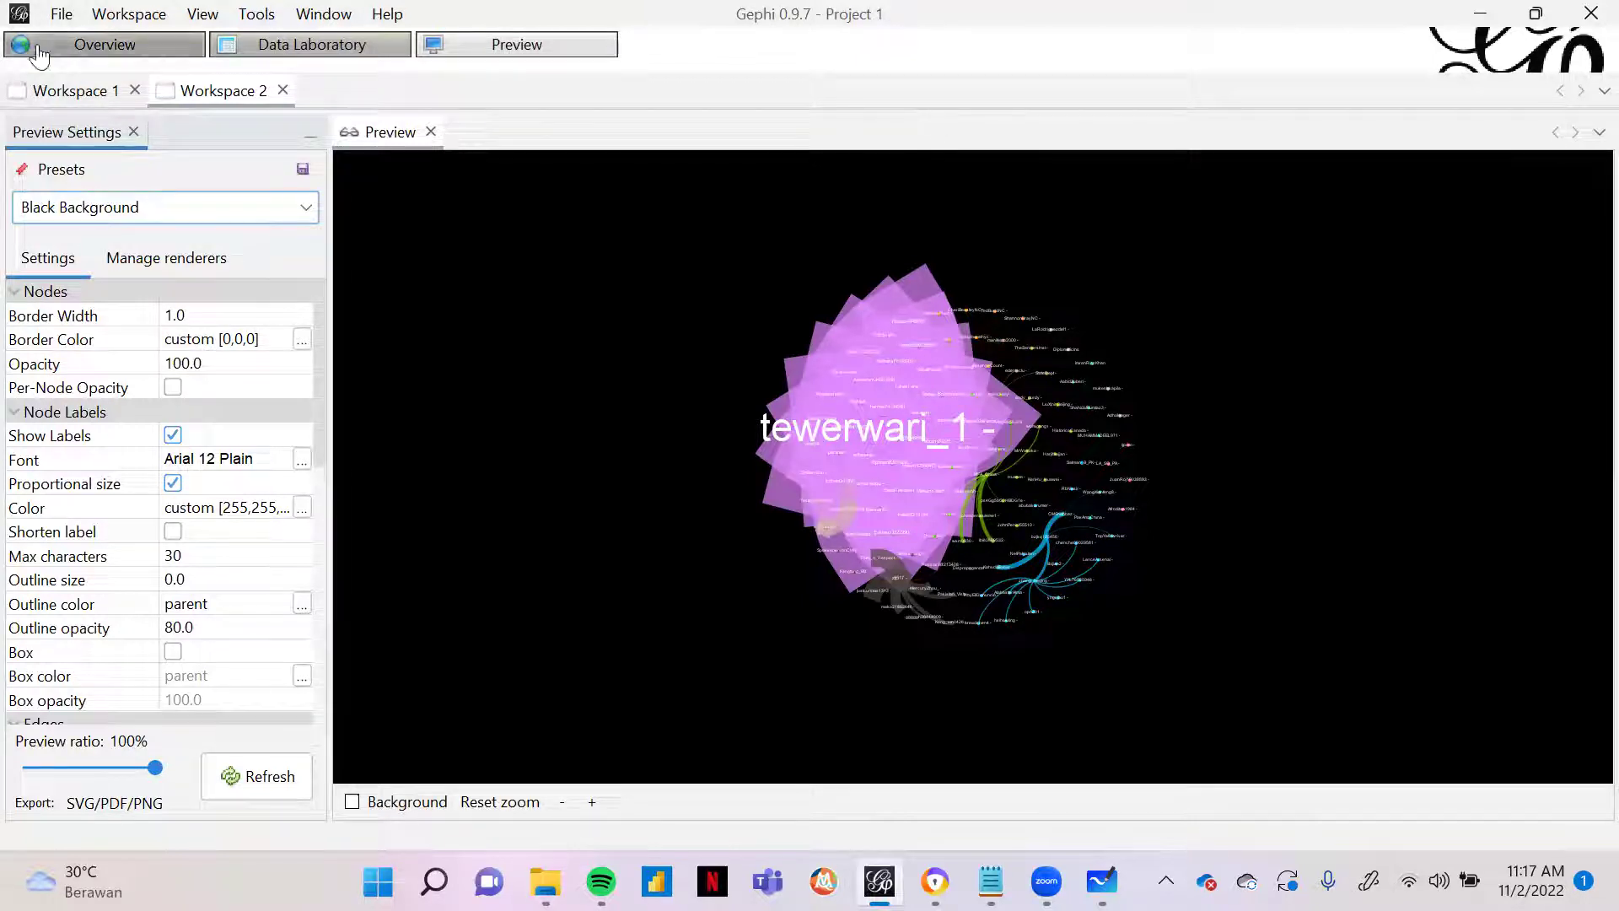
pyautogui.click(71, 47)
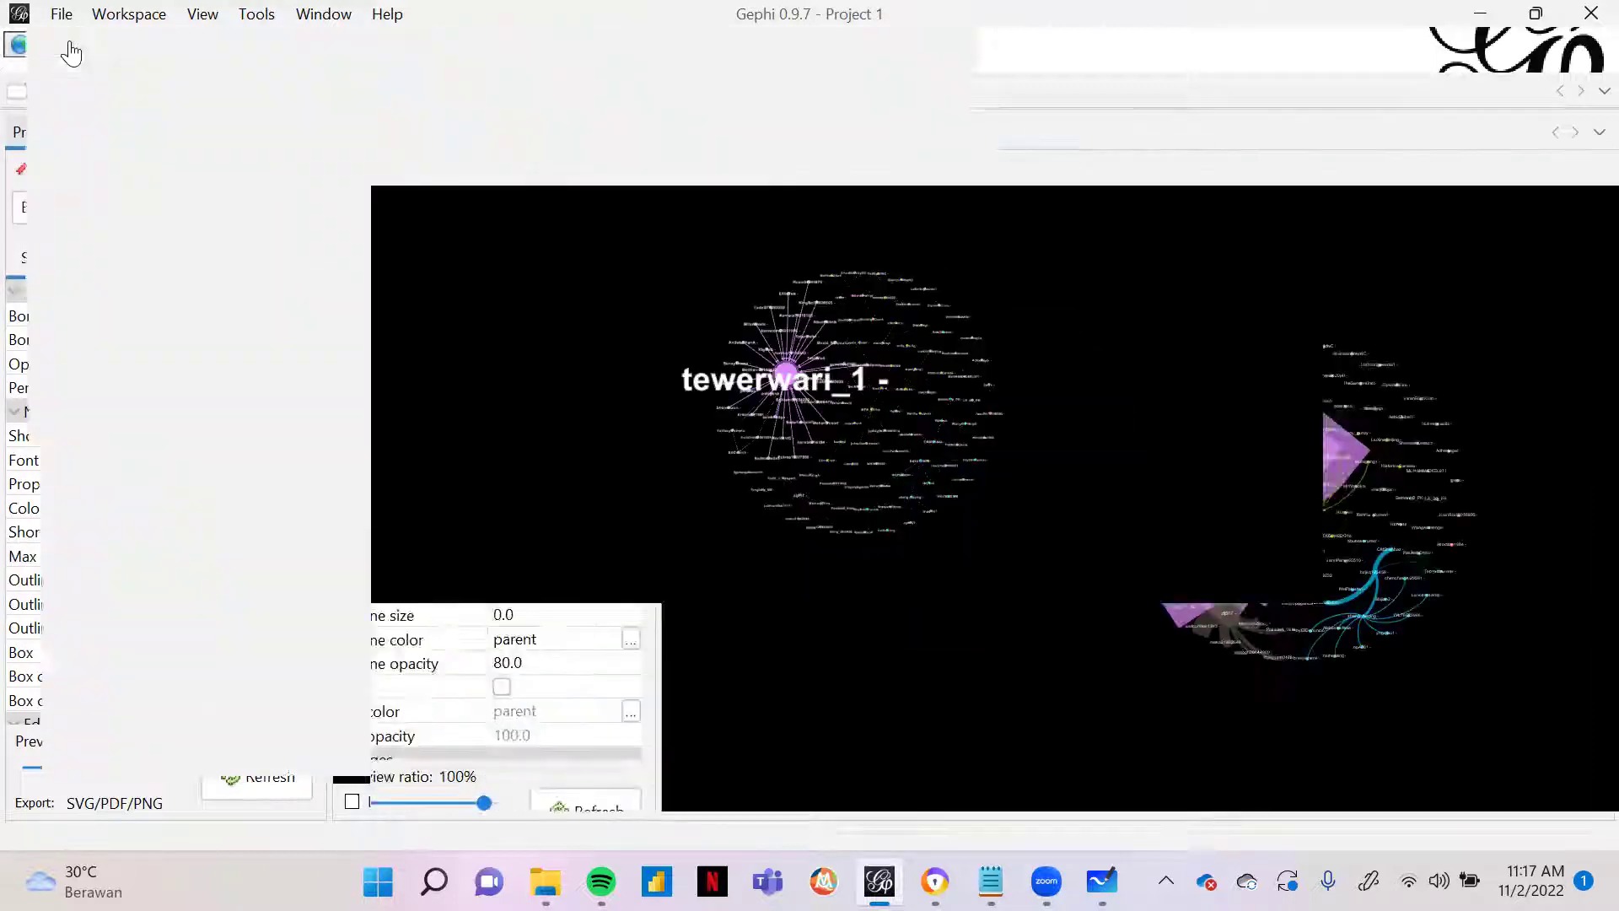
pyautogui.click(1310, 621)
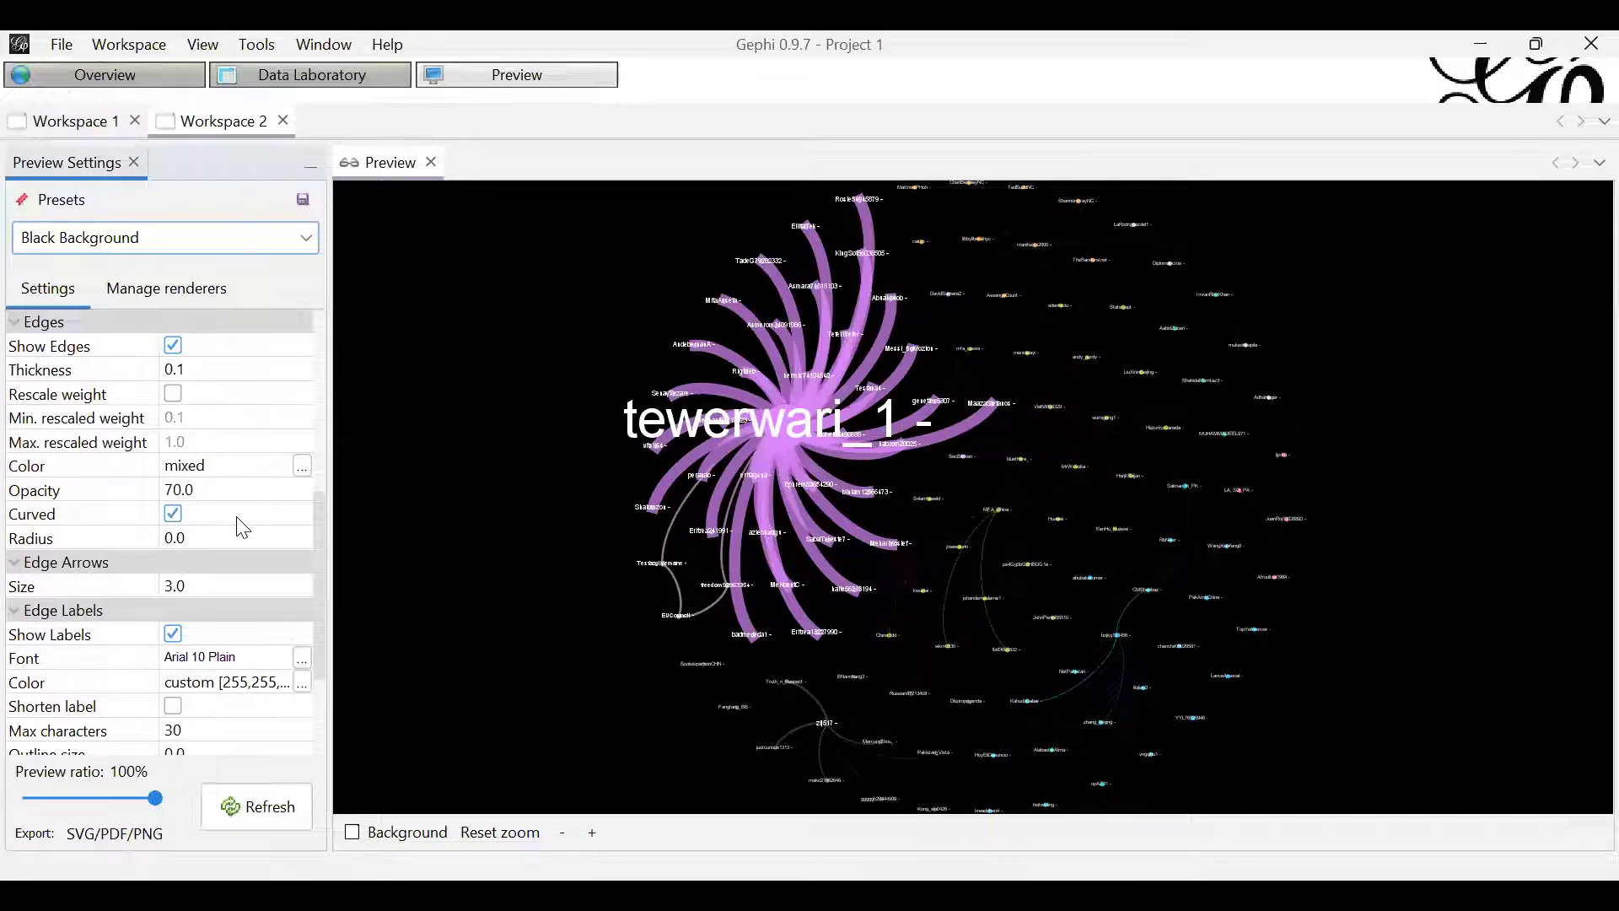
# Step: Try a preview edge thickness of 1.0 and refresh the rendering
pyautogui.scroll(2, 223, 521)
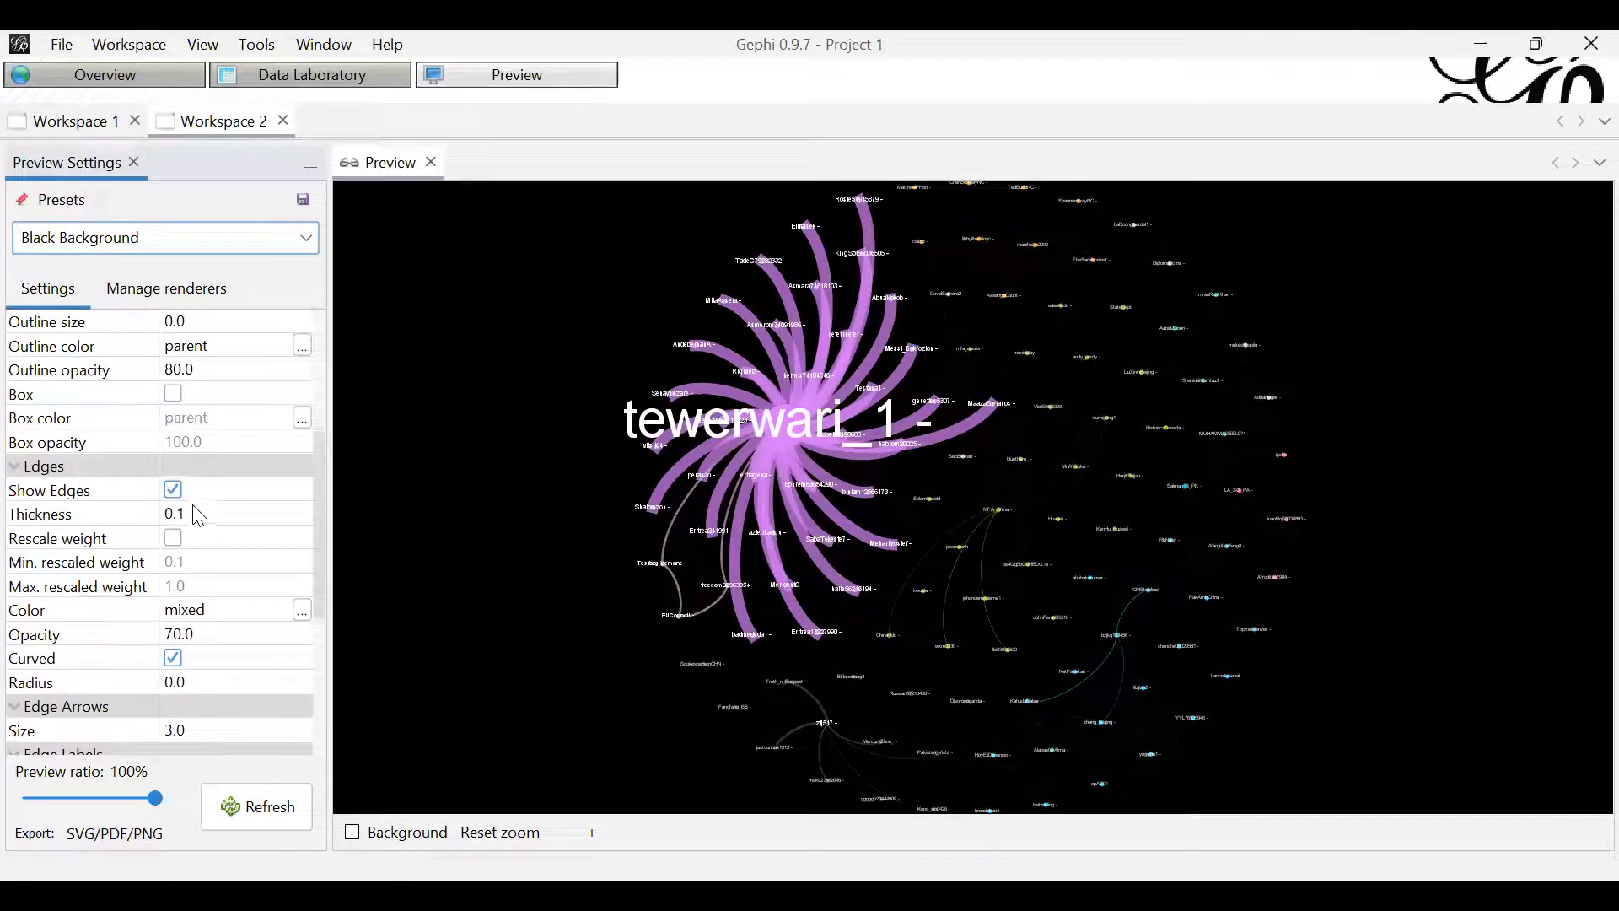
pyautogui.scroll(4, 149, 388)
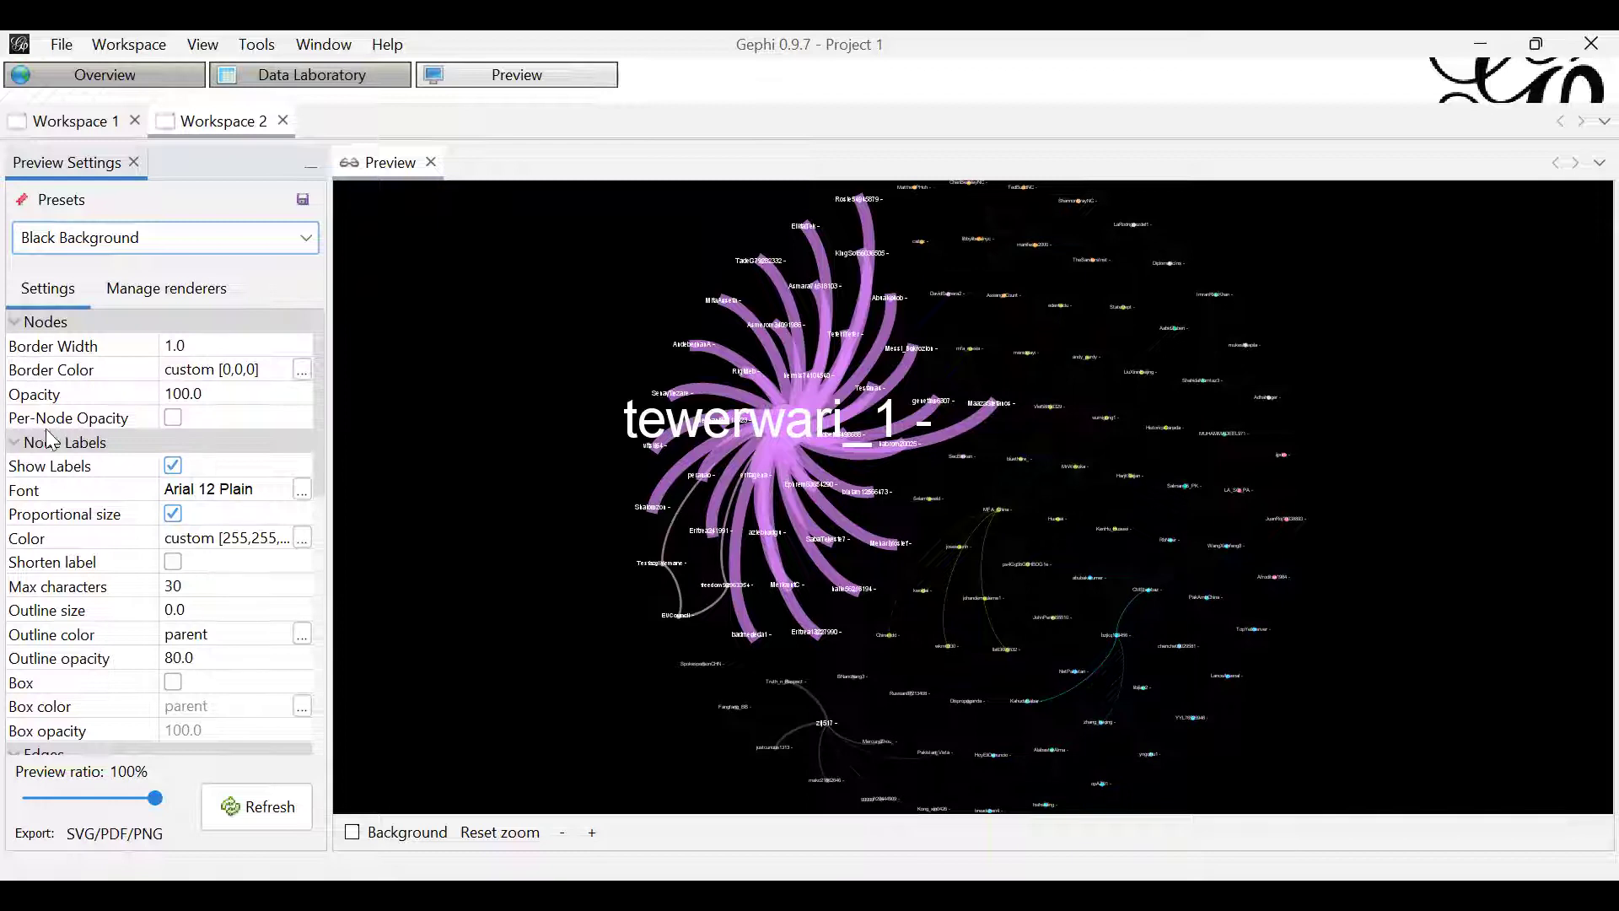
pyautogui.scroll(-3, 49, 437)
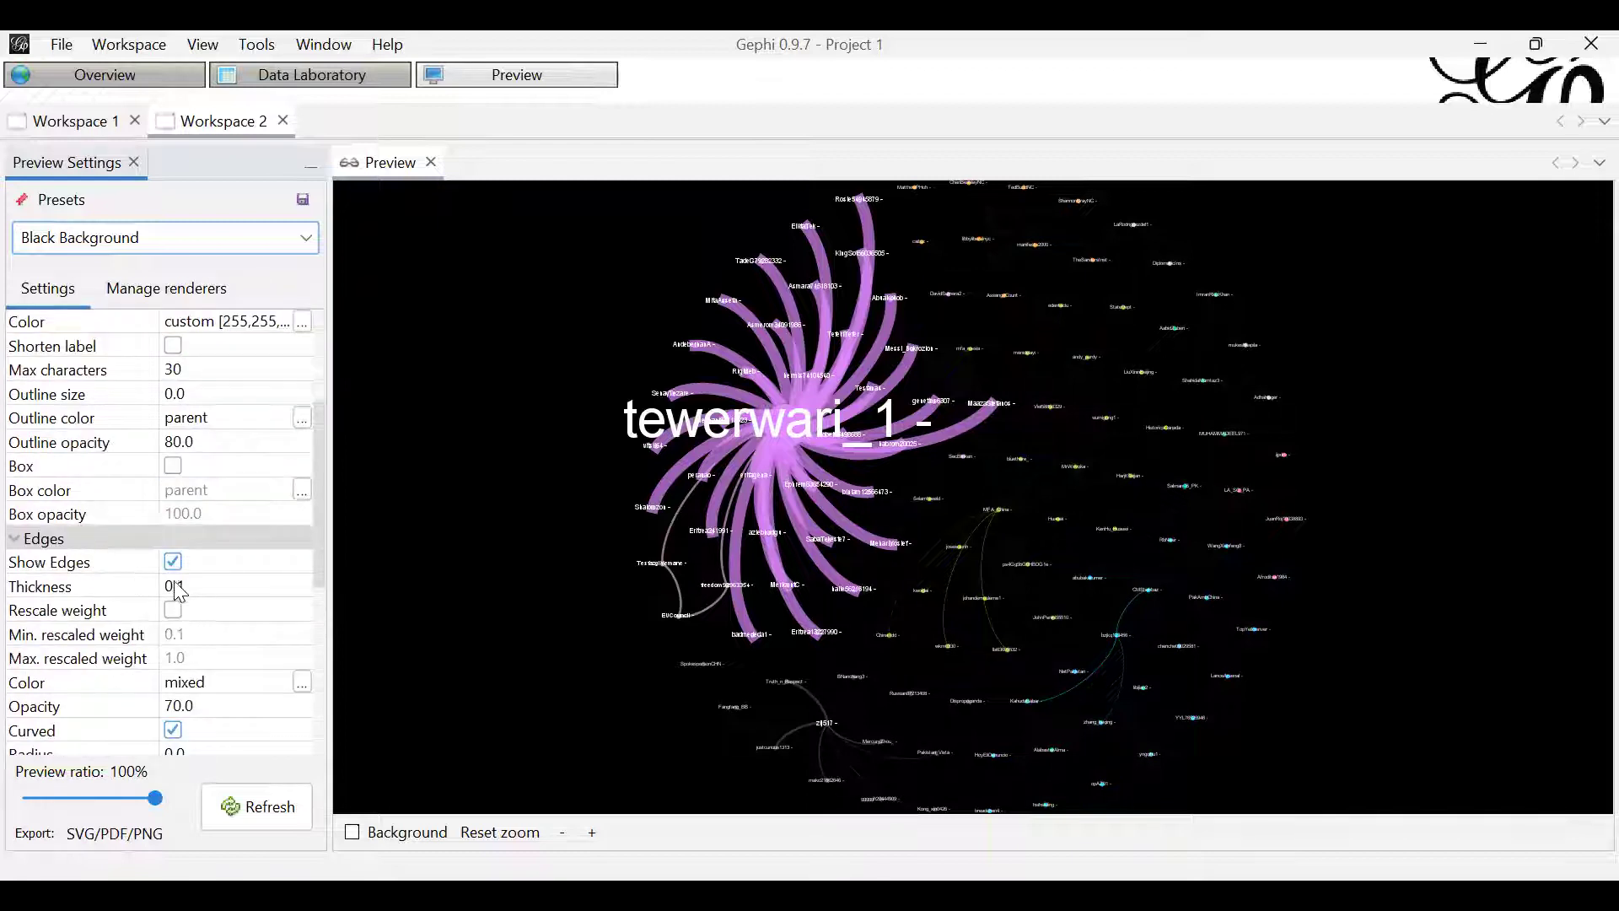
pyautogui.scroll(-1, 176, 590)
pyautogui.click(172, 513)
pyautogui.write('1')
pyautogui.press('Return')
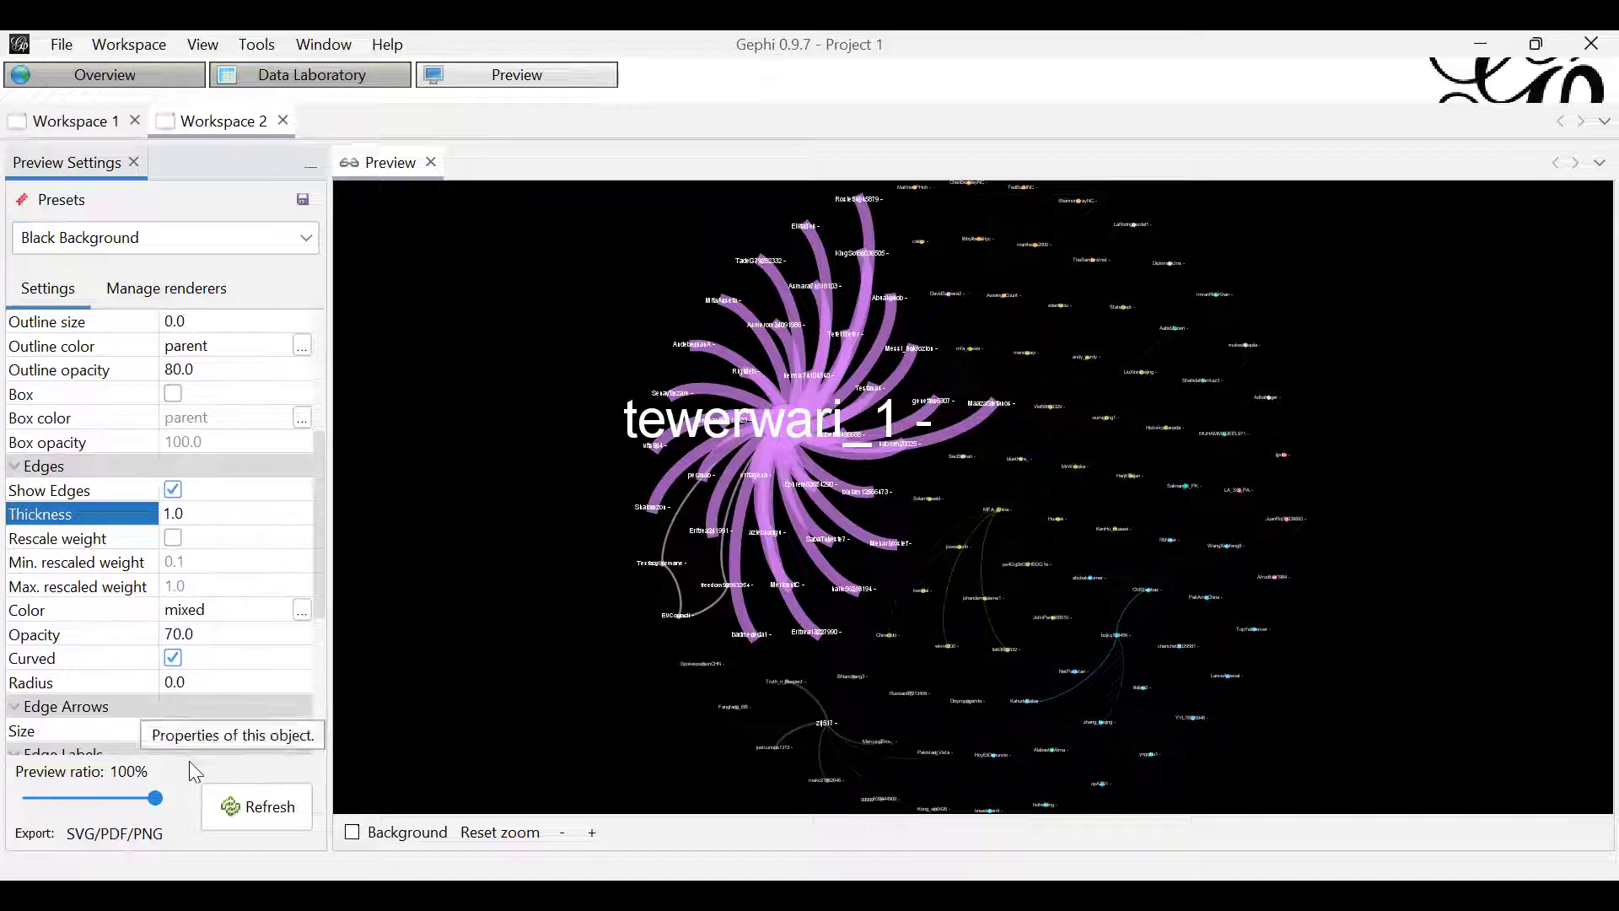
pyautogui.click(260, 817)
# Step: Try preview edge thicknesses of 0.5 and 0.3, refreshing the rendering for each
pyautogui.click(195, 519)
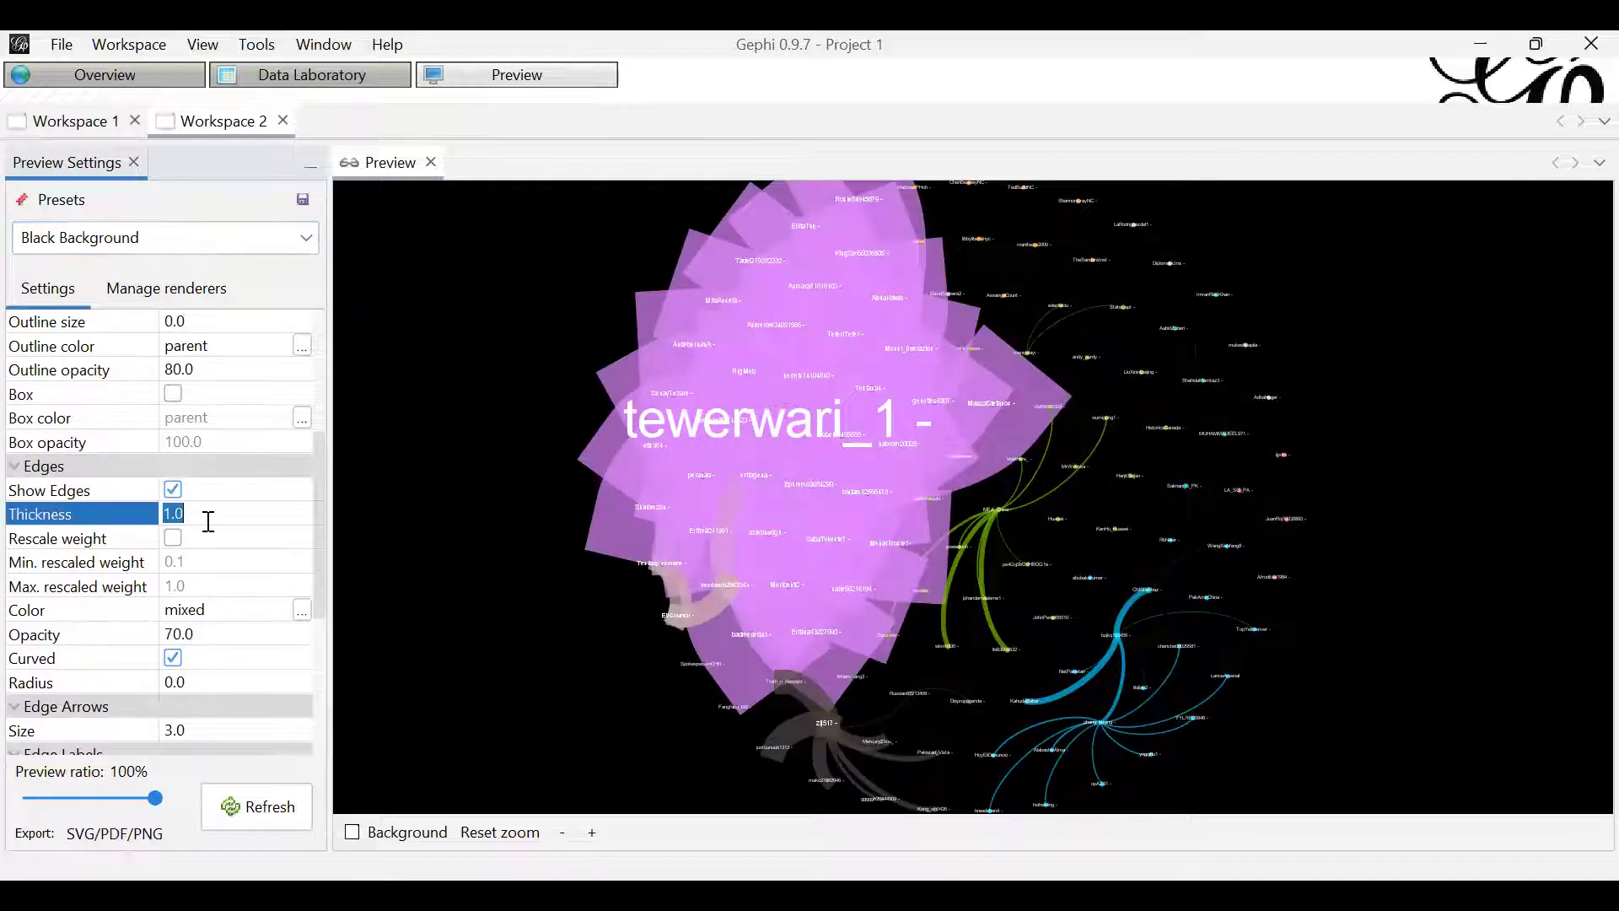
pyautogui.write('0.5')
pyautogui.click(274, 809)
pyautogui.click(185, 512)
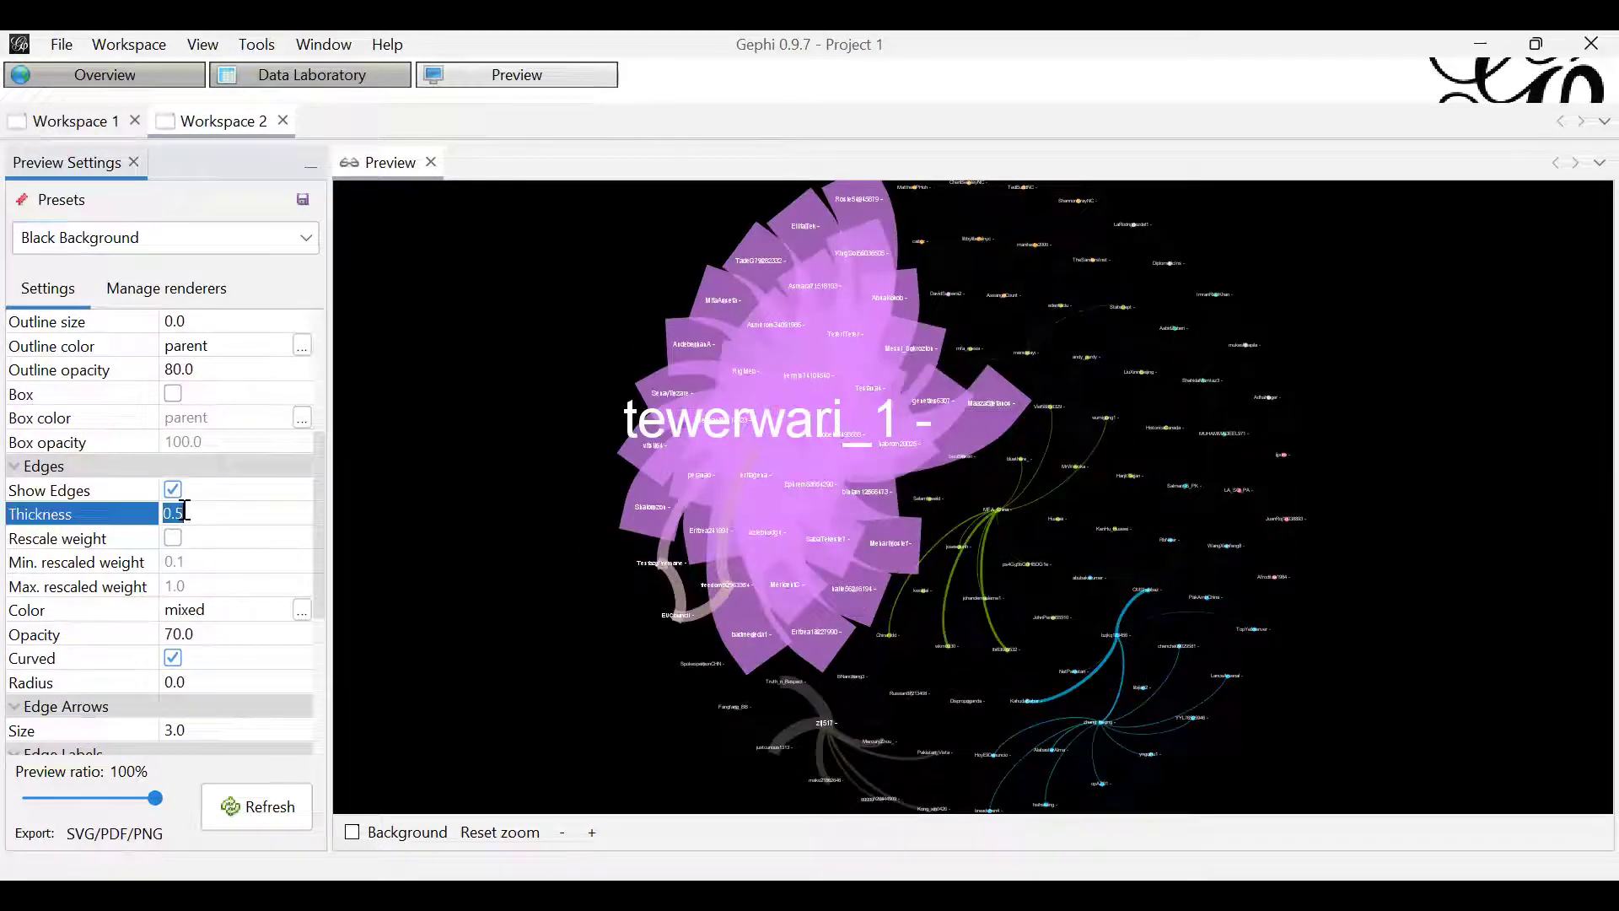
pyautogui.write('0')
pyautogui.click(245, 808)
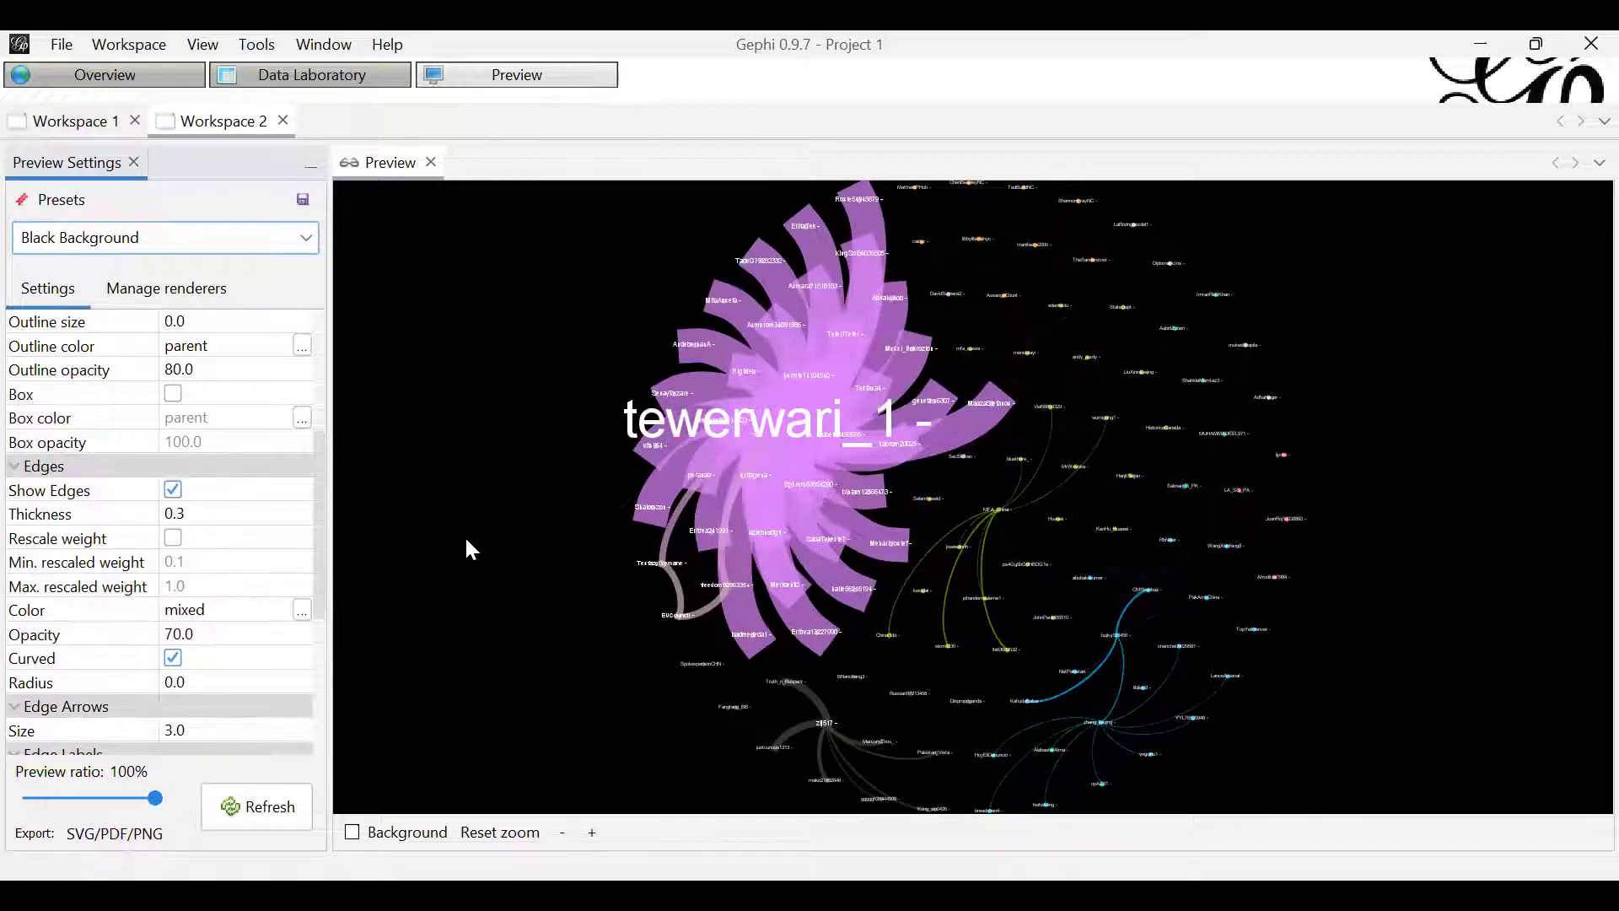
# Step: Set the preview edge thickness to 0.2, refresh the rendering and view the whole network
pyautogui.click(213, 508)
pyautogui.write('0.2')
pyautogui.click(271, 811)
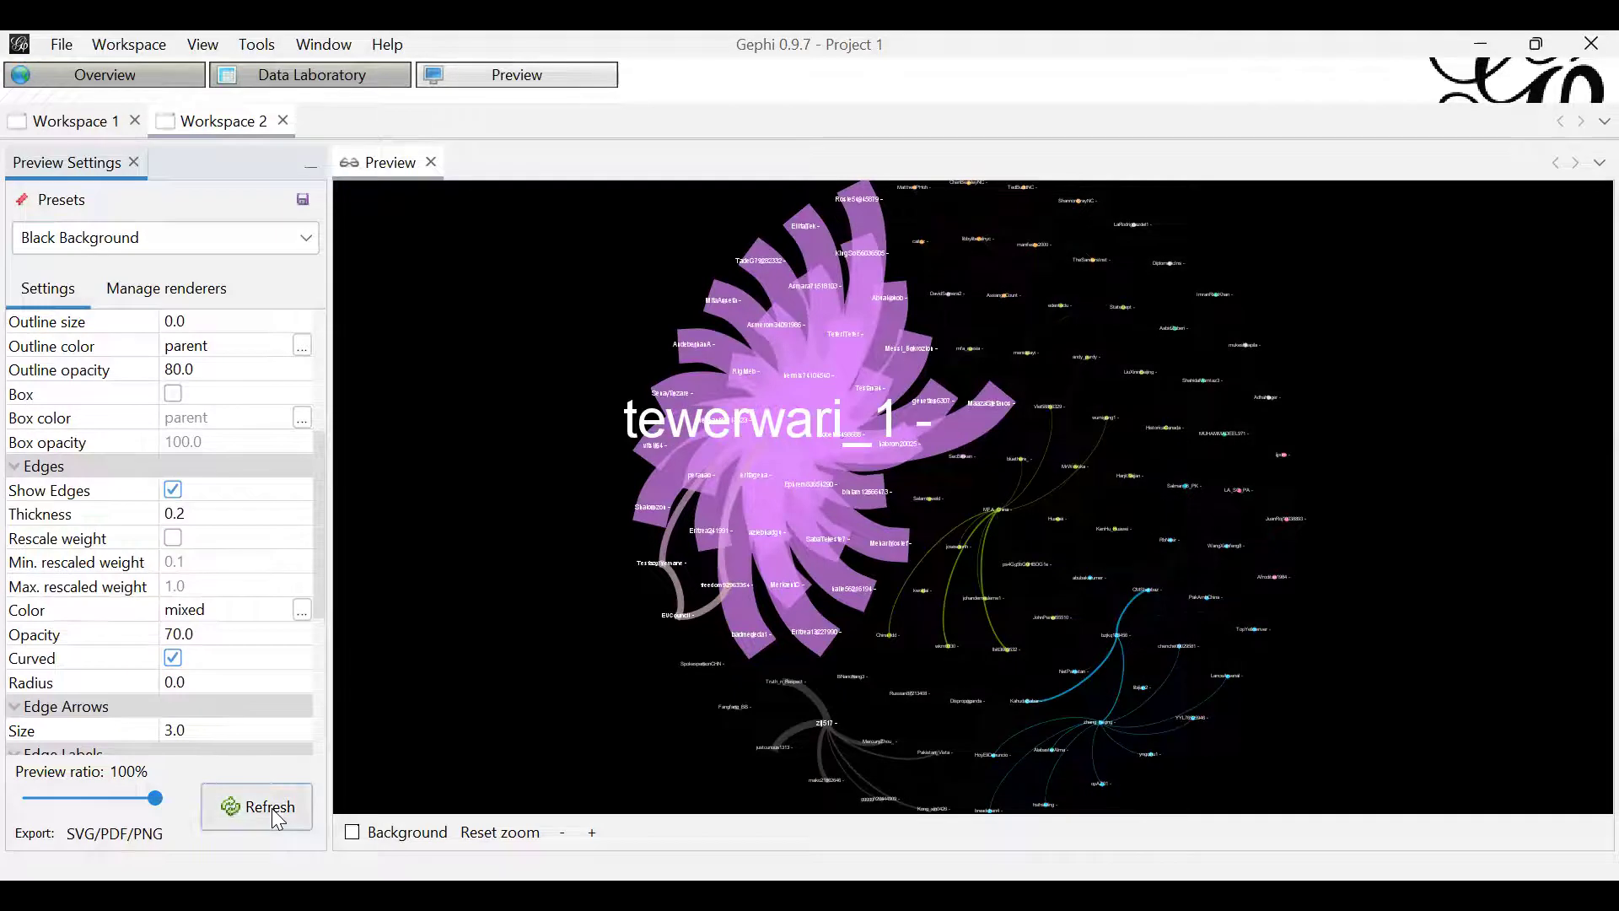
pyautogui.scroll(-4, 1270, 517)
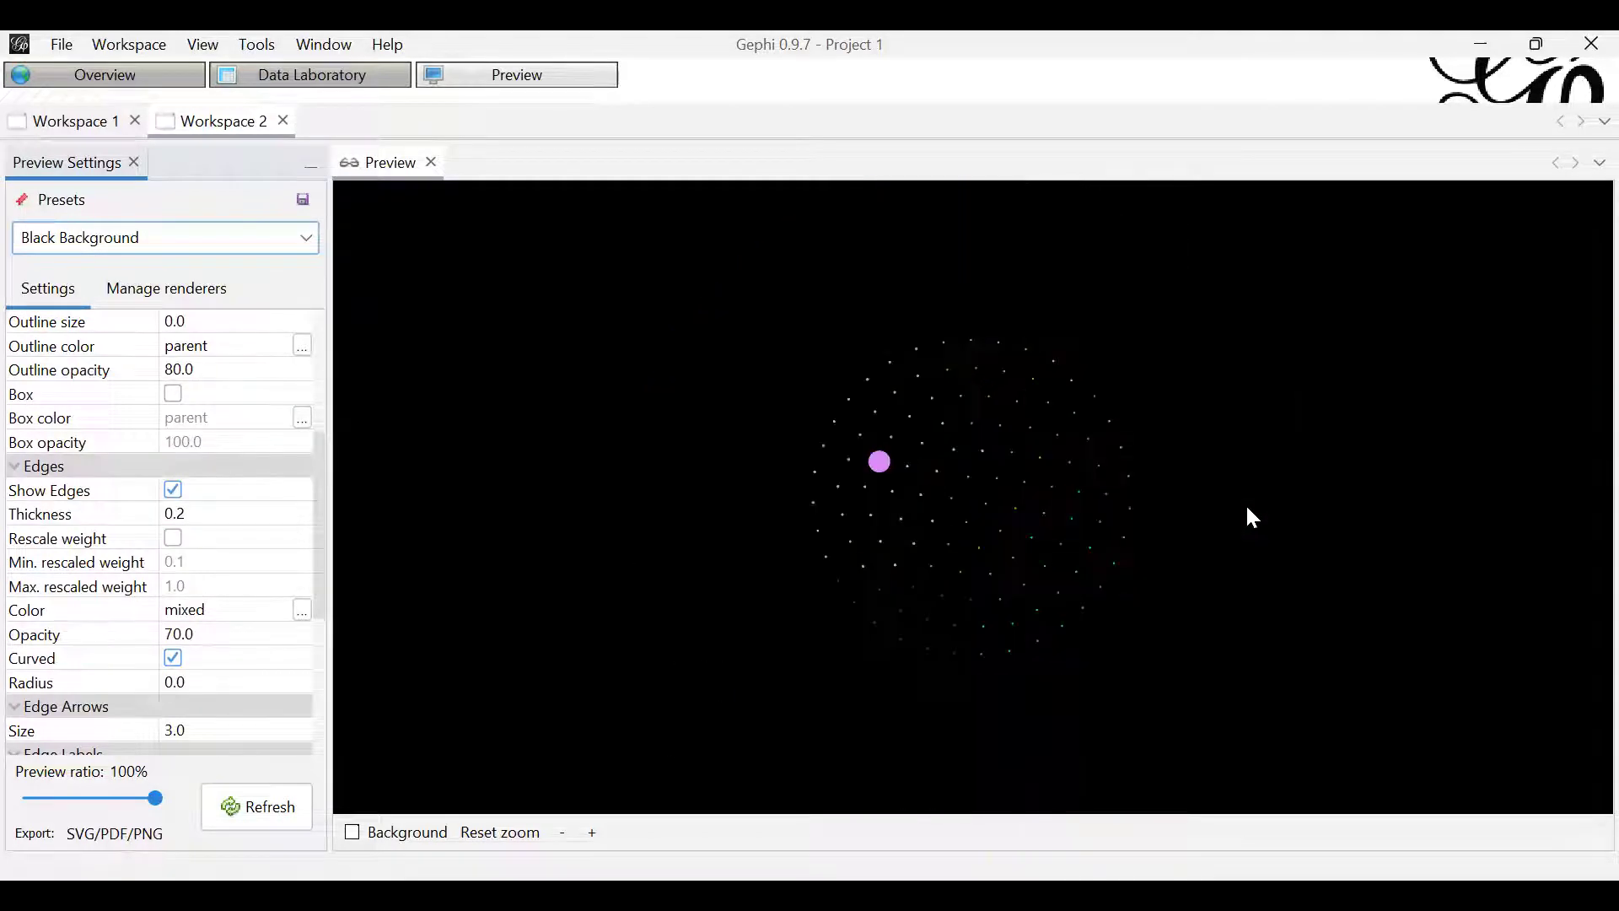